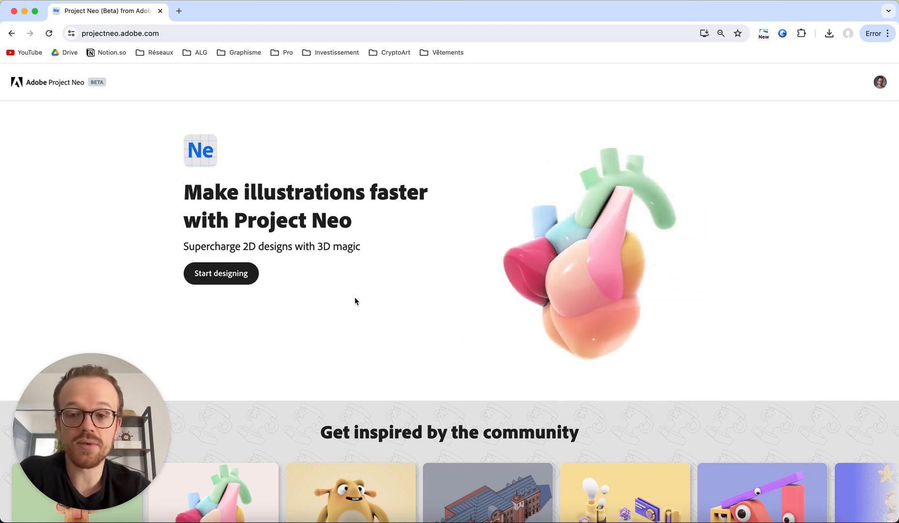
Look through the landing page's introduction and its community showcase
scroll(354, 298, down, 5)
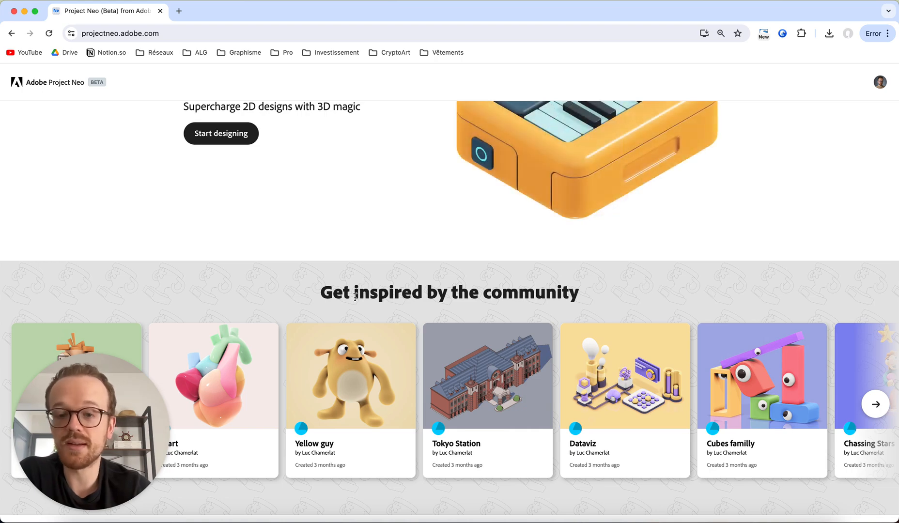
scroll(355, 297, up, 5)
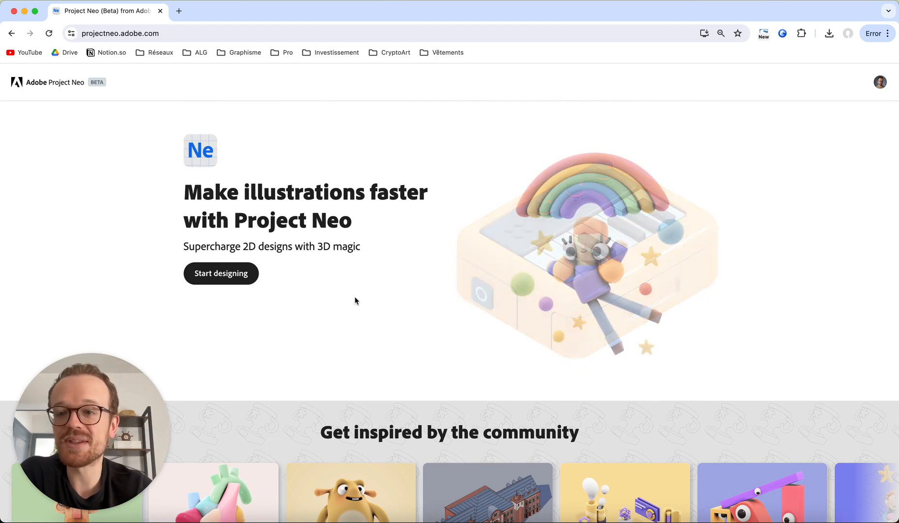
scroll(355, 300, down, 3)
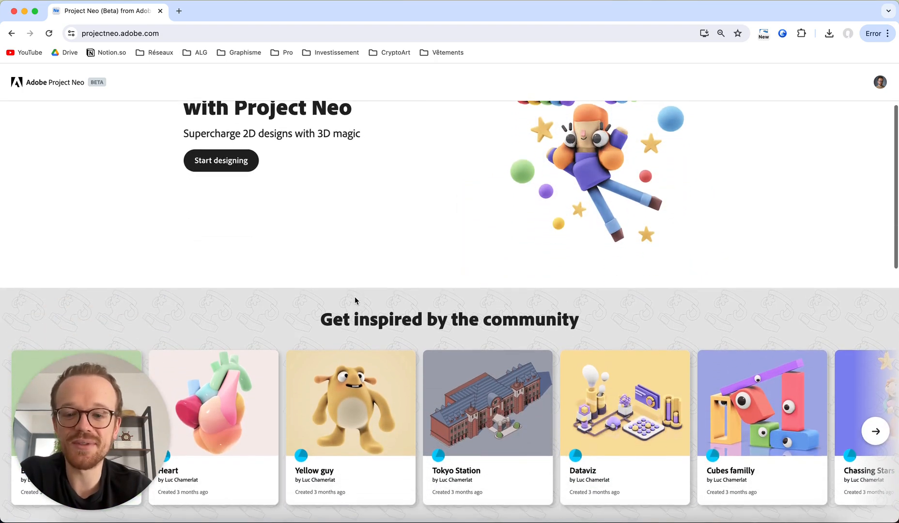
scroll(354, 301, up, 3)
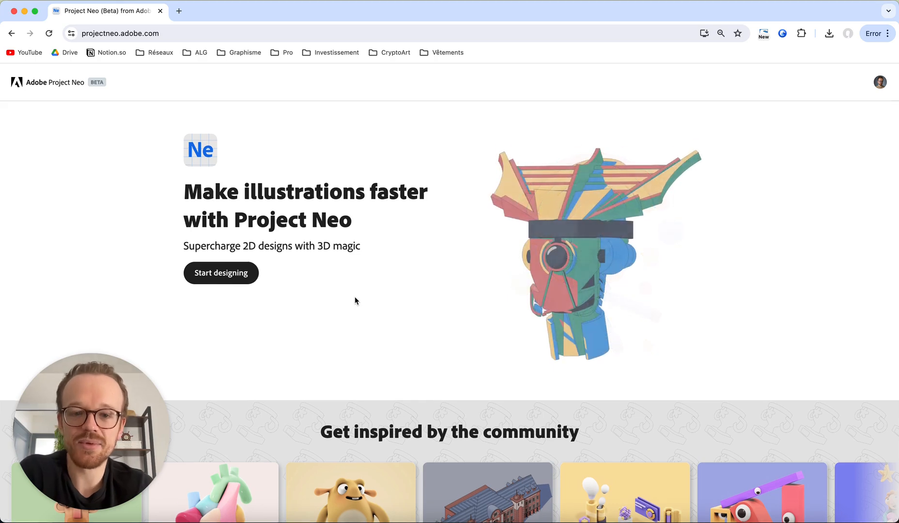
scroll(355, 297, down, 2)
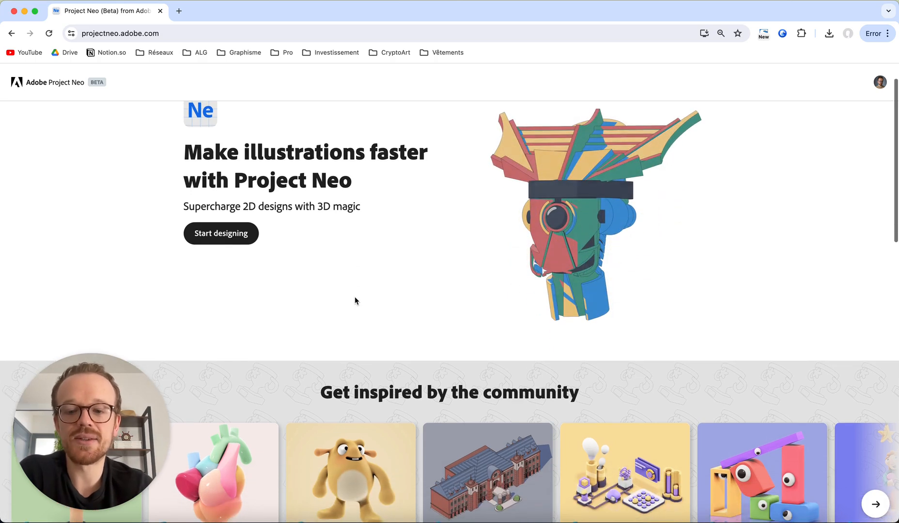
scroll(354, 301, down, 5)
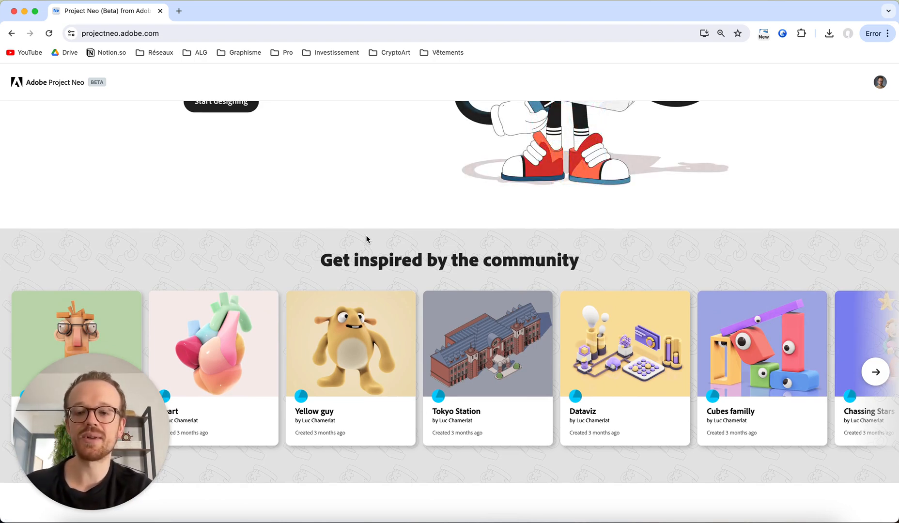
scroll(367, 239, up, 2)
scroll(367, 239, up, 3)
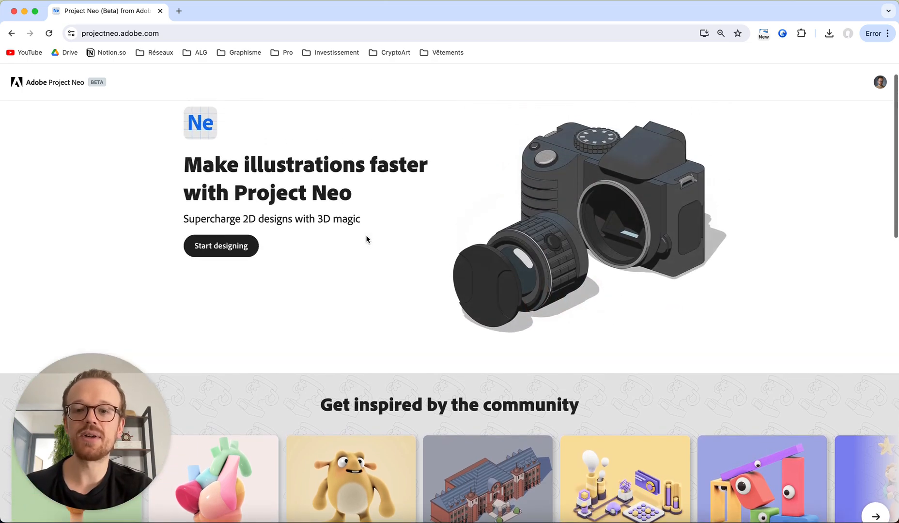
scroll(366, 239, up, 1)
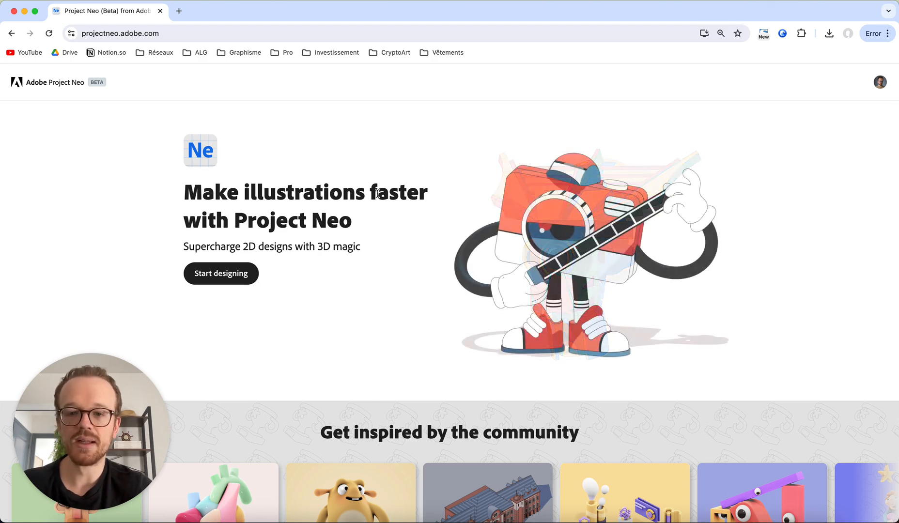
scroll(377, 193, down, 1)
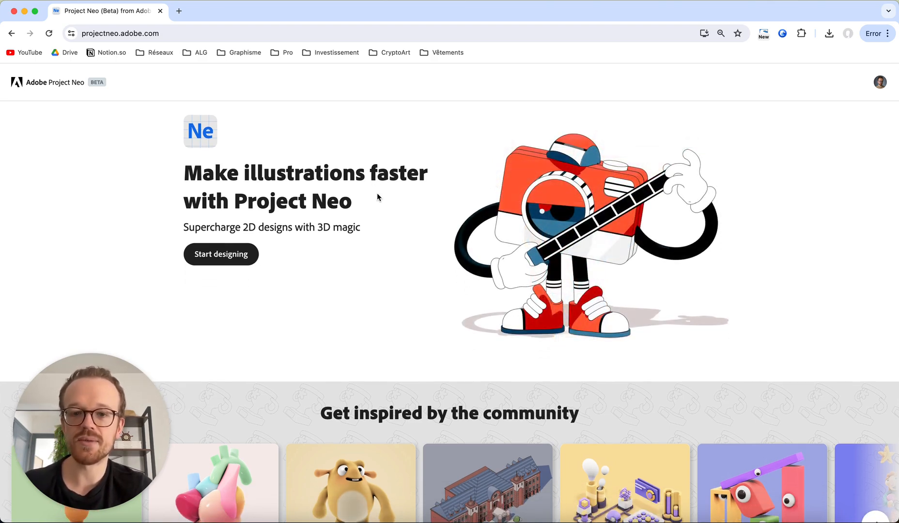
scroll(378, 193, down, 1)
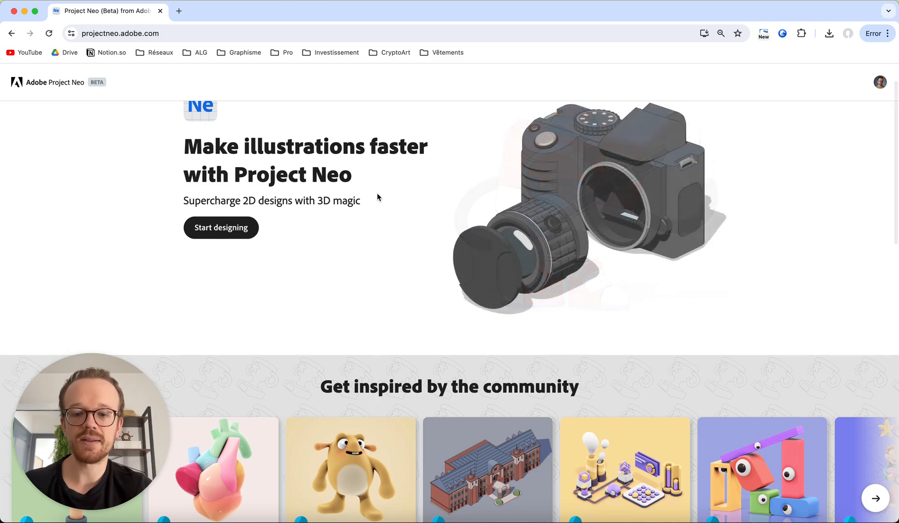
scroll(377, 194, down, 6)
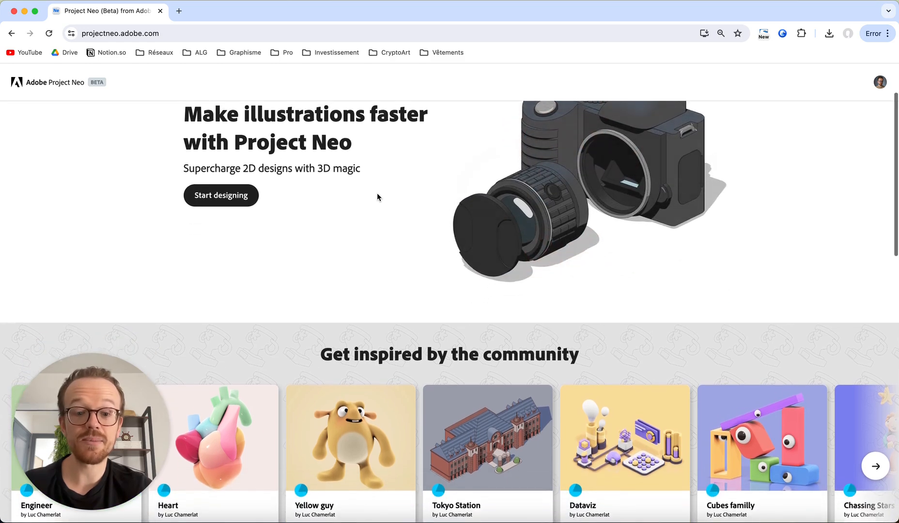
scroll(446, 318, down, 2)
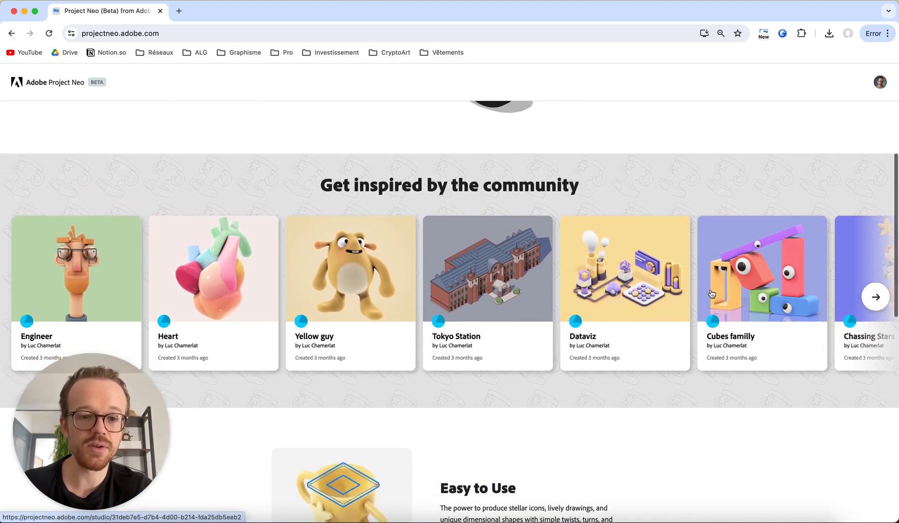
scroll(570, 296, up, 9)
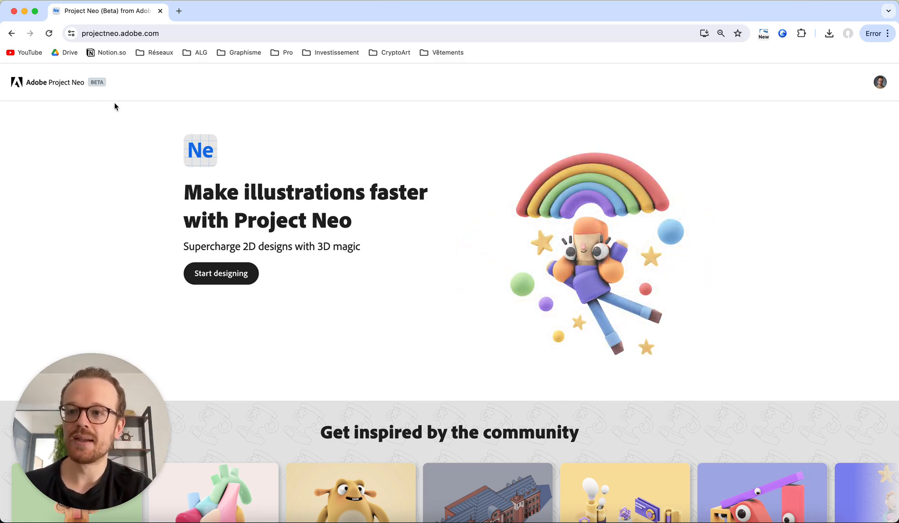
Check the landing page's web address and start designing to enter the project gallery
click(162, 34)
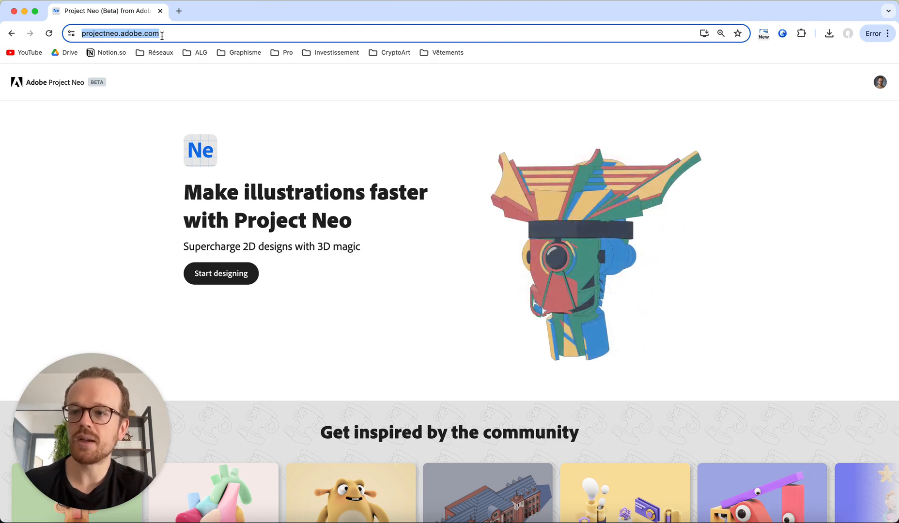
key(Right)
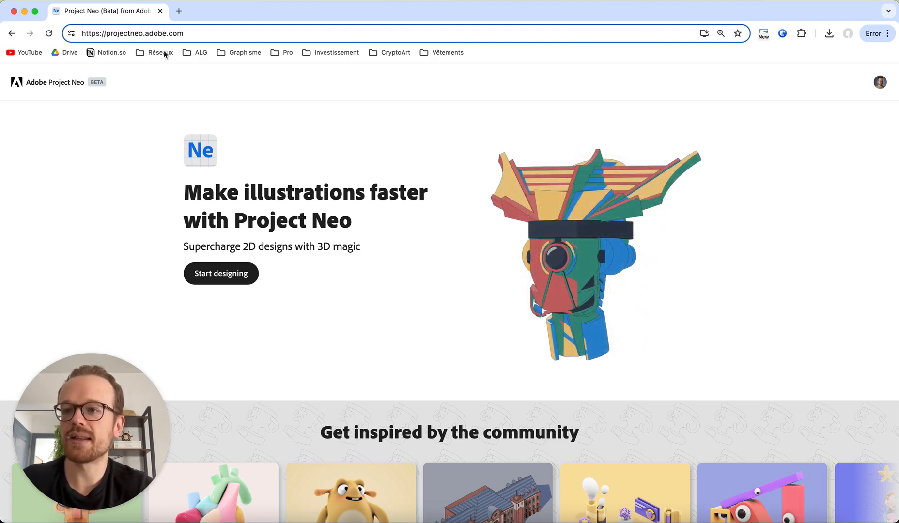
click(164, 128)
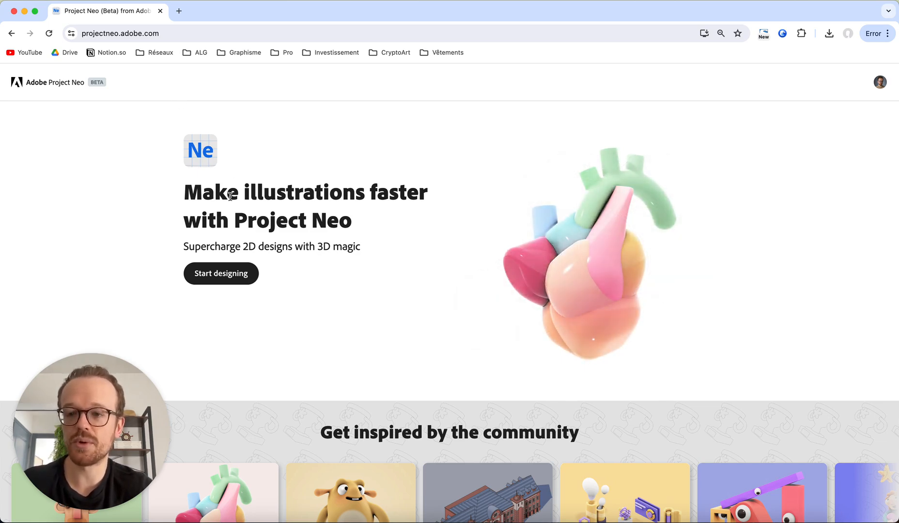
click(238, 278)
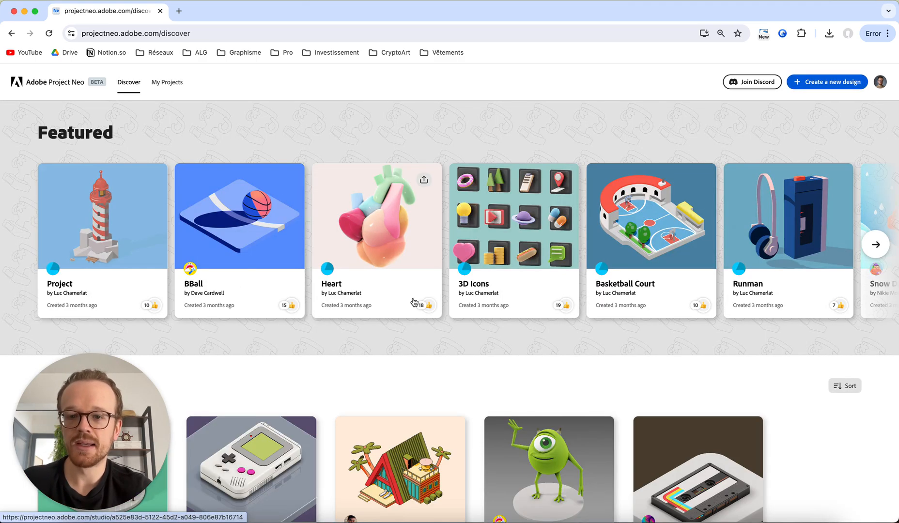
Browse the featured and community projects and open the community project "pink" in the studio
scroll(413, 302, down, 5)
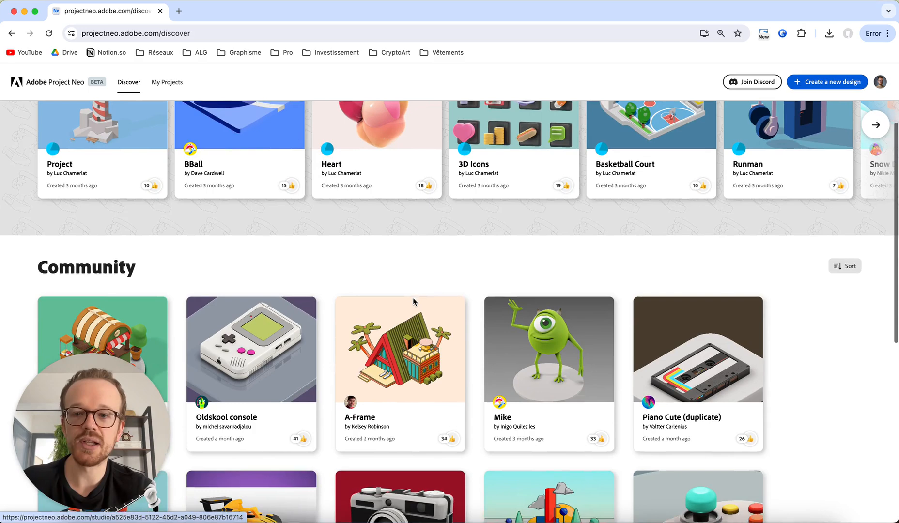
scroll(414, 302, down, 5)
scroll(414, 302, up, 3)
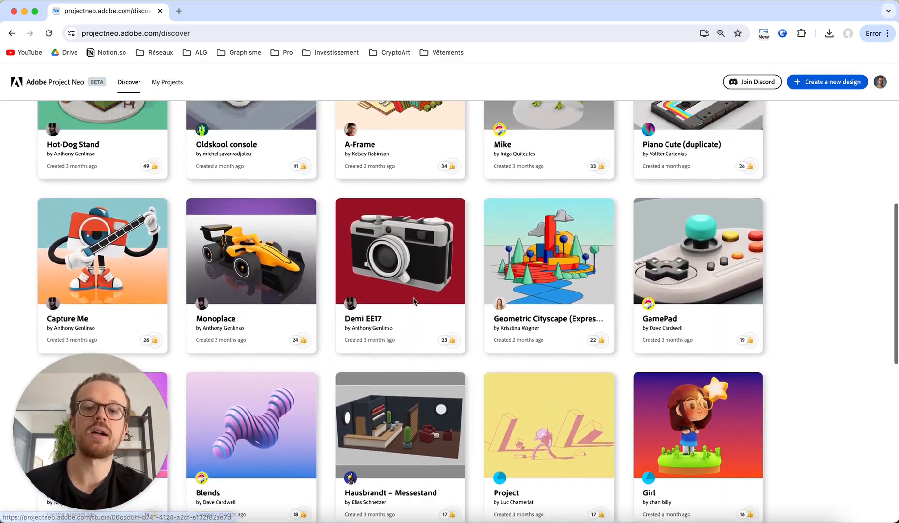
scroll(413, 302, up, 5)
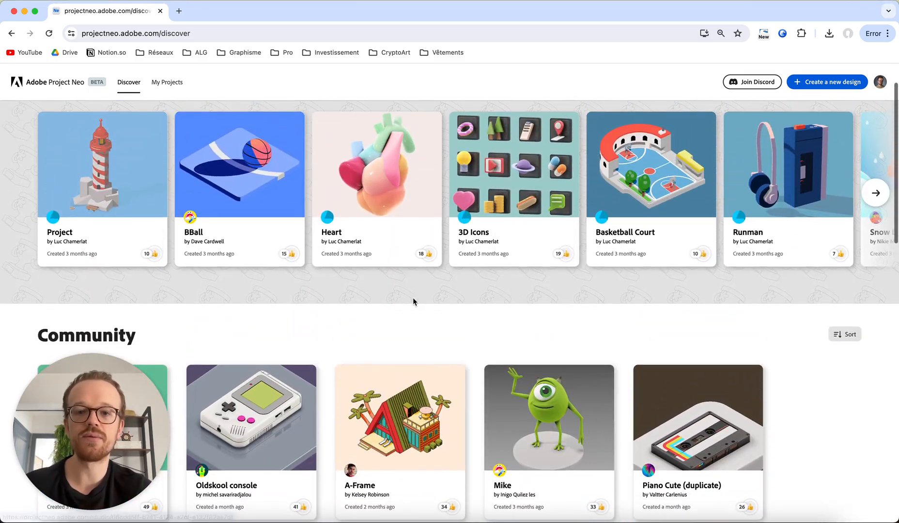
scroll(413, 302, up, 1)
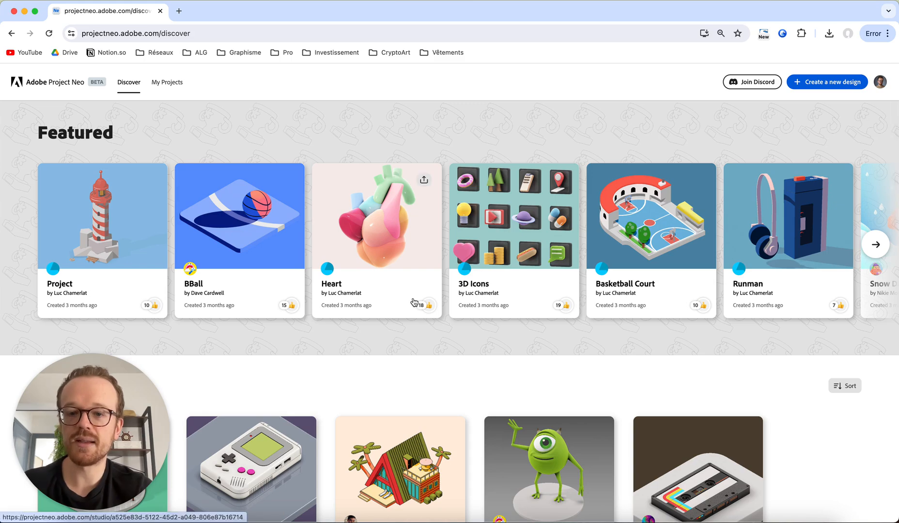
scroll(413, 302, down, 3)
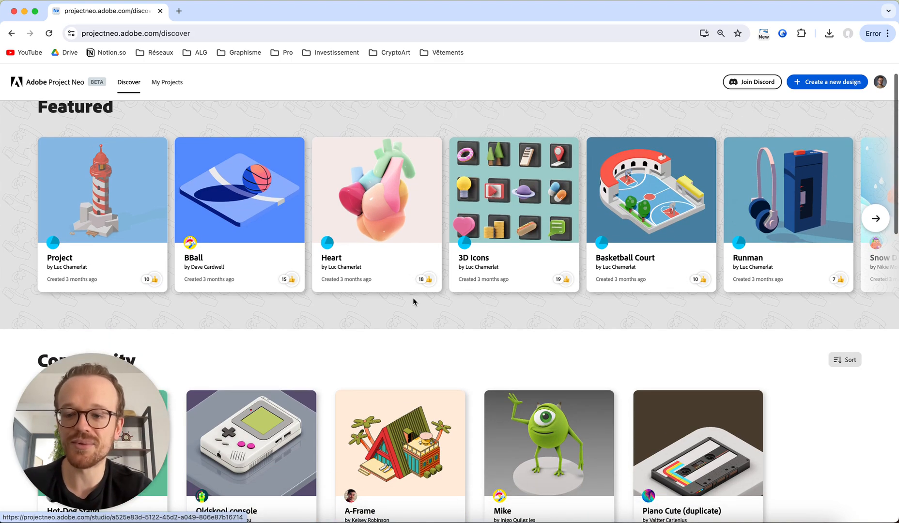
scroll(413, 301, down, 6)
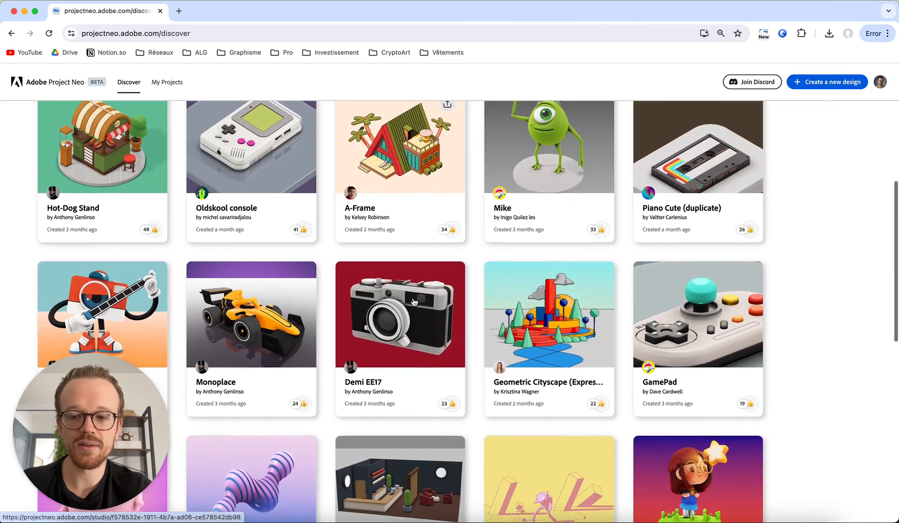
scroll(297, 242, down, 2)
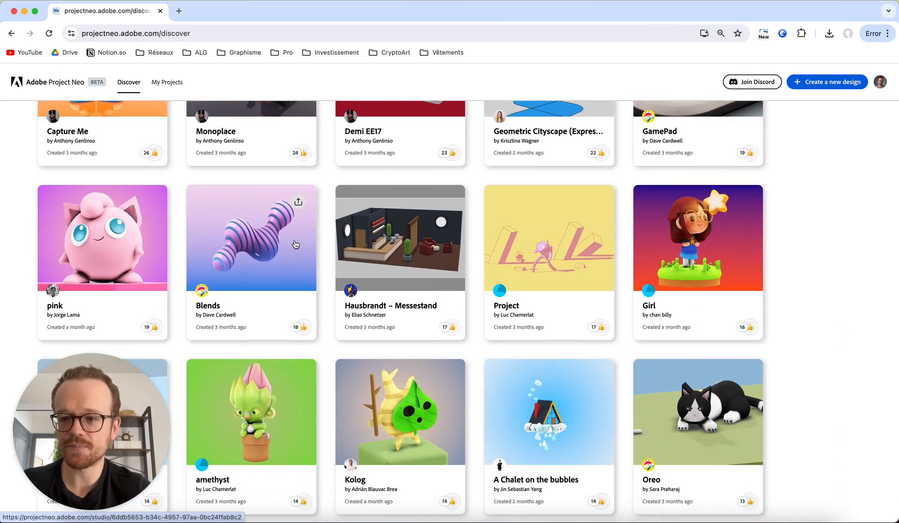
click(107, 242)
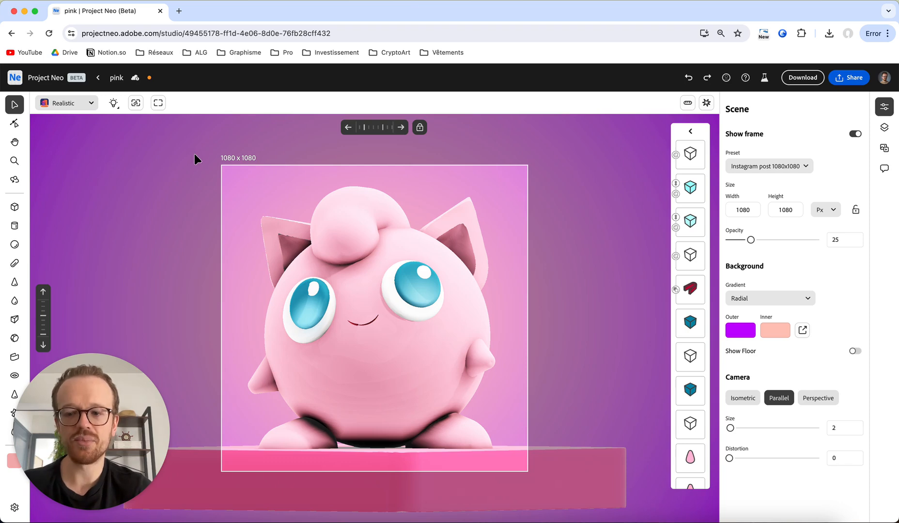
Examine the pink character from a distance and from other angles, along with the list of shapes it is built from
scroll(522, 250, down, 3)
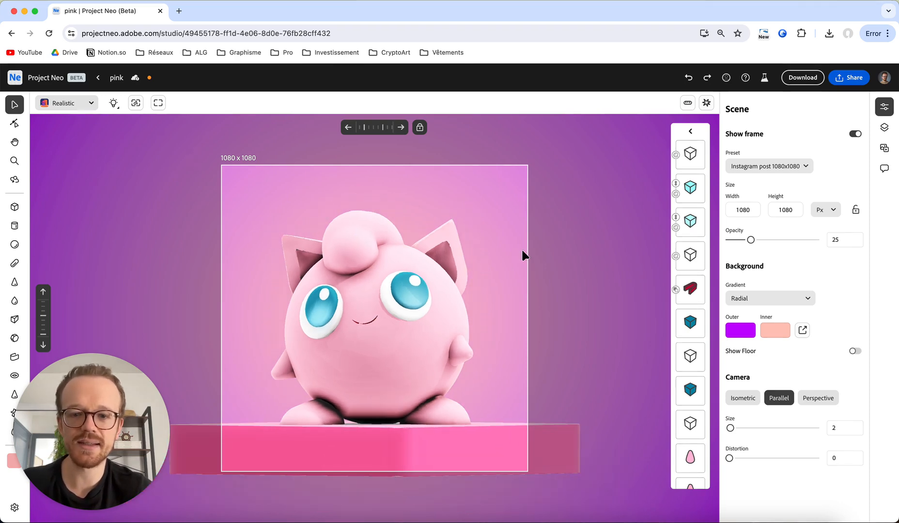
scroll(476, 278, down, 3)
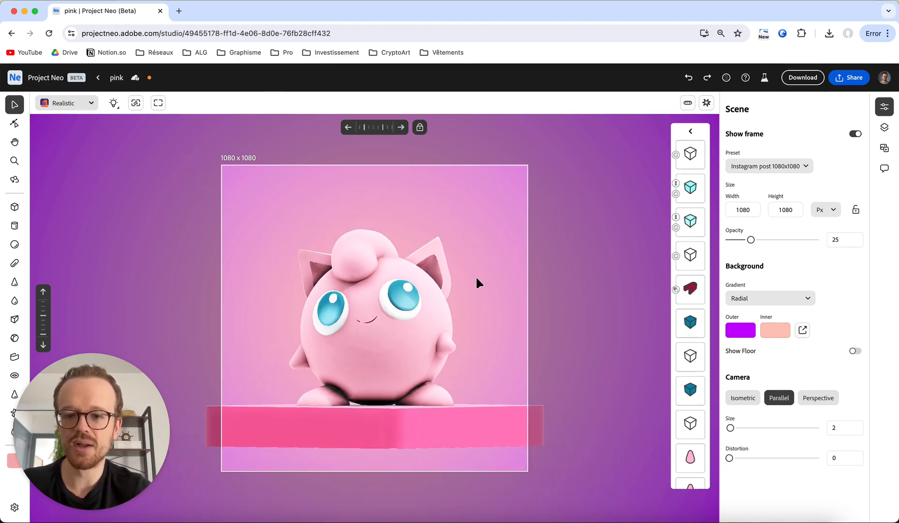
right_drag(476, 278, 480, 308)
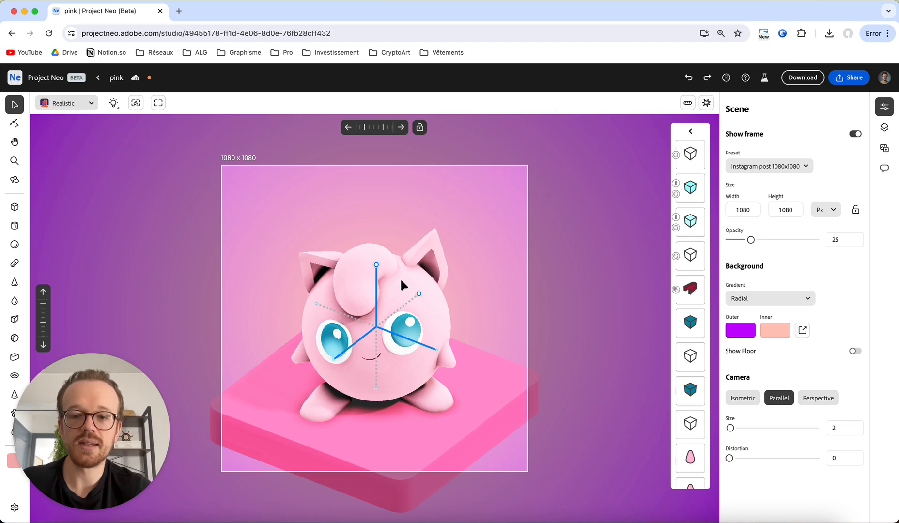
mouse_move(476, 257)
right_down()
mouse_move(451, 223)
mouse_move(461, 251)
right_up()
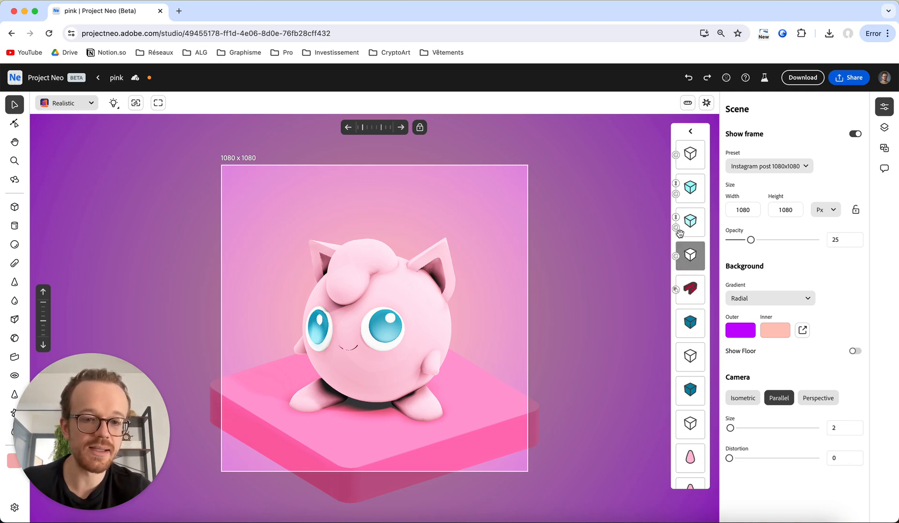
scroll(690, 290, down, 5)
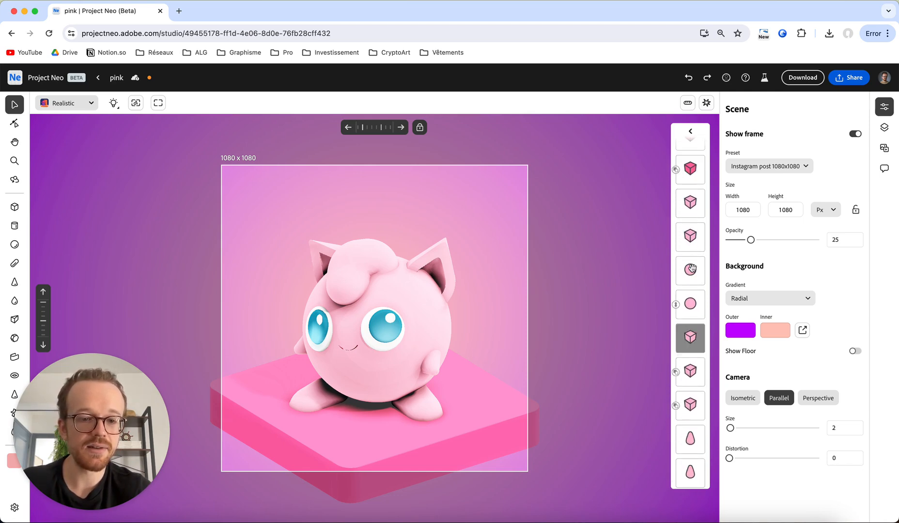
scroll(690, 301, up, 5)
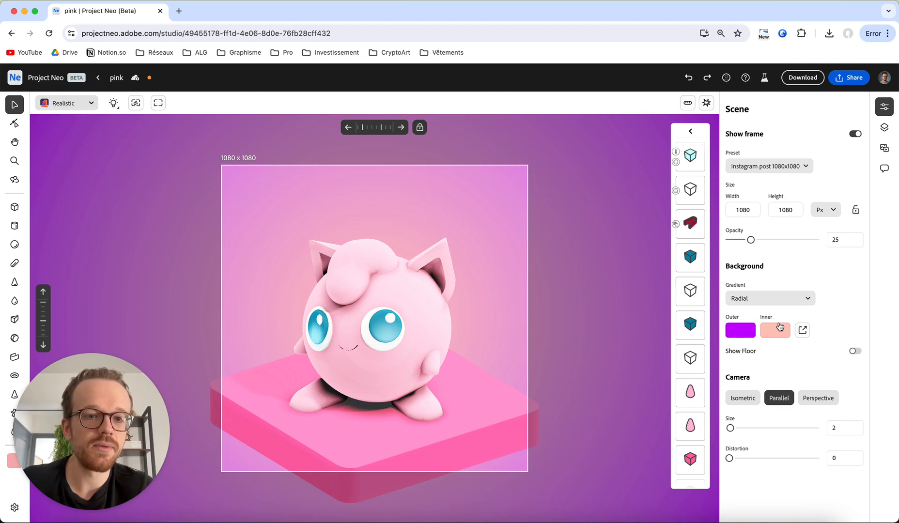
click(420, 294)
click(553, 171)
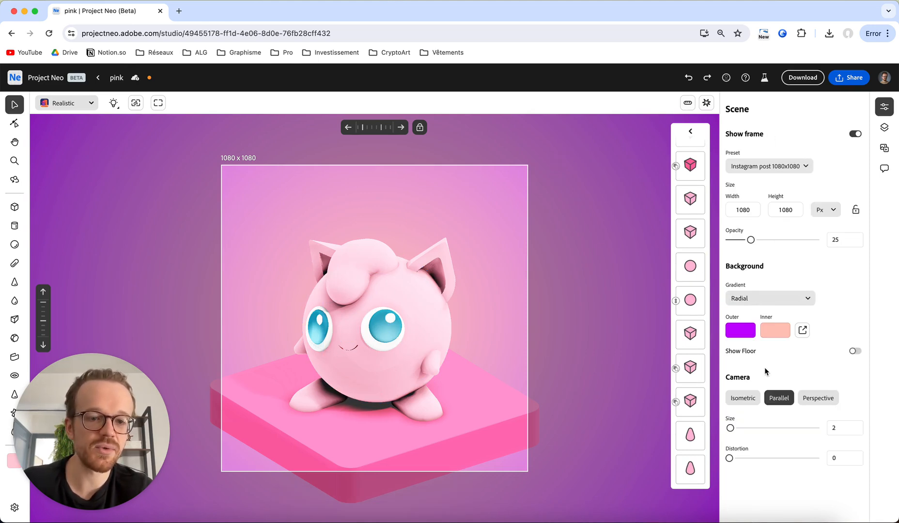
Try the 16:9 aspect ratio HD (1920 x 1080) frame preset and return to Instagram post 1080x1080
click(790, 167)
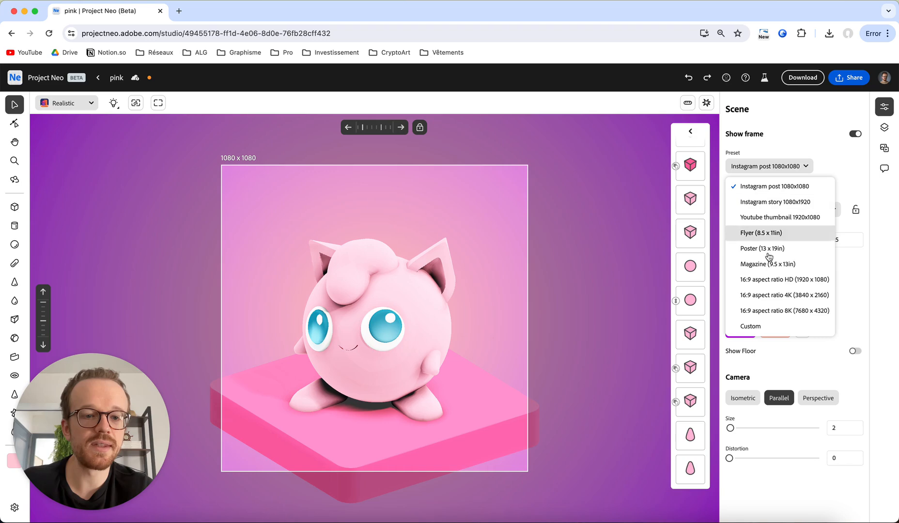
click(764, 279)
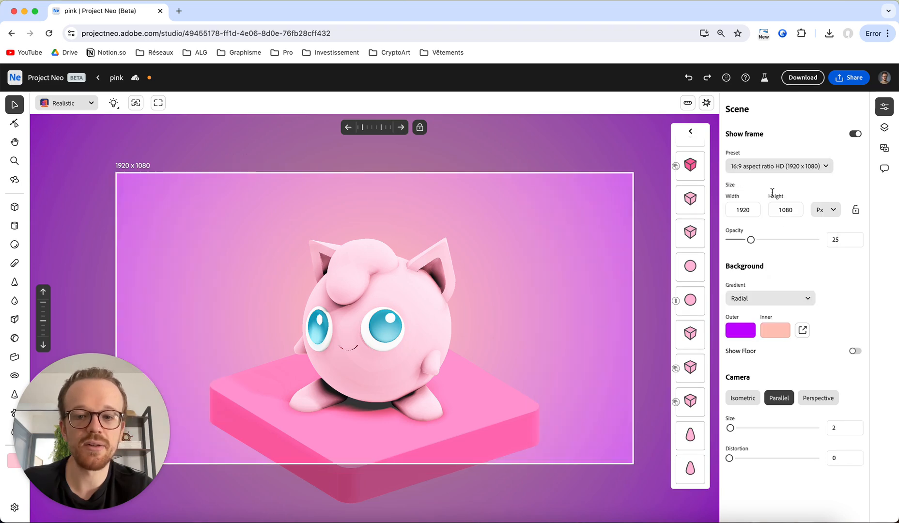
click(768, 167)
click(759, 185)
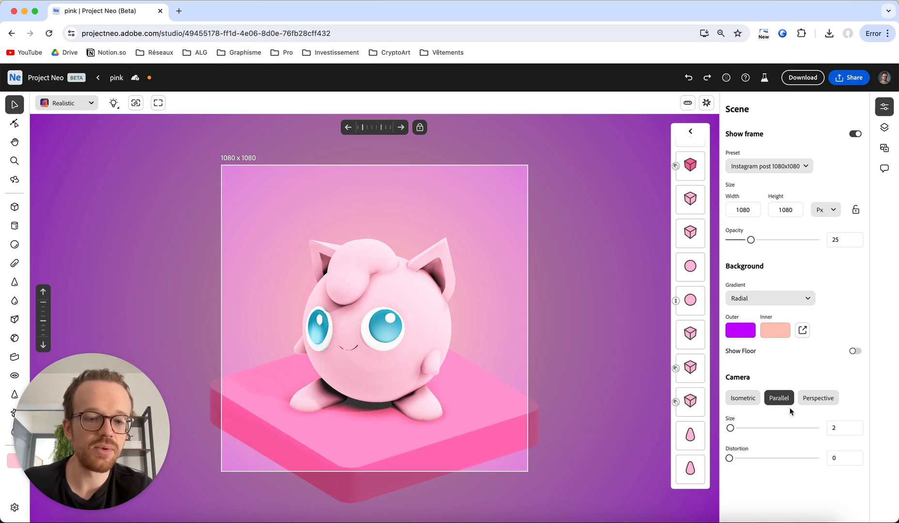
Try the Perspective and Isometric camera modes, return to Parallel, and view the character from another angle
click(818, 399)
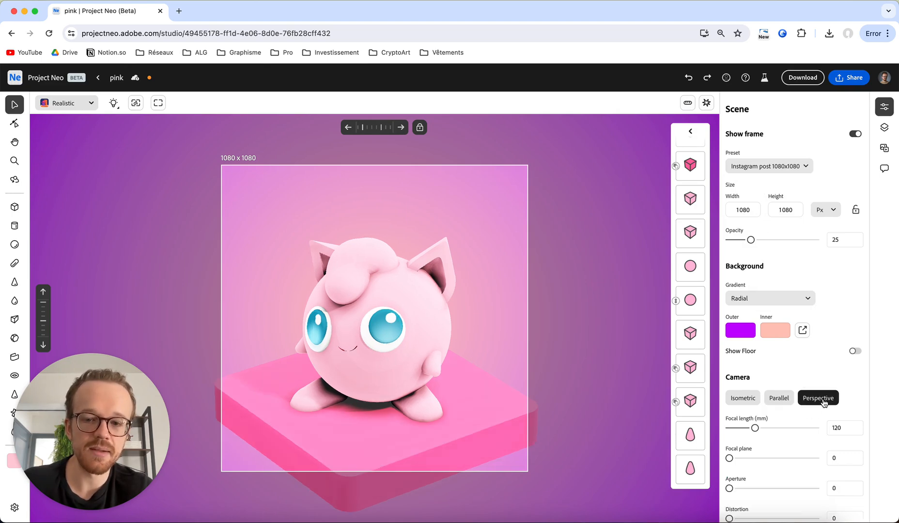
click(777, 405)
click(741, 401)
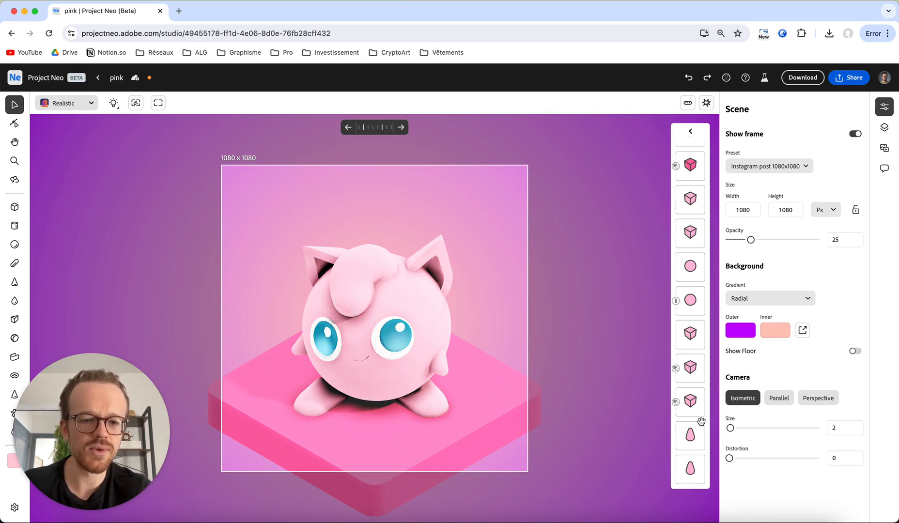
click(779, 400)
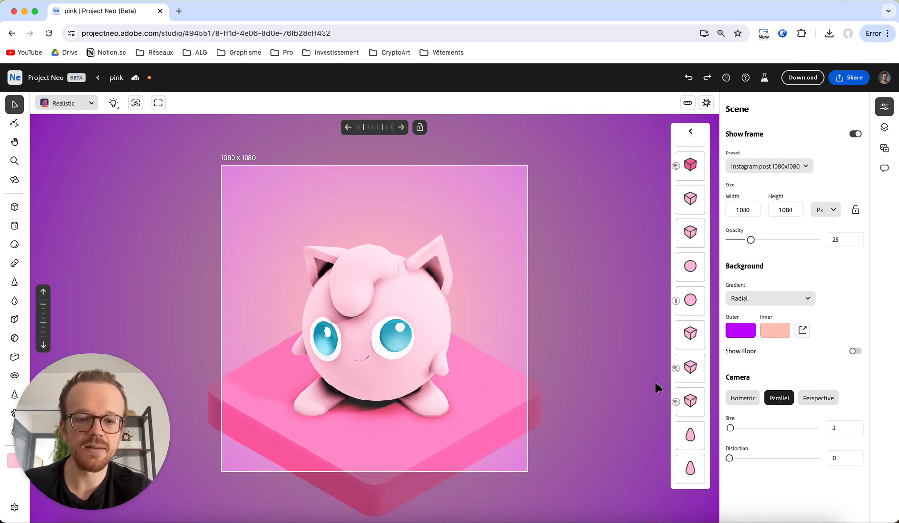
key(o)
mouse_move(478, 331)
mouse_down()
mouse_move(469, 337)
mouse_move(453, 289)
mouse_move(481, 301)
mouse_move(440, 341)
mouse_move(452, 321)
mouse_move(512, 284)
mouse_move(491, 339)
mouse_move(462, 335)
mouse_up()
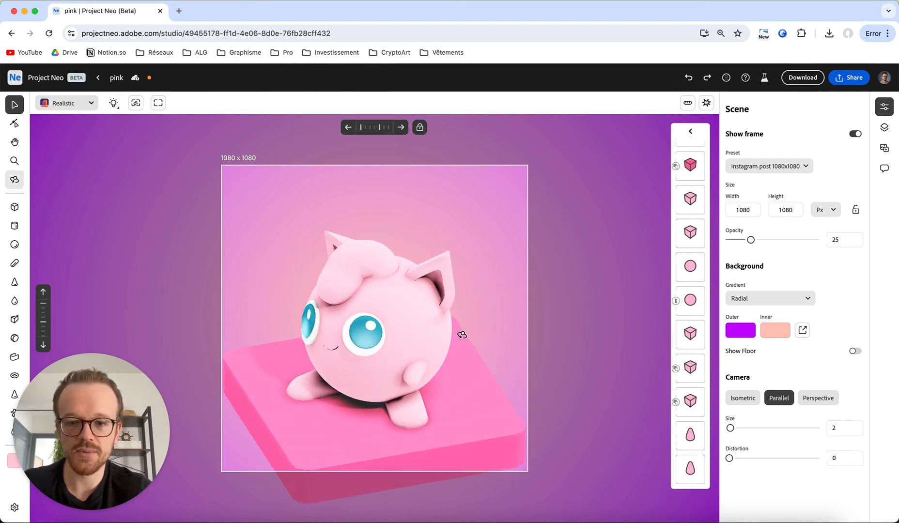
Try the Perspective camera with a focal length of 80 mm, and return the camera to Parallel
click(808, 398)
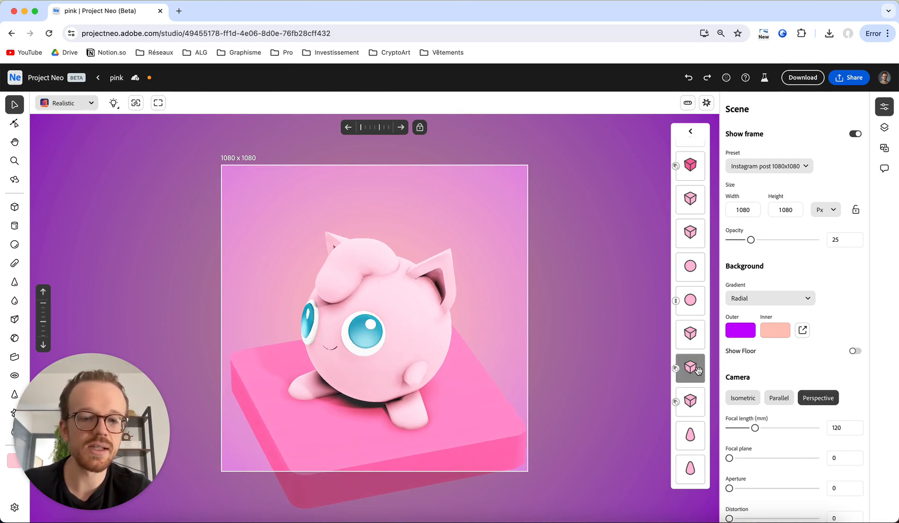
scroll(780, 403, down, 1)
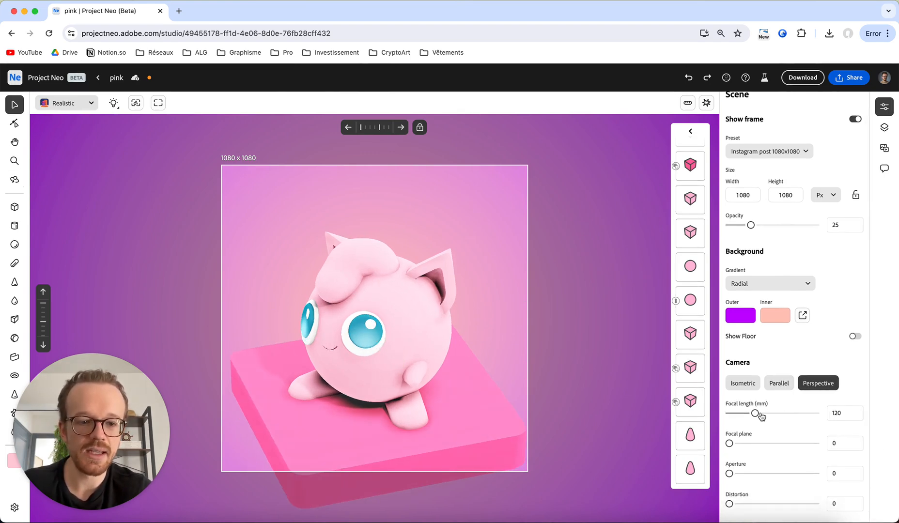
click(838, 413)
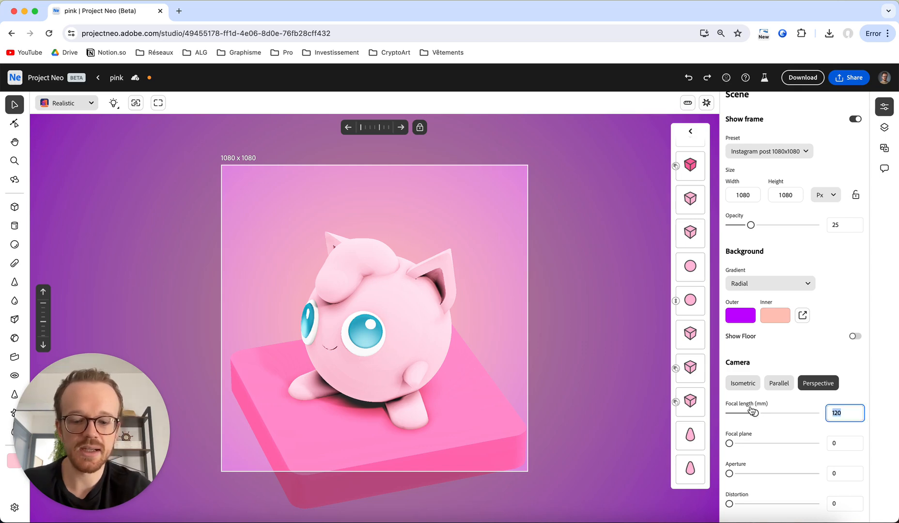
click(846, 441)
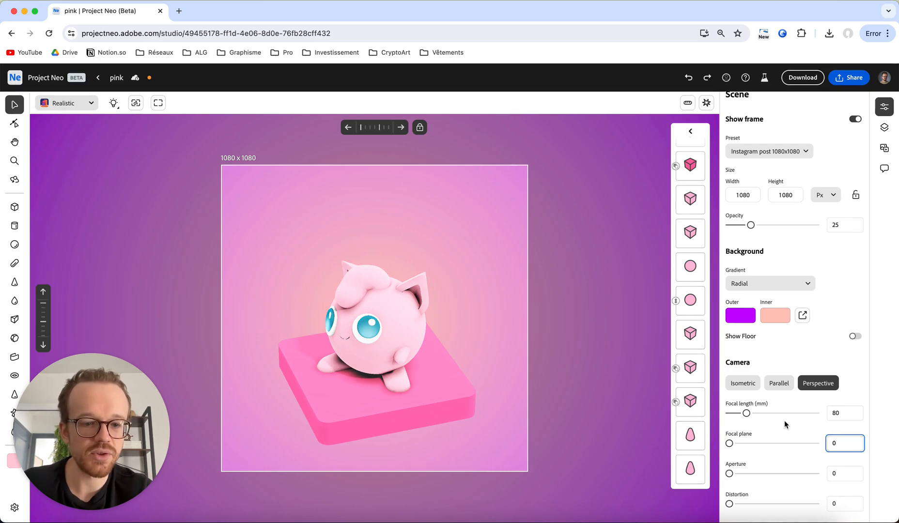
drag(730, 474, 709, 477)
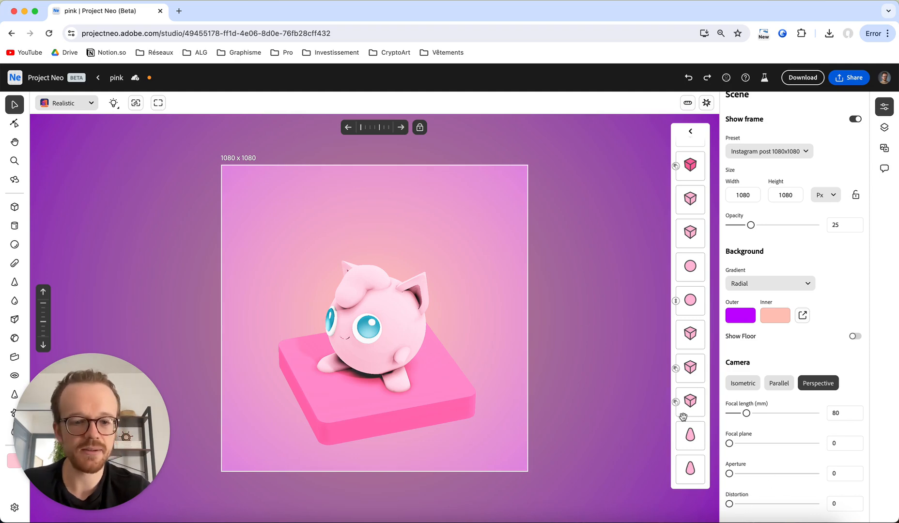
click(780, 383)
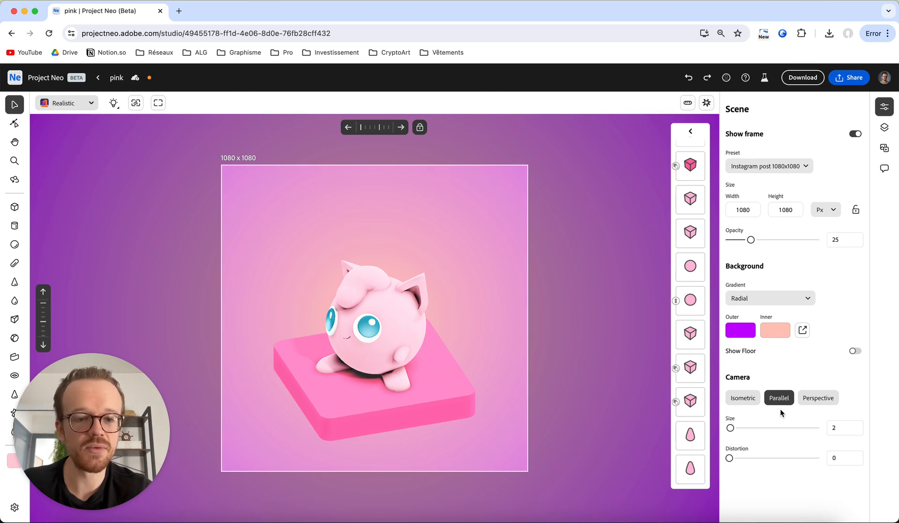
mouse_move(475, 355)
right_down()
mouse_move(486, 337)
mouse_move(486, 346)
right_up()
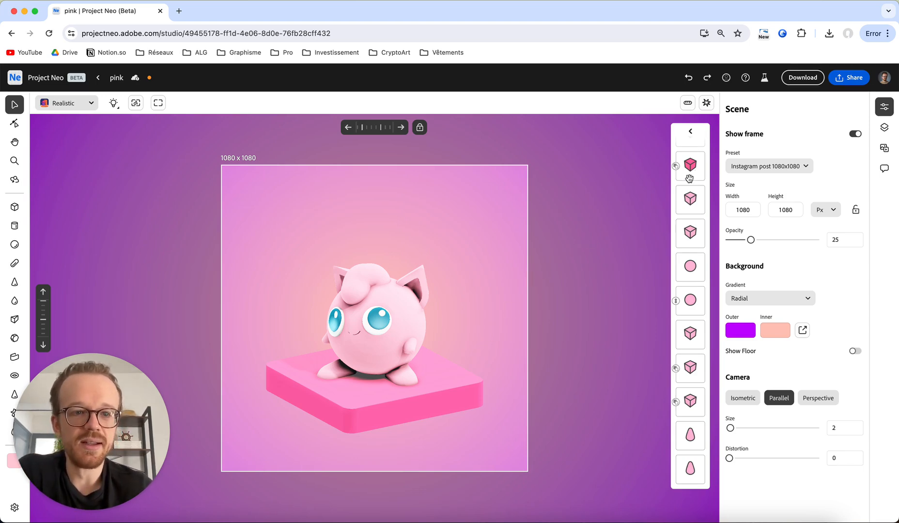
Look through the project's layers, the material library and the collaboration chat, and return to the scene properties
click(885, 130)
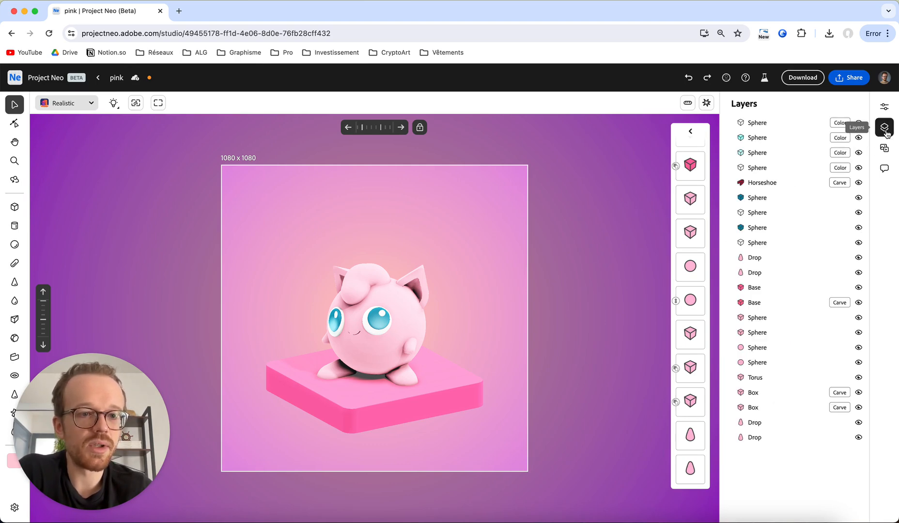
click(885, 150)
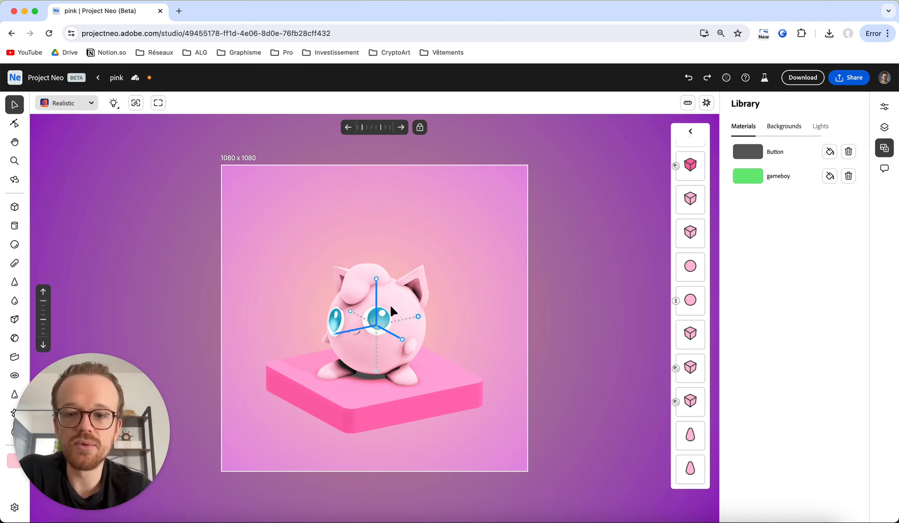
click(884, 170)
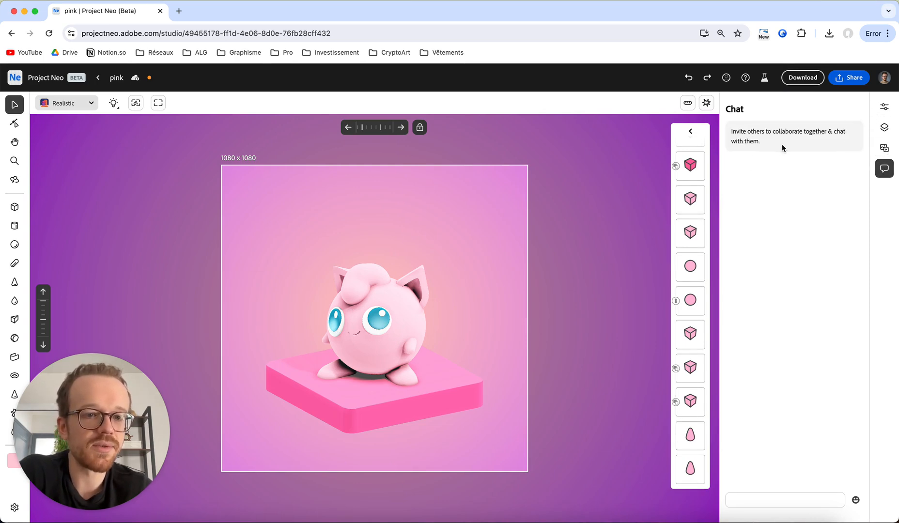
click(884, 107)
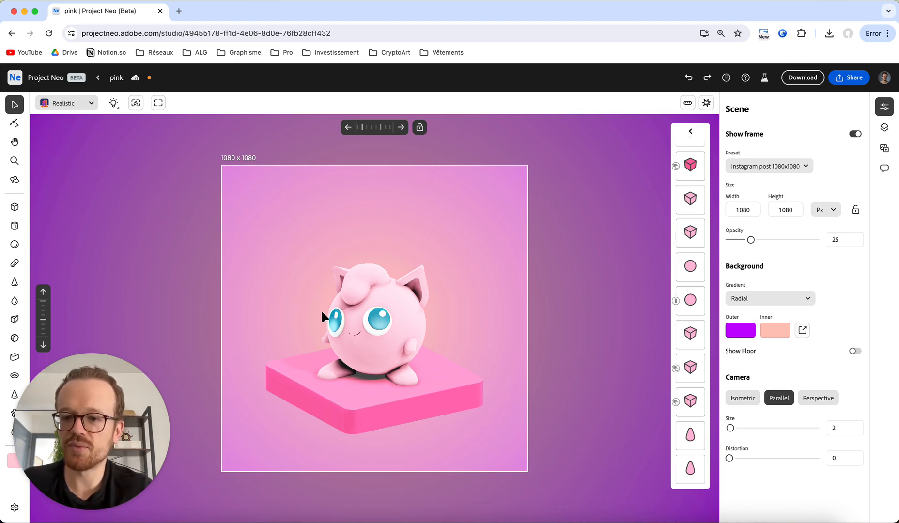
Change the input device in the studio settings to Trackpad
drag(95, 360, 812, 372)
click(15, 508)
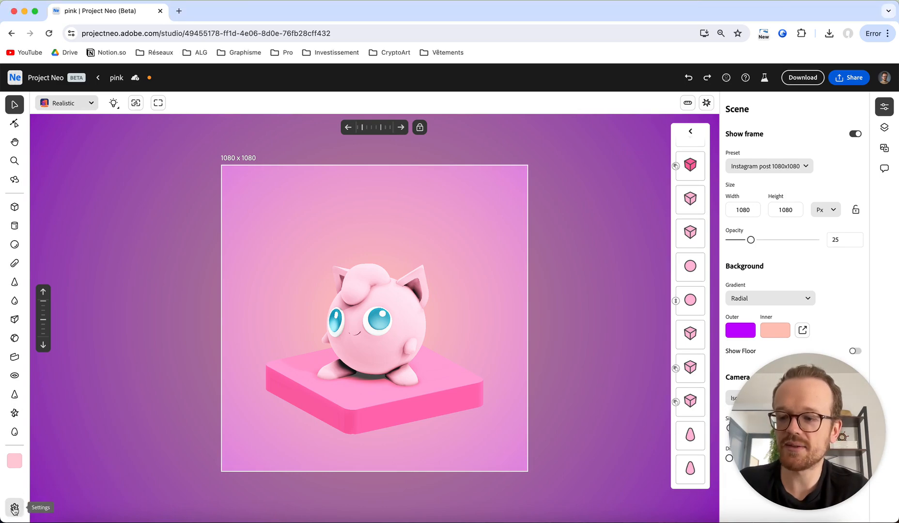
click(14, 509)
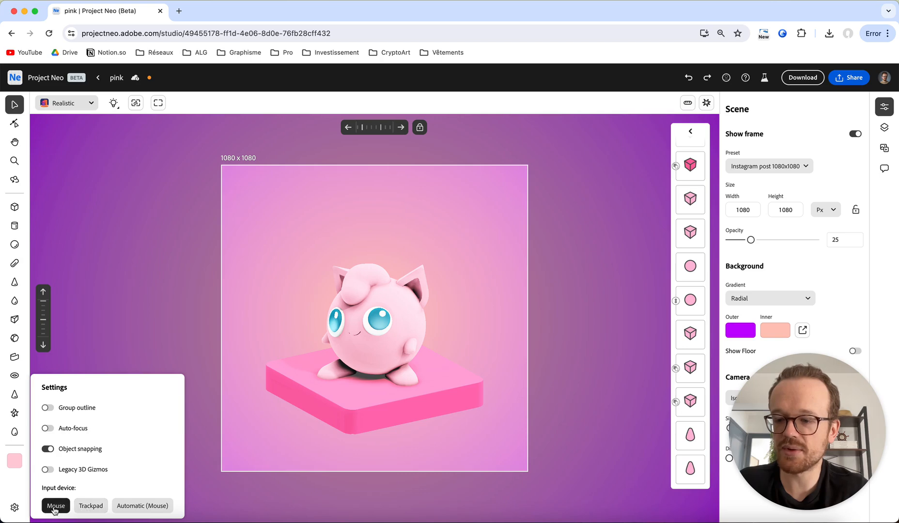
click(91, 507)
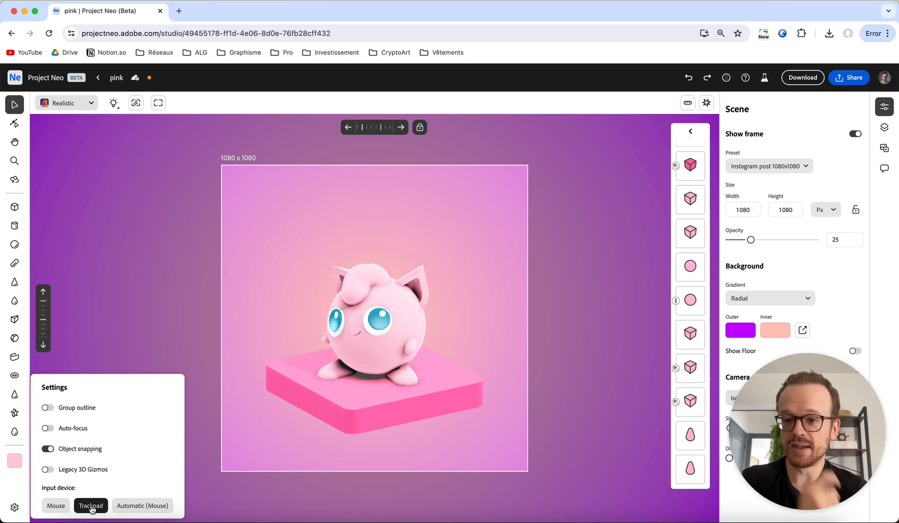
click(103, 264)
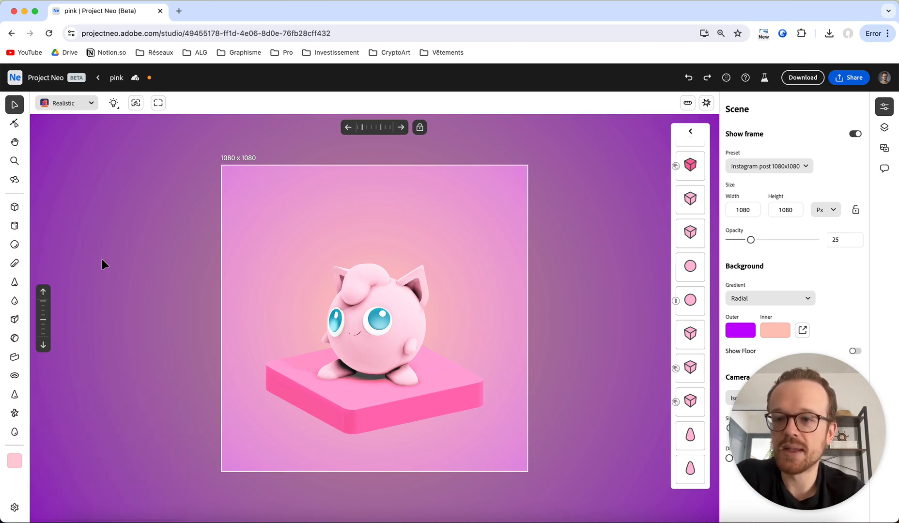
Pan the scene inside the frame with the Pan tool and also with the Select tool active
click(14, 142)
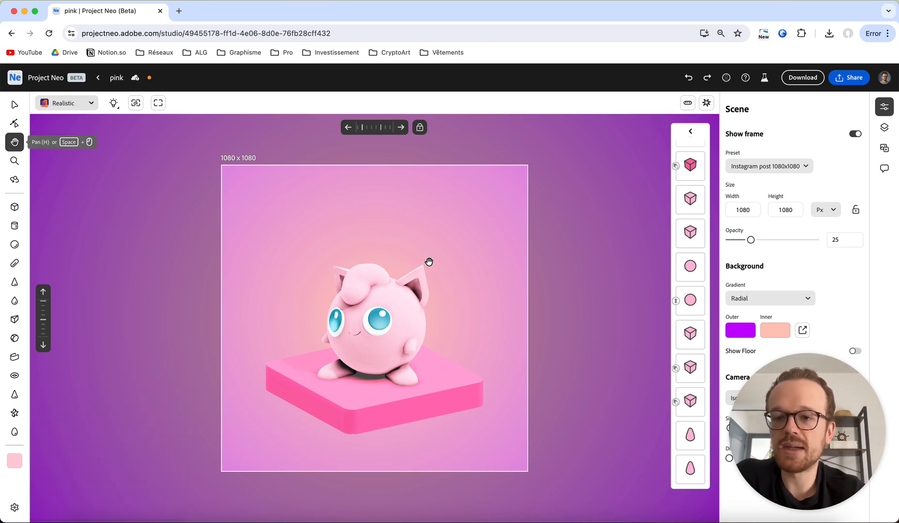
mouse_move(301, 247)
mouse_down()
mouse_move(269, 177)
mouse_move(382, 256)
mouse_move(263, 202)
mouse_move(315, 240)
mouse_up()
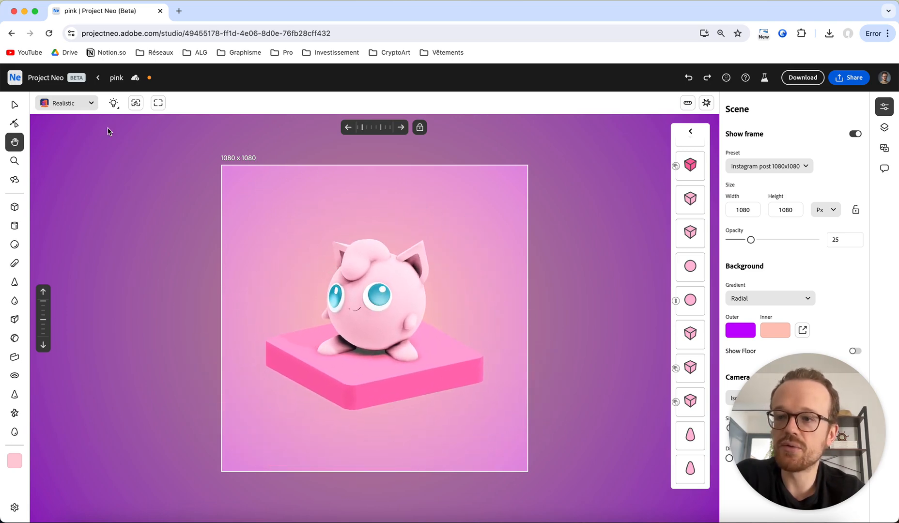
click(15, 104)
click(349, 262)
scroll(349, 263, up, 1)
scroll(349, 262, left, 1)
scroll(424, 301, down, 1)
scroll(424, 301, up, 1)
scroll(425, 301, down, 1)
scroll(424, 301, right, 1)
scroll(425, 301, up, 1)
scroll(424, 301, left, 1)
scroll(425, 302, down, 1)
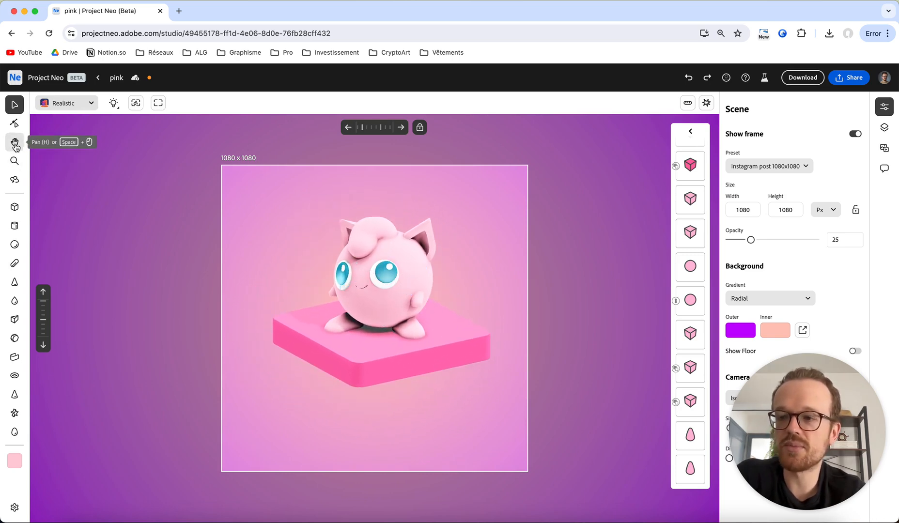
Zoom in on the character with the Zoom tool and zoom back out
click(15, 161)
click(408, 267)
click(408, 267)
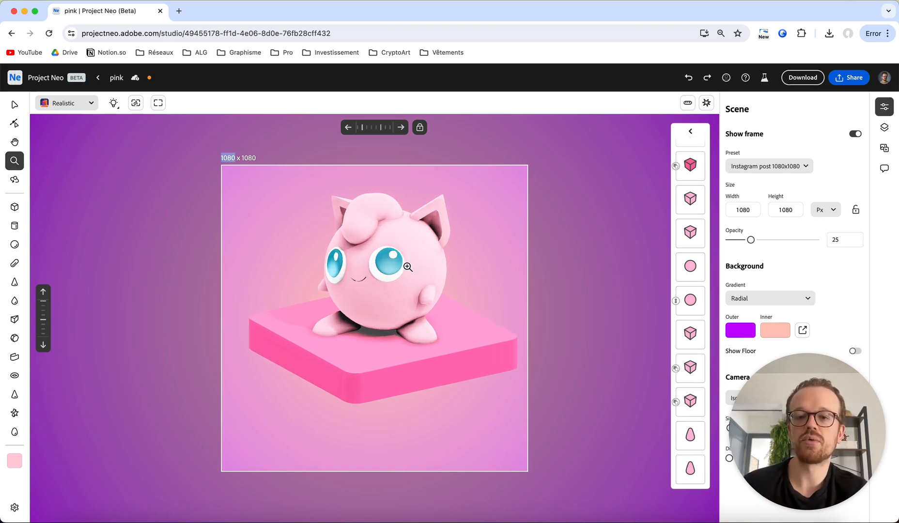
click(402, 241)
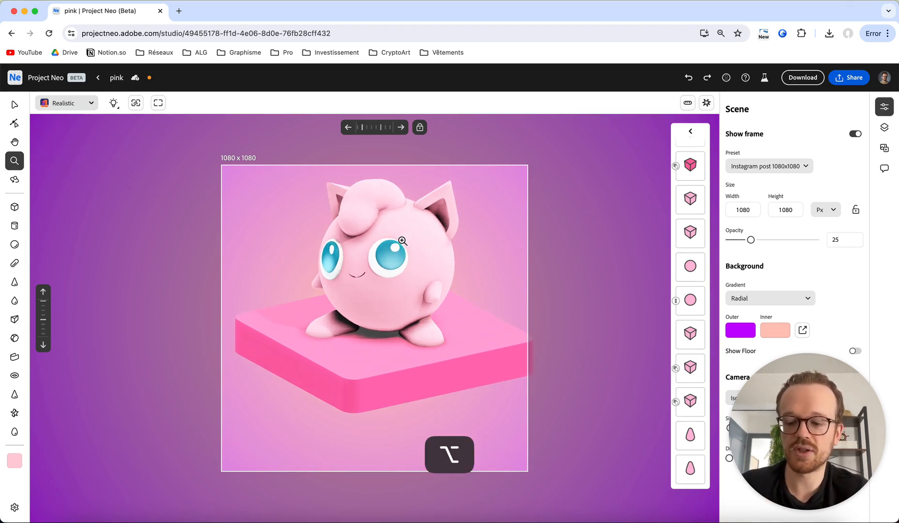
alt+click(402, 241)
alt+click(402, 241)
alt+click(402, 241)
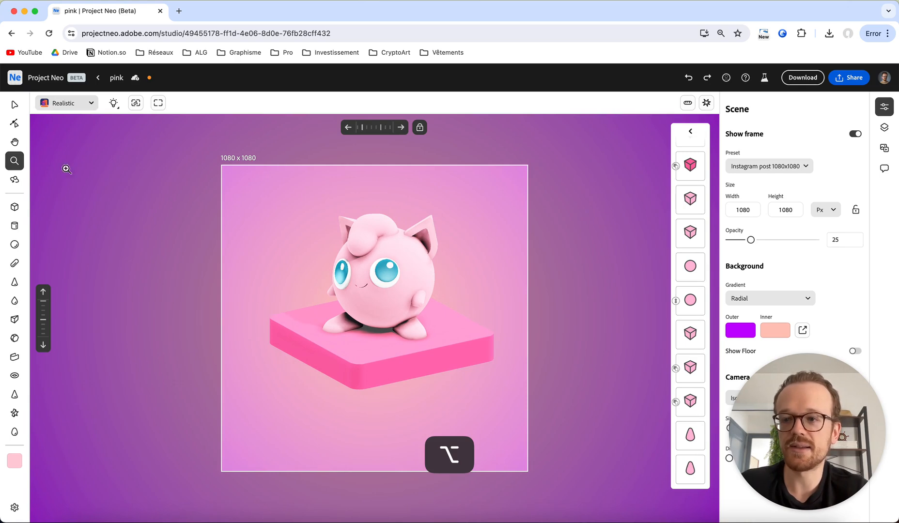
Turn around the character with the Turn around tool to view it from a lower side angle
click(15, 180)
mouse_move(278, 216)
mouse_down()
mouse_move(331, 250)
mouse_move(315, 195)
mouse_move(277, 265)
mouse_move(362, 250)
mouse_move(374, 195)
mouse_move(335, 186)
mouse_move(284, 228)
mouse_move(260, 224)
mouse_move(270, 205)
mouse_move(302, 213)
mouse_move(293, 227)
mouse_move(309, 241)
mouse_move(285, 227)
mouse_up()
drag(501, 247, 486, 230)
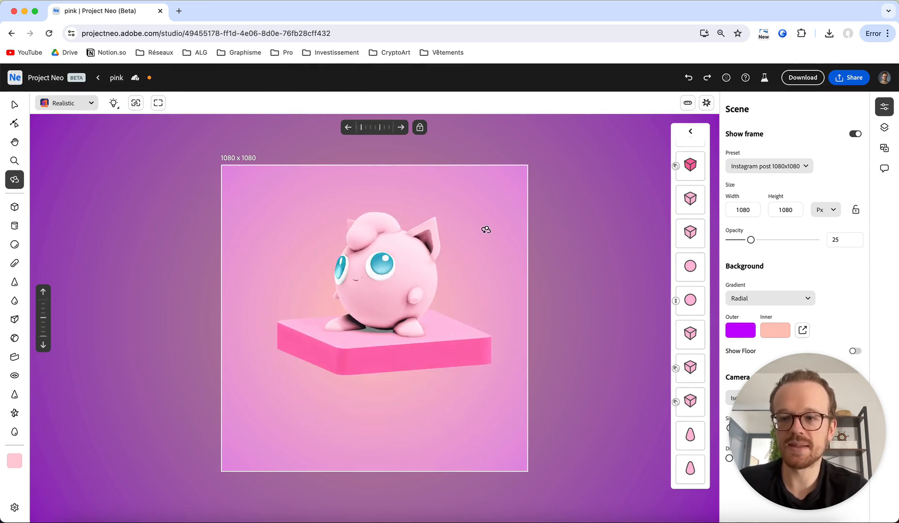
Select the character's body sphere, turn the view around with it selected, and deselect it
key(v)
click(411, 265)
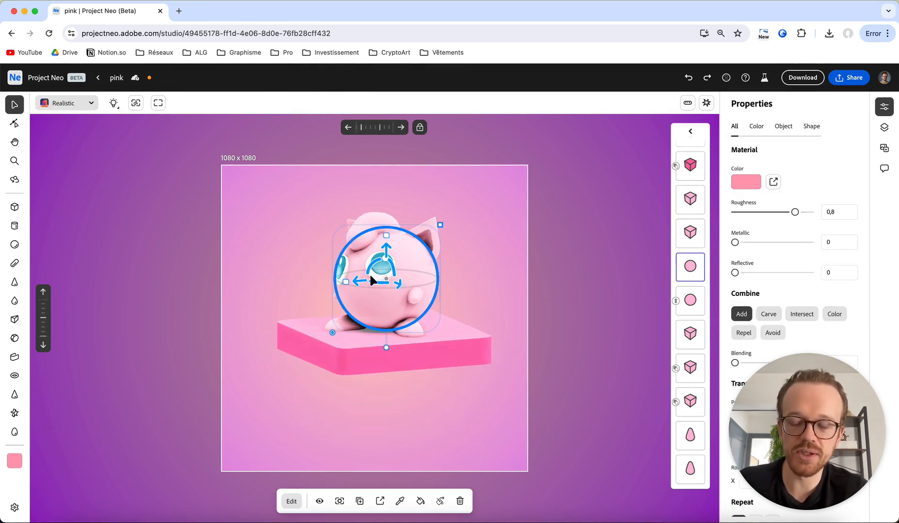
click(15, 179)
drag(278, 236, 252, 249)
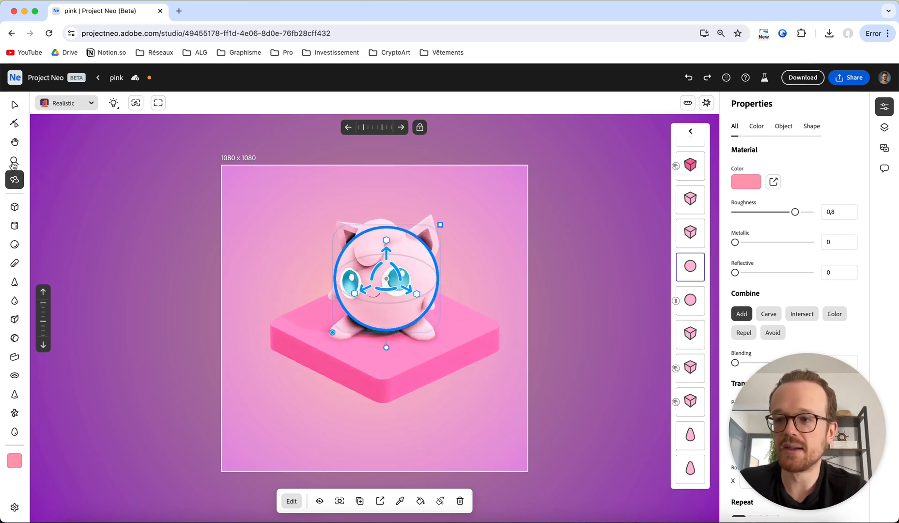
click(14, 104)
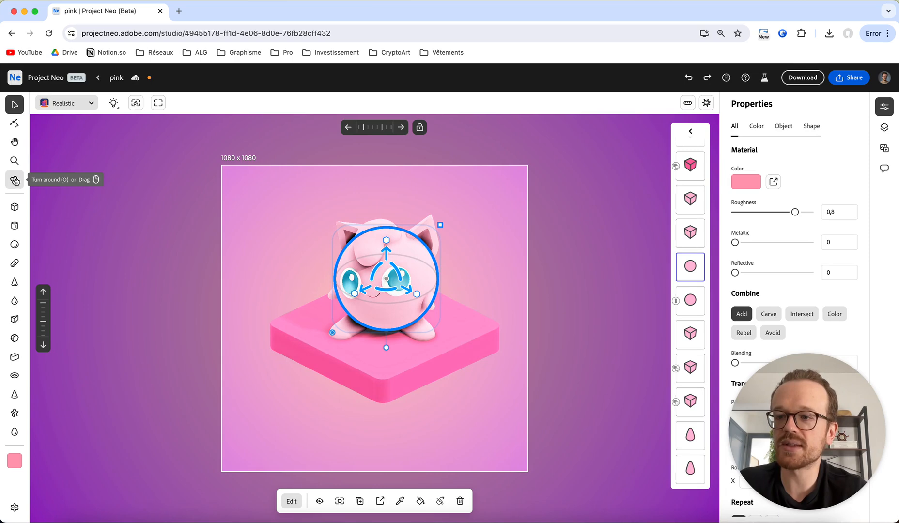
mouse_move(298, 246)
right_down()
mouse_move(322, 249)
mouse_move(334, 228)
mouse_move(301, 224)
mouse_move(278, 234)
mouse_move(285, 257)
mouse_move(311, 251)
mouse_move(352, 221)
mouse_move(311, 237)
mouse_move(307, 255)
mouse_move(291, 246)
right_up()
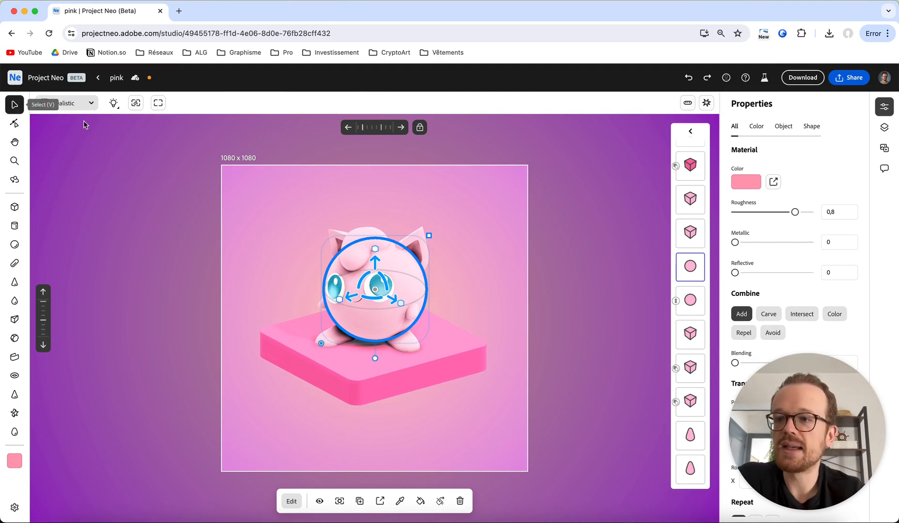
click(126, 159)
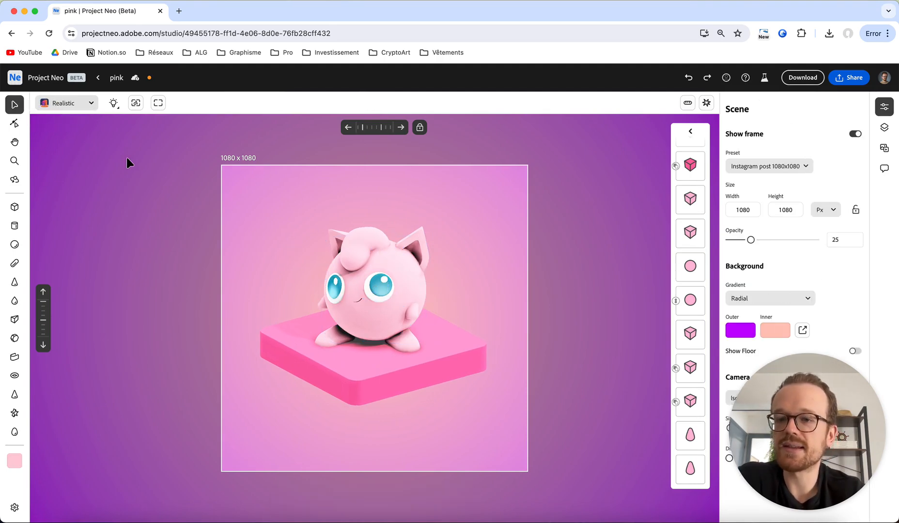
Apply the Expressive render style to the scene and reduce its outline thickness to 0
click(81, 105)
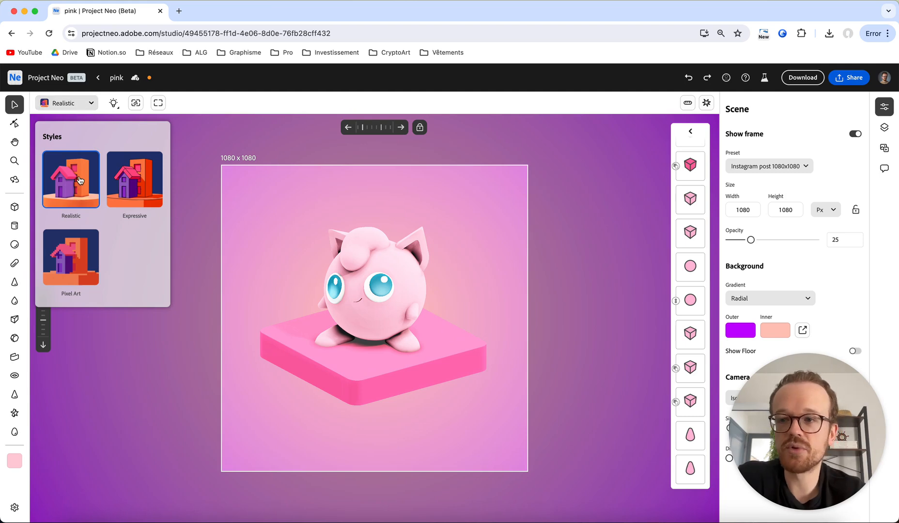
click(139, 179)
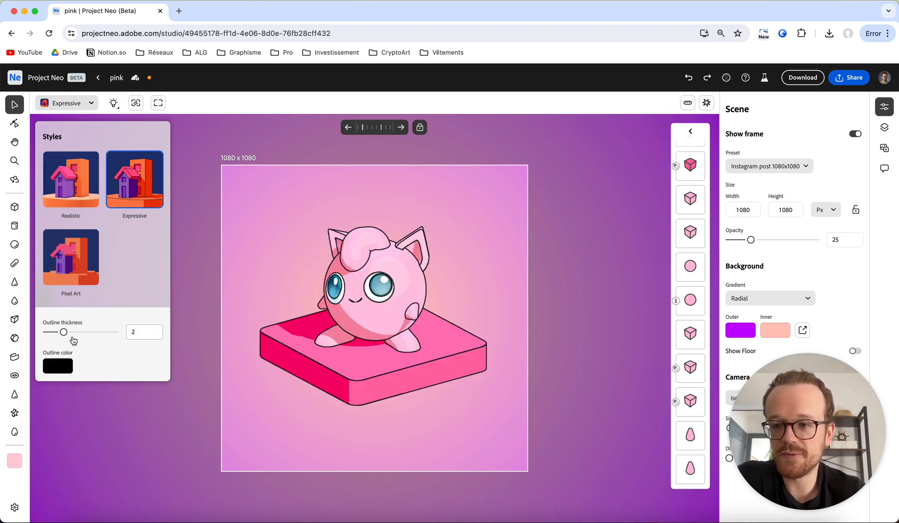
drag(60, 331, 57, 332)
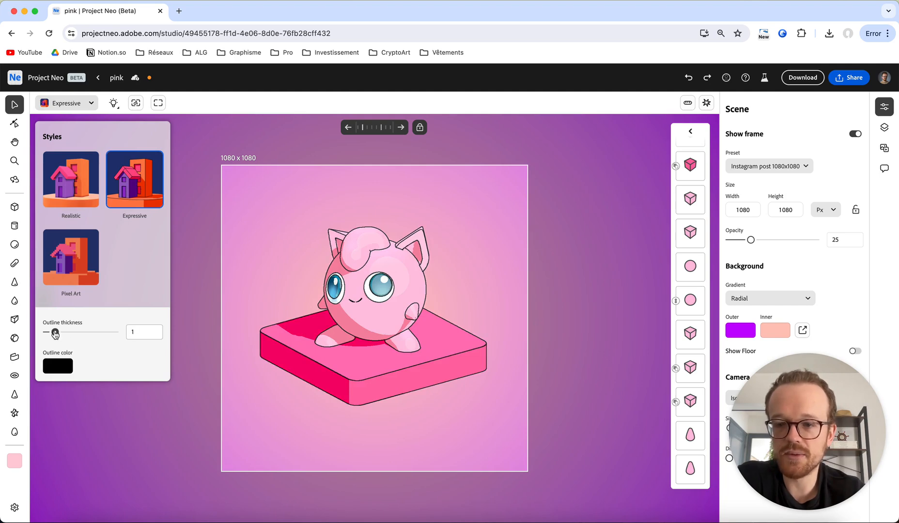
drag(54, 332, 47, 333)
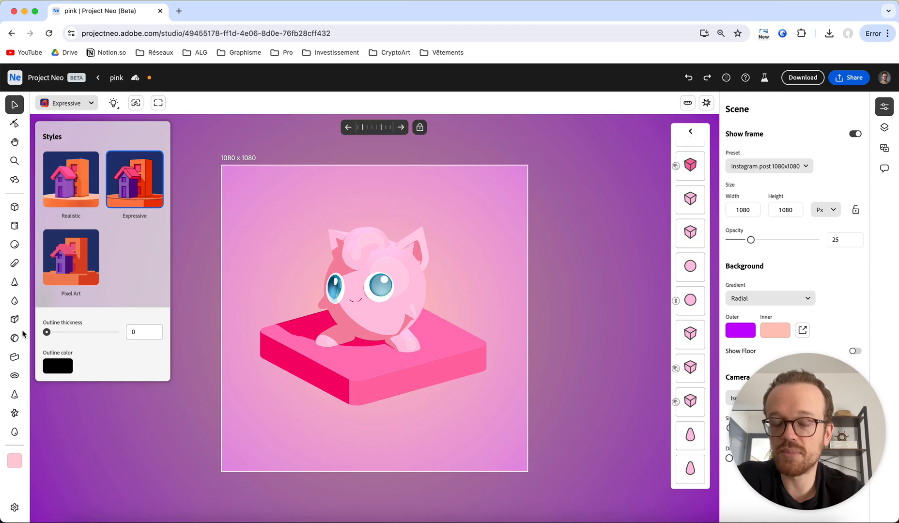
Set the Expressive style's outline thickness to 1 and its outline color to purple #85137d
drag(46, 332, 53, 334)
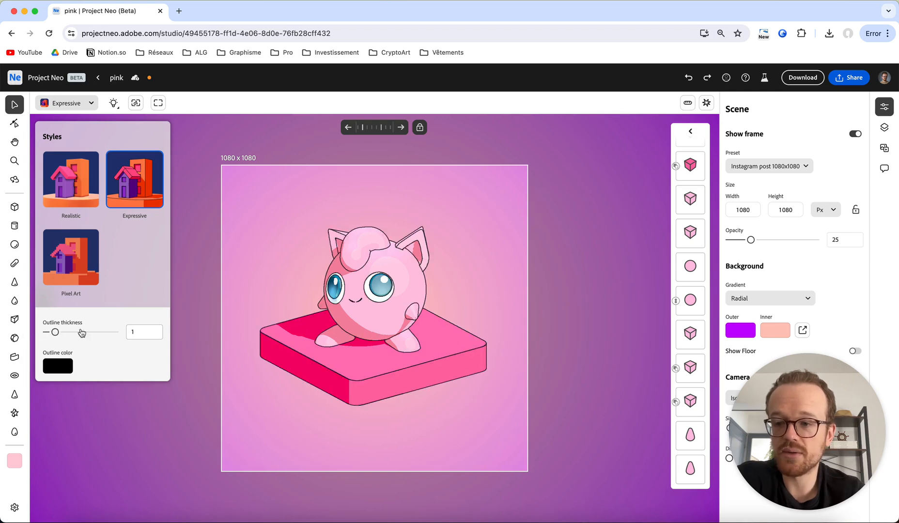
click(62, 368)
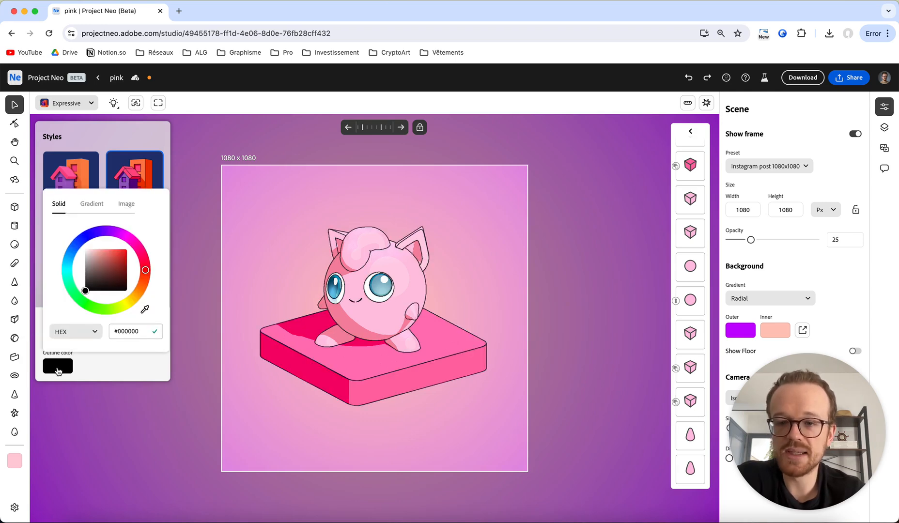
click(130, 239)
drag(124, 255, 122, 269)
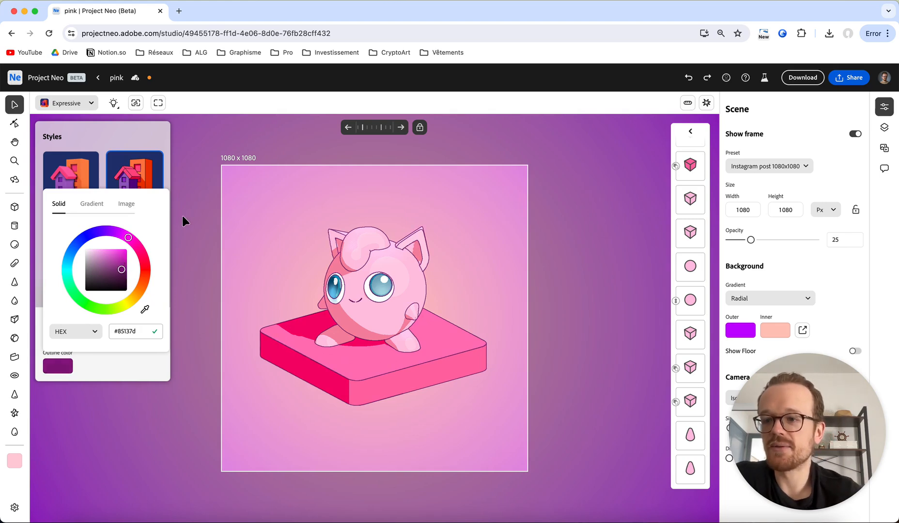
click(75, 105)
click(76, 105)
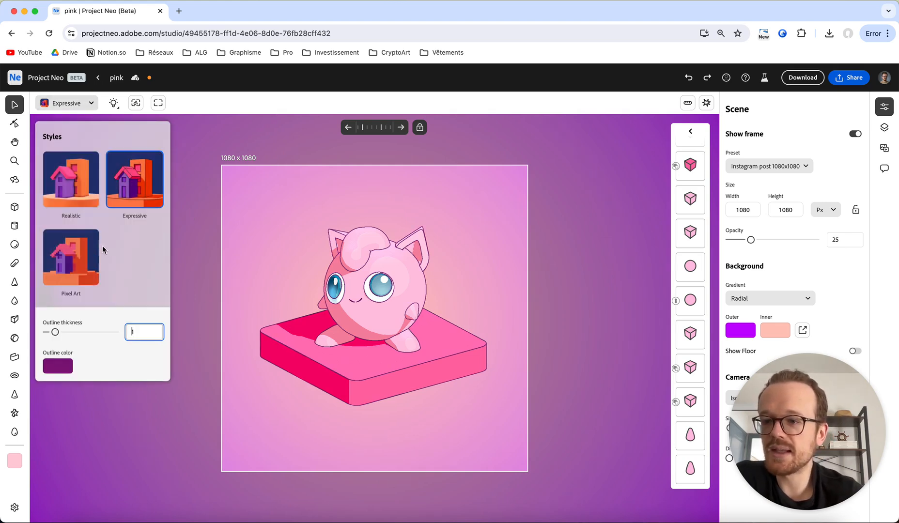
Apply the Pixel Art render style, set its pixel count to 245, and switch the pixel outline on and off
click(77, 263)
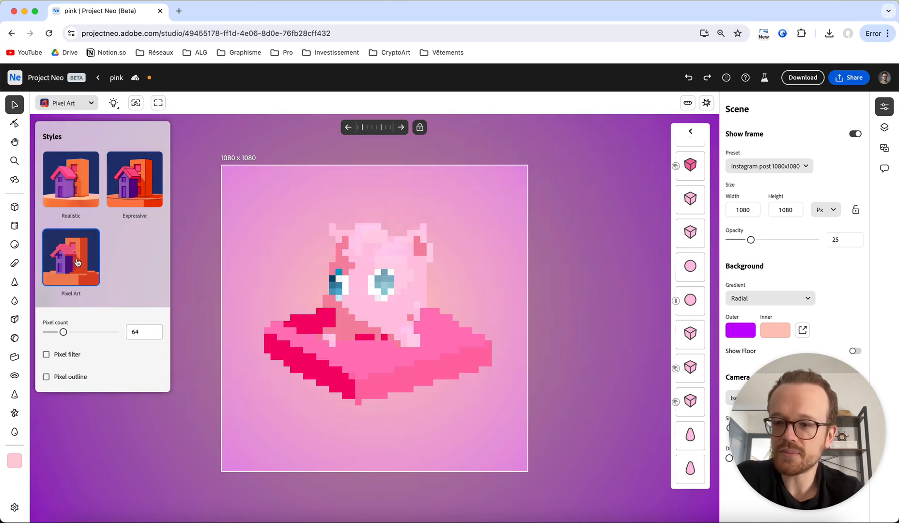
drag(64, 333, 117, 334)
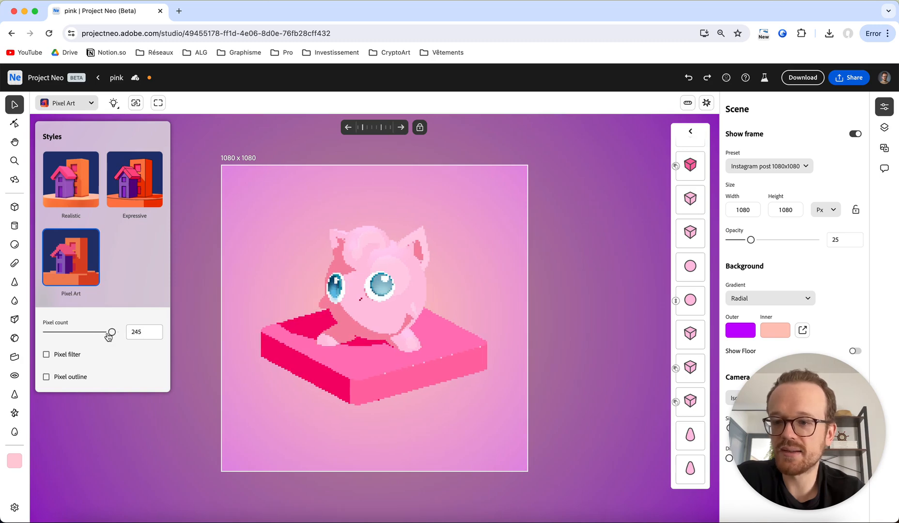
click(47, 377)
click(46, 377)
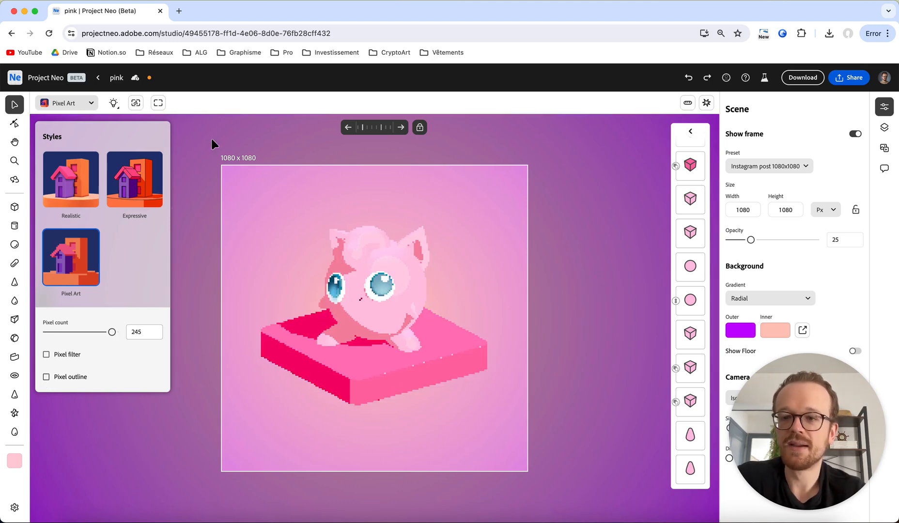
Apply the Realistic style, reduce the lighting rotation and height to 0, and raise both again, with the height at 72,9
click(76, 179)
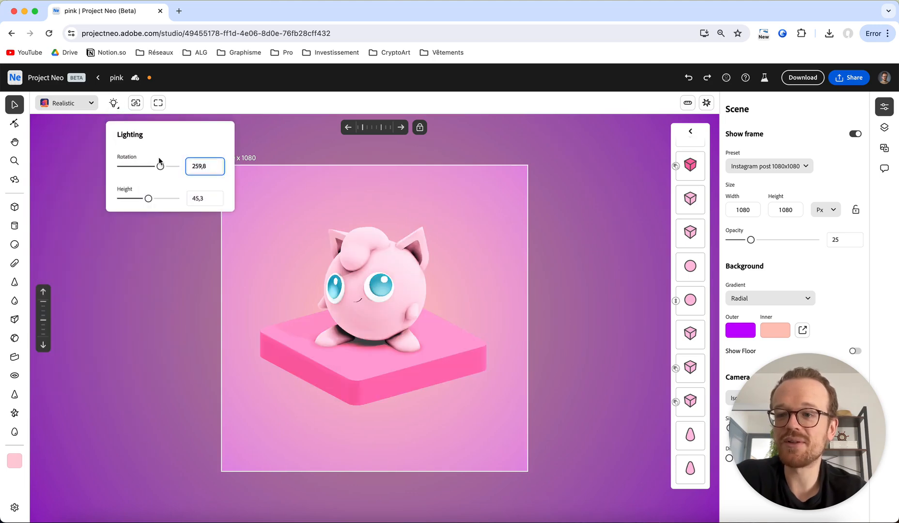
mouse_move(162, 168)
mouse_down()
mouse_move(121, 176)
mouse_move(188, 178)
mouse_move(124, 178)
mouse_move(130, 198)
mouse_move(119, 198)
mouse_move(162, 199)
mouse_move(108, 207)
mouse_up()
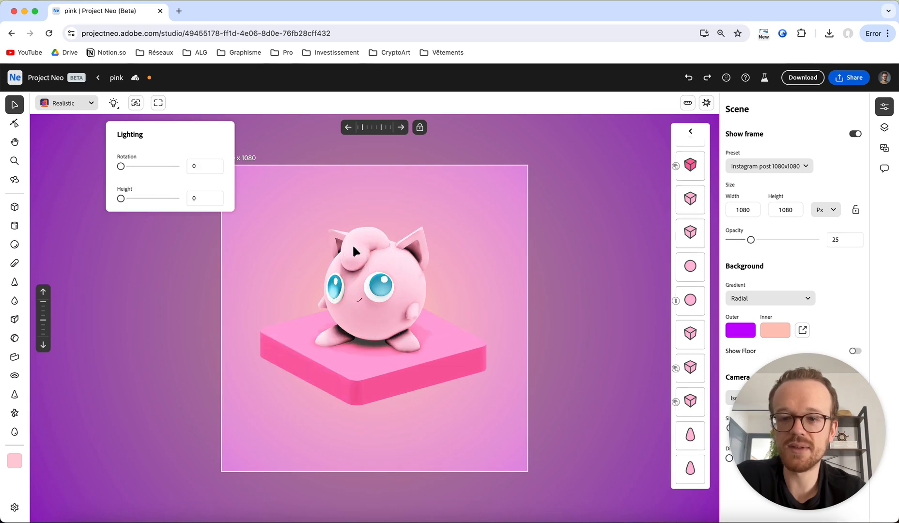
drag(121, 198, 167, 203)
drag(121, 167, 150, 170)
Apply the Expressive render style and set the lighting rotation to 276,1
click(72, 103)
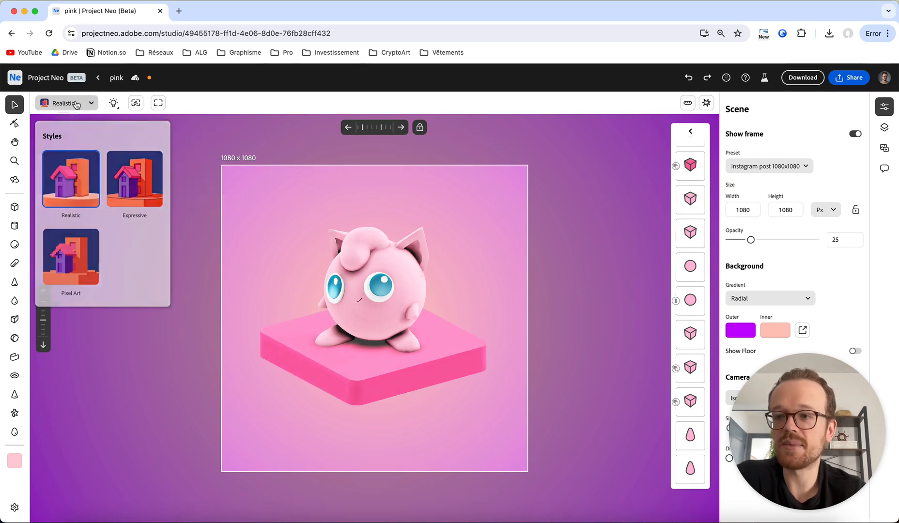
click(136, 174)
click(114, 103)
mouse_move(150, 166)
mouse_down()
mouse_move(129, 167)
mouse_move(163, 166)
mouse_up()
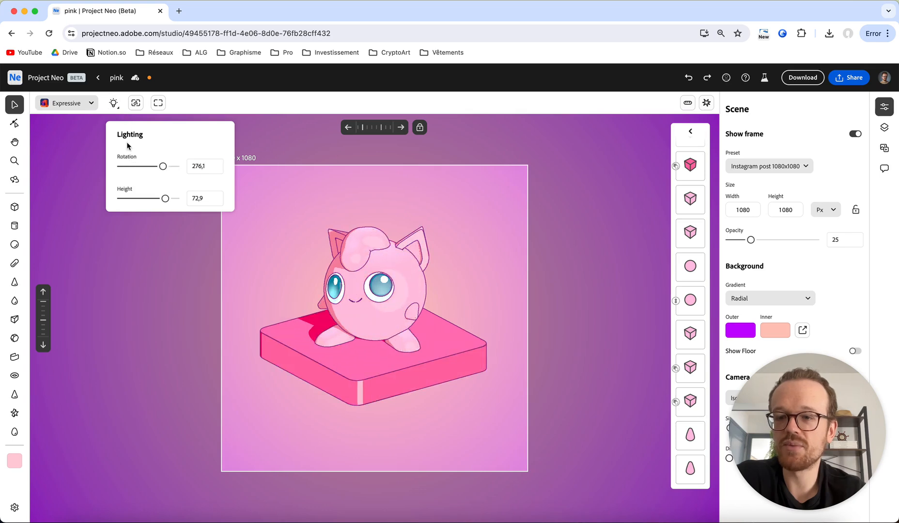
Switch the scene's render style back to Realistic and dismiss the style options
click(80, 111)
click(88, 183)
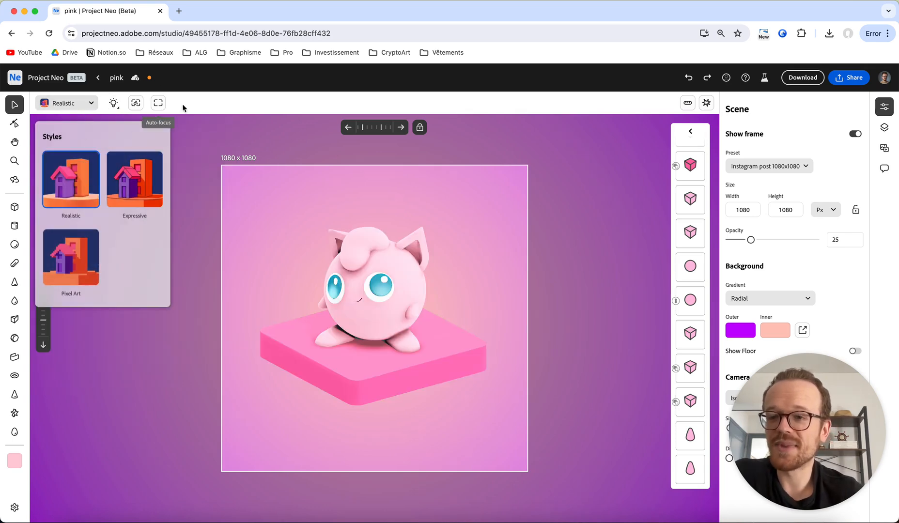
click(262, 131)
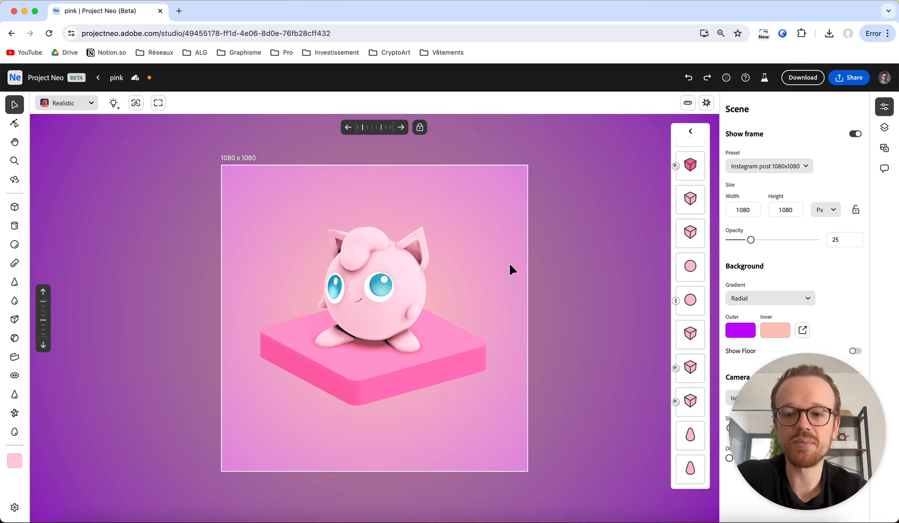
click(401, 315)
click(422, 283)
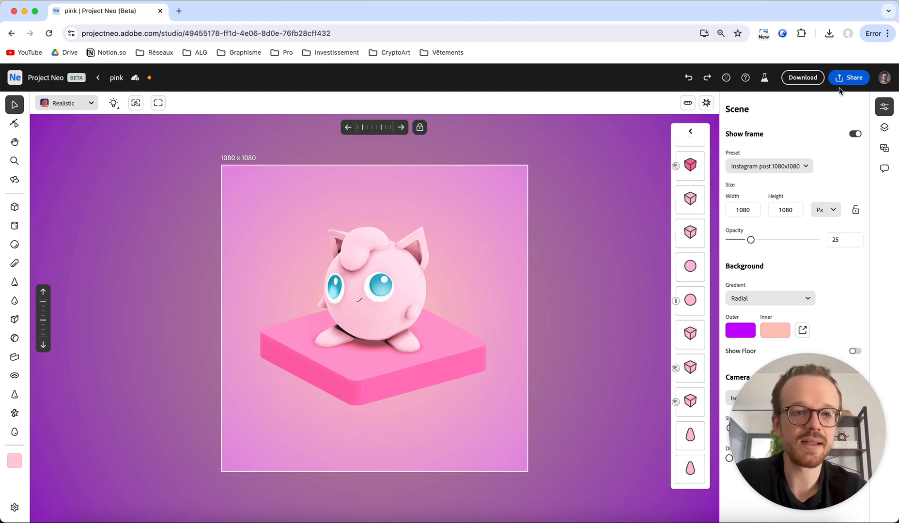
Export the scene as a 1080 x 1080 px PNG, once with its background and once with Transparent Background enabled
click(803, 78)
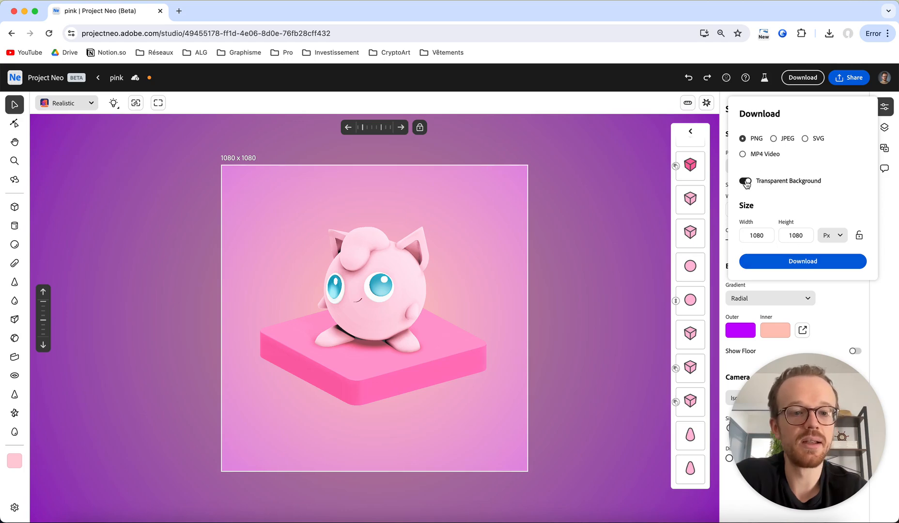
click(745, 181)
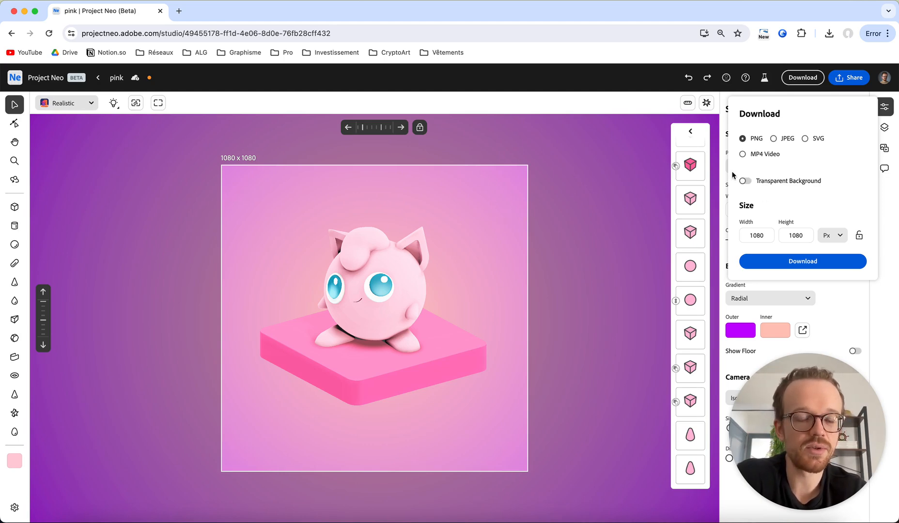
click(745, 181)
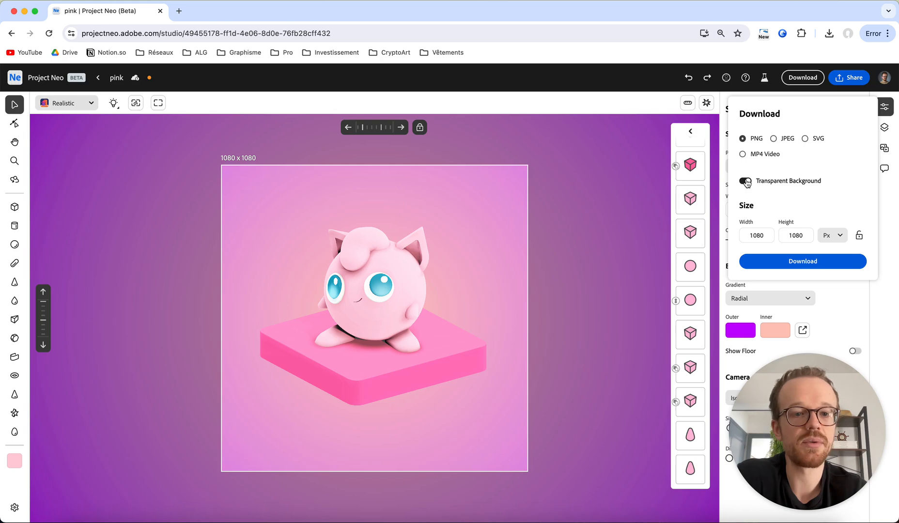
click(791, 261)
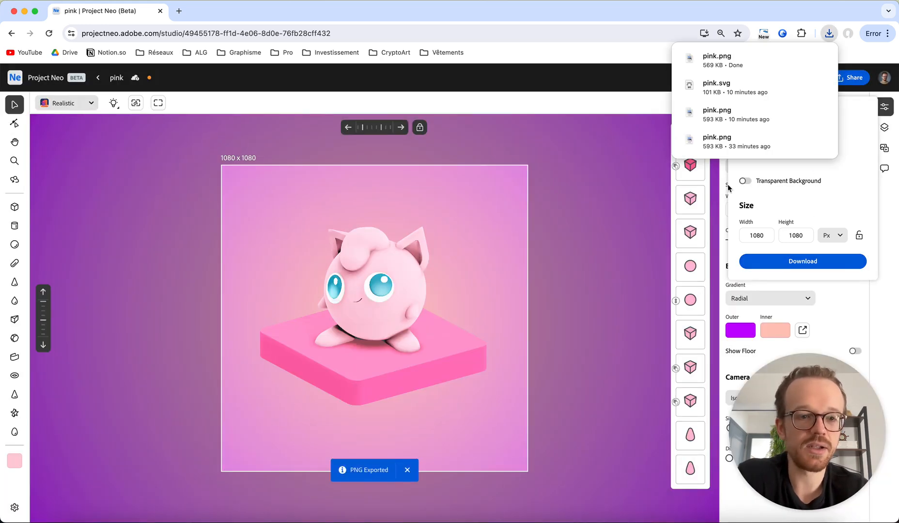
click(788, 262)
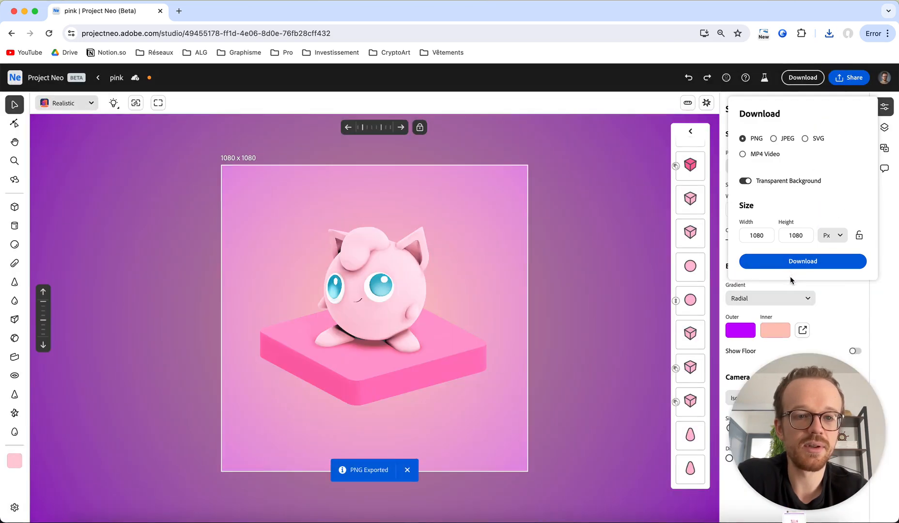
Open the exported pink.png and pink (1).png in preview windows and place them side by side for comparison
click(829, 33)
click(831, 33)
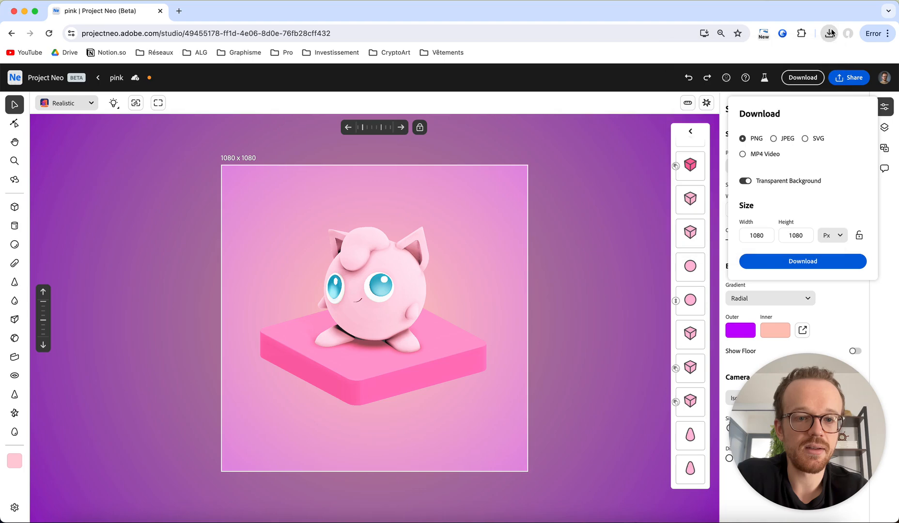
click(796, 521)
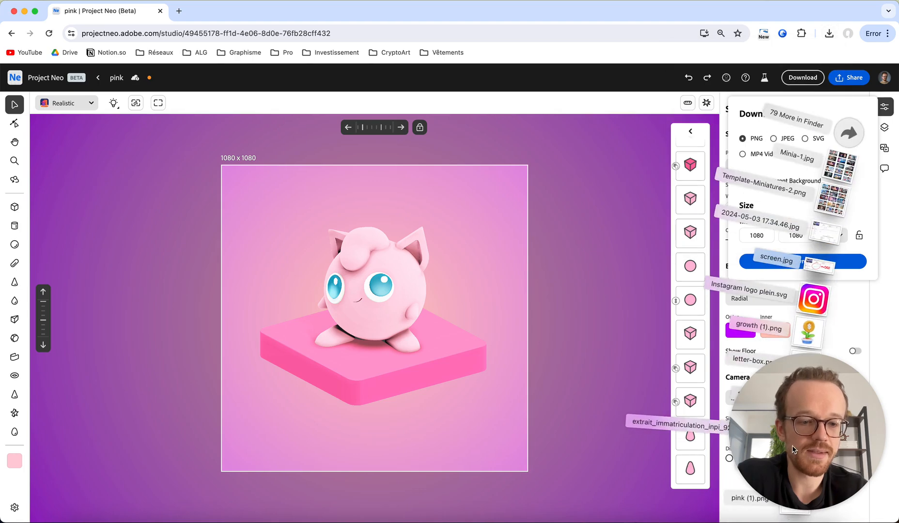
click(795, 503)
drag(842, 431, 137, 463)
click(793, 521)
click(799, 472)
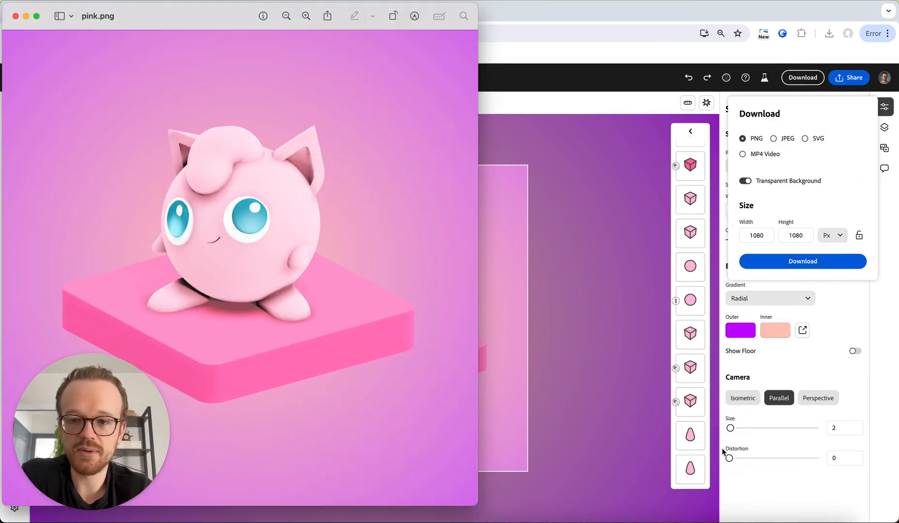
click(806, 519)
click(810, 500)
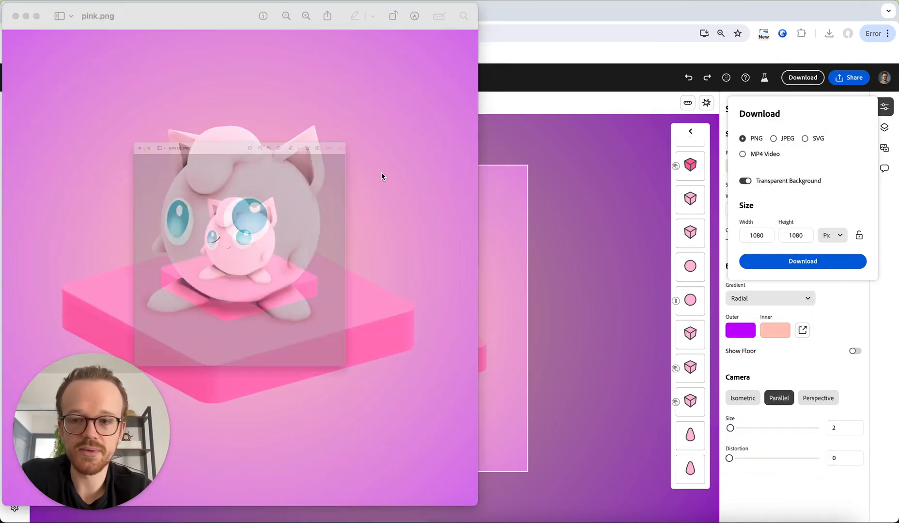
drag(169, 20, 506, 27)
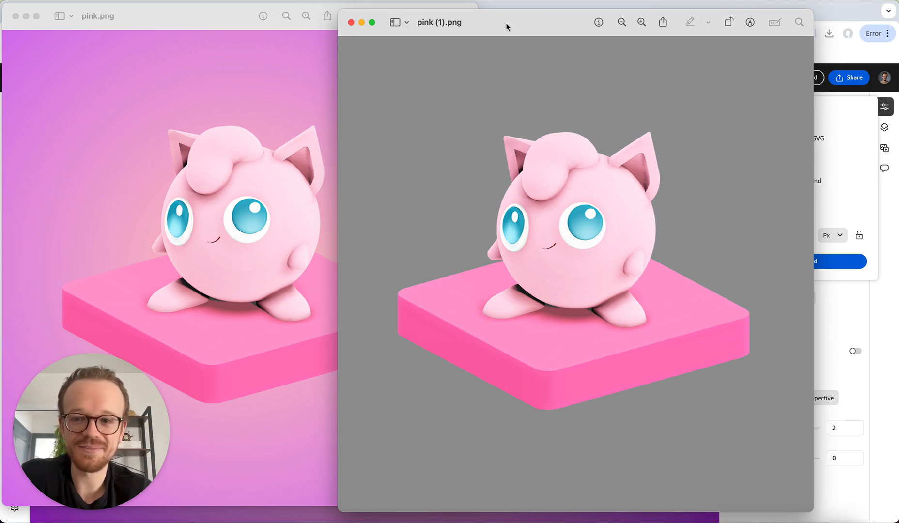
Close both image previews and dismiss the download options
click(351, 22)
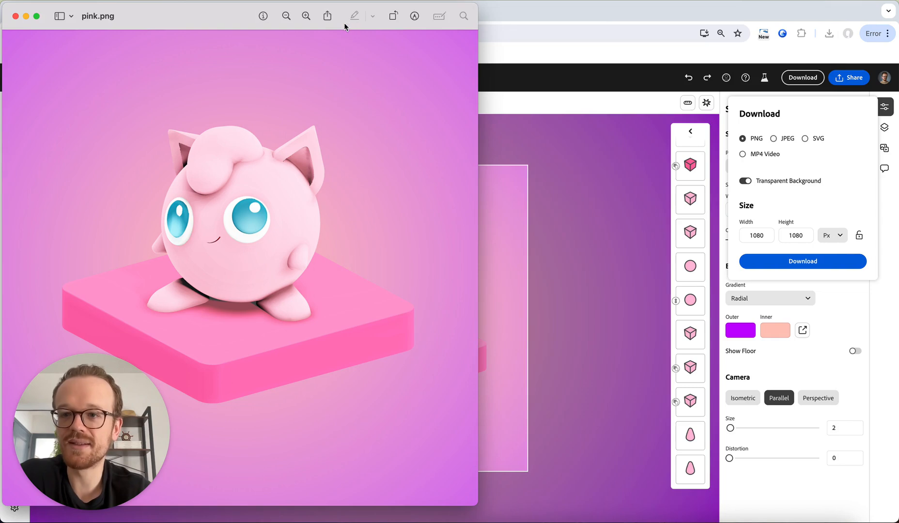
click(15, 16)
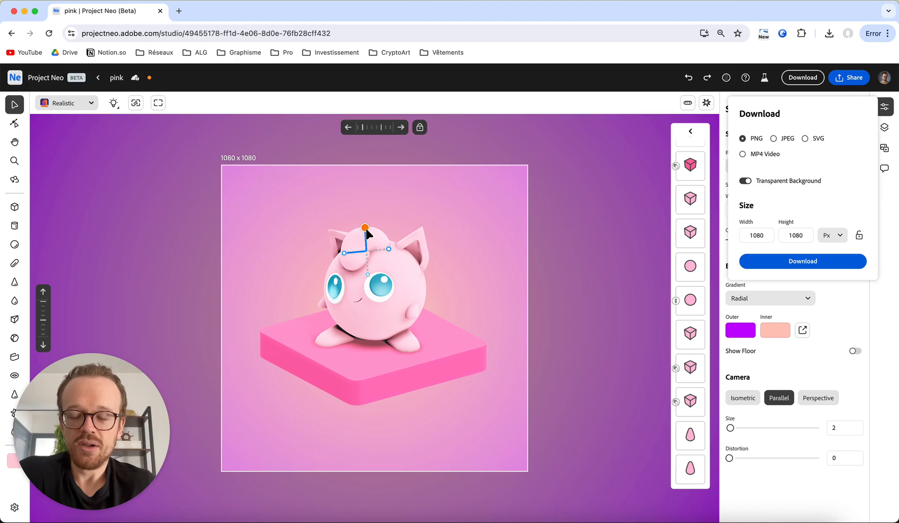
click(645, 112)
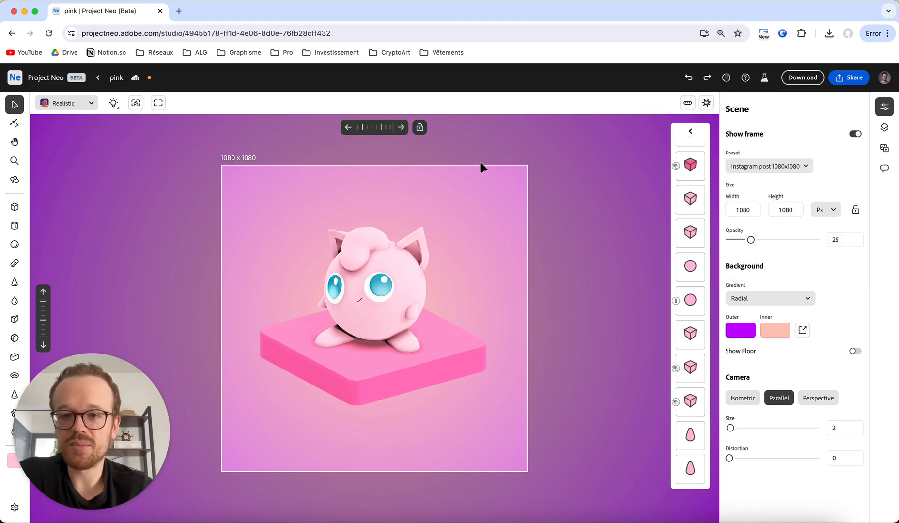
Hide and show the orbit controls, and turn the view around the character in both directions with them
click(689, 103)
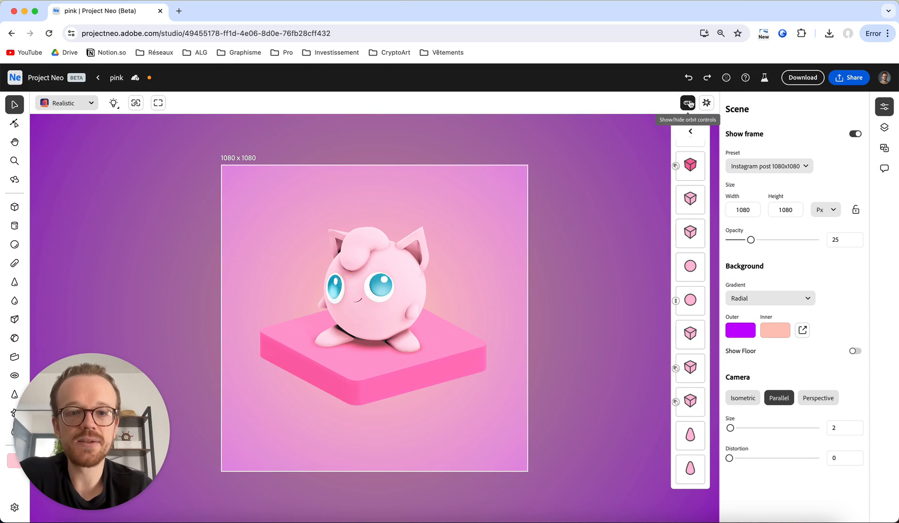
click(689, 103)
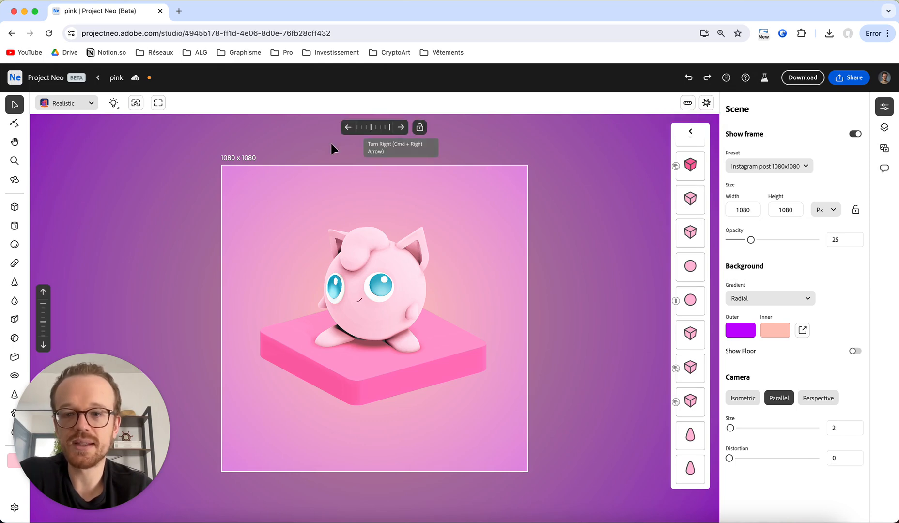
click(347, 128)
click(348, 128)
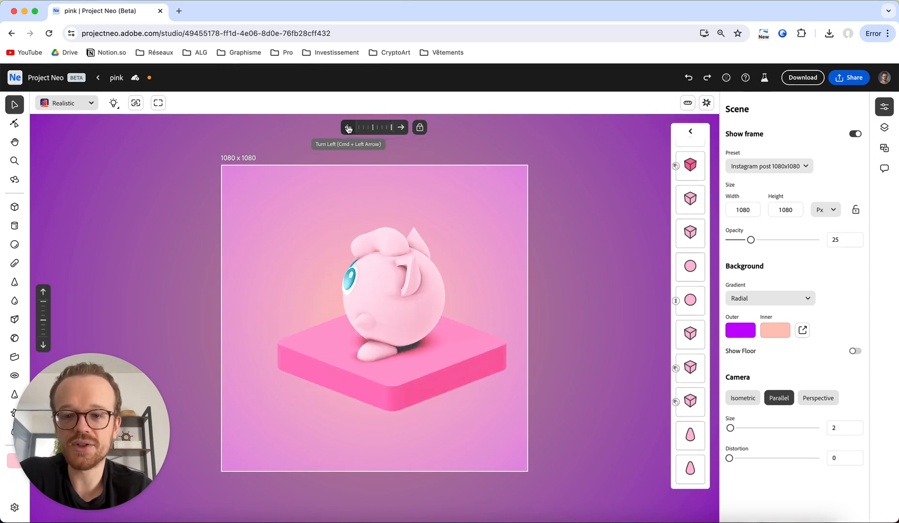
click(400, 127)
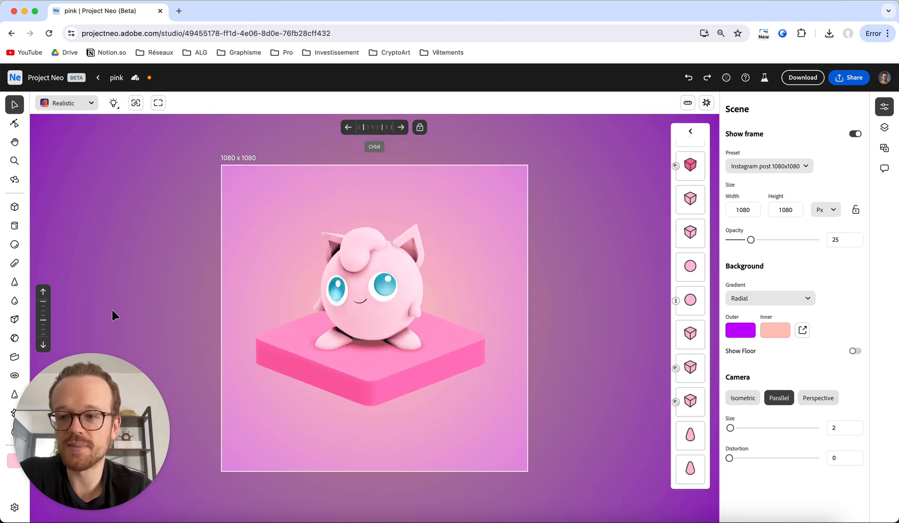
Tilt the view to look straight down on the character and turn it in both directions with the orbit controls
click(42, 292)
click(44, 335)
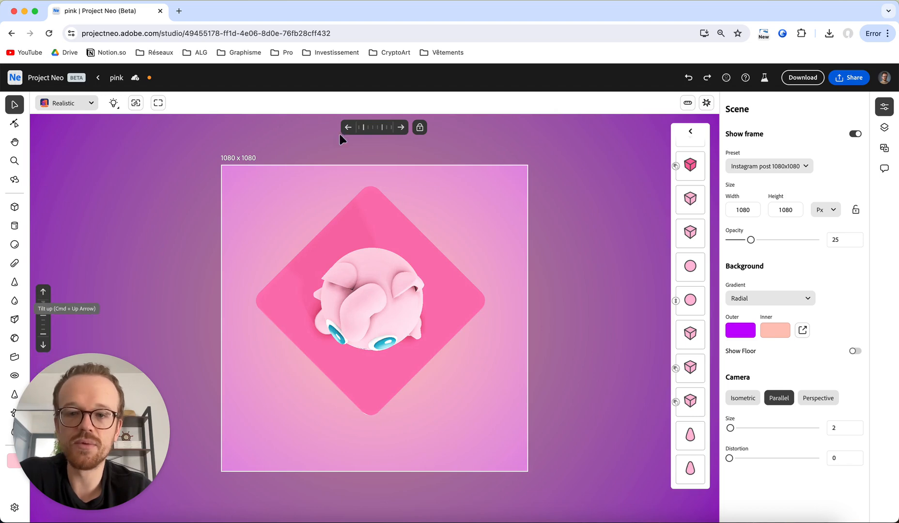
click(401, 128)
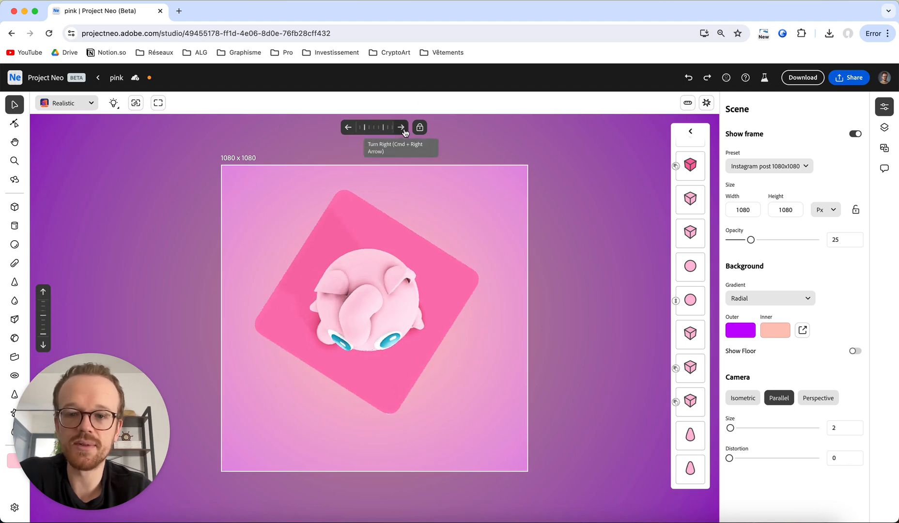
click(348, 128)
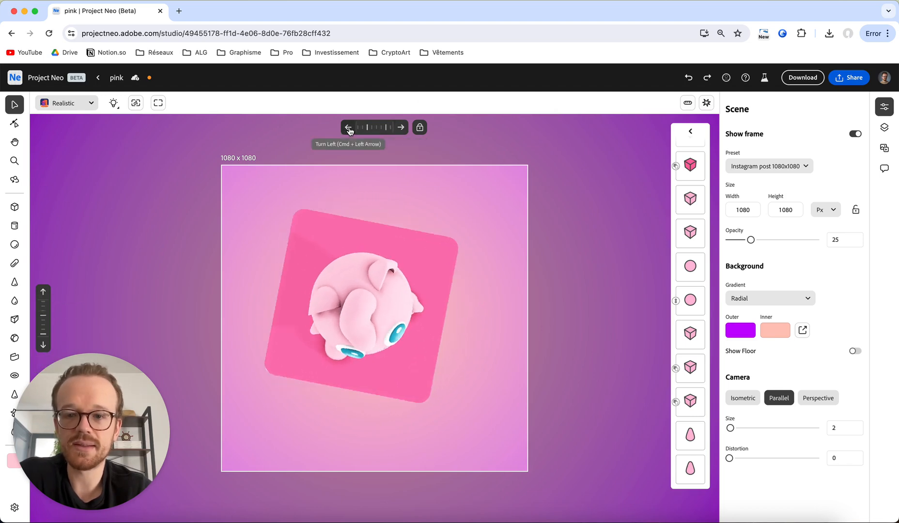
Explode the character's group from its body sphere and orbit around the separated parts
click(707, 103)
right_drag(489, 300, 466, 234)
click(411, 279)
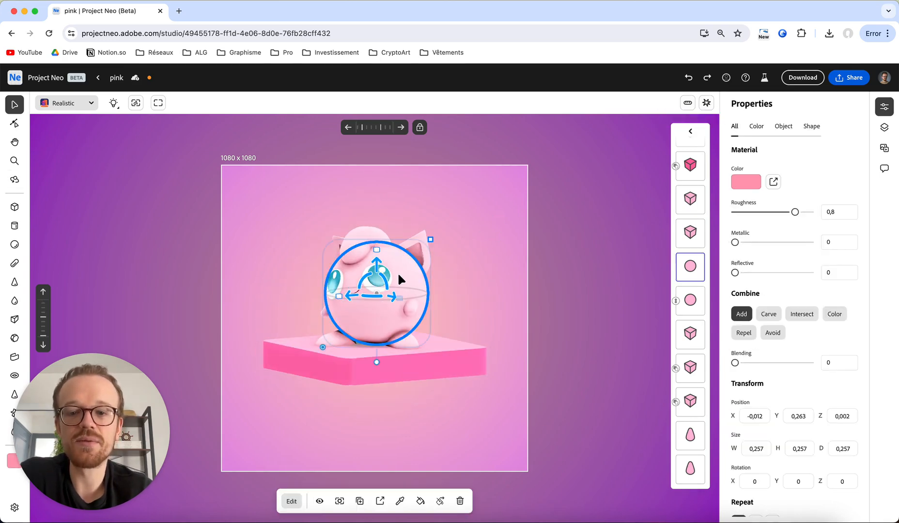
click(707, 104)
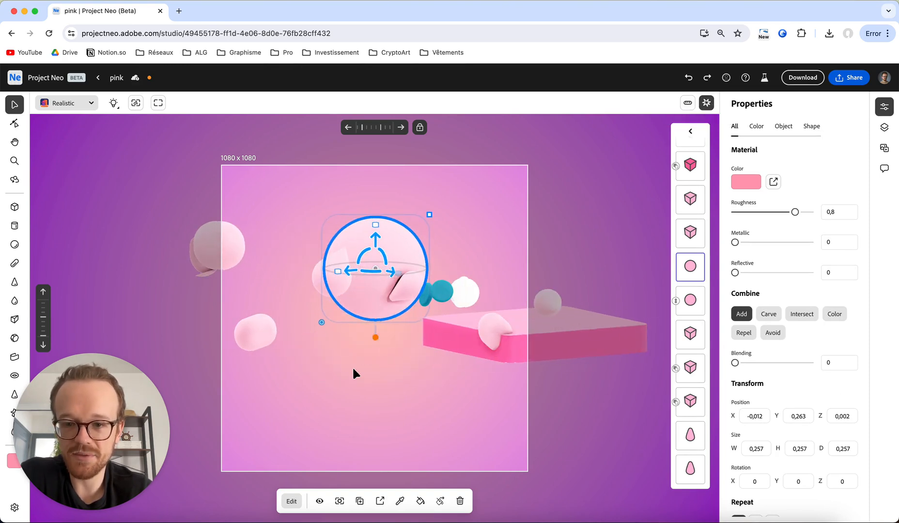
click(349, 373)
key(o)
drag(351, 373, 378, 349)
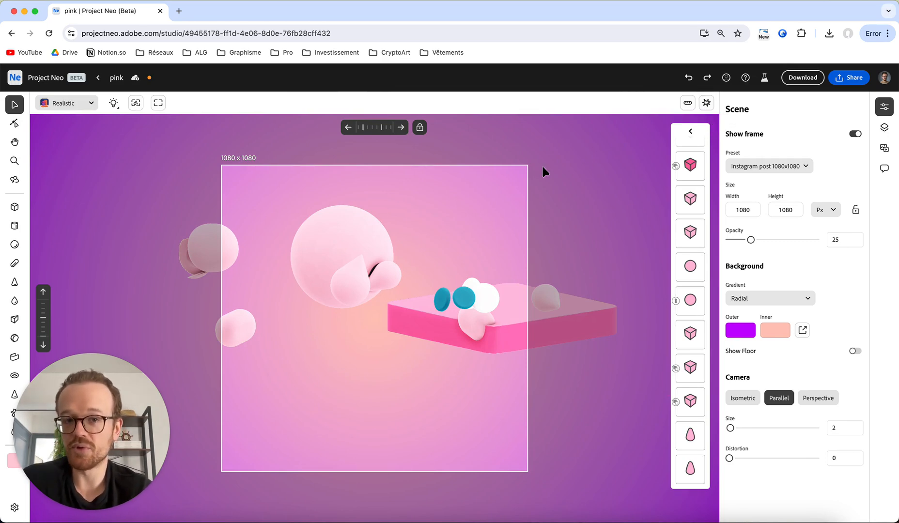
Implode the group containing the body sphere to reassemble the character, and clear the selection
click(346, 227)
click(707, 103)
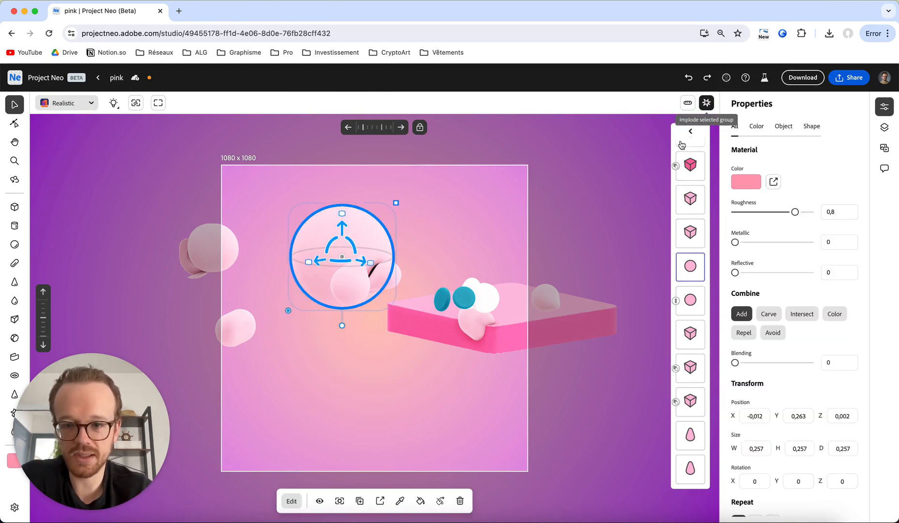
click(582, 234)
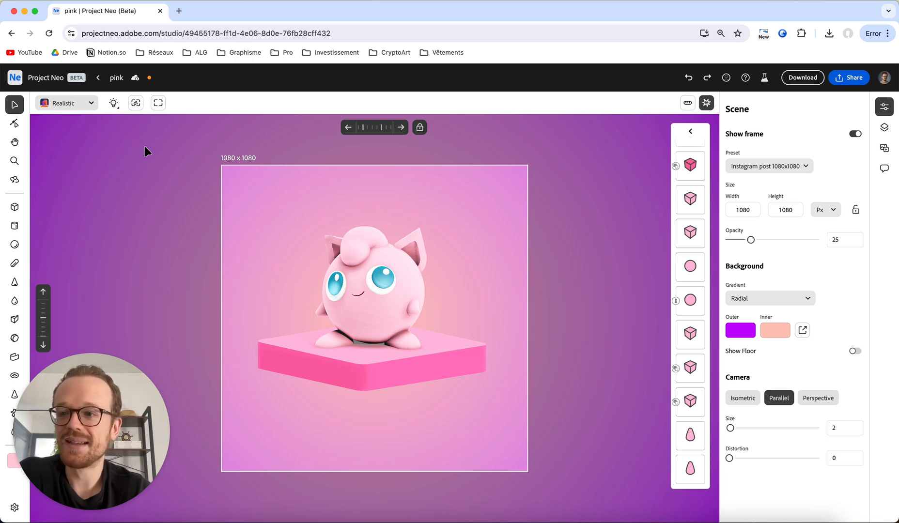
Leave the pink project and create a new design from the project overview
click(98, 78)
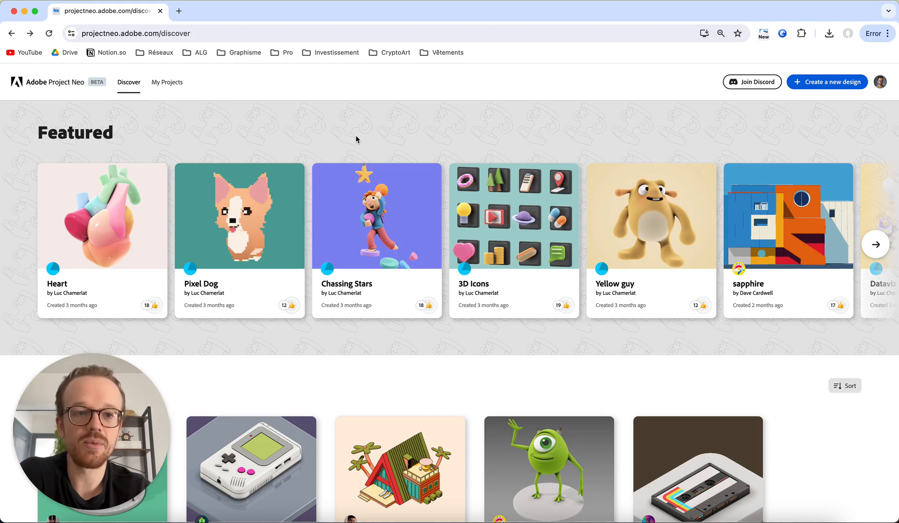
click(815, 85)
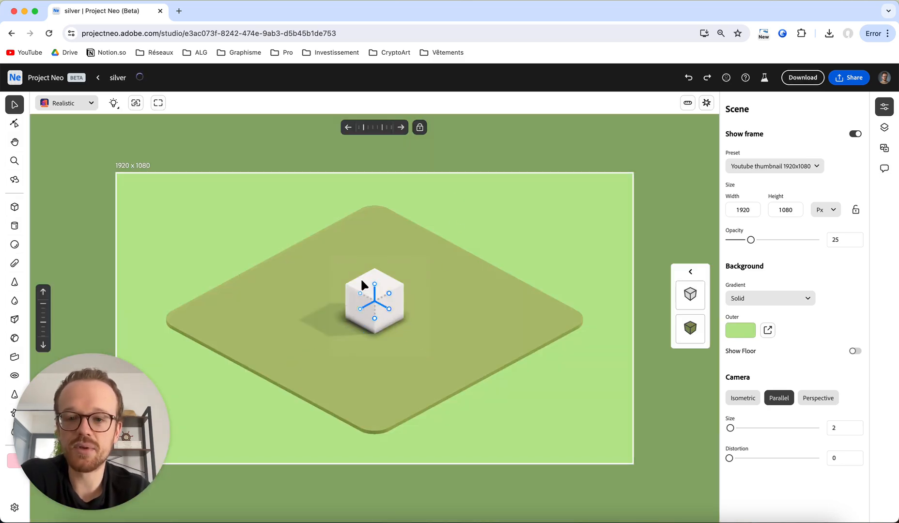
Examine the new scene's two default objects by selecting the white cube and the green ground plate in turn
click(390, 289)
click(539, 311)
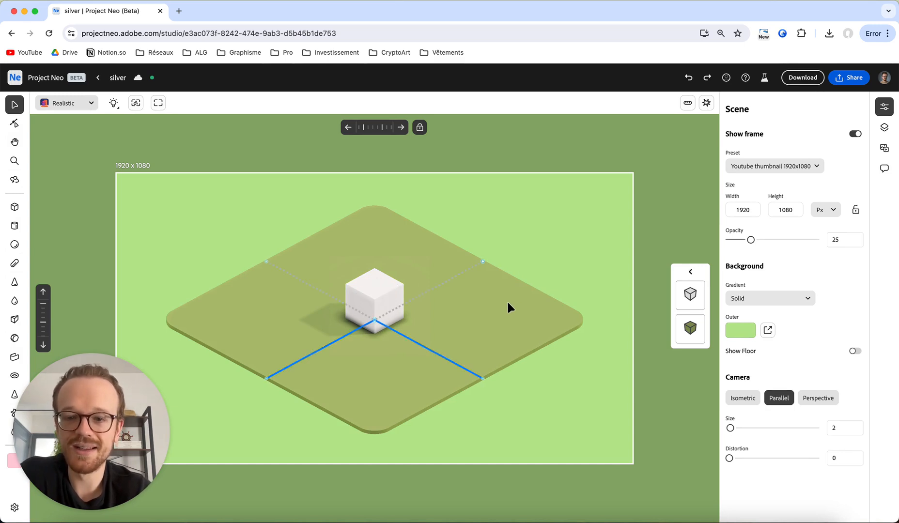
click(504, 329)
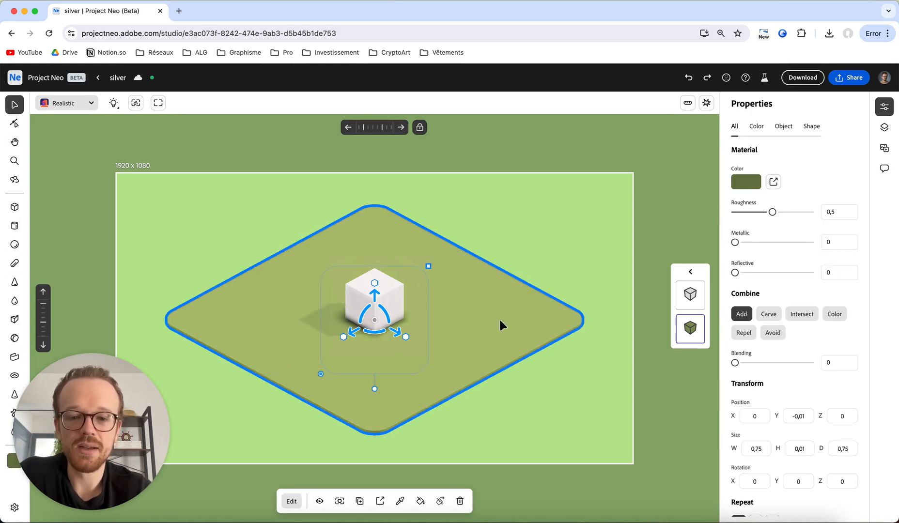
click(688, 294)
click(691, 329)
click(689, 296)
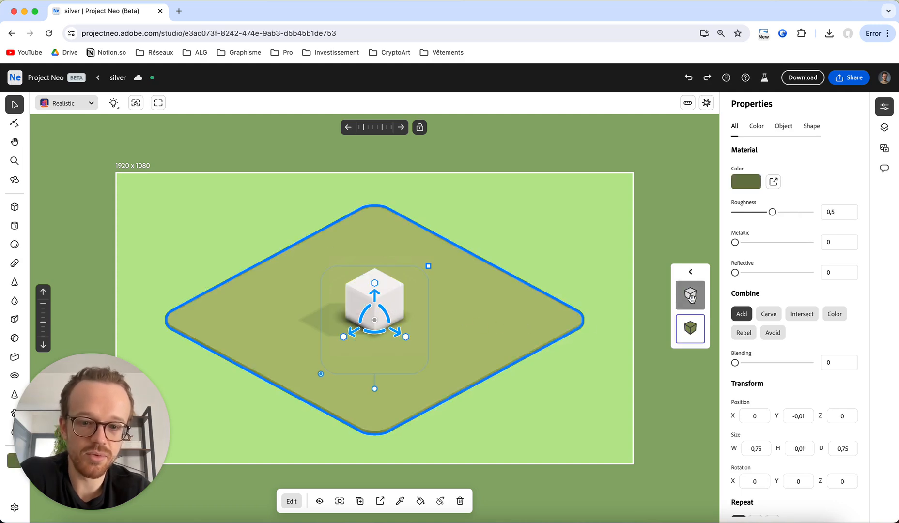
click(691, 329)
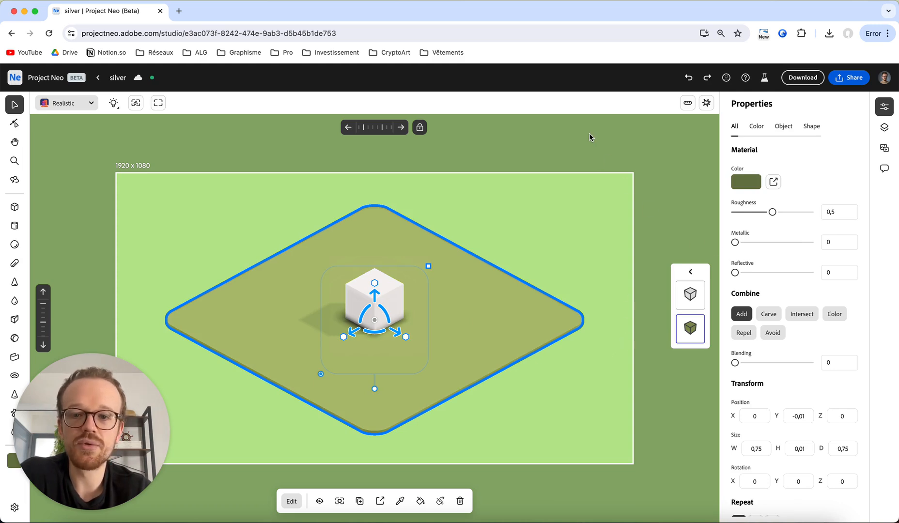
click(553, 139)
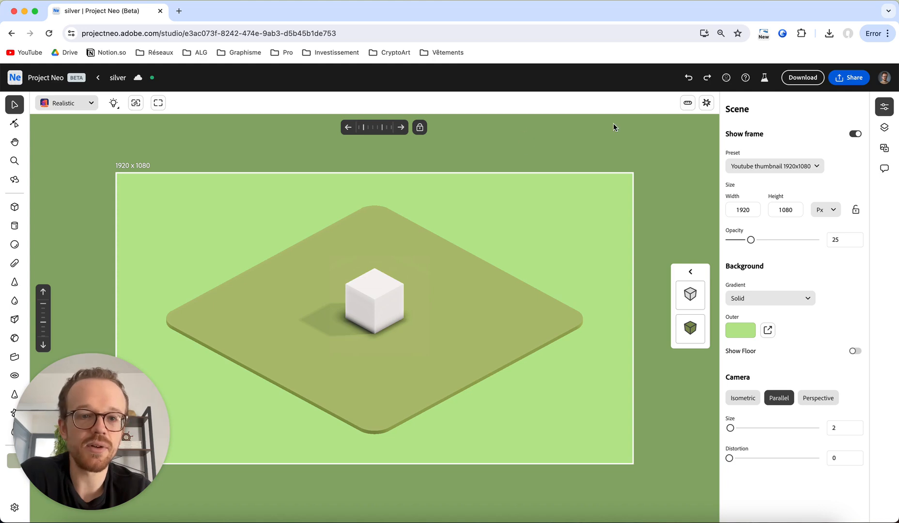
Toggle the scene frame off and on to compare the canvas with and without it
click(855, 134)
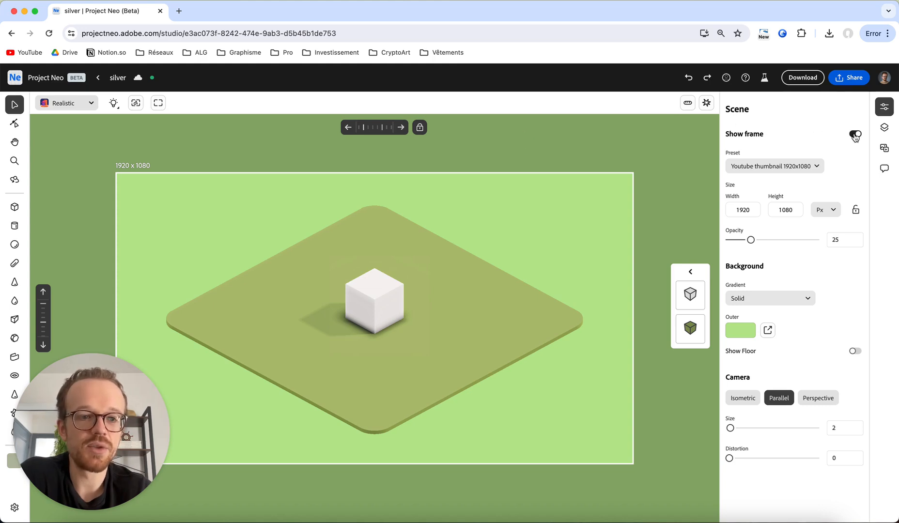
click(855, 135)
click(855, 135)
click(855, 134)
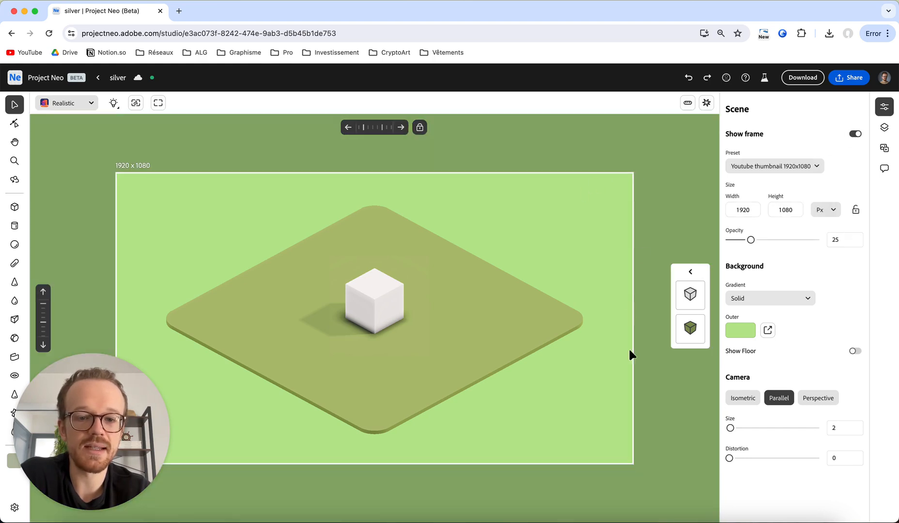
Apply the Instagram post 1080x1080 preset to the scene frame
click(811, 167)
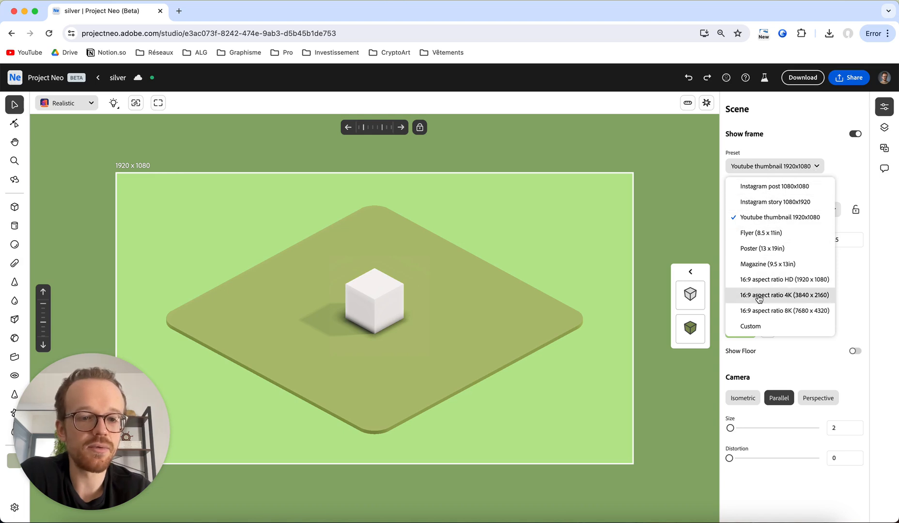
click(758, 187)
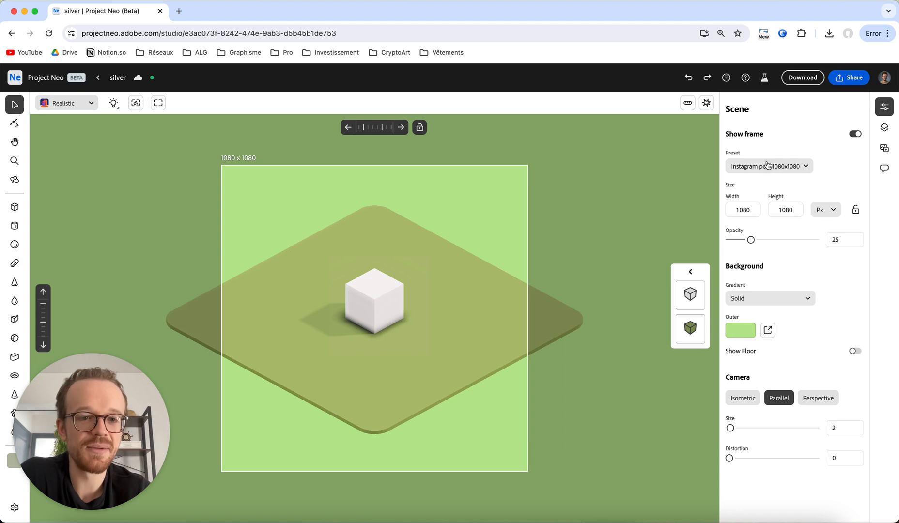
click(784, 170)
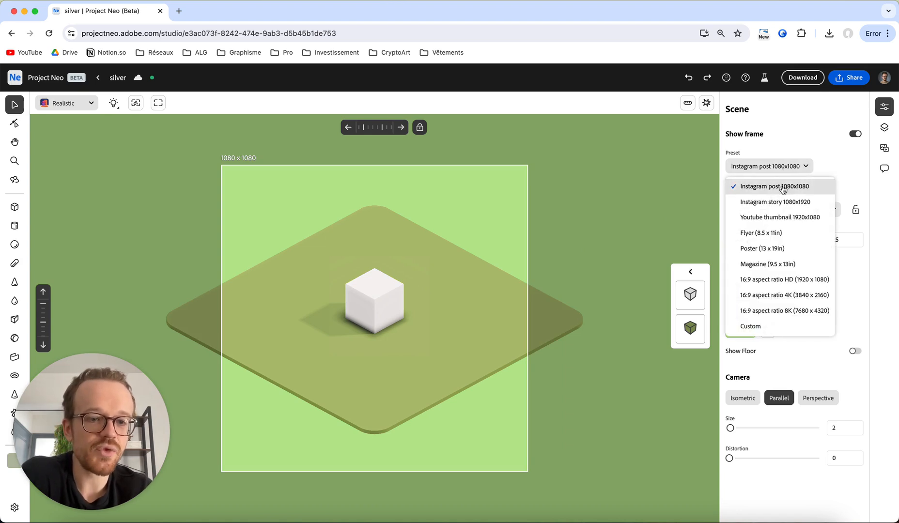
click(783, 188)
Switch the frame to a custom preset with width and height of 1200 px, and try out its opacity
click(776, 170)
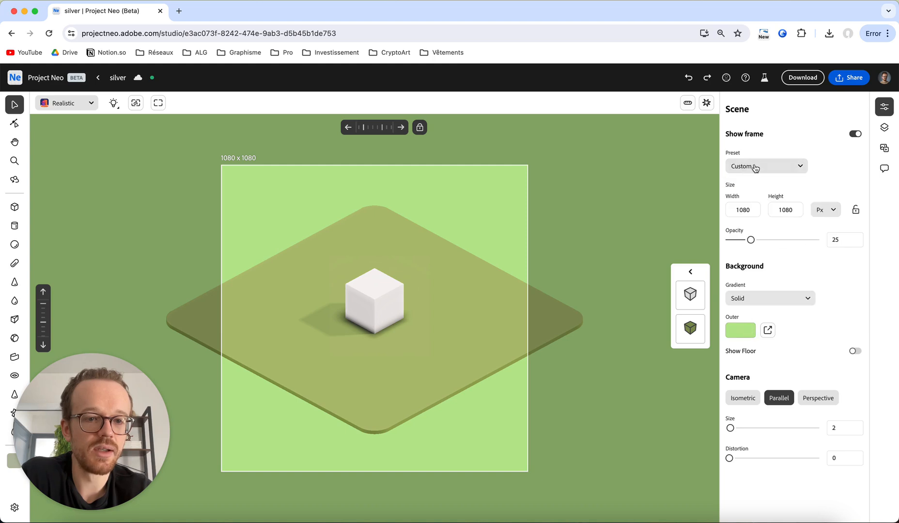
click(751, 208)
text(1200)
key(Tab)
key(super+a)
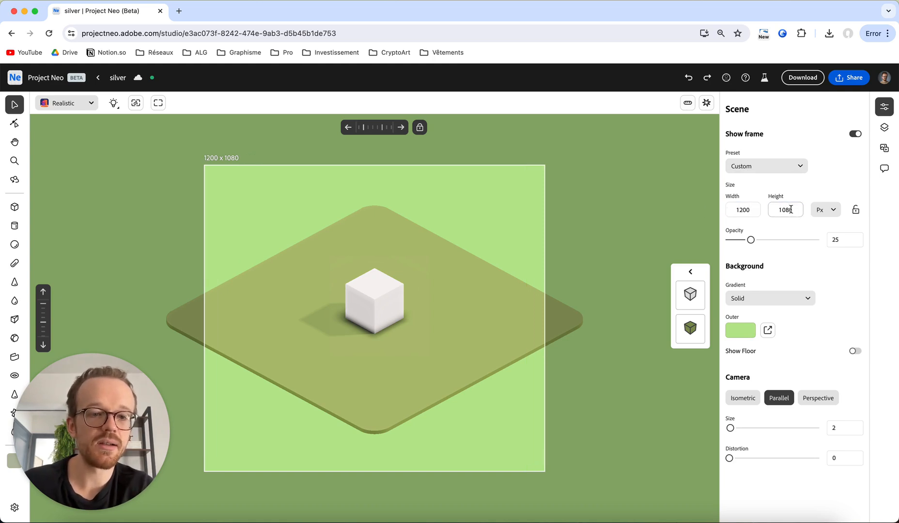
text(1)
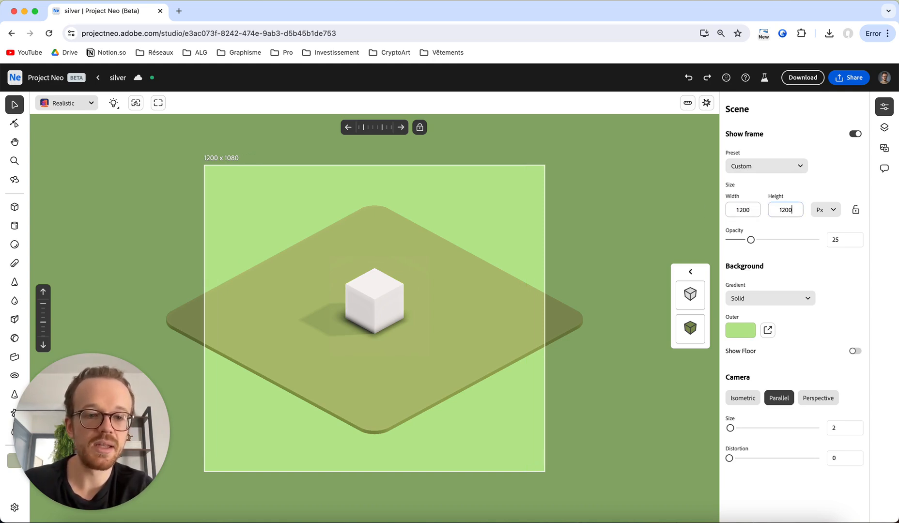
text(200)
drag(752, 240, 749, 262)
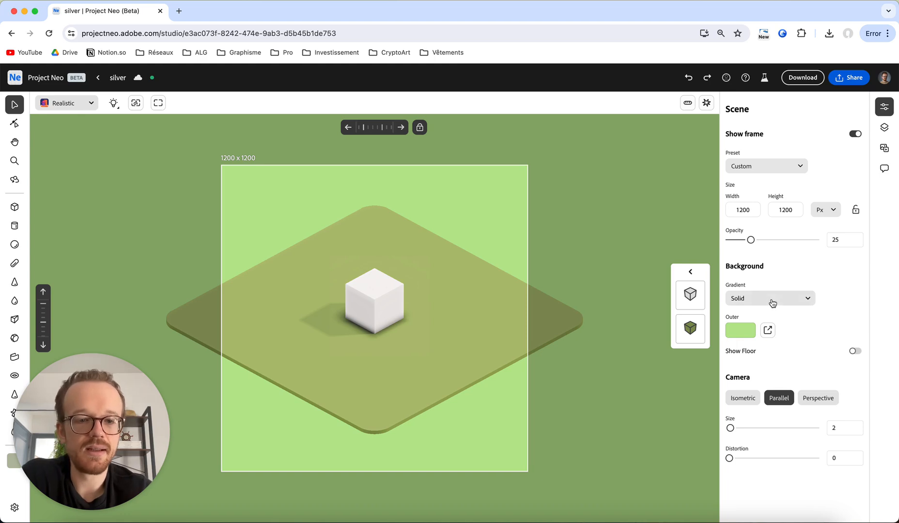
Try the radial and linear gradients on the background and return it to solid
click(806, 305)
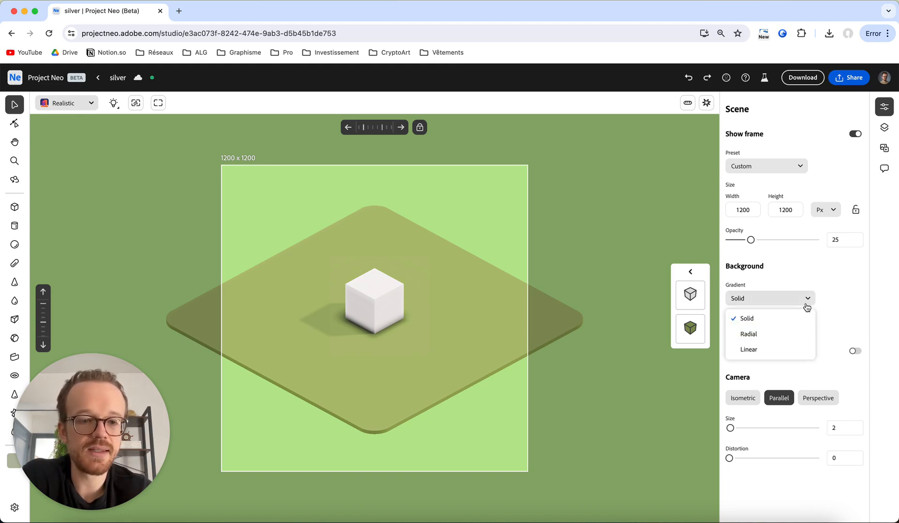
click(771, 334)
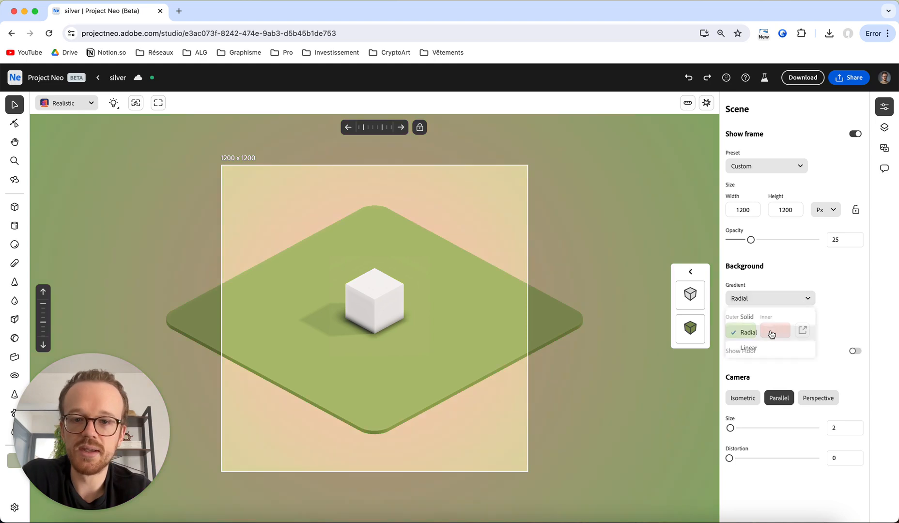
click(771, 299)
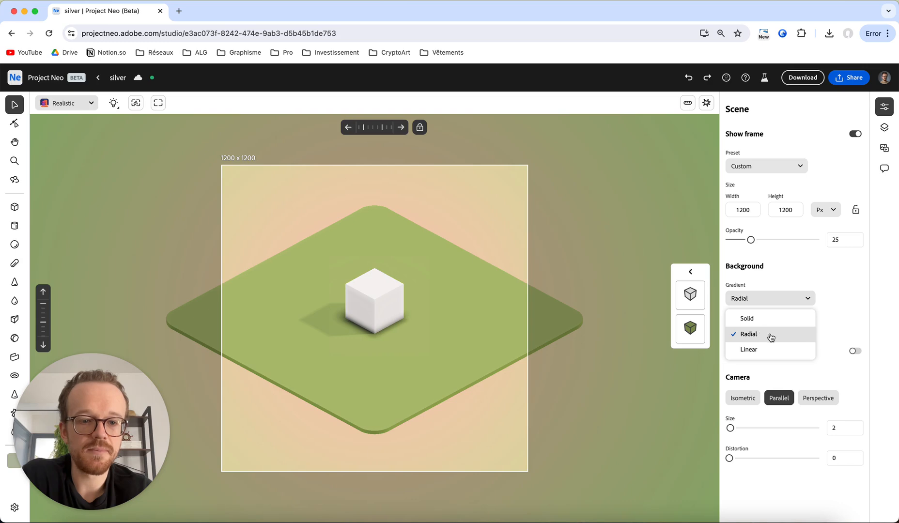
click(742, 290)
click(749, 301)
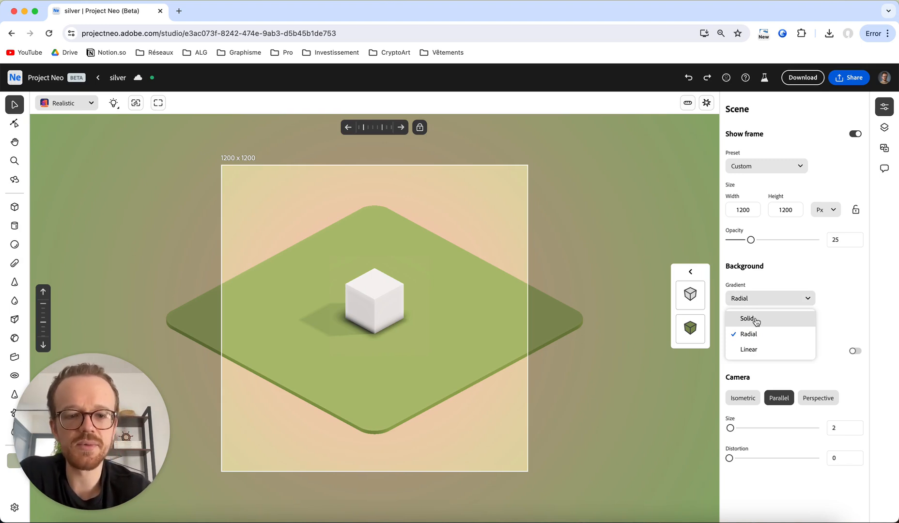
click(756, 320)
click(754, 301)
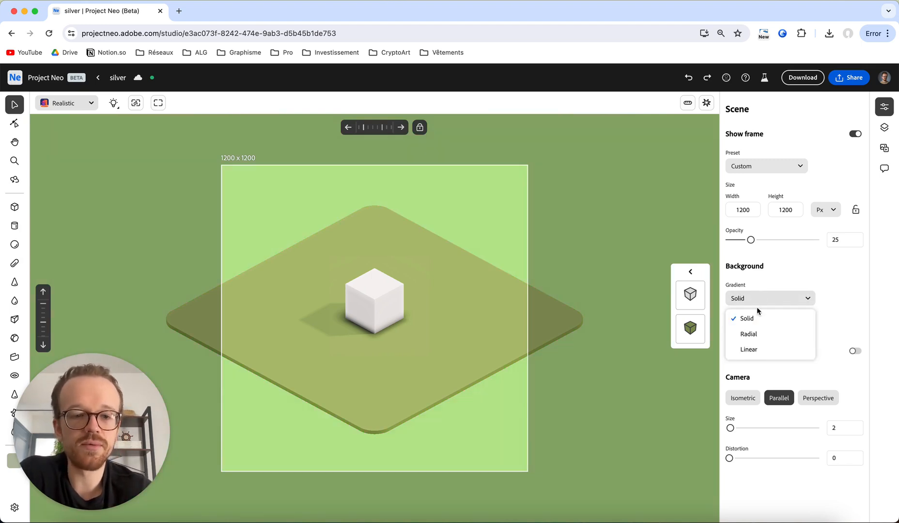
click(750, 334)
click(758, 303)
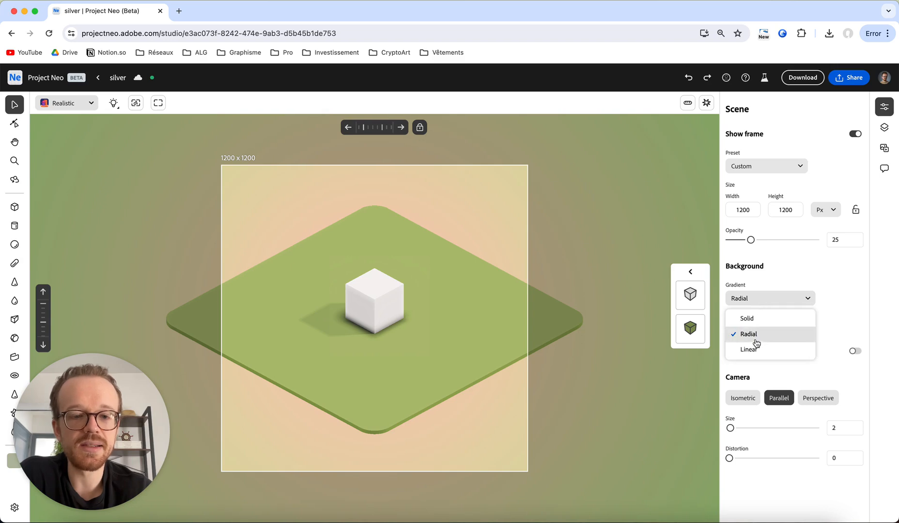
click(750, 350)
click(754, 301)
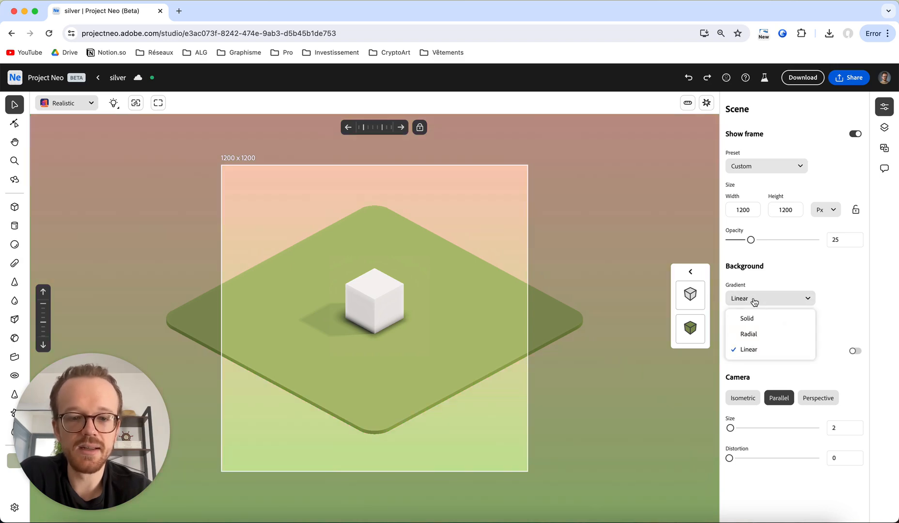
click(753, 318)
Set the solid background colour to white
click(740, 332)
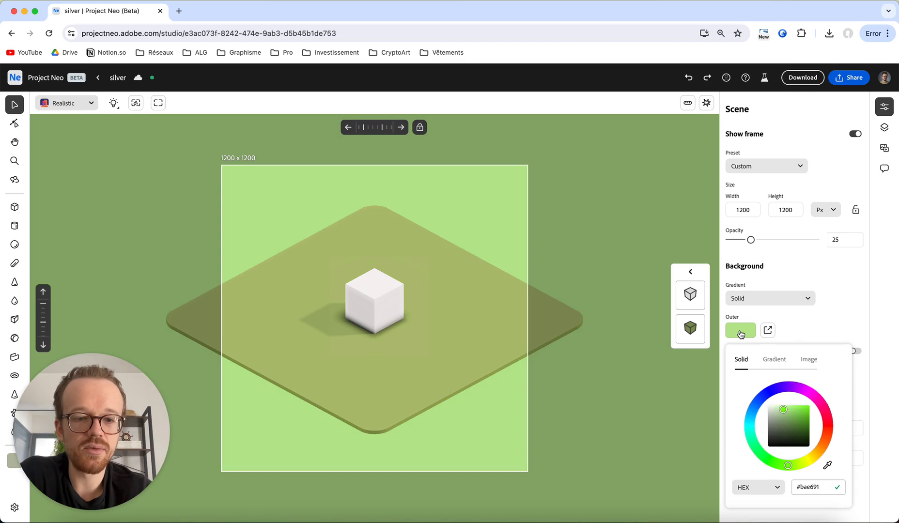
drag(789, 436, 768, 404)
click(835, 304)
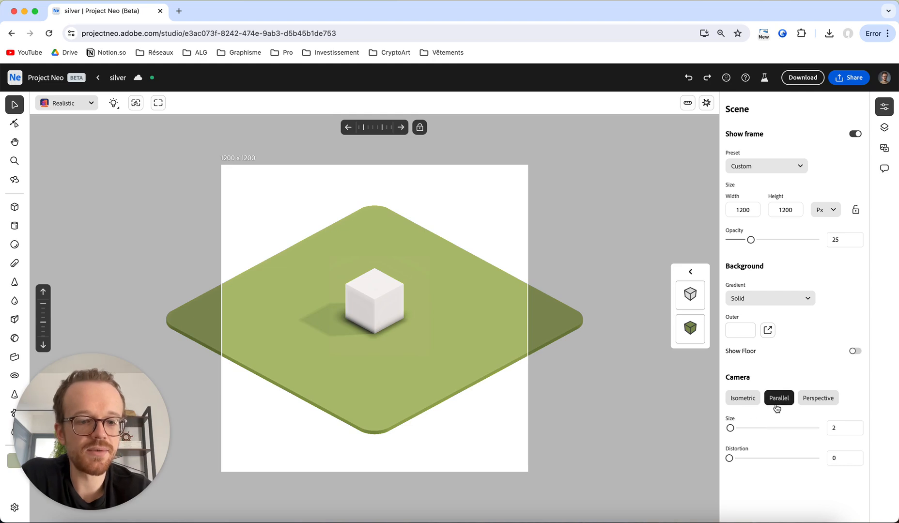
Try the perspective camera before returning to parallel, and show and hide the scene floor
click(817, 398)
click(778, 398)
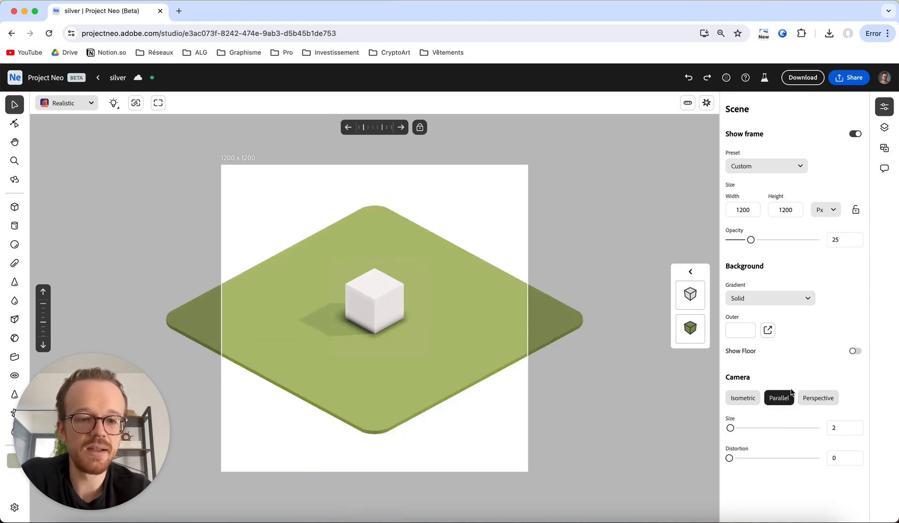
click(855, 352)
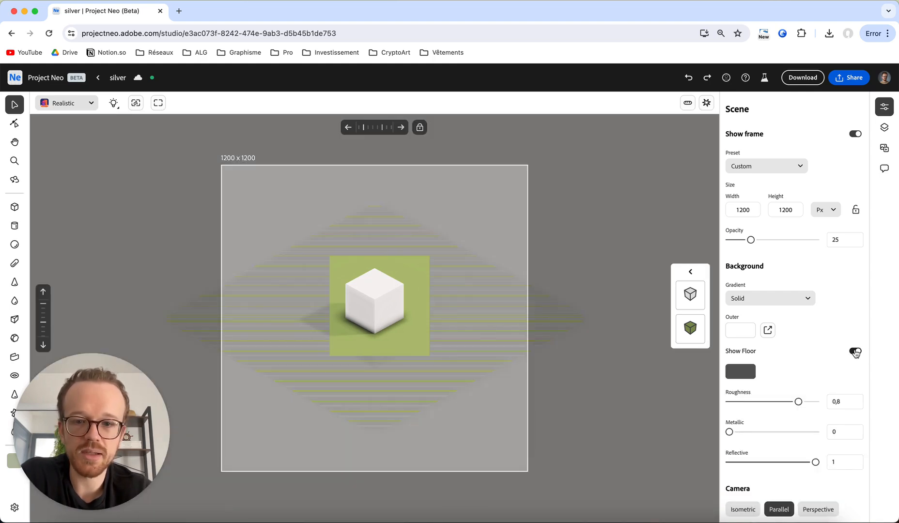
click(856, 352)
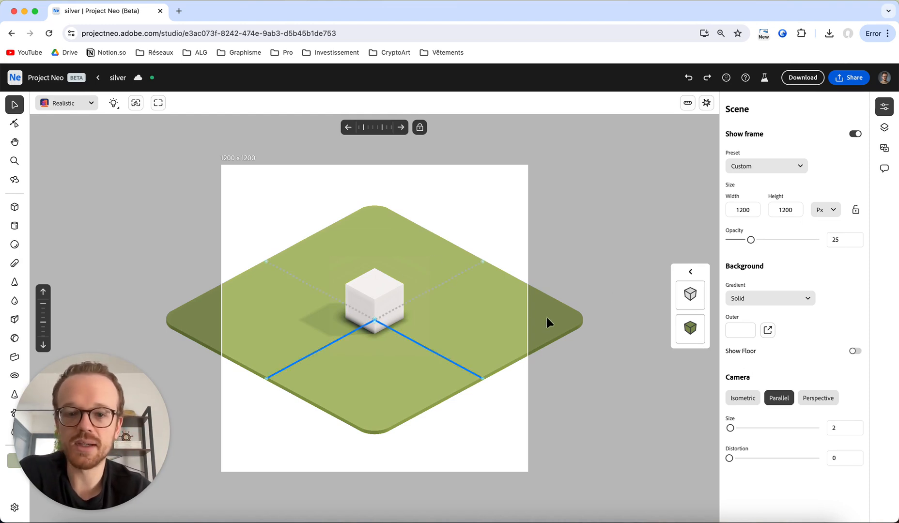
Delete the green ground plate beneath the white cube
click(494, 321)
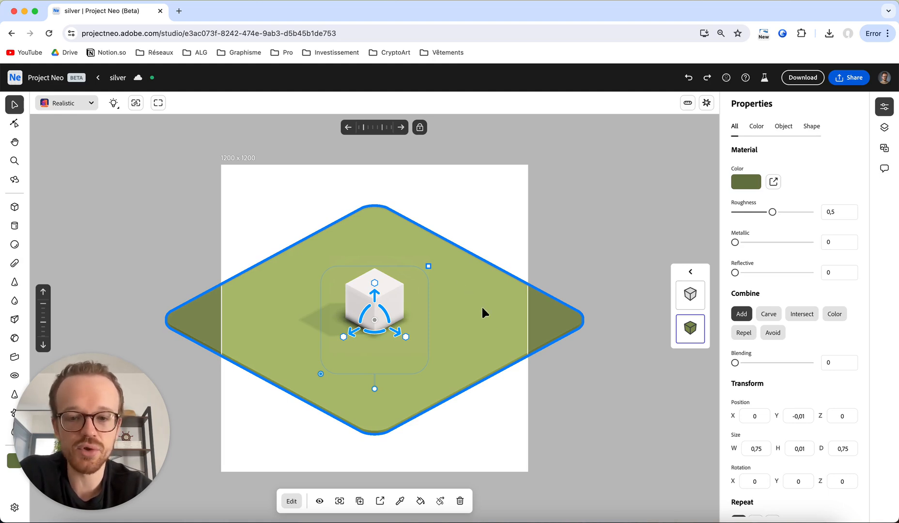
key(BackSpace)
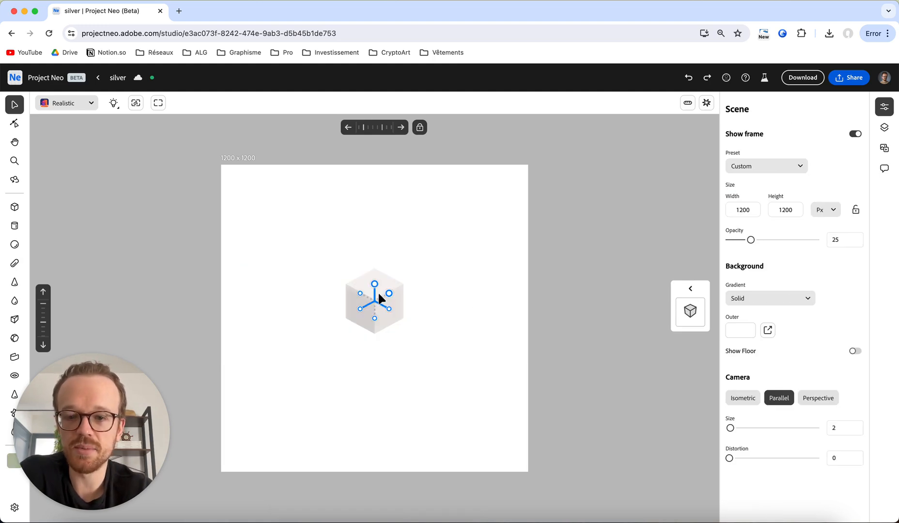
Try deleting the white cube and drawing a larger cube in the empty frame
click(381, 295)
key(BackSpace)
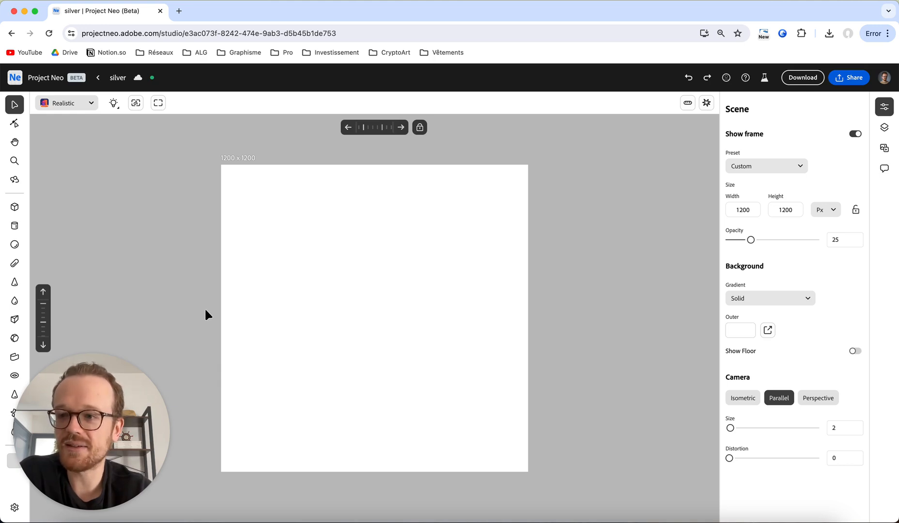
click(14, 208)
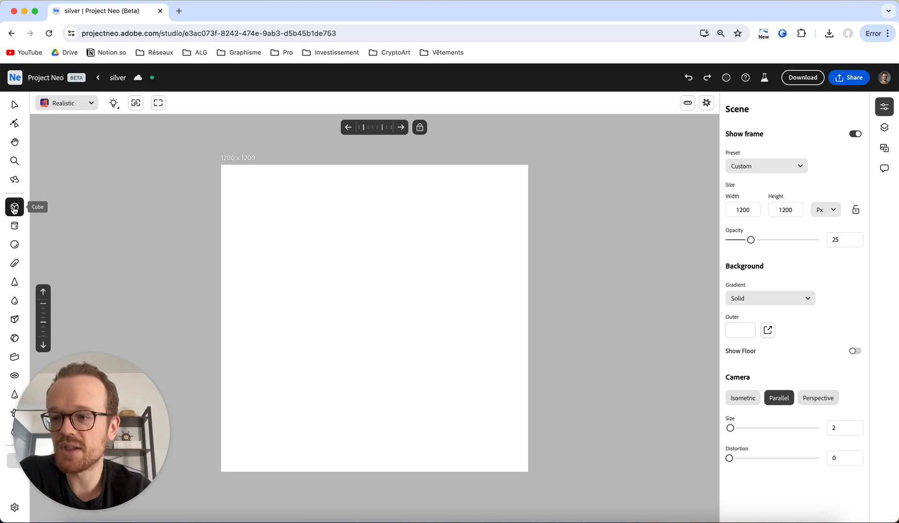
click(359, 266)
drag(359, 266, 416, 306)
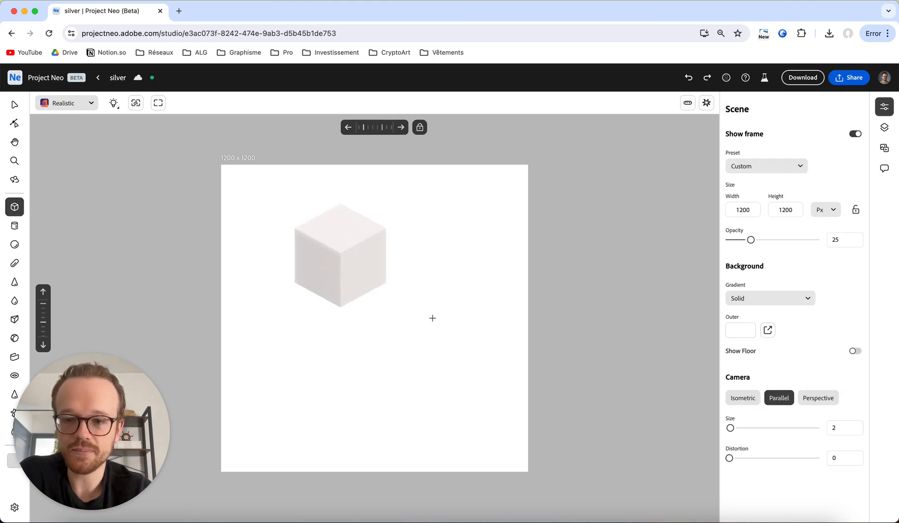
Undo the new cube and both deletions to restore the original white cube and green ground plate
key(super+z)
key(super+z)
key(super+z)
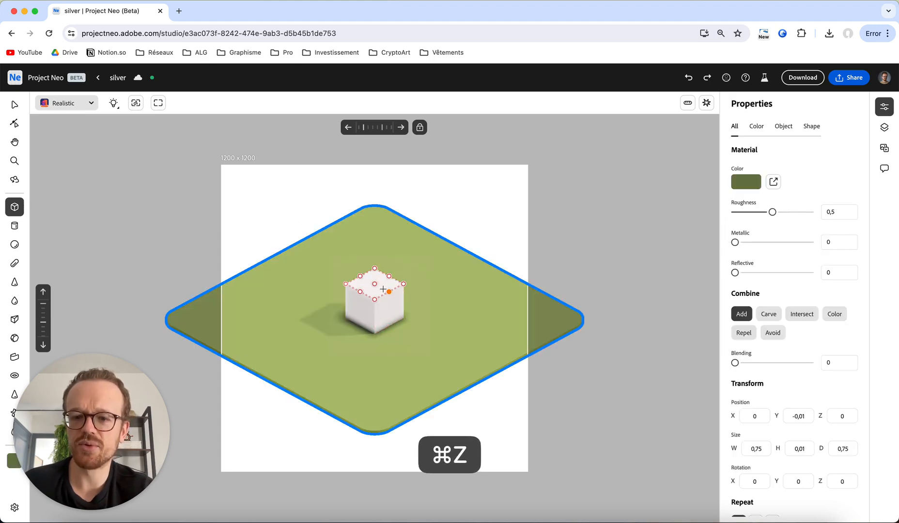
Delete the white cube standing on the green ground plate
click(15, 105)
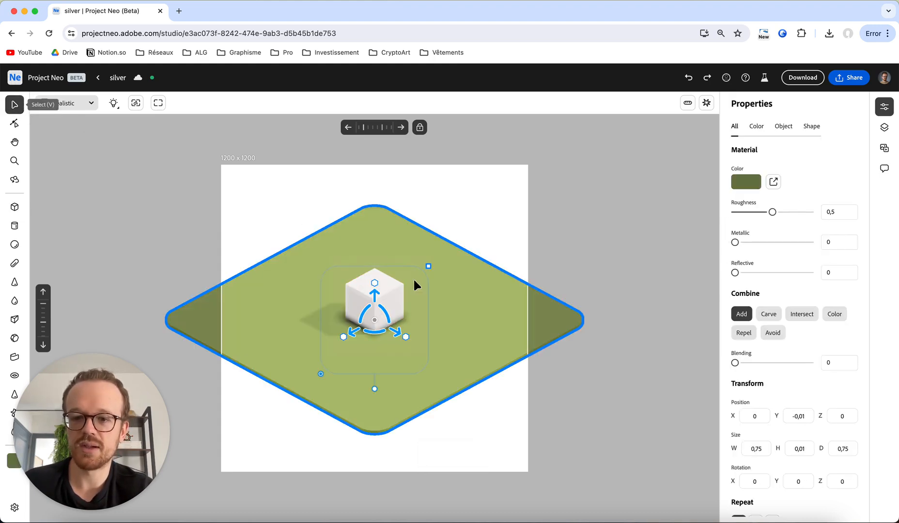
click(393, 287)
key(Delete)
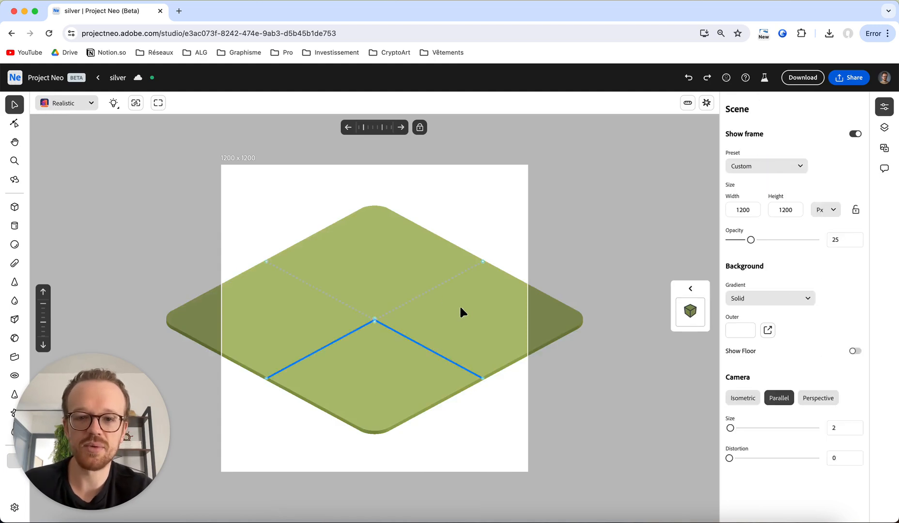
Set the solid background colour to light mint green, #c7ffdf
click(741, 331)
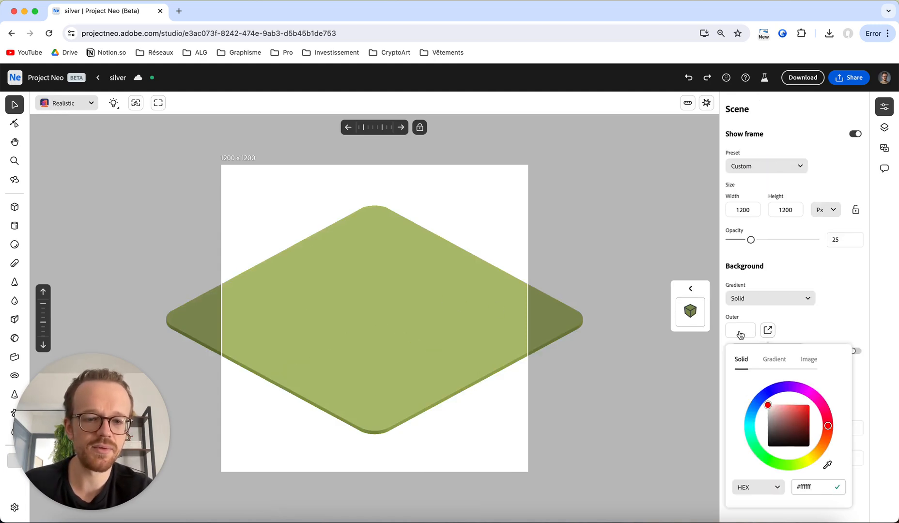
drag(784, 407, 777, 405)
click(759, 445)
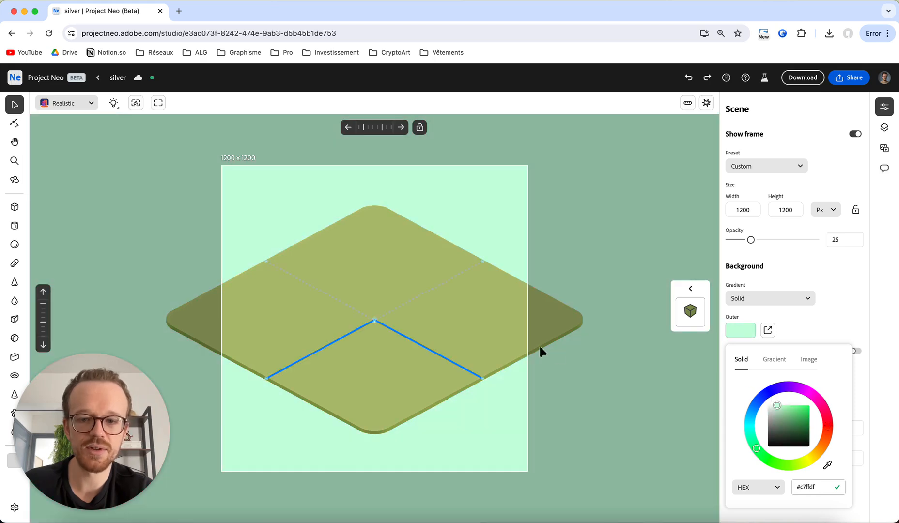
click(138, 217)
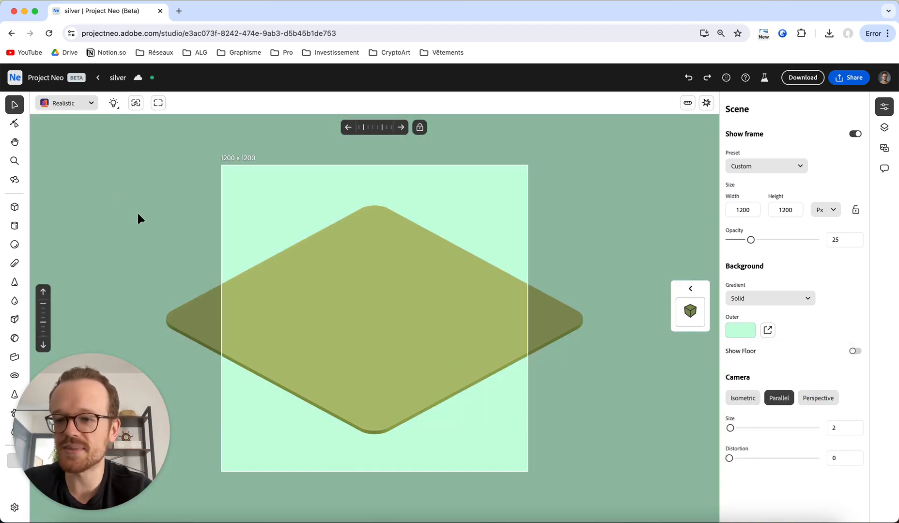
Draw a white cube about 0.154 in size on the green ground plate, behind its centre
click(14, 207)
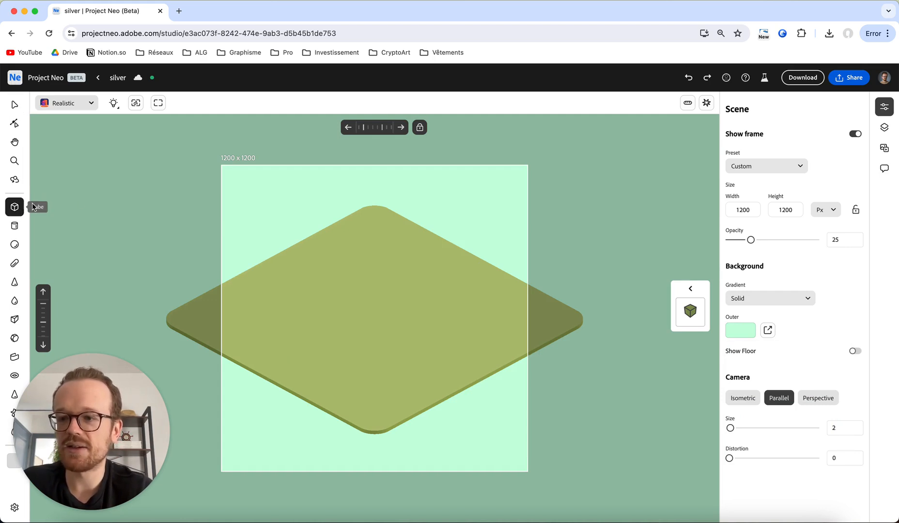
click(378, 292)
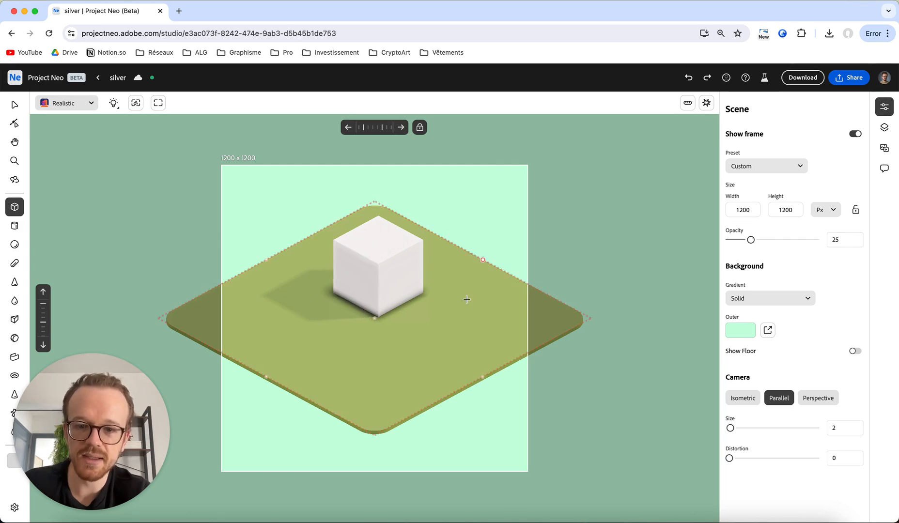
Try drawing a second cube on the plate and two more cubes in a row from its side faces
click(490, 311)
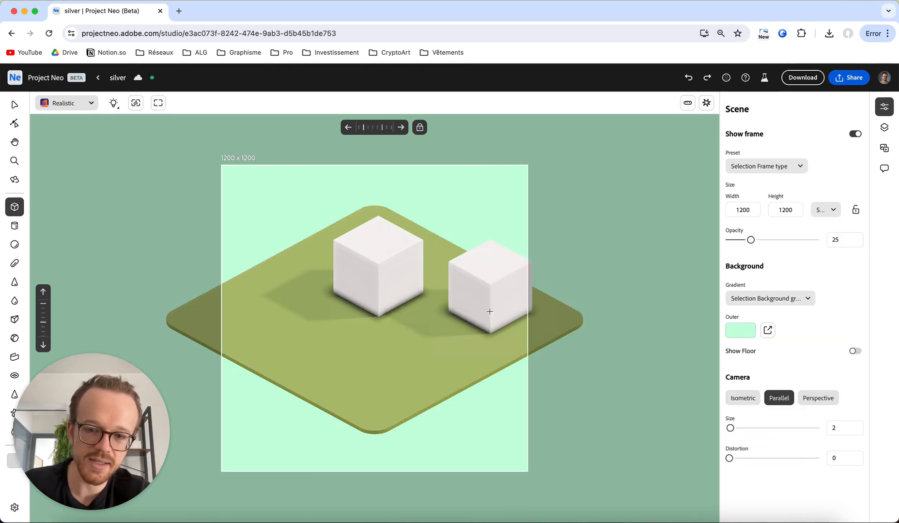
click(476, 286)
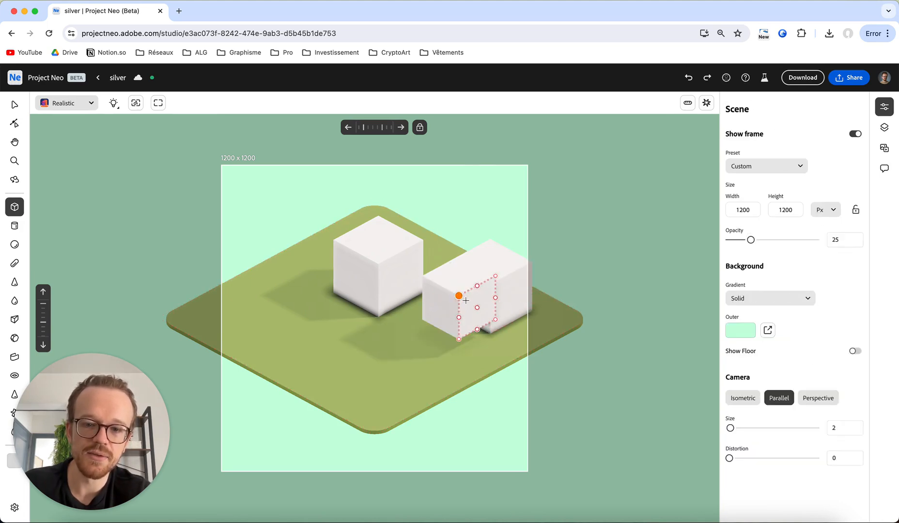
click(442, 296)
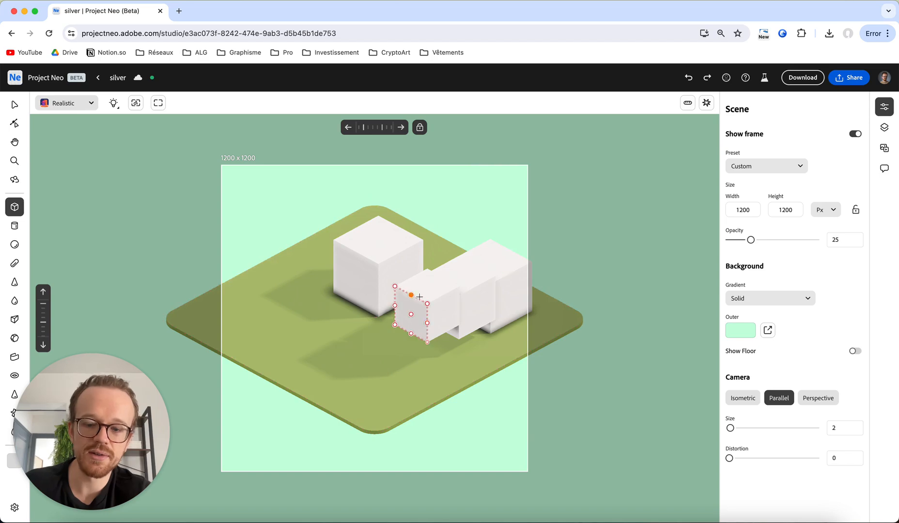
Delete the three extra cubes, keeping only the first cube on the ground plate
key(v)
click(438, 284)
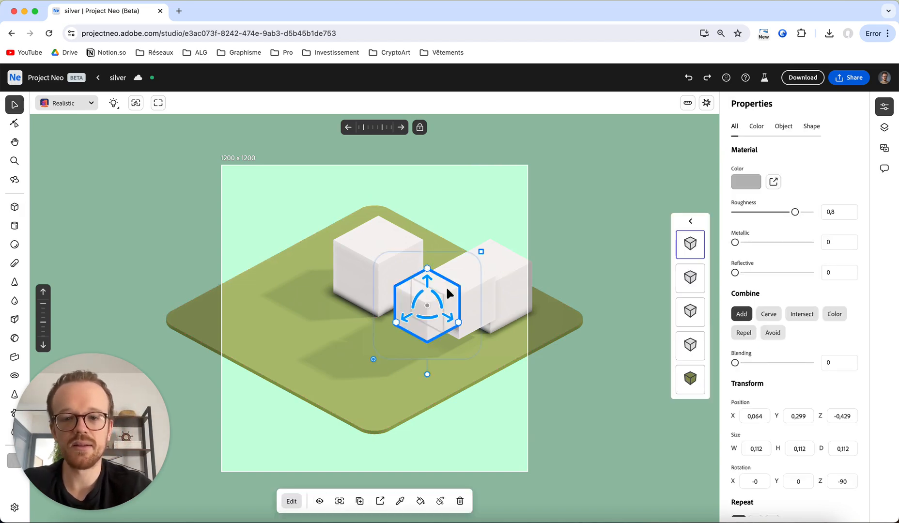
key(Delete)
click(464, 283)
key(Delete)
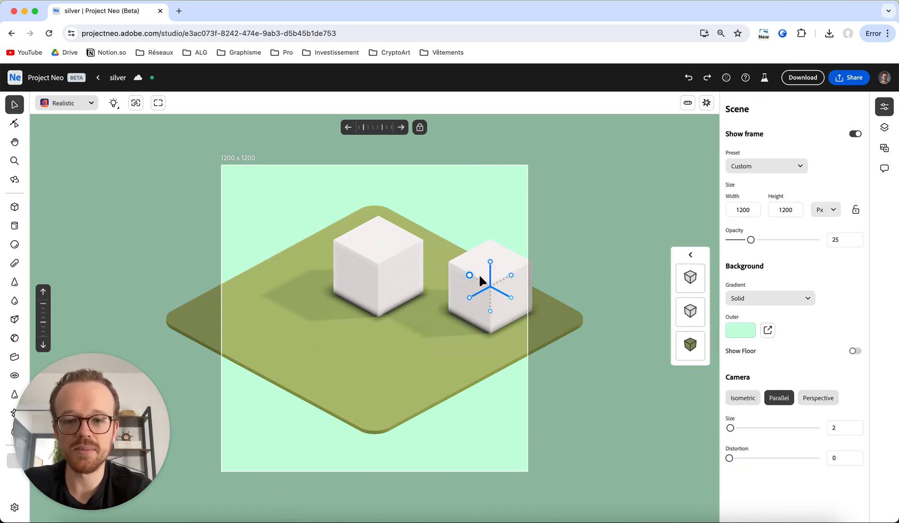
click(502, 263)
key(Delete)
Move the white cube near the centre of the plate, to about X -0.019, Y 0.171, Z -0.031
click(390, 255)
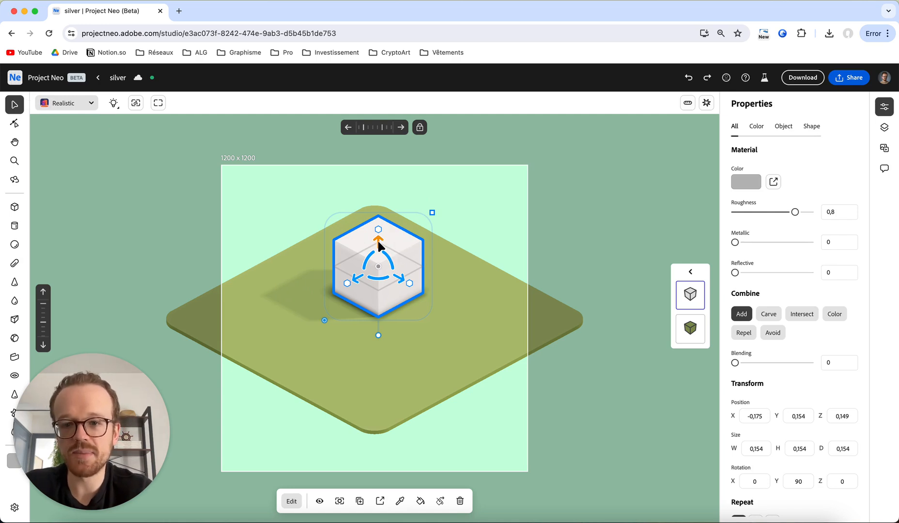
drag(379, 243, 442, 256)
drag(439, 207, 365, 316)
drag(366, 266, 361, 230)
drag(395, 268, 367, 281)
drag(377, 234, 381, 262)
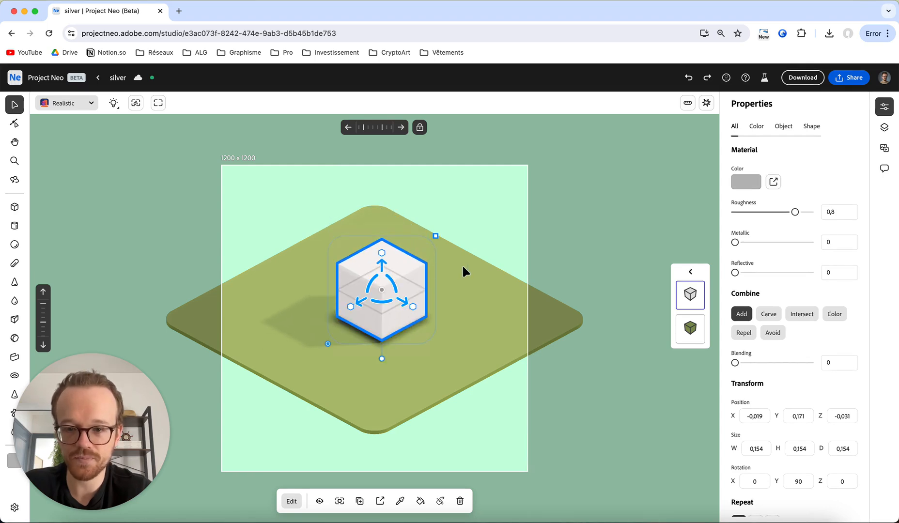
Lower the white cube onto the ground plate in side view, to a Y position of about 0.159
right_drag(463, 271, 424, 242)
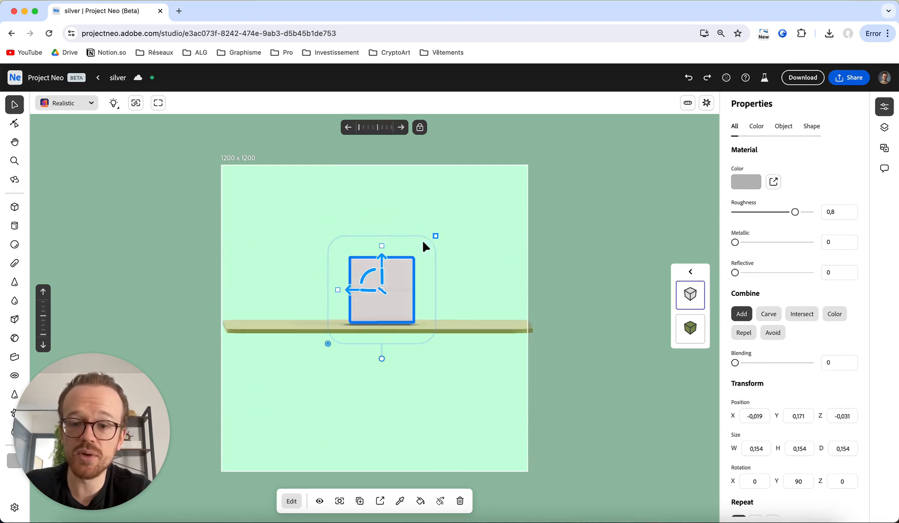
click(348, 128)
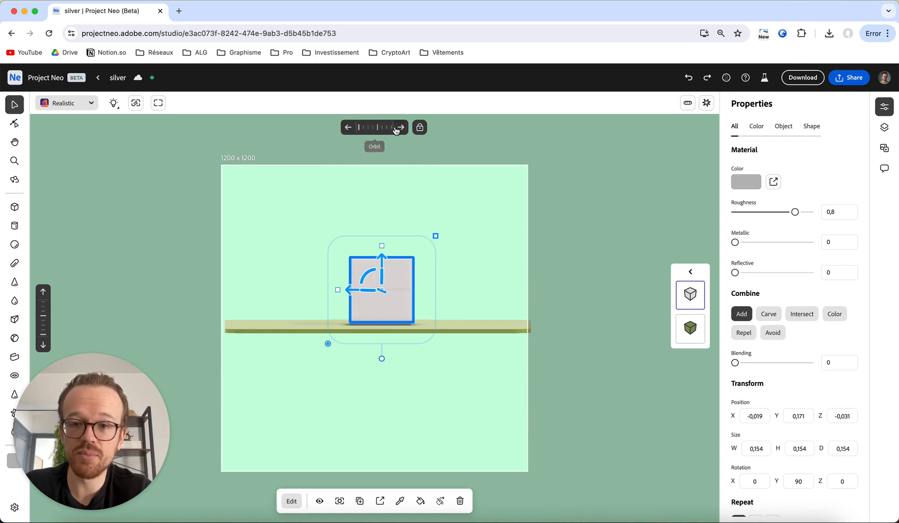
mouse_move(382, 254)
mouse_down()
mouse_move(383, 213)
mouse_move(388, 256)
mouse_up()
click(463, 257)
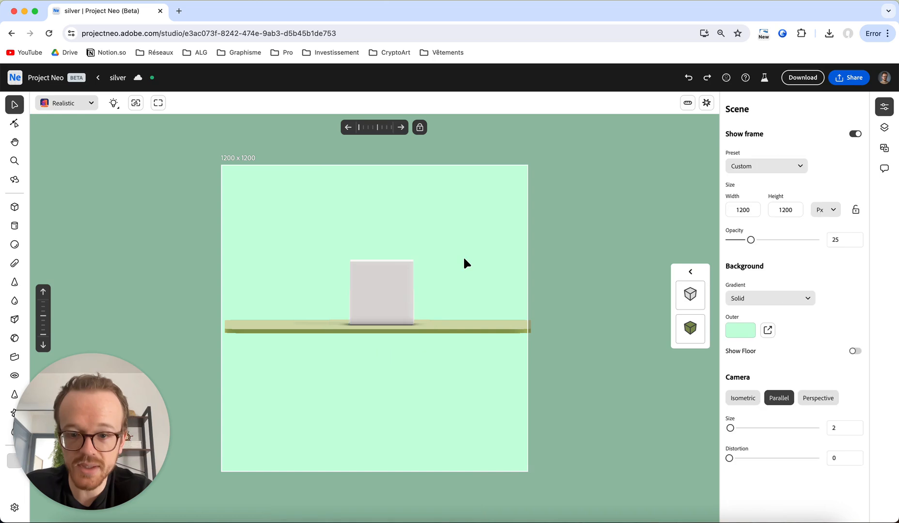
Stretch the white cube into a block about 0.348 wide and 0.333 high, undoing a trial move along X
right_drag(300, 270, 353, 288)
click(388, 282)
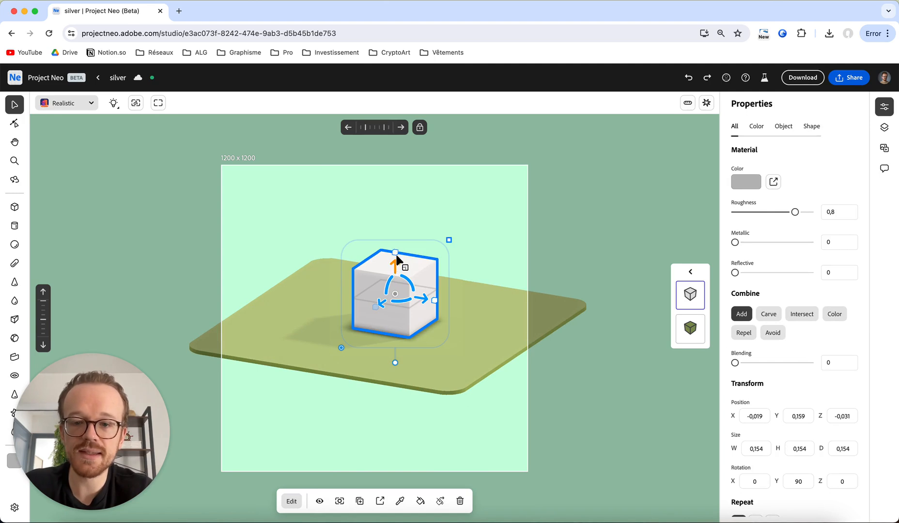
drag(396, 256, 395, 182)
drag(435, 266, 514, 297)
drag(417, 277, 382, 289)
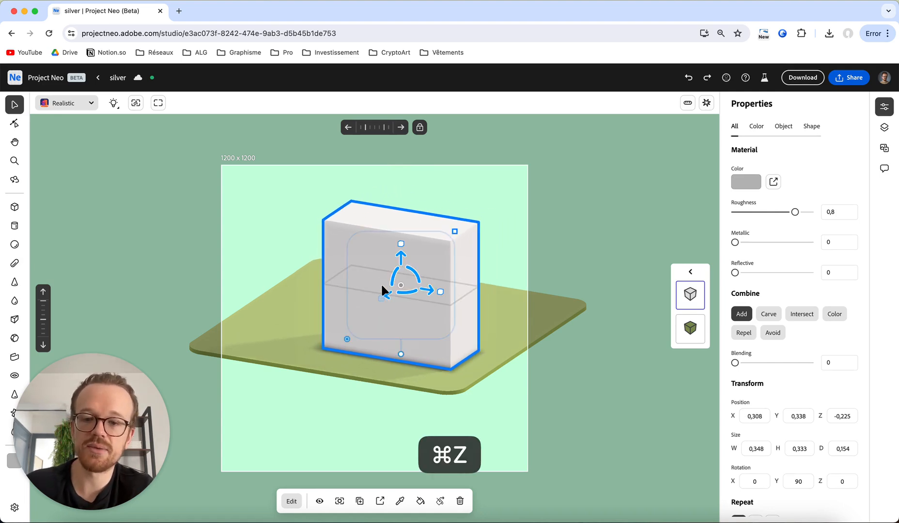
key(super+z)
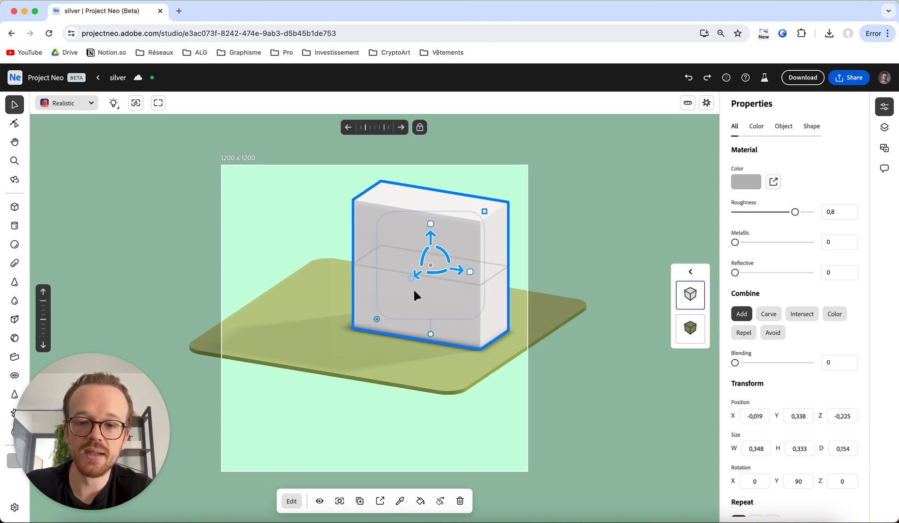
Resize the white block to about 0.108 wide and 0.243 deep
drag(470, 271, 441, 266)
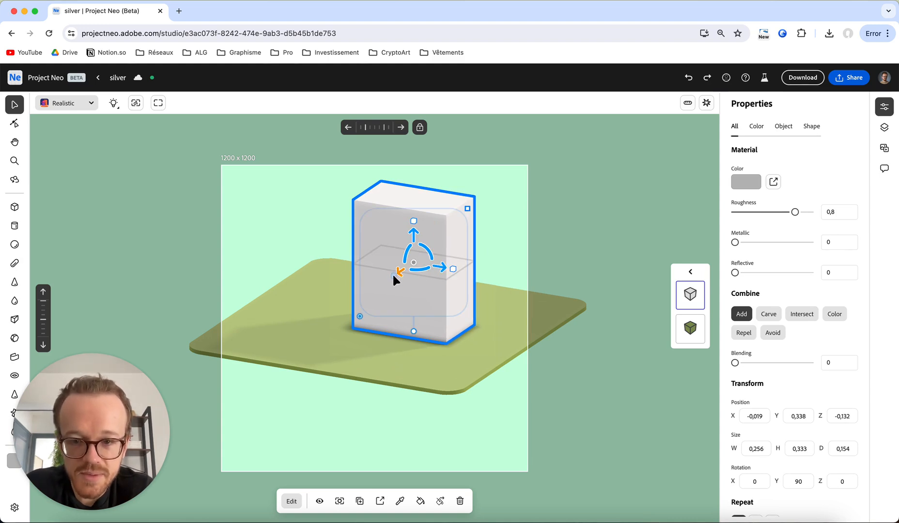
right_drag(395, 286, 394, 286)
drag(394, 294, 347, 301)
drag(425, 285, 391, 263)
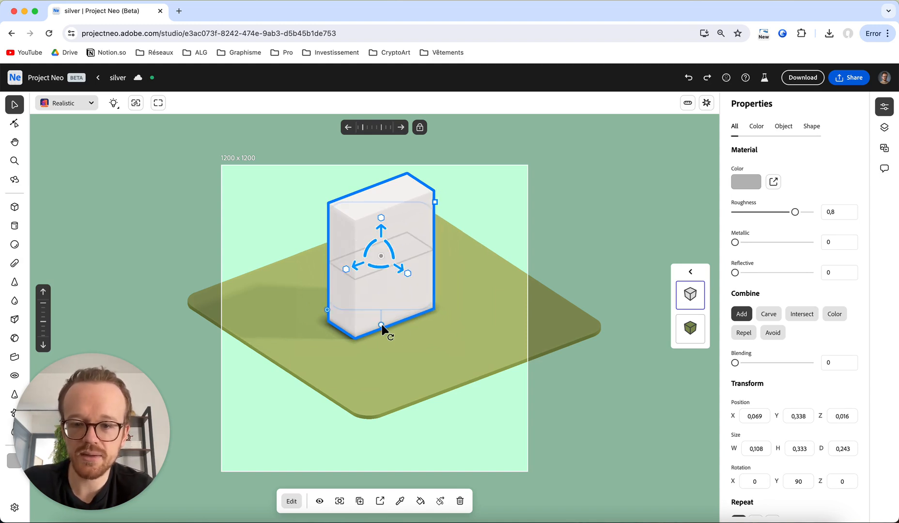
Try tilting the white block with the rotation controls and undo the rotations
drag(381, 325, 342, 314)
key(super+z)
drag(387, 243, 371, 257)
key(super+z)
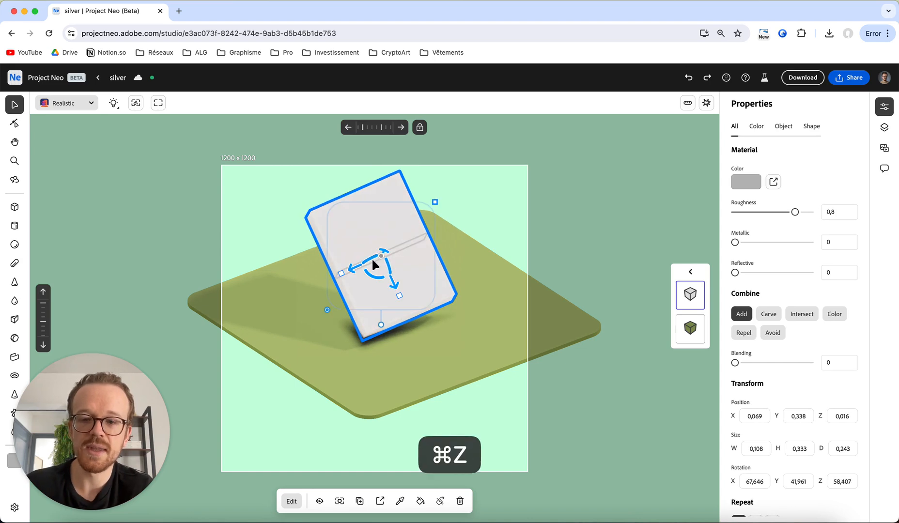
key(super+z)
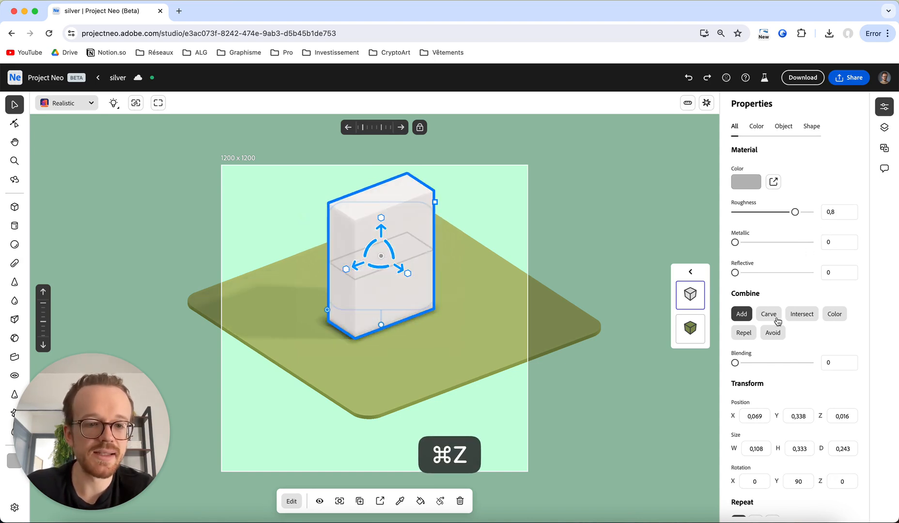
Examine the block's material, combine, transform, repeat, mirror, shaping and volume properties
scroll(778, 322, down, 5)
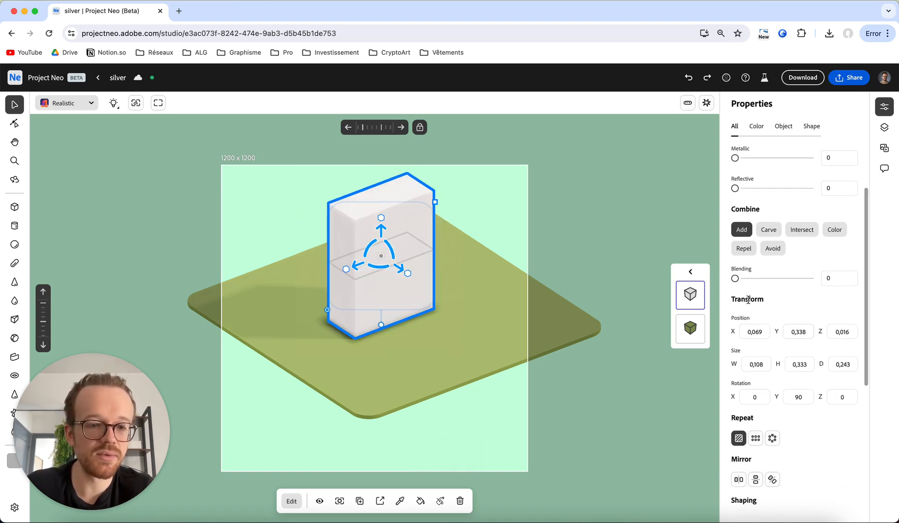
scroll(749, 300, up, 5)
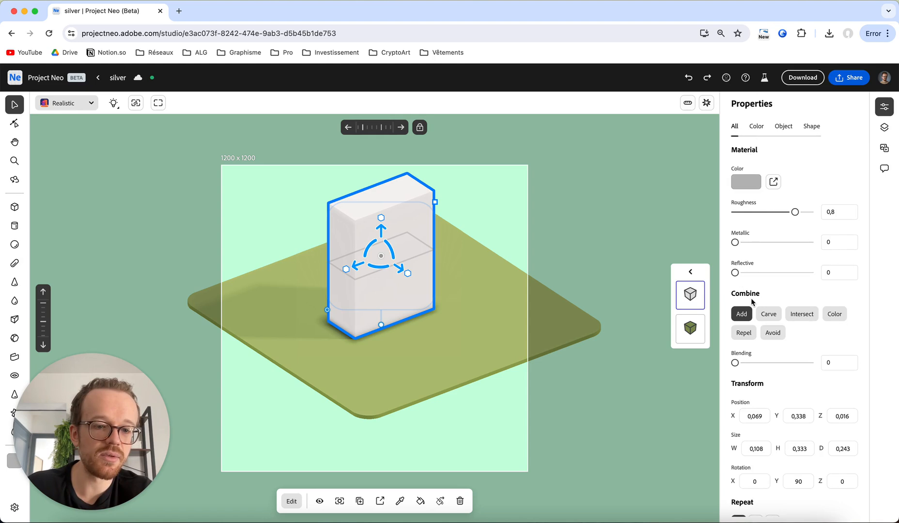
scroll(751, 302, down, 12)
scroll(763, 409, down, 5)
scroll(762, 291, up, 15)
click(756, 126)
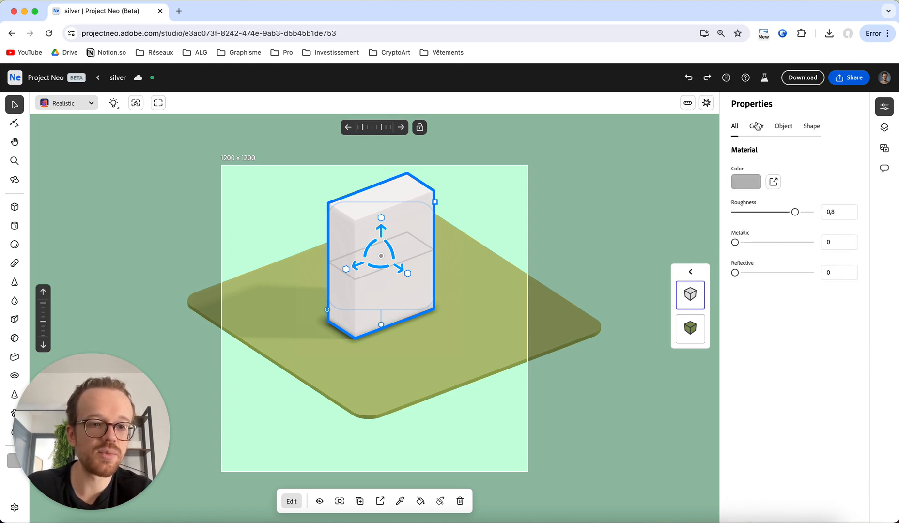
click(783, 128)
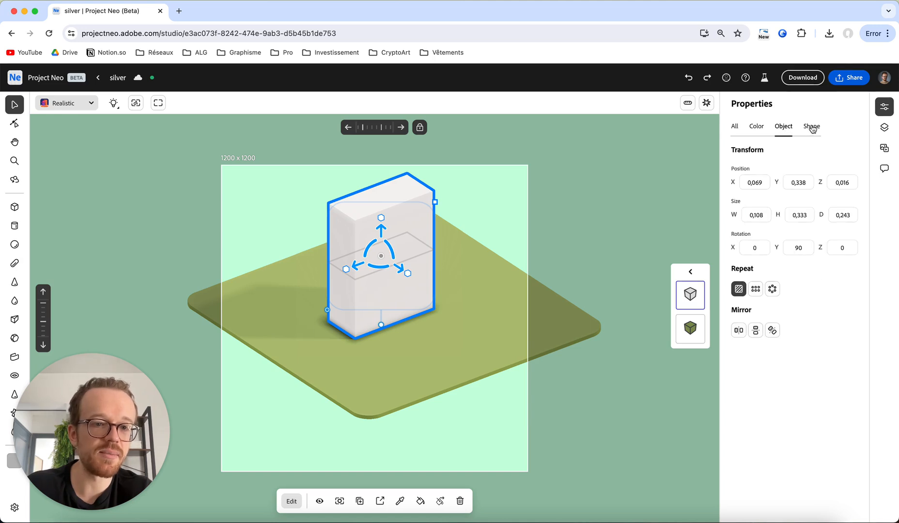
click(735, 127)
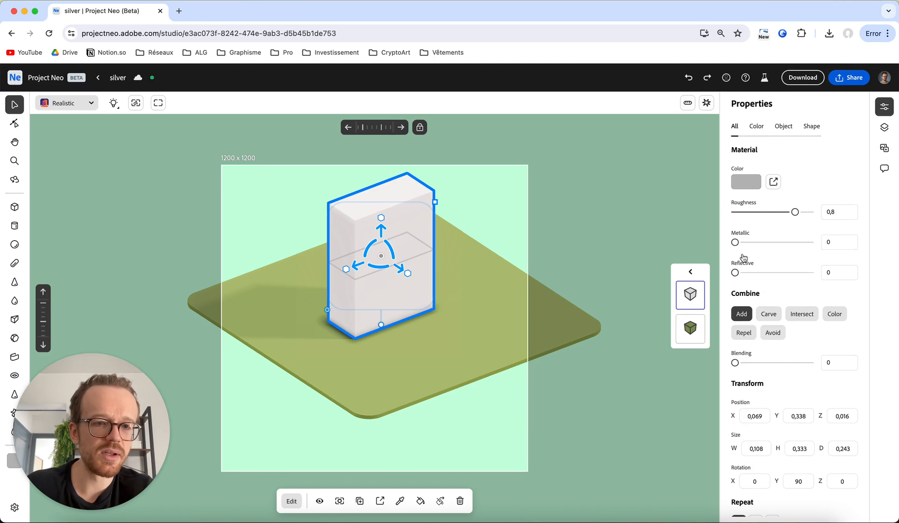
click(782, 126)
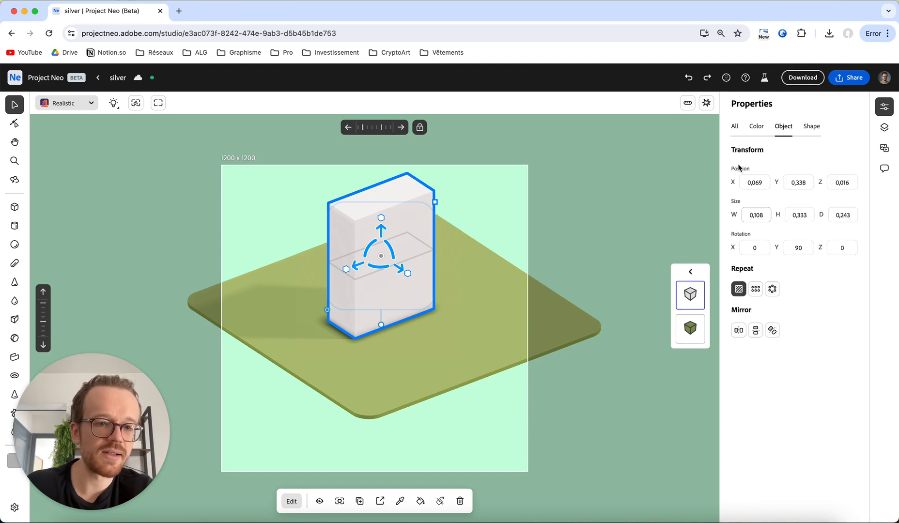
click(740, 131)
scroll(794, 441, down, 10)
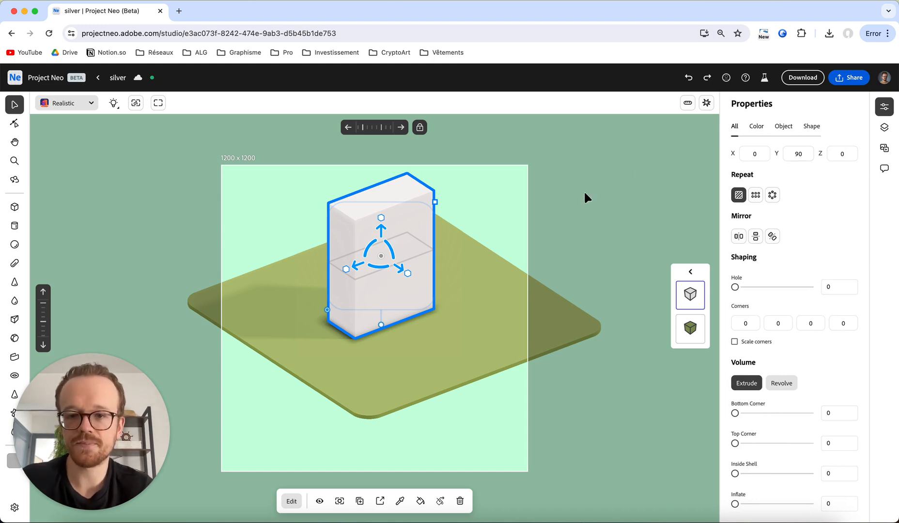
Try X rotations of 90 and 45 degrees on the white block, and return its X rotation to 0
scroll(765, 296, up, 5)
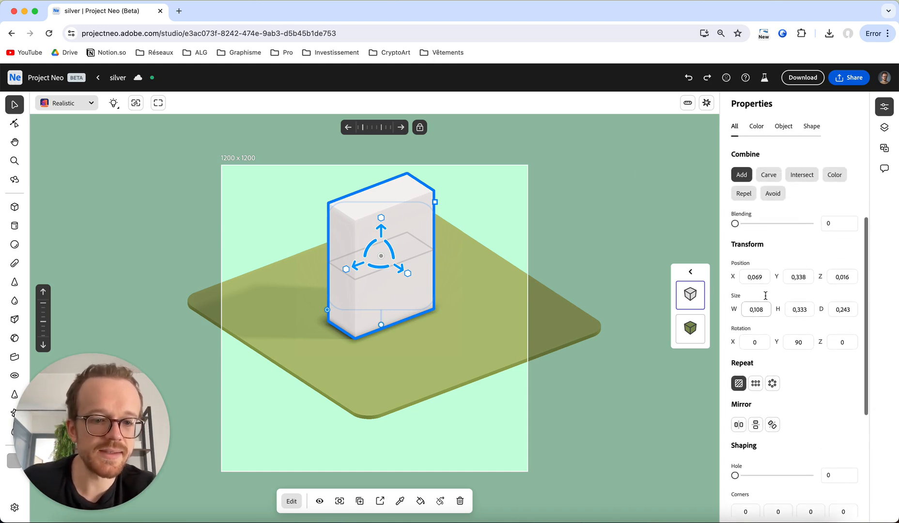
click(760, 342)
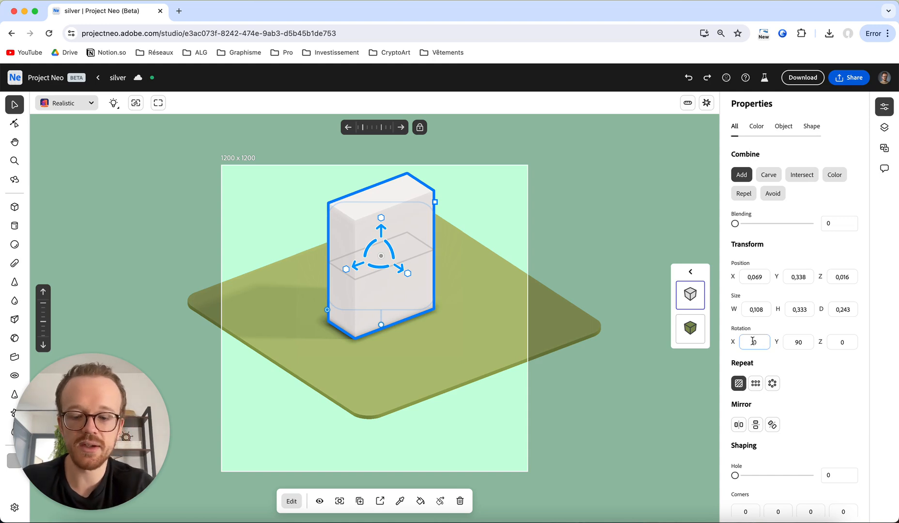
key(Return)
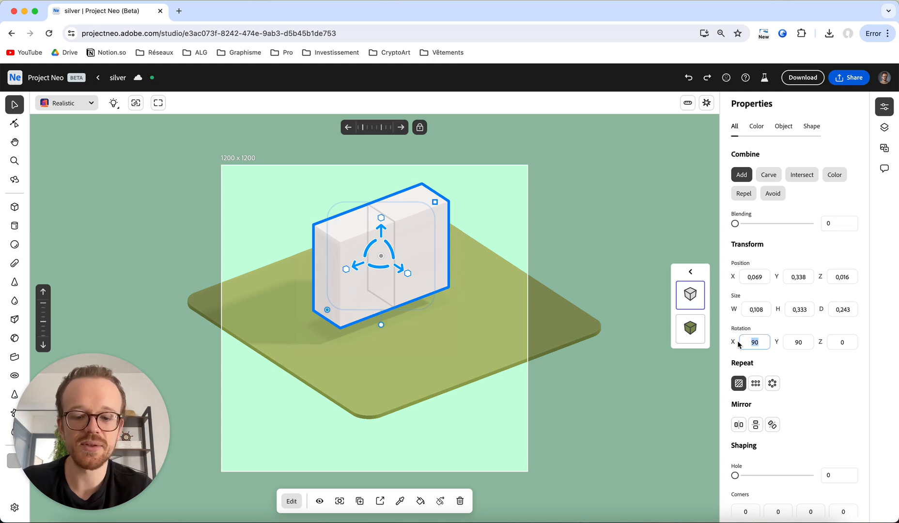
text(45)
key(Return)
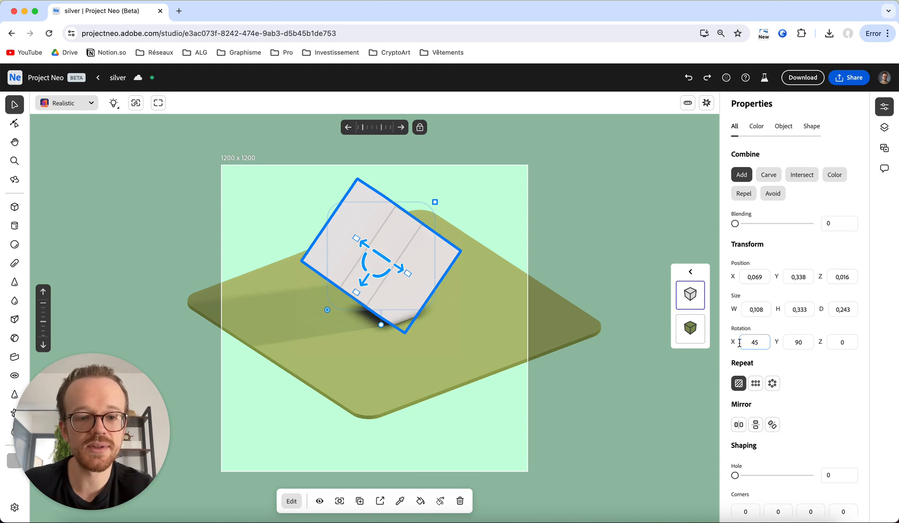
key(super+z)
text(0)
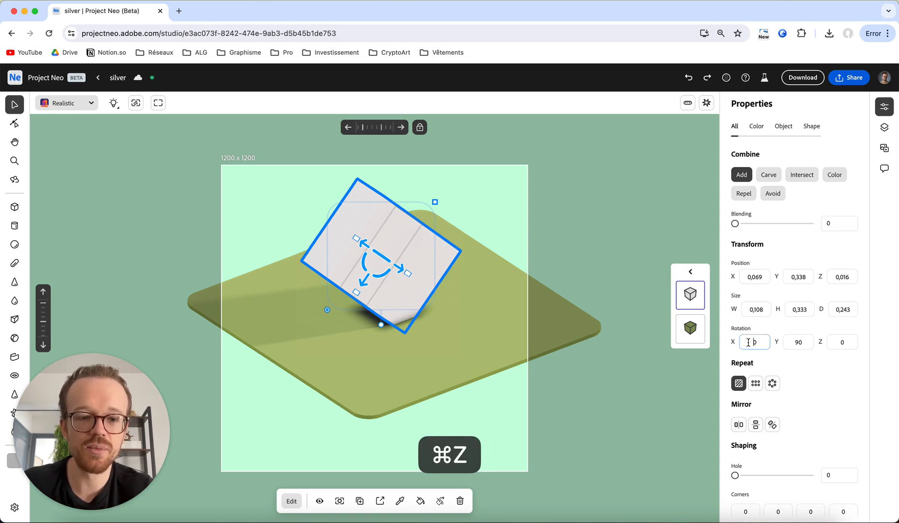
key(Return)
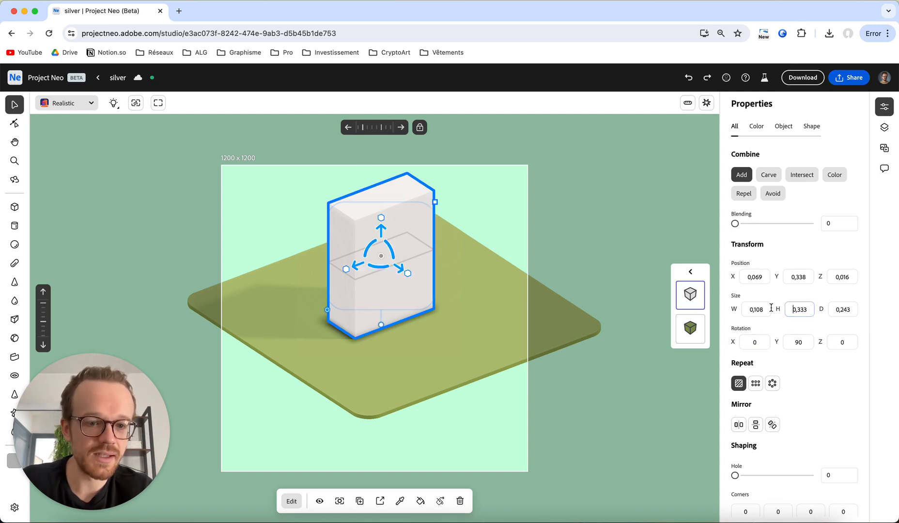
Tilt the white block slightly by hand to a rotation of about X -47.039, Y 88.937, Z -46.024
click(755, 273)
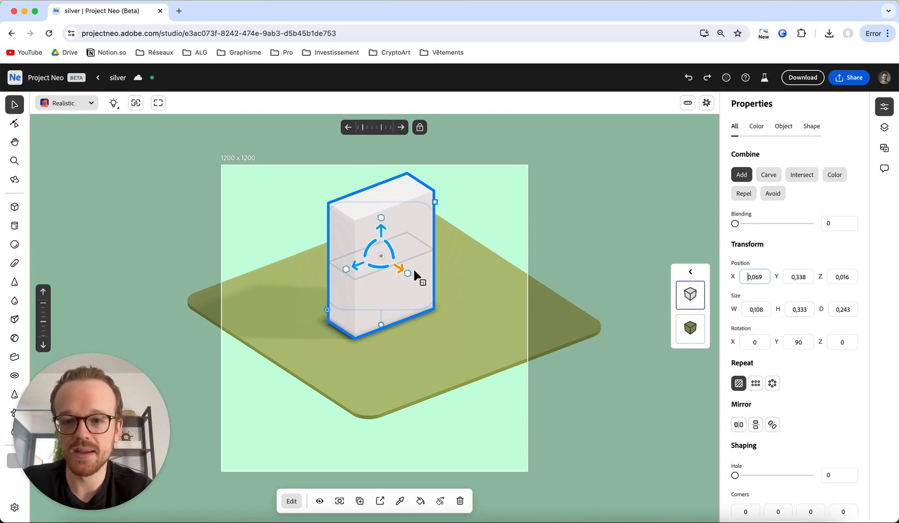
mouse_move(380, 326)
mouse_down()
mouse_move(380, 285)
mouse_move(361, 311)
mouse_move(377, 309)
mouse_up()
key(super+z)
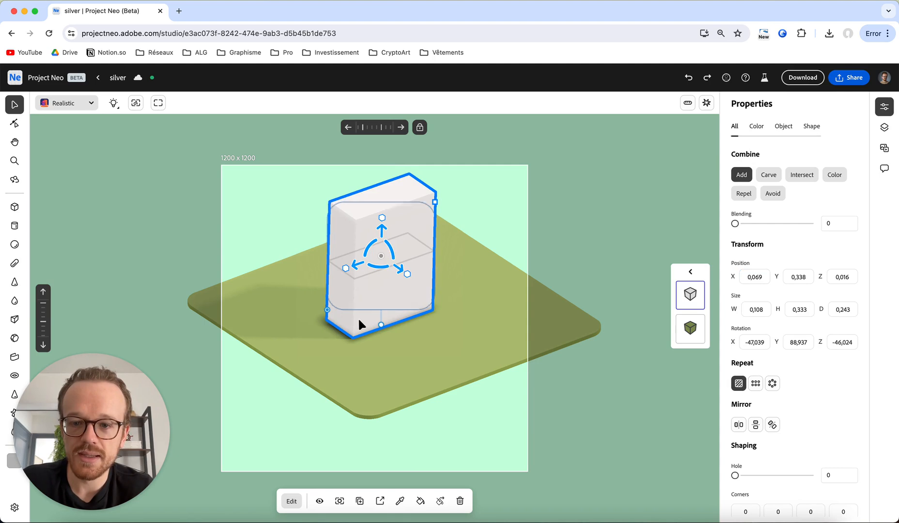
drag(327, 310, 336, 307)
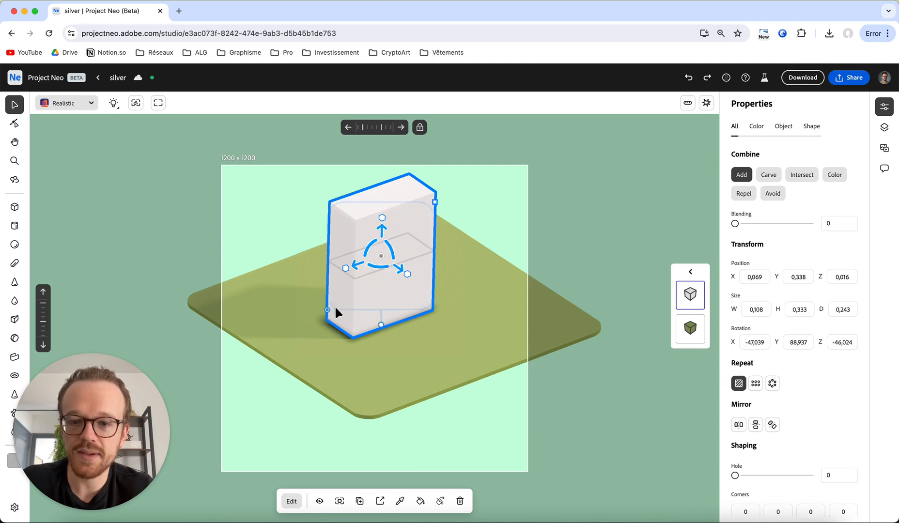
Enter shape editing on the white block and round its four vertical corners to about 0.045
click(14, 124)
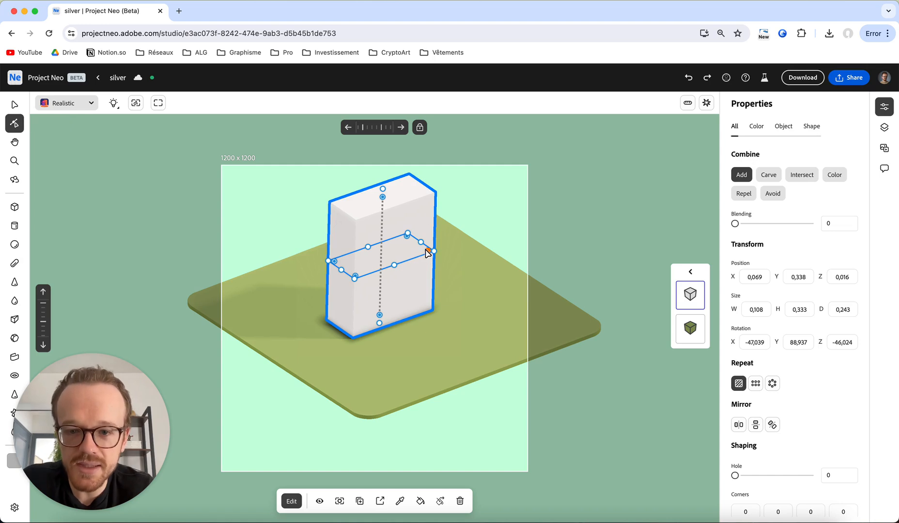
mouse_move(427, 252)
mouse_down()
mouse_move(407, 254)
mouse_move(422, 250)
mouse_up()
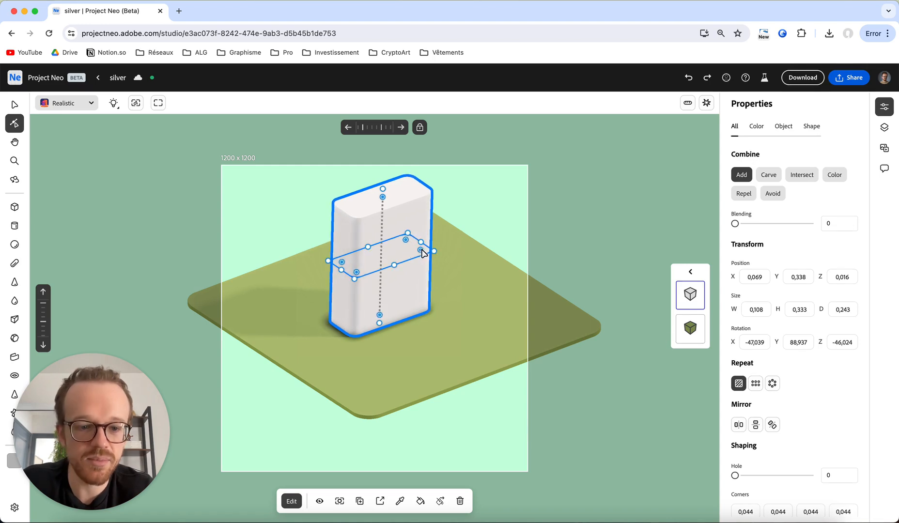
scroll(771, 369, down, 3)
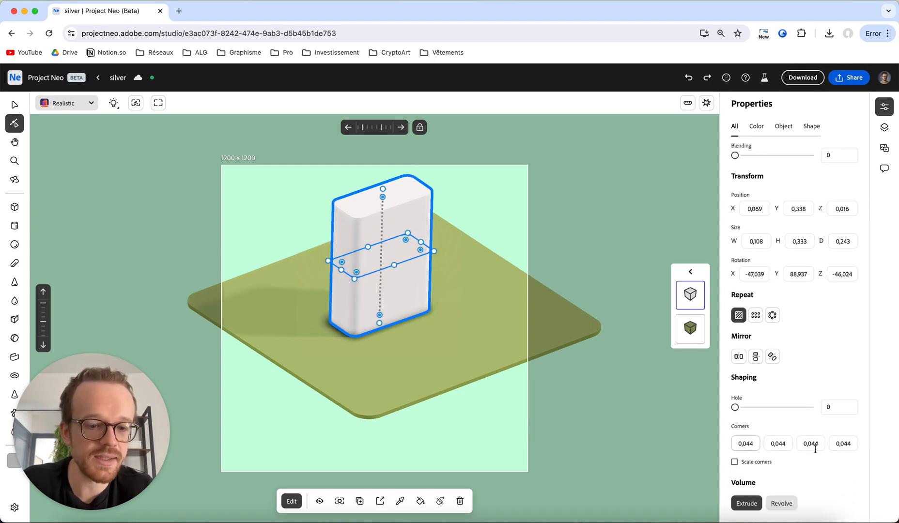
mouse_move(421, 252)
mouse_down()
mouse_move(401, 250)
mouse_move(438, 248)
mouse_move(407, 248)
mouse_move(421, 250)
mouse_up()
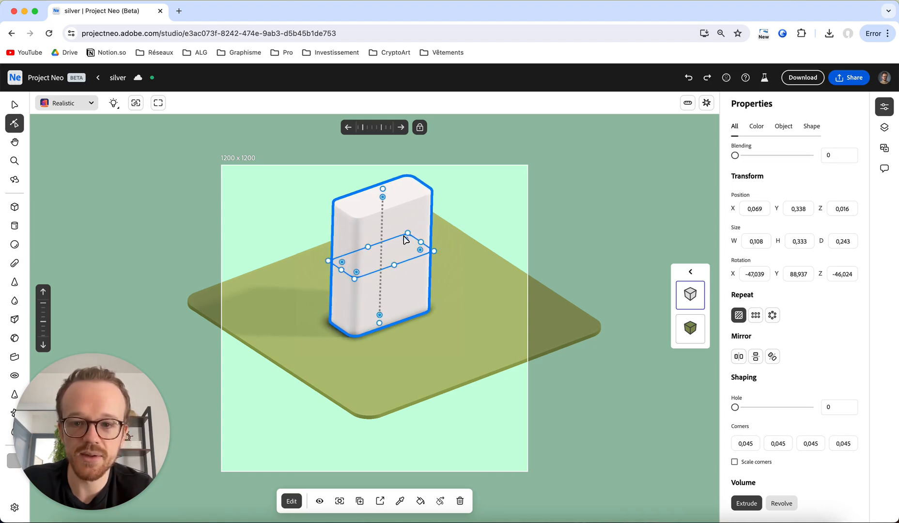
Round the white block's top and bottom edges to about 0.06 and inspect the rounded shape from the front
mouse_move(384, 194)
mouse_down()
mouse_move(381, 182)
mouse_move(380, 211)
mouse_move(380, 183)
mouse_move(382, 199)
mouse_up()
scroll(813, 419, down, 4)
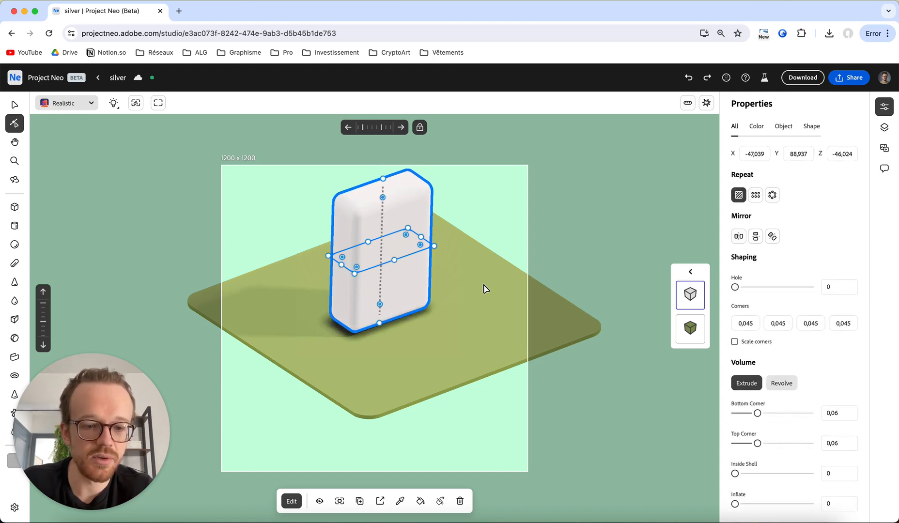
mouse_move(382, 197)
mouse_down()
mouse_move(381, 182)
mouse_move(381, 192)
mouse_up()
click(480, 230)
key(o)
drag(458, 267, 413, 308)
scroll(440, 244, up, 2)
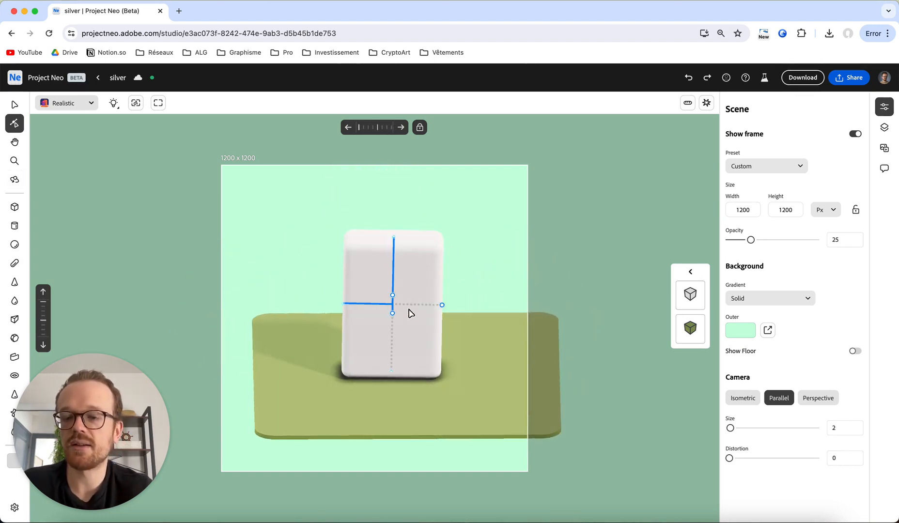
drag(480, 279, 464, 281)
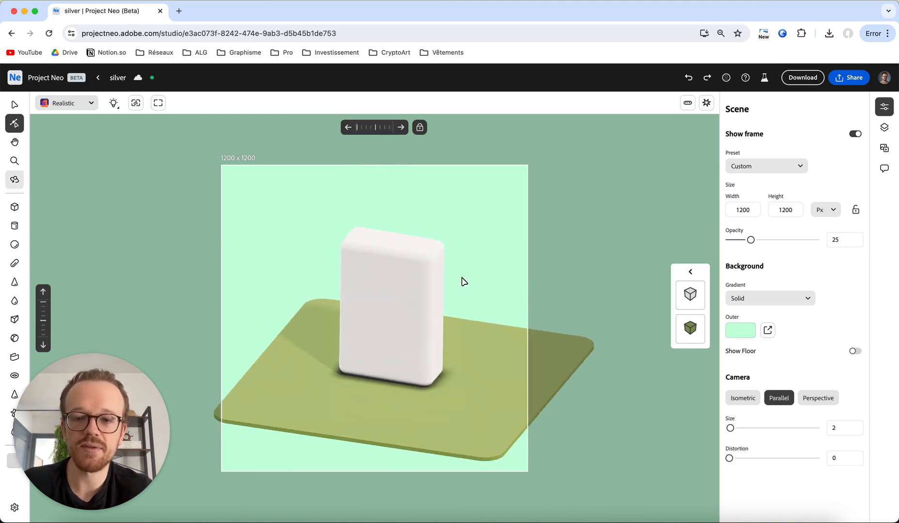
Delete the rounded white block and draw a cylinder about 0.191 wide, high and deep over the green plate
click(417, 282)
key(Delete)
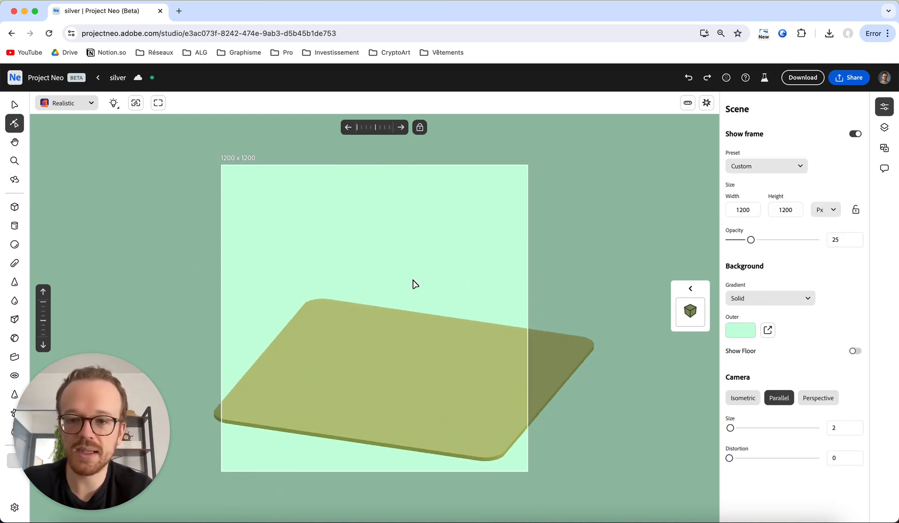
click(14, 225)
mouse_move(339, 280)
mouse_down()
mouse_move(375, 299)
mouse_move(434, 373)
mouse_up()
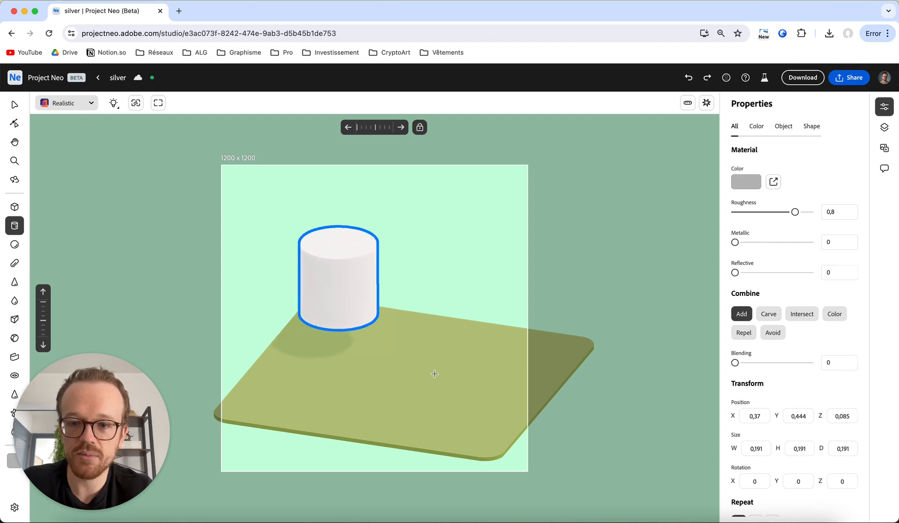
Move the cylinder over the middle of the green plate and stretch its height to about 0.329
click(14, 105)
click(325, 245)
drag(339, 244, 393, 288)
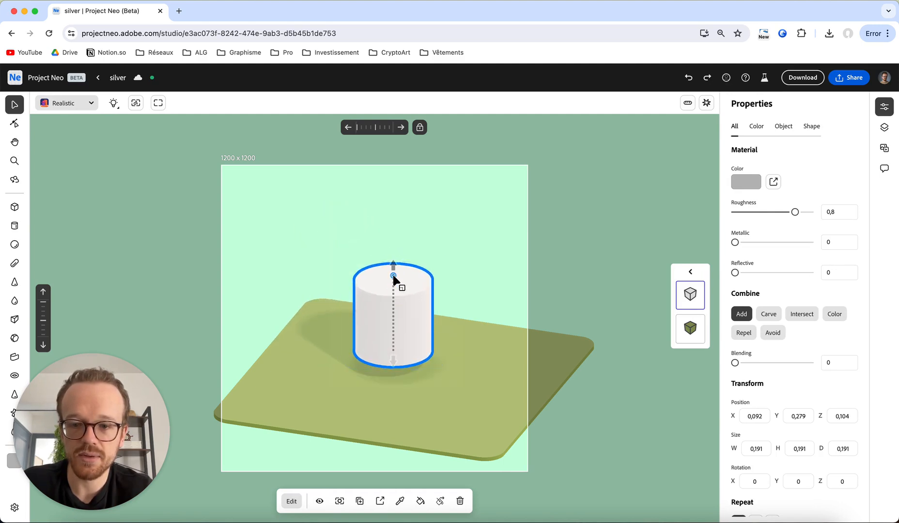
drag(391, 278, 387, 219)
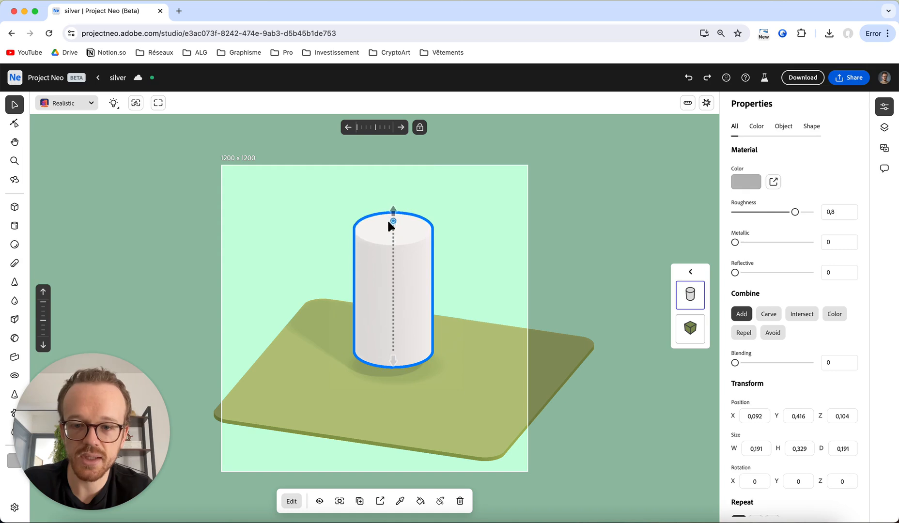
Stretch the cylinder to about 0.355 wide and 0.386 deep, and view the resulting rounded block
drag(435, 295, 490, 322)
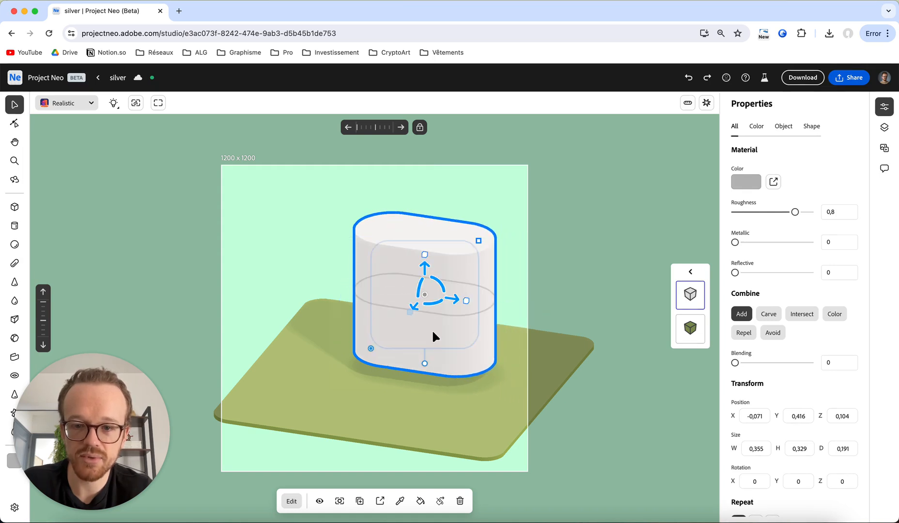
right_drag(420, 382, 398, 389)
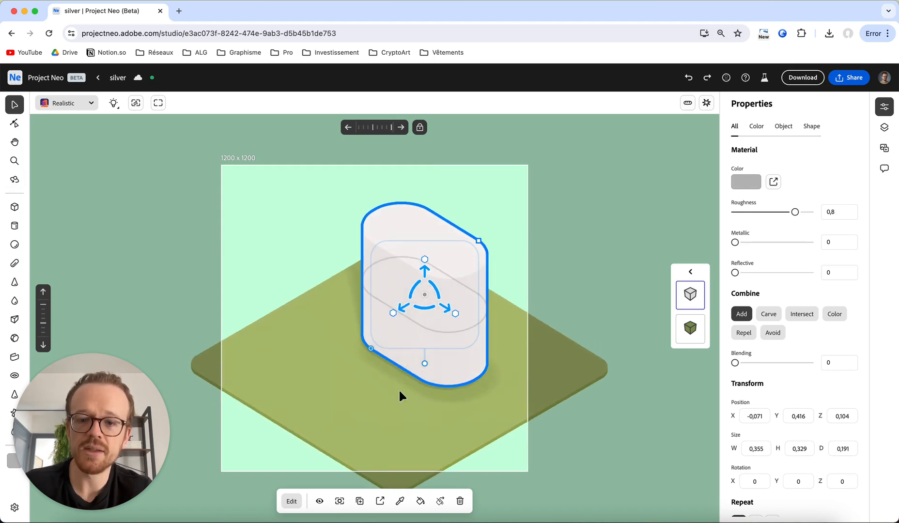
drag(390, 308, 330, 350)
click(521, 296)
right_drag(468, 346, 485, 333)
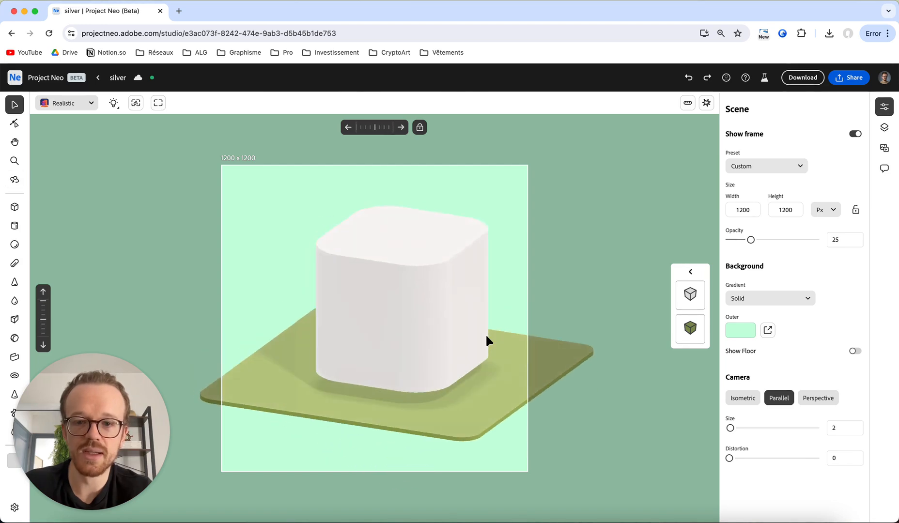
Delete the stretched cylinder and place a default cube and a default sphere side by side above the green plate
click(424, 250)
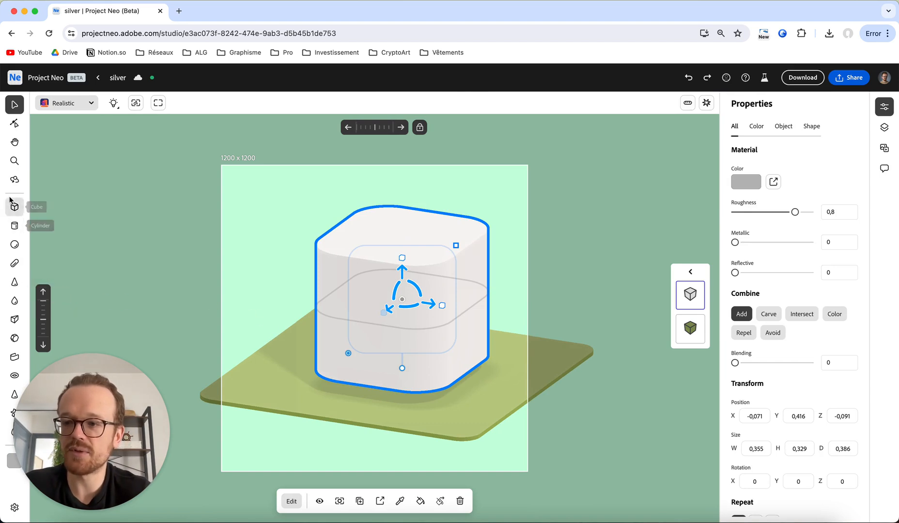
key(Delete)
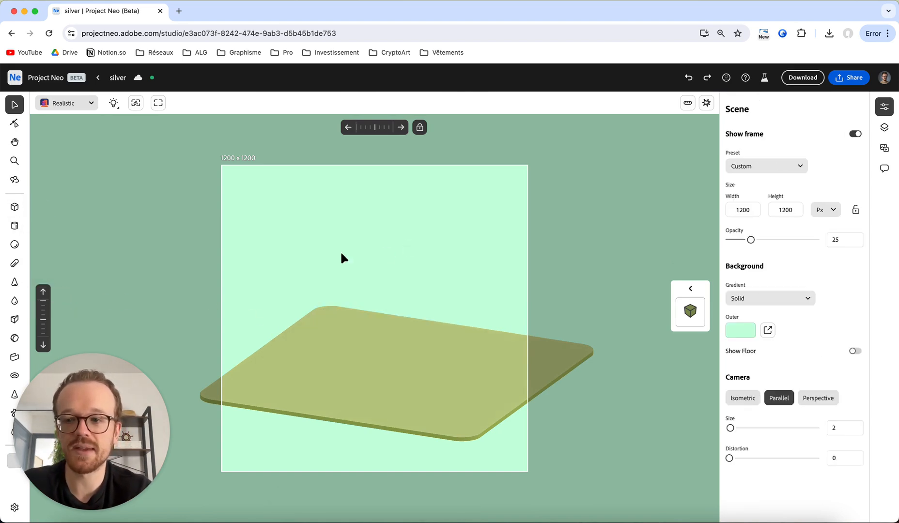
click(13, 208)
click(311, 268)
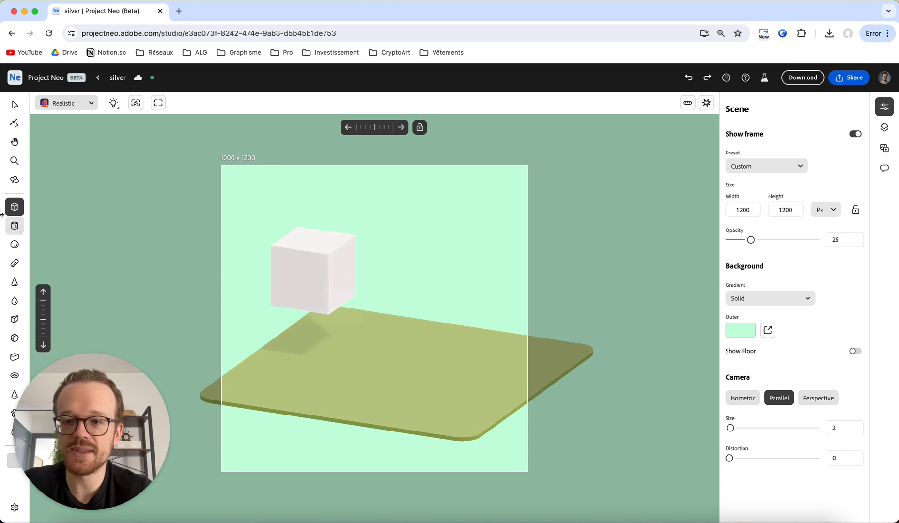
click(20, 243)
click(444, 271)
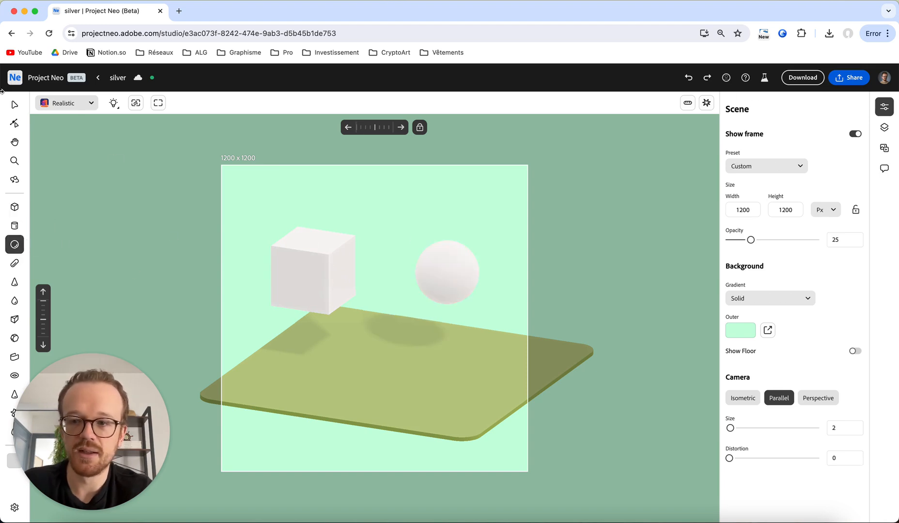
Turn the sphere into a cylinder by setting its bottom corner and top corner to 0
click(15, 104)
click(457, 259)
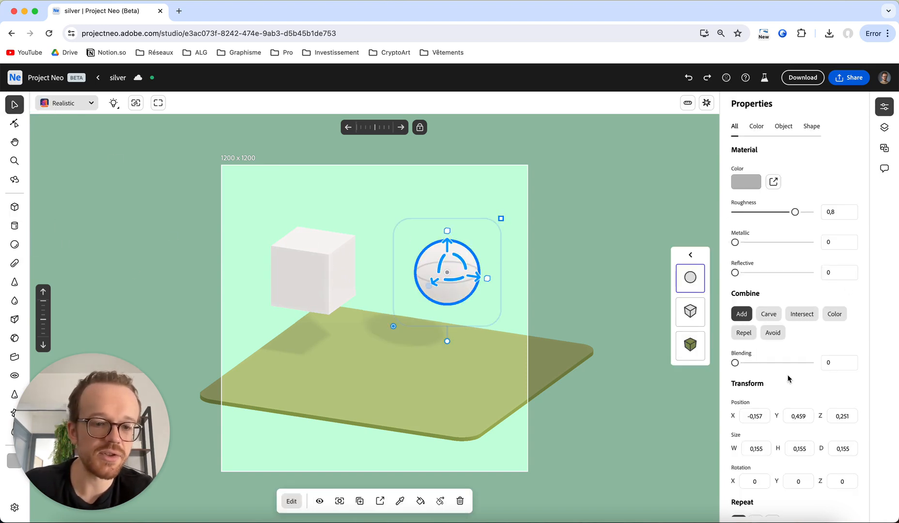
scroll(788, 379, down, 10)
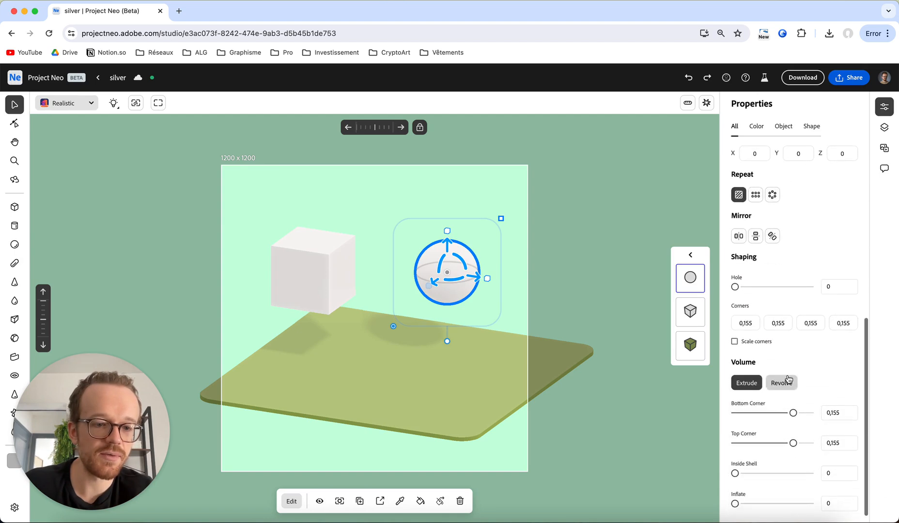
drag(793, 413, 735, 413)
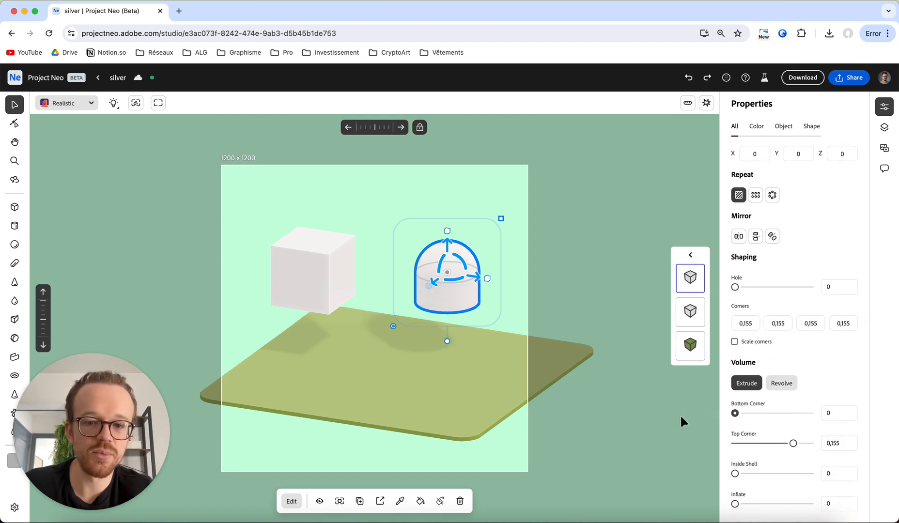
drag(793, 443, 734, 444)
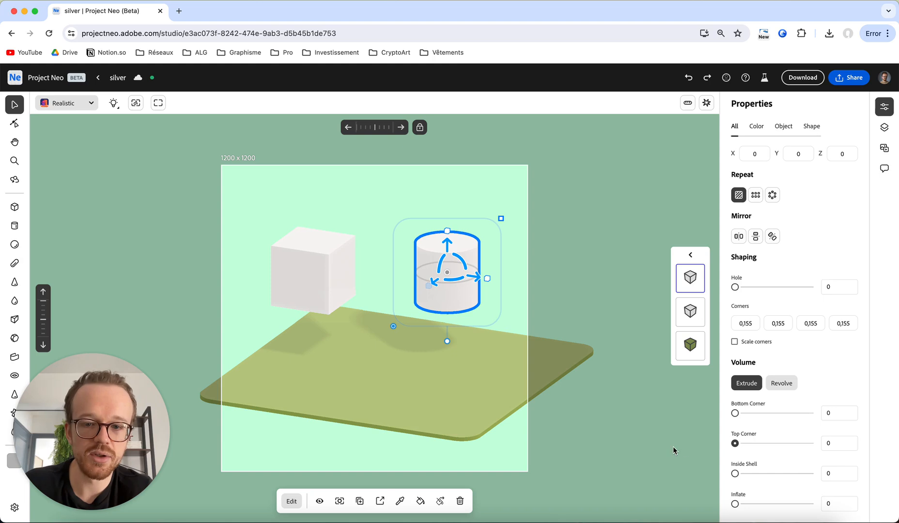
Remove the rounding from the cylinder's side corners to turn it into a cube, and compare it with the other cube
click(555, 272)
click(468, 259)
key(a)
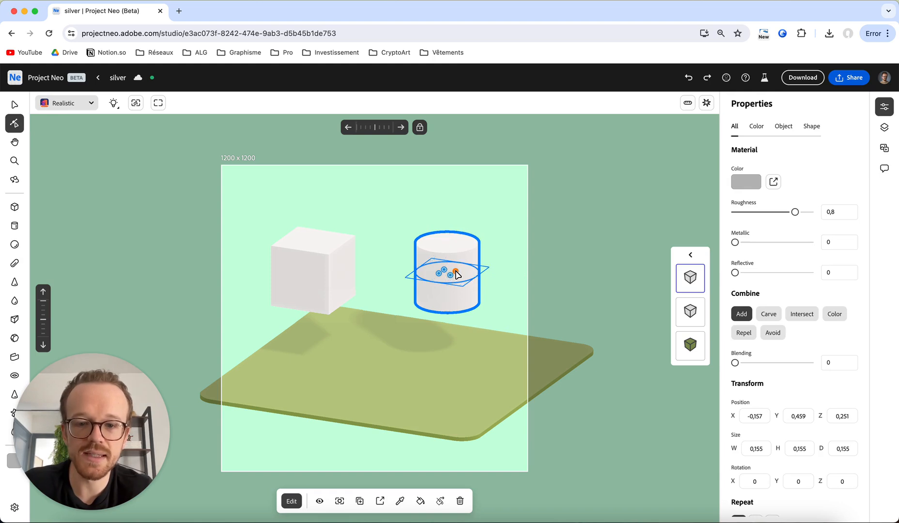
drag(448, 274, 523, 251)
click(514, 247)
mouse_move(514, 247)
right_down()
mouse_move(488, 261)
mouse_move(490, 244)
mouse_move(506, 244)
right_up()
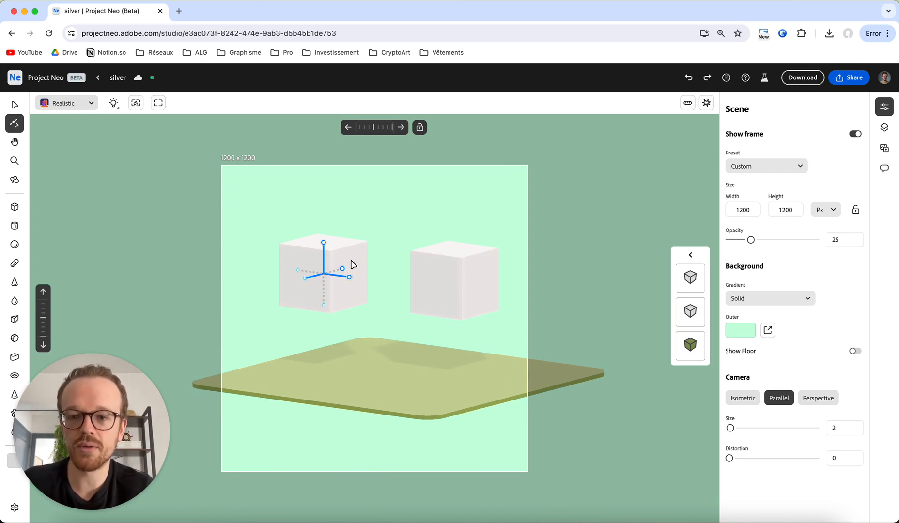
Place a default hollow cone above the left cube and a default teardrop shape above the gap between the cubes
click(14, 282)
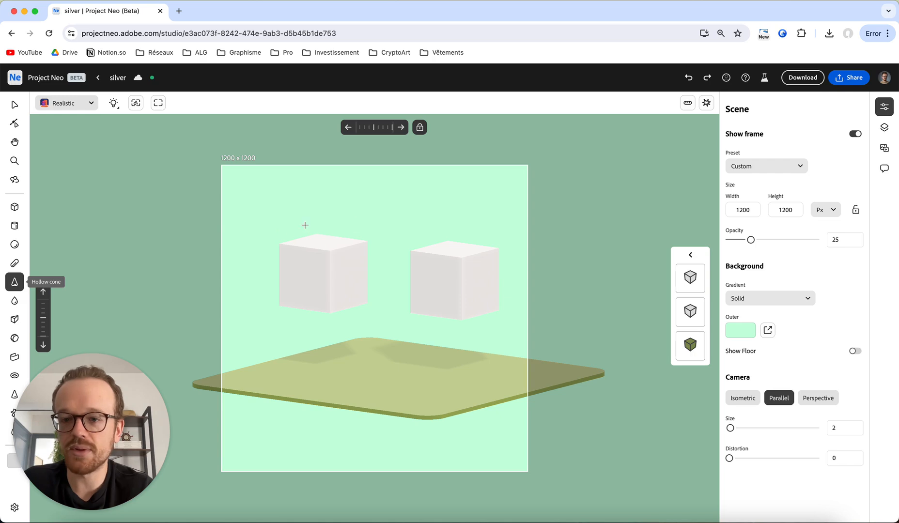
click(264, 221)
click(15, 302)
click(392, 202)
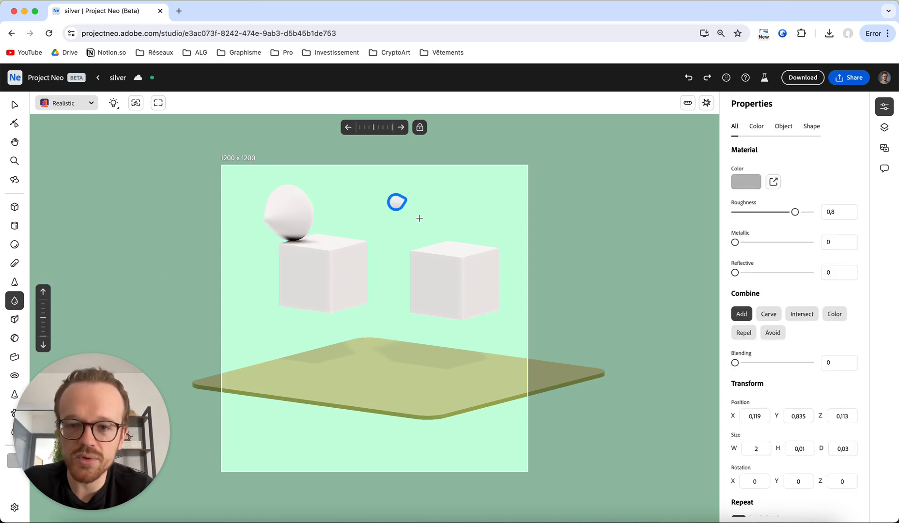
Add a default triangle prism between the two cubes and a default polygon prism below the left cube's front corner
click(15, 319)
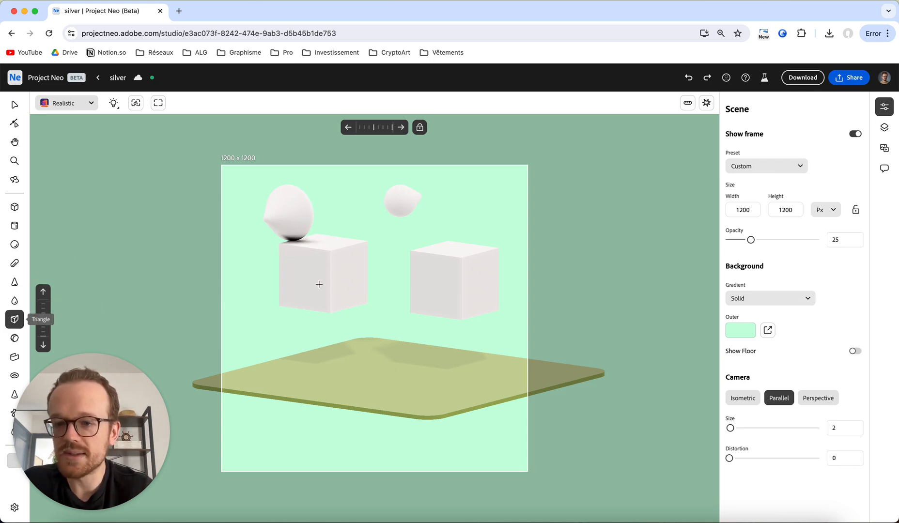
click(383, 284)
drag(439, 354, 440, 355)
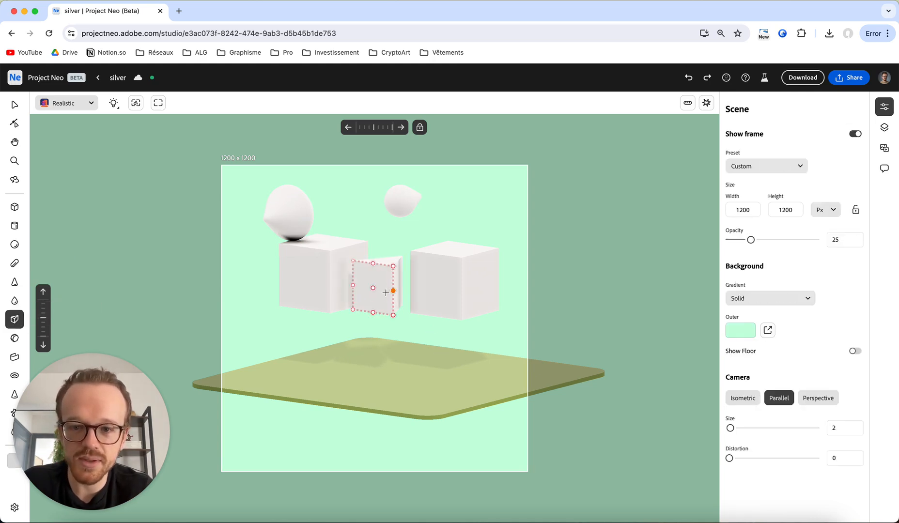
mouse_move(379, 341)
mouse_down()
mouse_move(381, 367)
mouse_move(374, 341)
mouse_up()
click(14, 337)
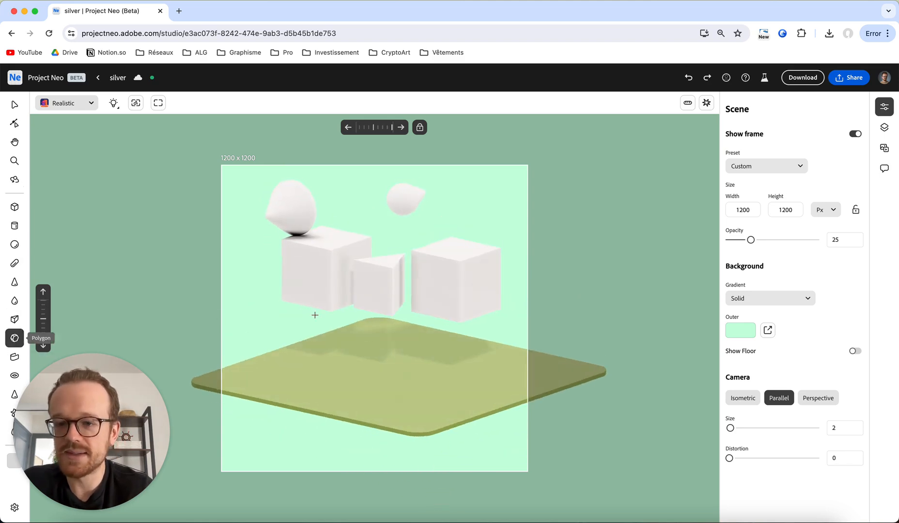
click(278, 315)
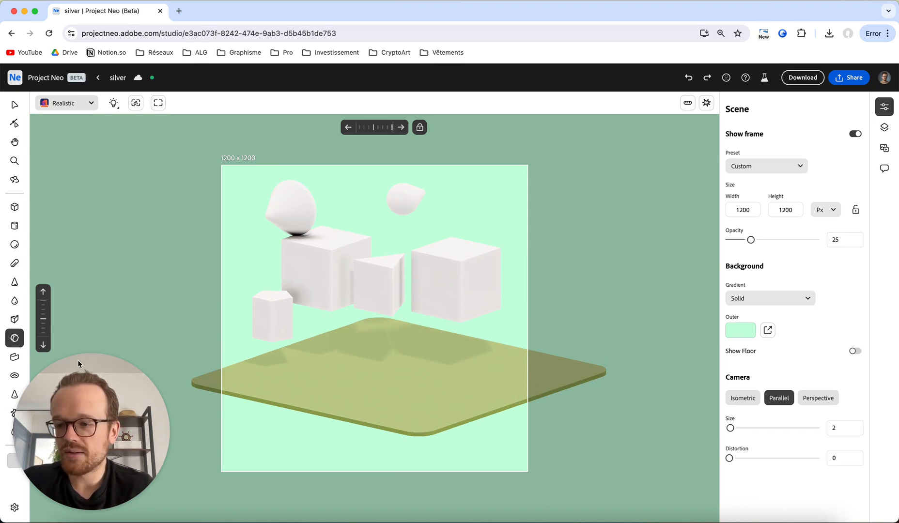
Place a default star on the green plate and view the set of primitives from the other side
click(14, 413)
drag(358, 346, 435, 367)
key(o)
mouse_move(343, 332)
mouse_down()
mouse_move(325, 385)
mouse_move(309, 348)
mouse_move(349, 320)
mouse_move(356, 339)
mouse_up()
drag(826, 378, 101, 392)
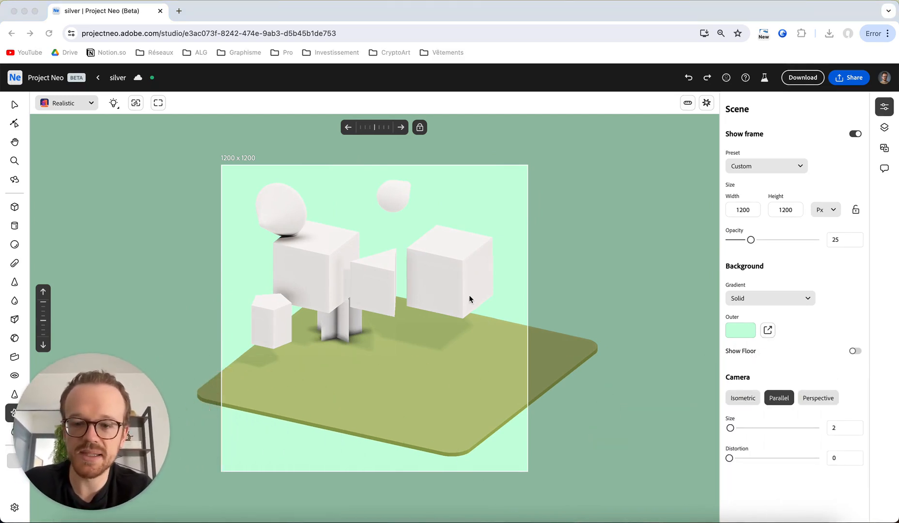
scroll(455, 293, up, 2)
alt+drag(493, 276, 353, 287)
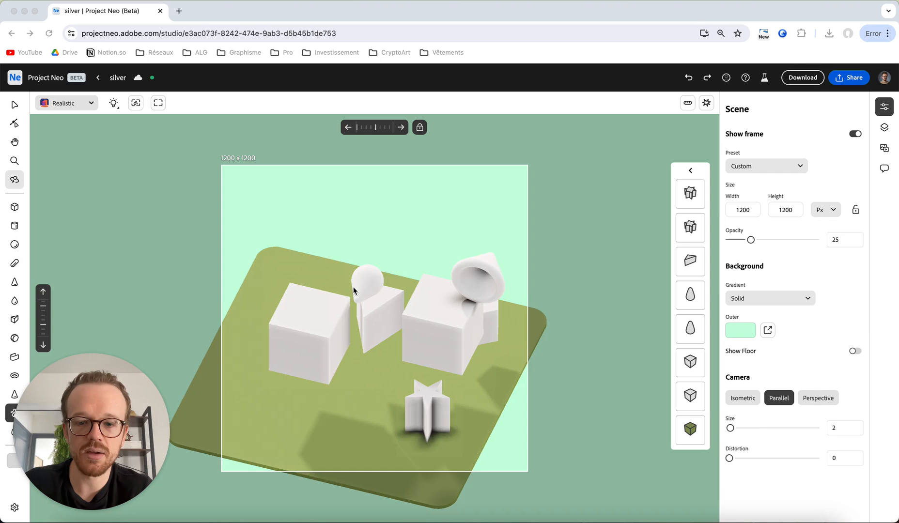
Set the star's points to 15 and its angle to 0.97
click(438, 400)
click(436, 398)
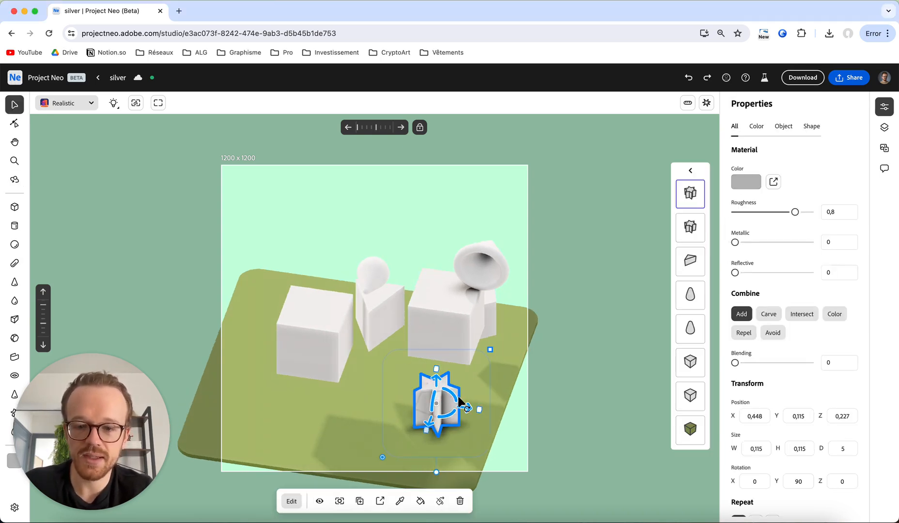
scroll(751, 365, down, 5)
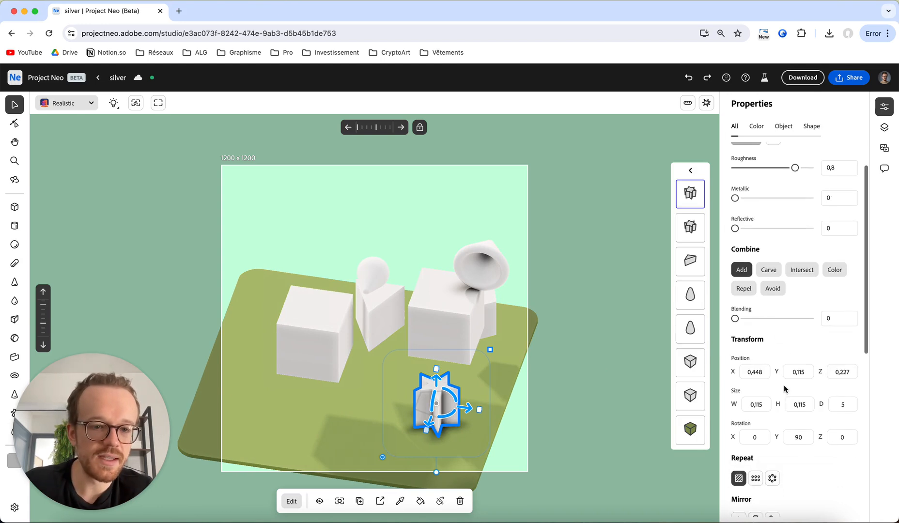
scroll(814, 402, down, 9)
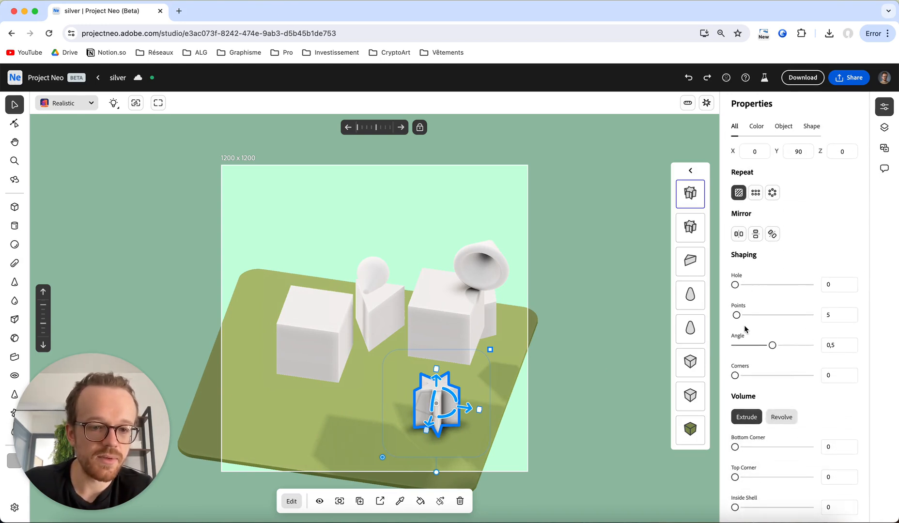
scroll(760, 381, down, 1)
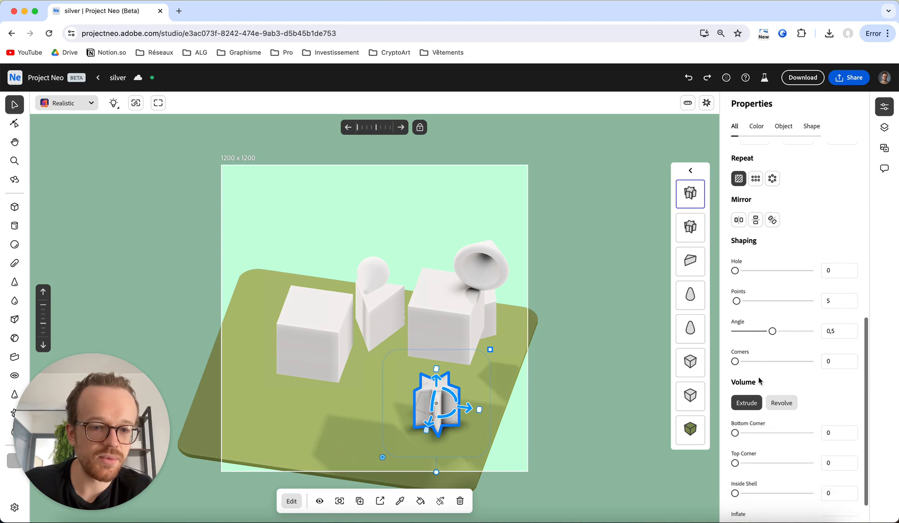
drag(736, 301, 742, 302)
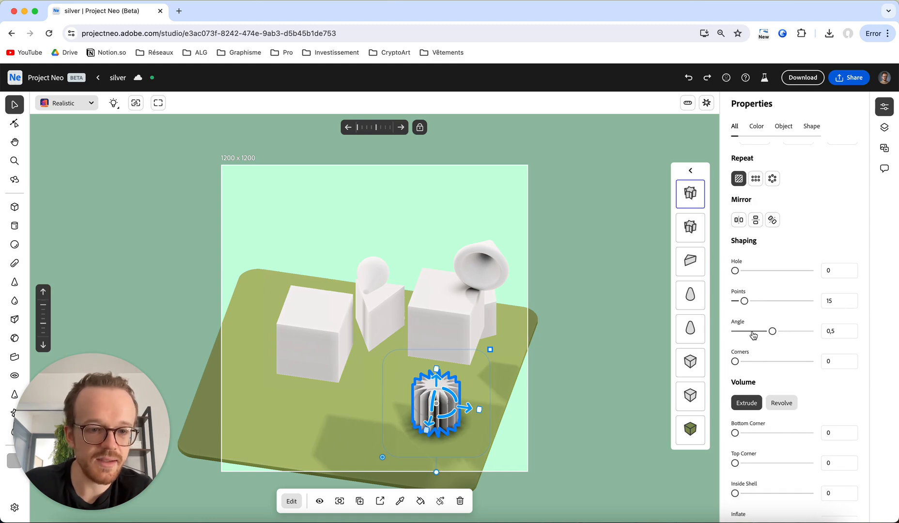
drag(759, 332, 809, 336)
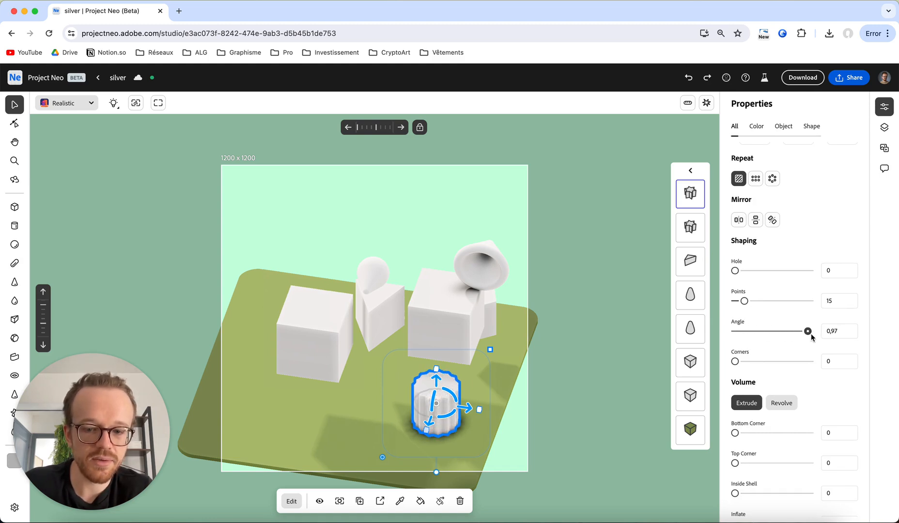
Round the star's corners to 0.484 and check its outline from different angles
drag(735, 361, 807, 374)
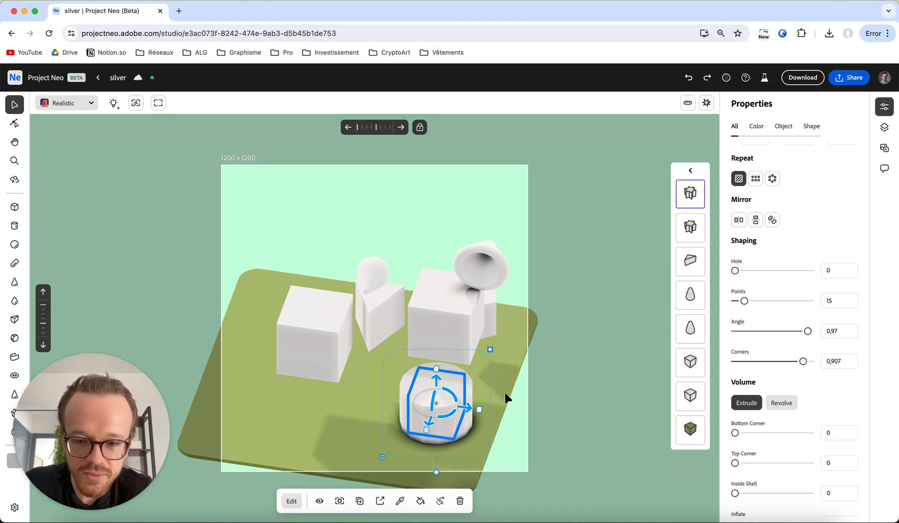
right_drag(504, 392, 436, 404)
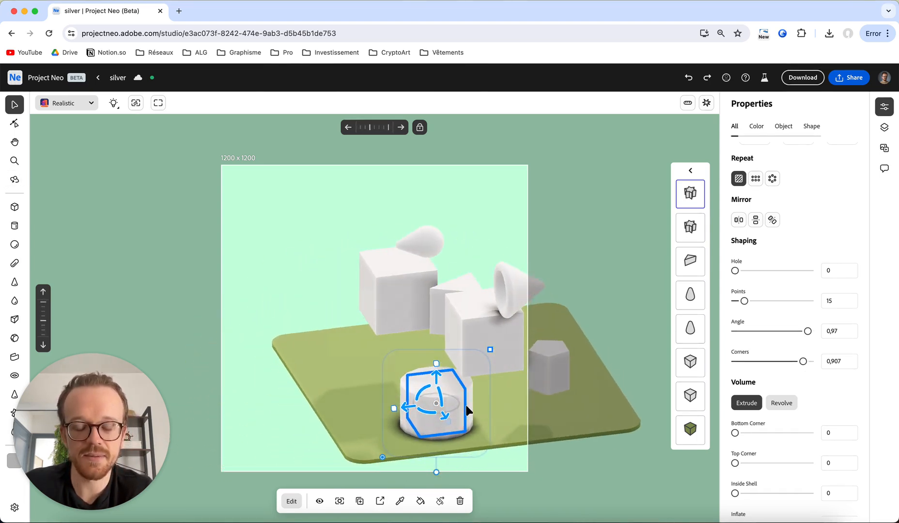
right_drag(467, 411, 488, 409)
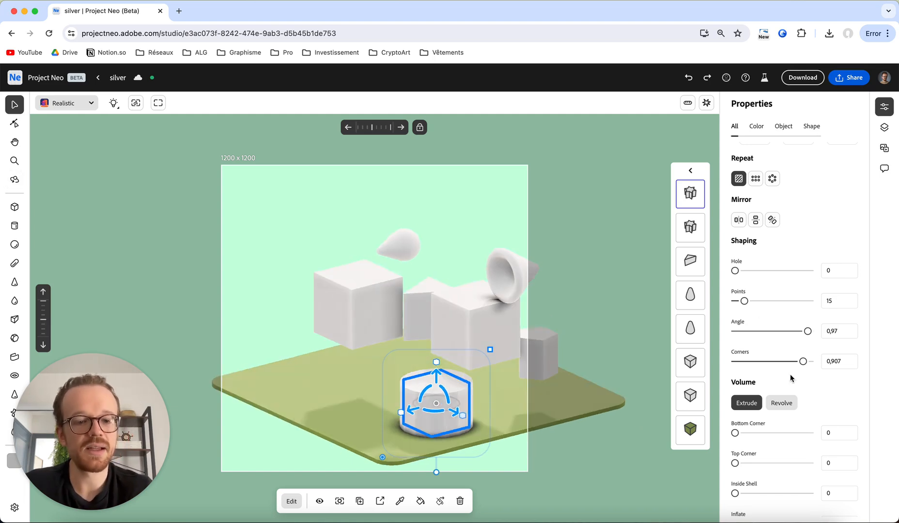
drag(803, 362, 772, 364)
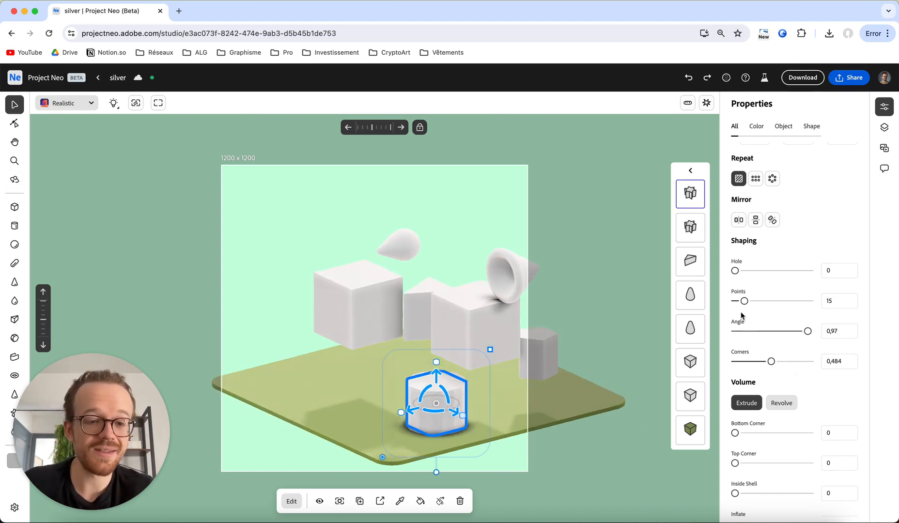
Raise the star's points to 30 and round its bottom corner to form a bowl-like shape
drag(745, 303, 748, 303)
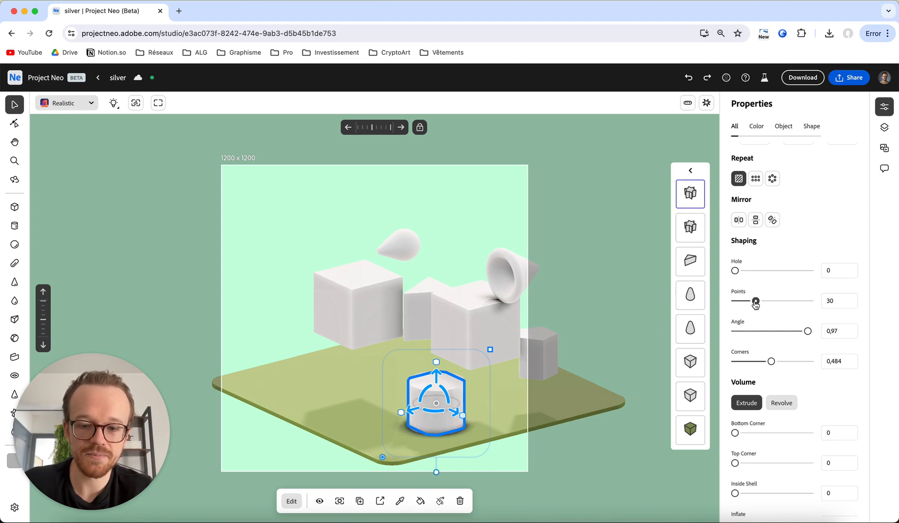
scroll(739, 417, down, 1)
drag(748, 414, 785, 413)
click(496, 390)
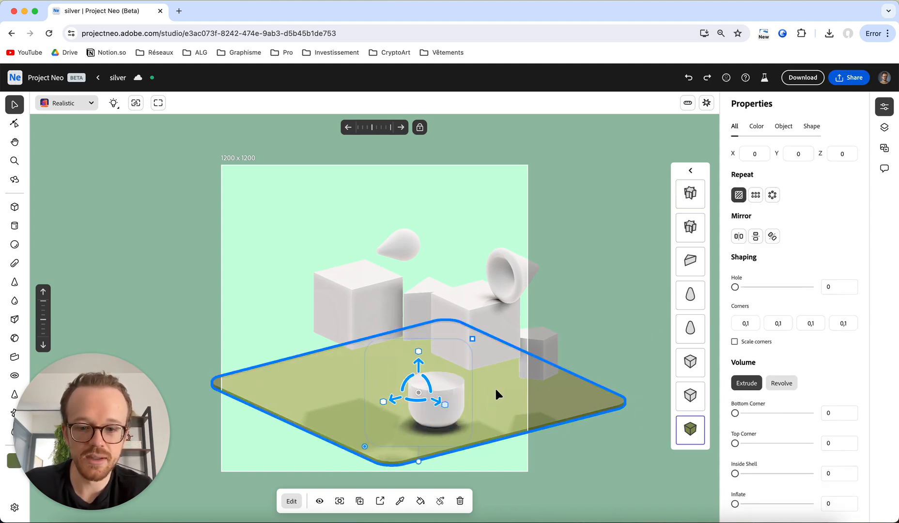
mouse_move(495, 409)
right_down()
mouse_move(511, 370)
mouse_move(499, 416)
mouse_move(504, 393)
right_up()
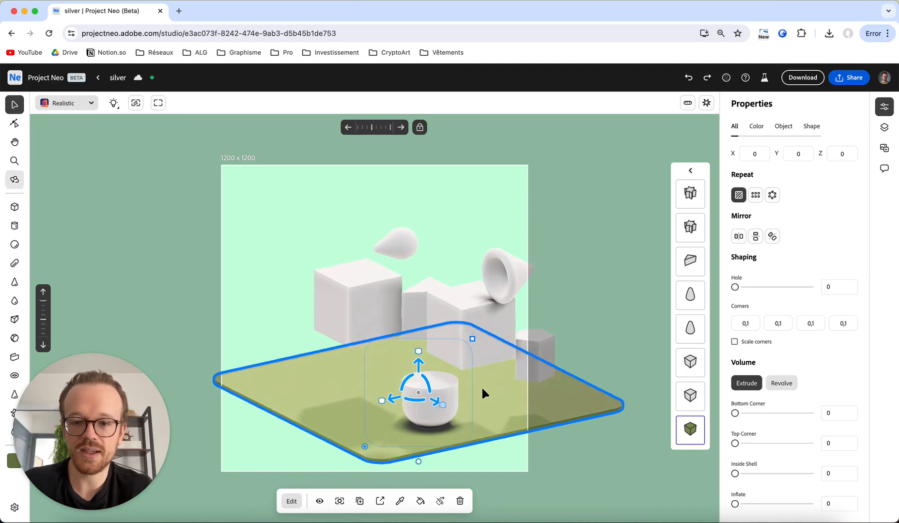
Delete both cubes, the cone, the teardrop, the triangle, the polygon and the star, leaving only the green plate
scroll(482, 388, down, 3)
click(460, 338)
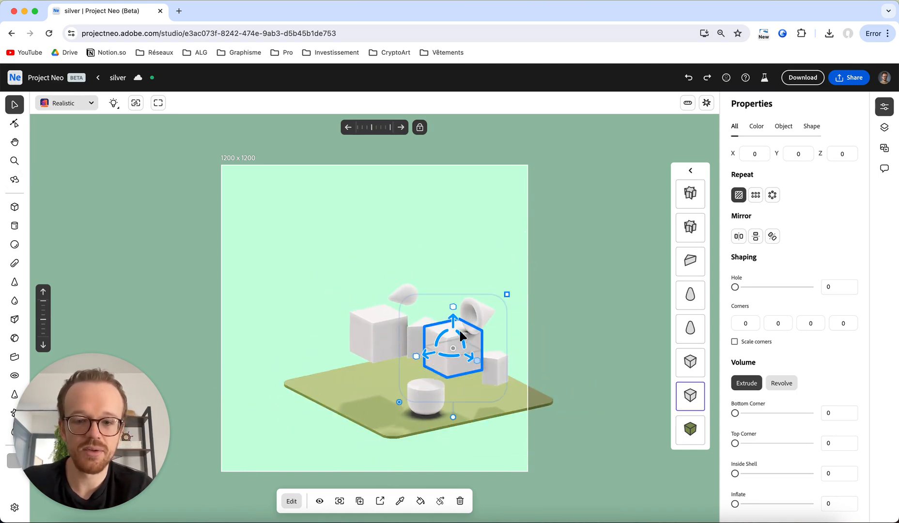
key(Delete)
click(479, 307)
key(Delete)
click(437, 327)
key(Delete)
click(428, 388)
key(Delete)
click(491, 369)
key(Delete)
click(386, 331)
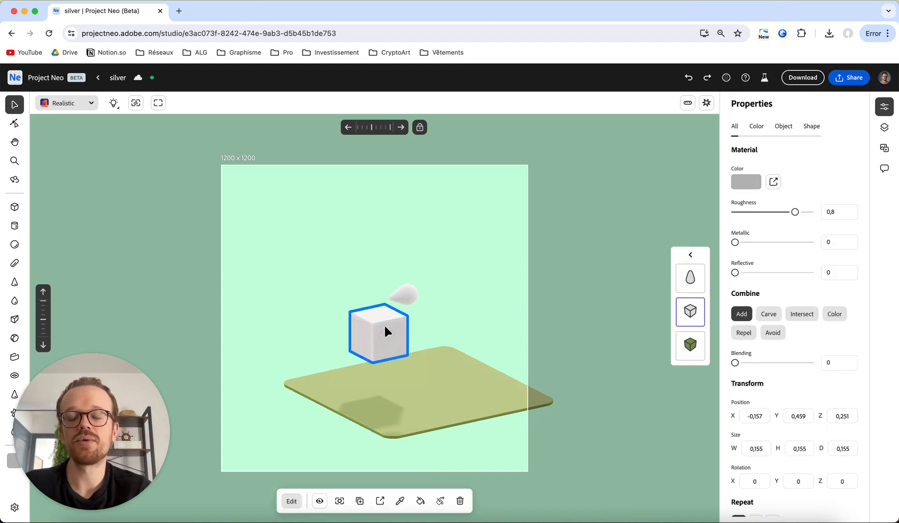
key(Delete)
click(405, 294)
key(Delete)
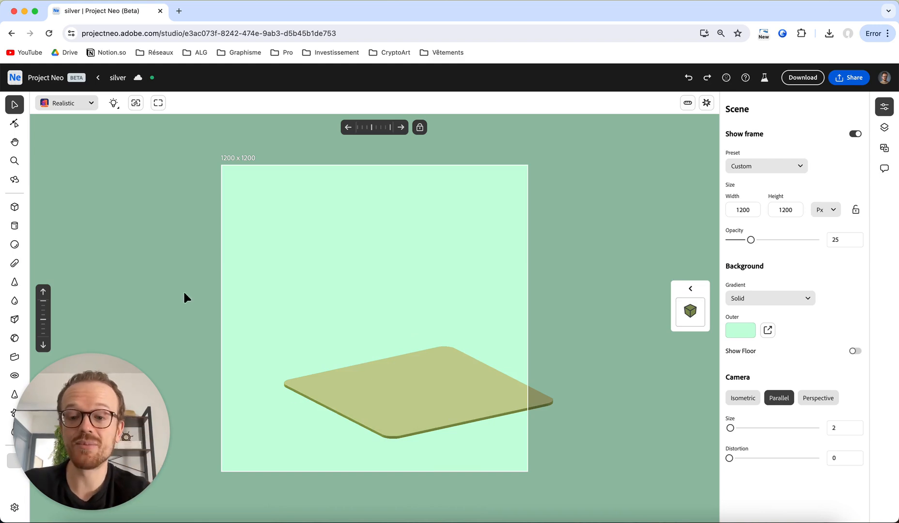
Place a cube and a sphere, each about 0.16 in size, side by side above the green plate
scroll(418, 410, right, 1)
scroll(418, 409, down, 1)
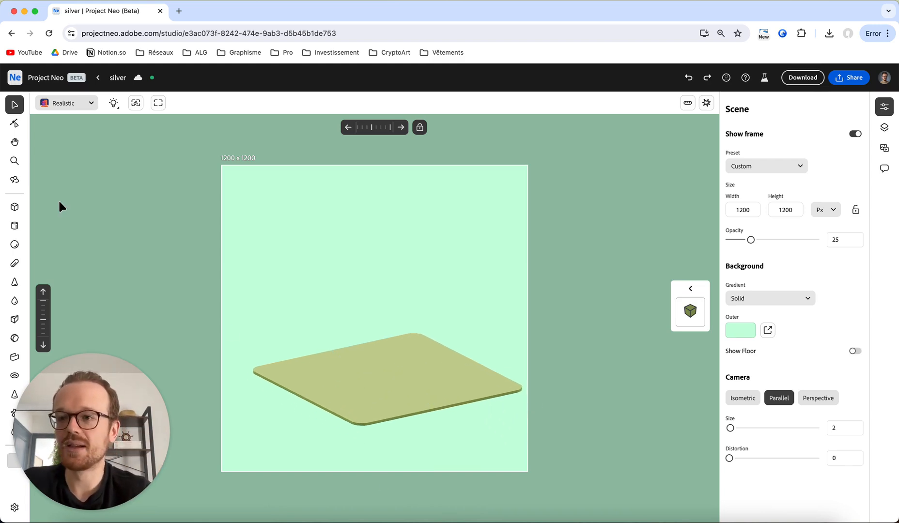
click(14, 213)
drag(334, 262, 399, 296)
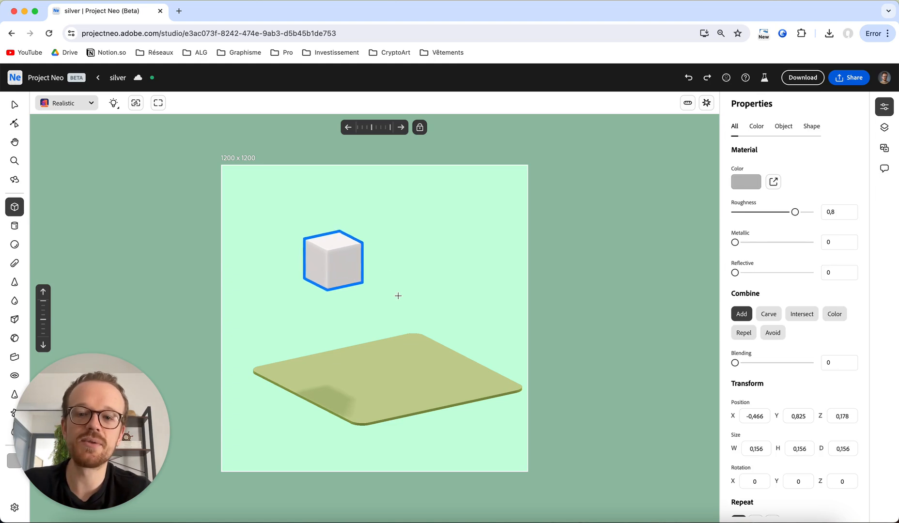
key(Escape)
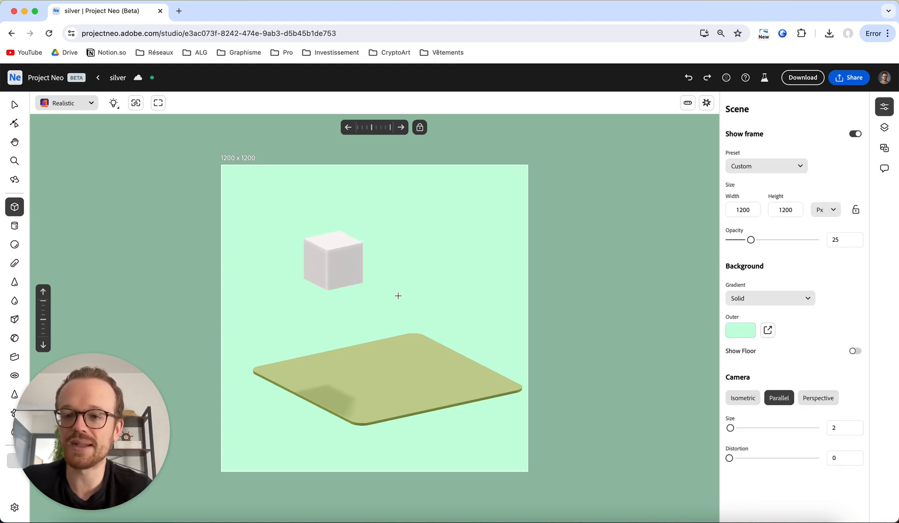
right_drag(398, 296, 422, 300)
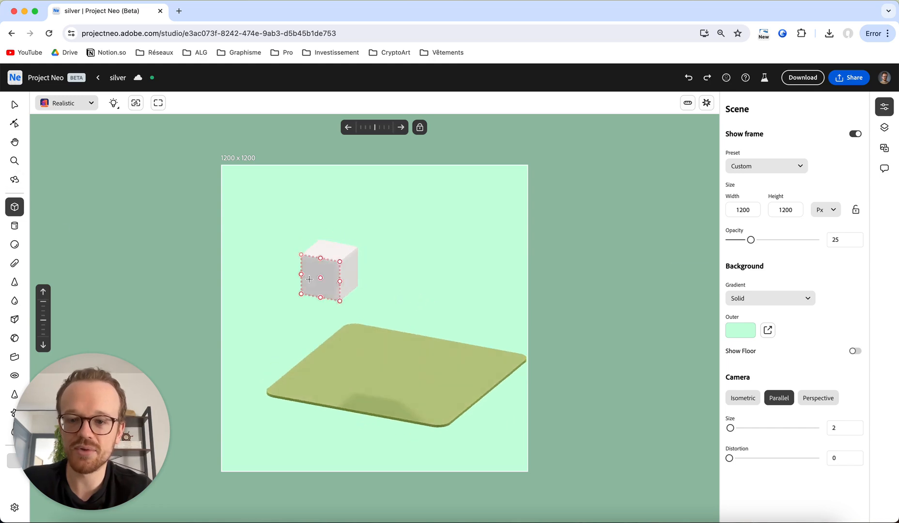
click(14, 244)
drag(385, 254, 455, 278)
key(Escape)
Move the sphere so that it overlaps the cube's lower corner
click(13, 105)
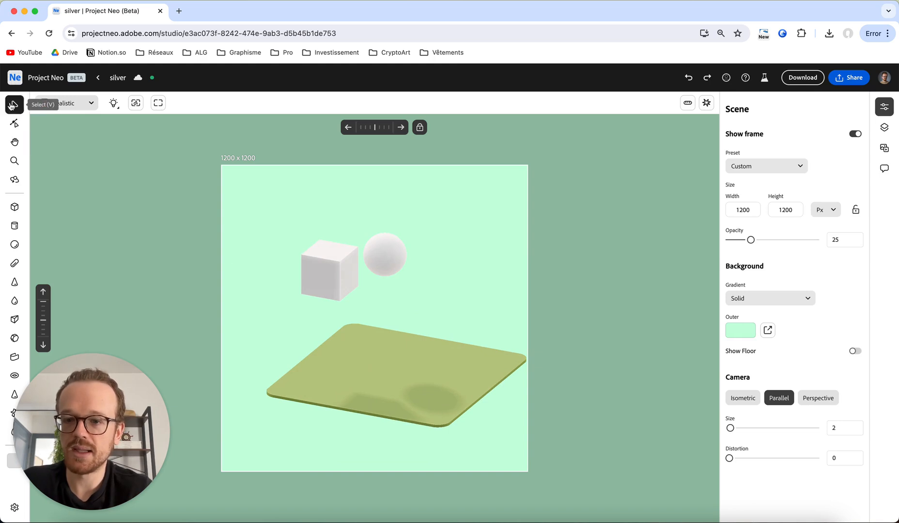
drag(385, 253, 362, 275)
right_drag(362, 276, 382, 270)
drag(381, 270, 358, 258)
click(417, 246)
scroll(387, 272, left, 3)
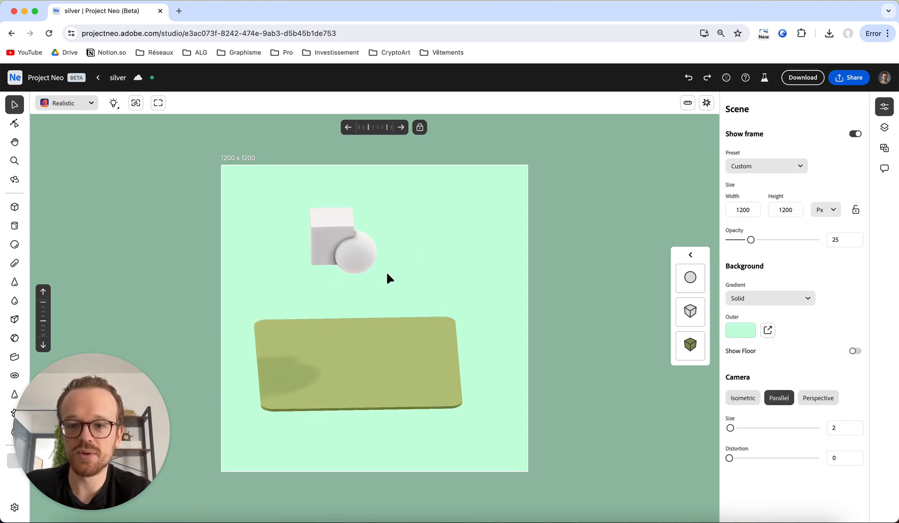
Select the cube and the sphere together and lower them to just above the green plate
scroll(386, 272, up, 1)
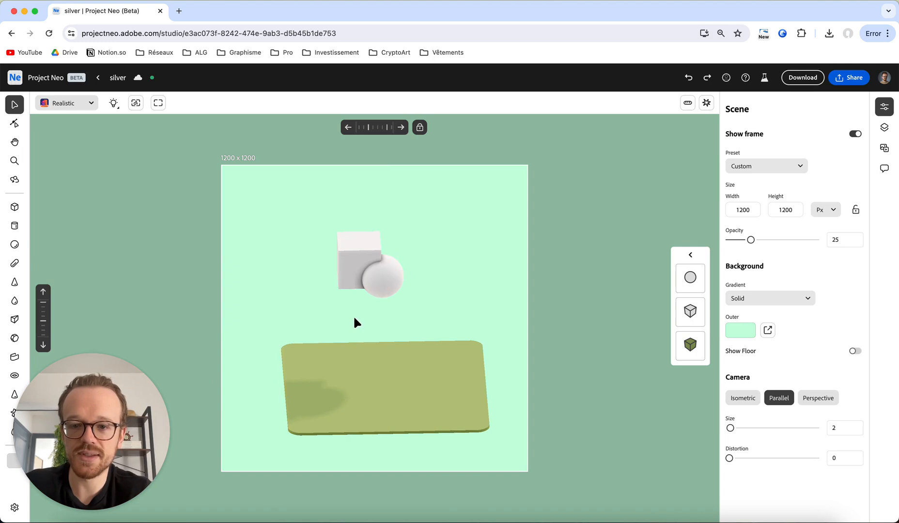
click(355, 263)
key(ctrl+super+space)
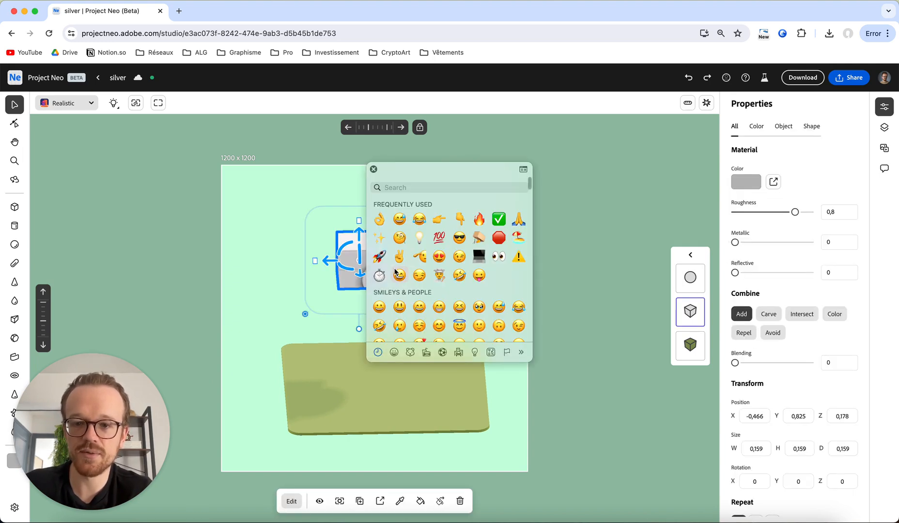
click(373, 169)
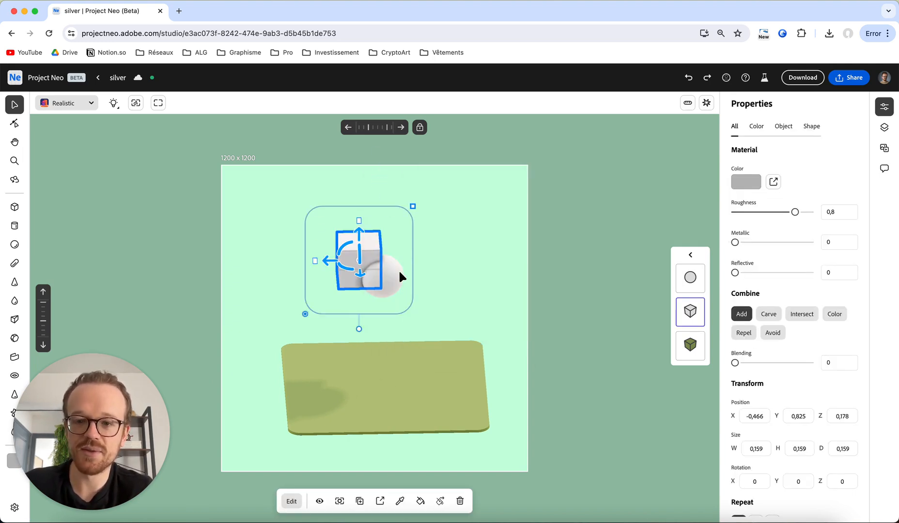
shift+click(392, 285)
drag(367, 235, 373, 304)
mouse_move(446, 310)
right_down()
mouse_move(402, 297)
mouse_move(442, 300)
right_up()
drag(371, 309, 371, 301)
click(453, 298)
right_drag(454, 298, 466, 303)
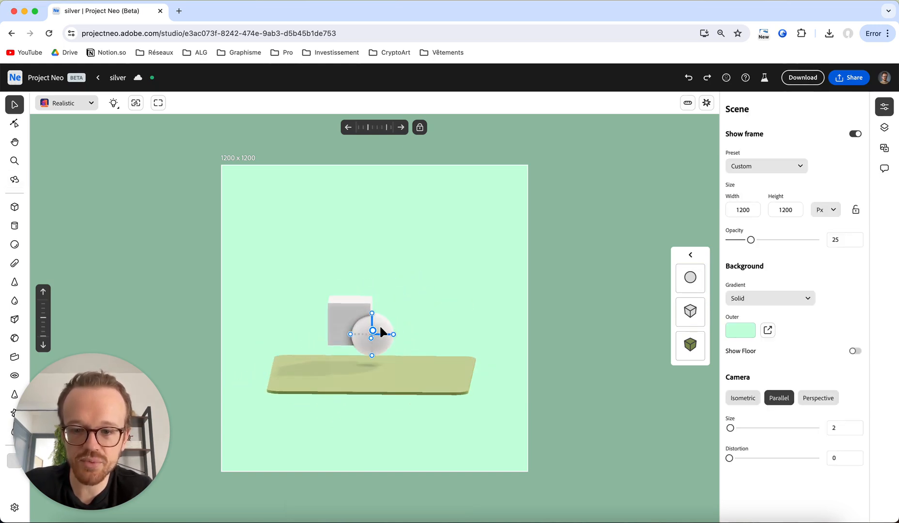
Blend the sphere into the cube with a blending value of about 0.086
click(380, 323)
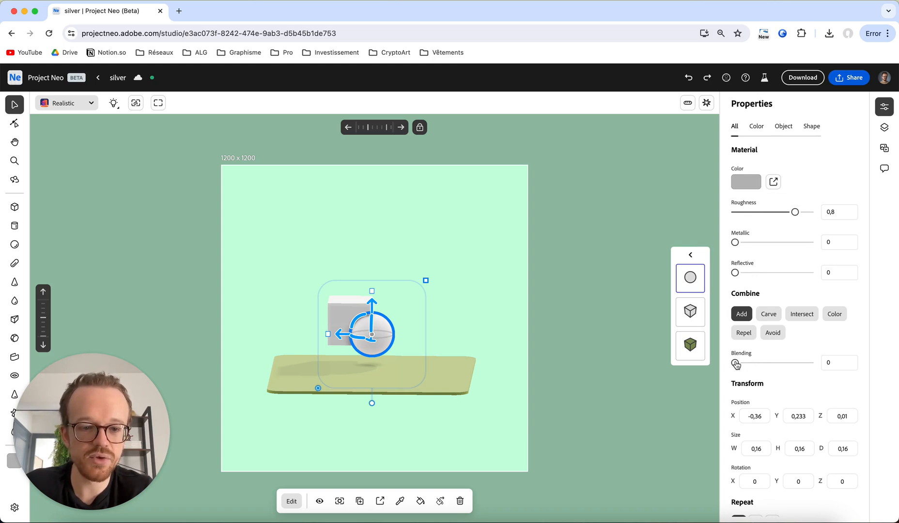
drag(736, 363, 742, 363)
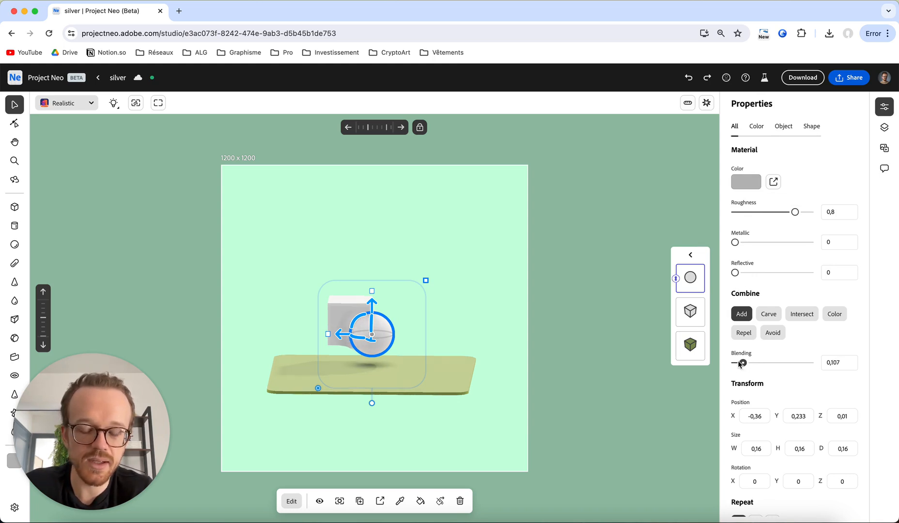
click(433, 317)
Shift the blended sphere to about X -0.269 and Z 0.031
alt+drag(404, 314, 370, 345)
click(416, 340)
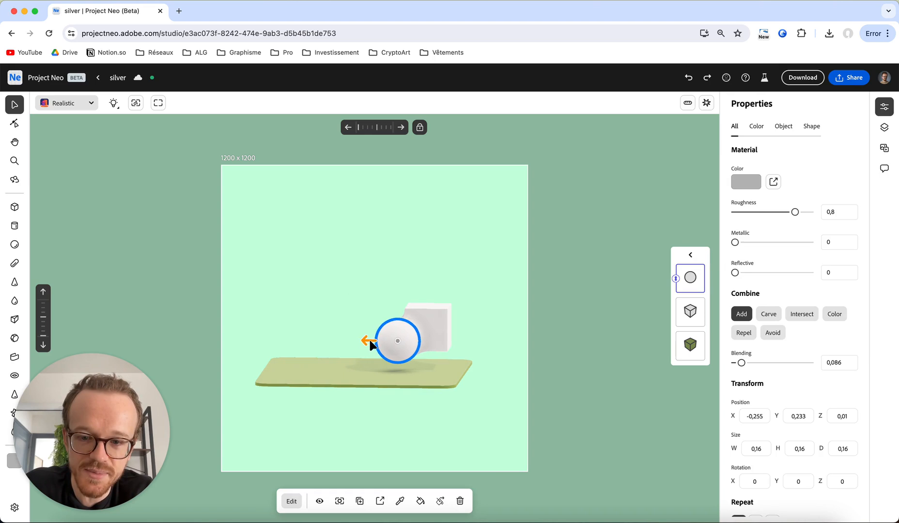
click(365, 307)
scroll(406, 326, up, 5)
drag(341, 275, 318, 279)
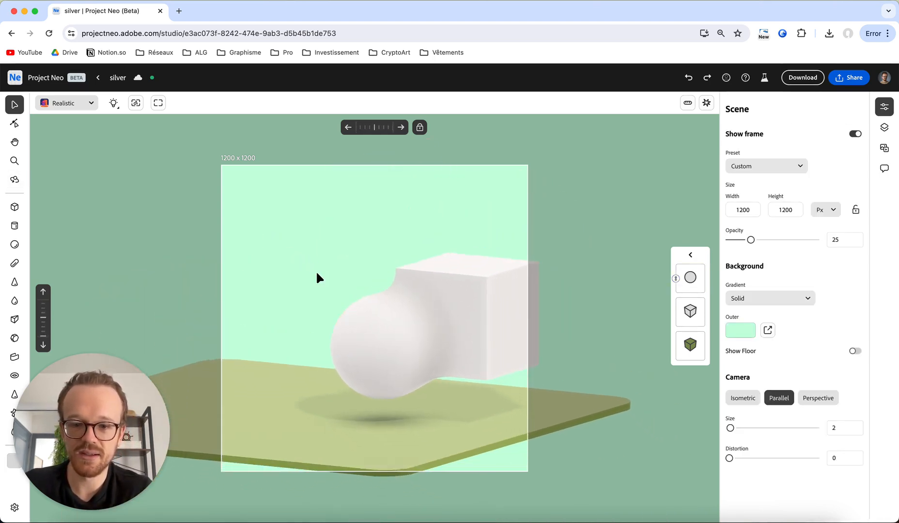
click(321, 293)
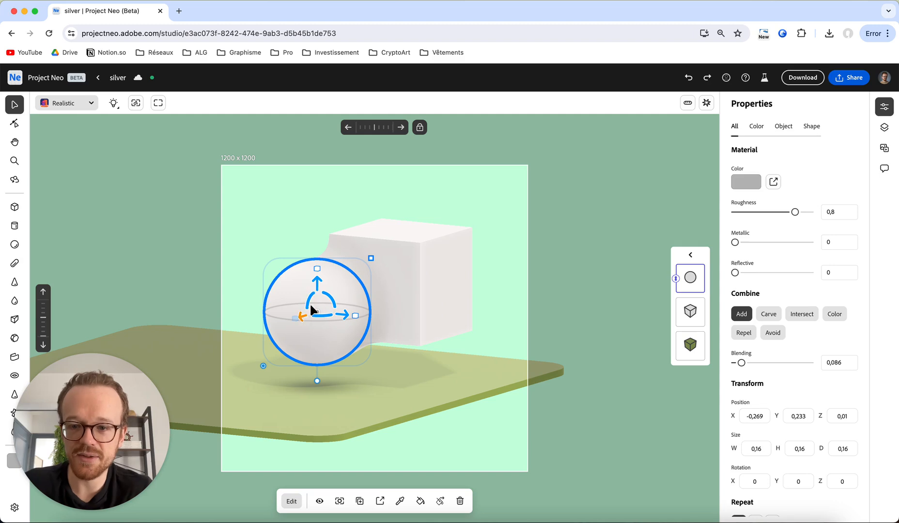
mouse_move(314, 321)
mouse_down()
mouse_move(301, 317)
mouse_move(263, 339)
mouse_move(314, 320)
mouse_up()
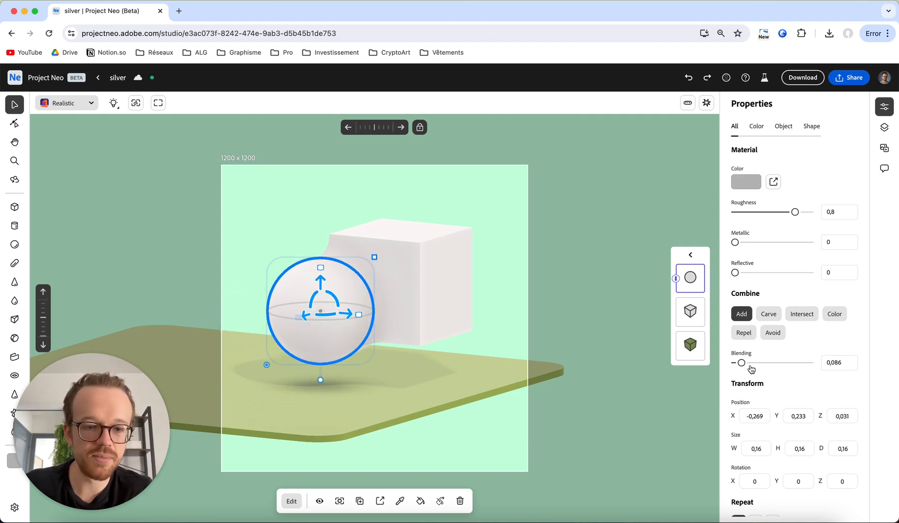
Try a stronger sphere blending of 0.2, reduce it to 0.032, and compare the joint with the cube
drag(741, 365, 750, 368)
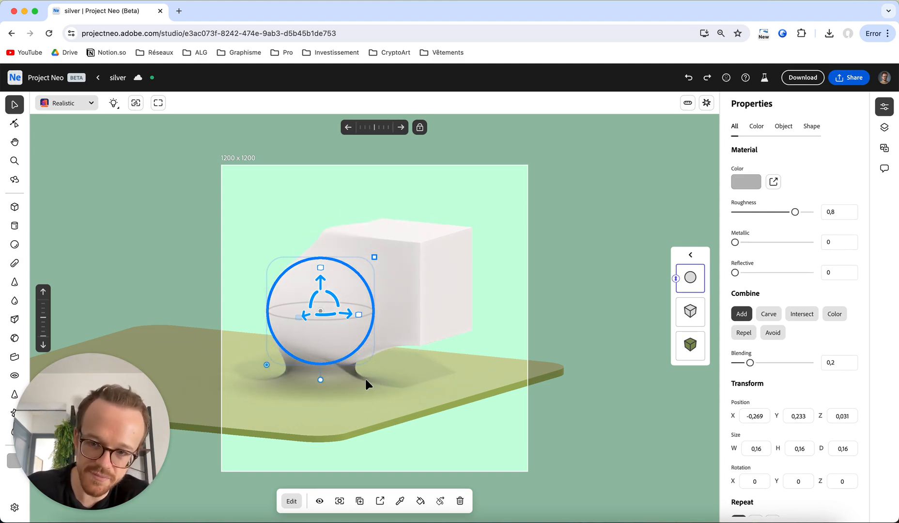
mouse_move(751, 363)
mouse_down()
mouse_move(742, 364)
mouse_move(762, 365)
mouse_move(738, 367)
mouse_up()
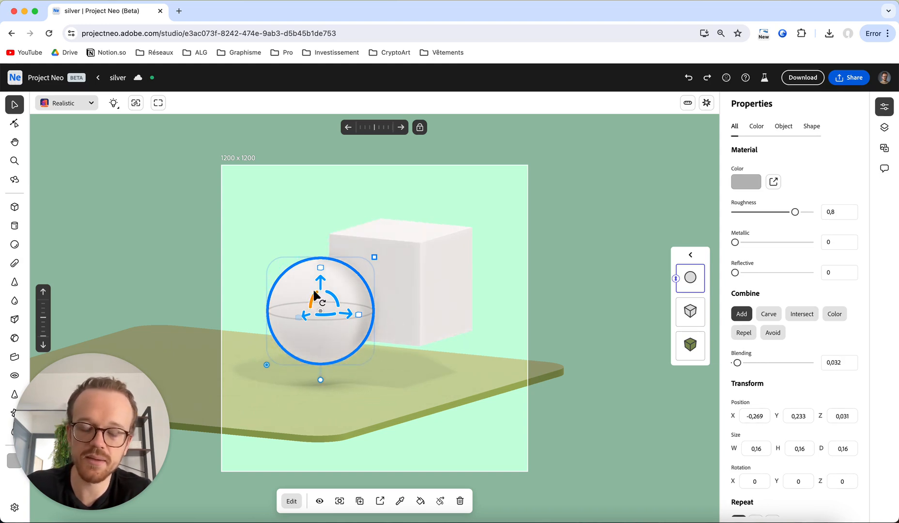
click(436, 353)
click(250, 228)
key(o)
drag(287, 231, 389, 278)
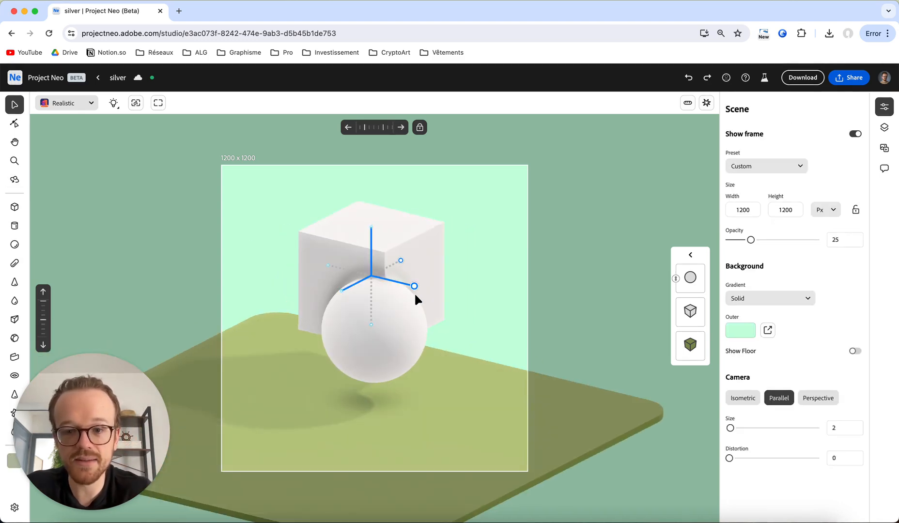
drag(465, 268, 406, 265)
Move the sphere closer to the cube, to about X -0.299, and open its shape for editing
click(344, 310)
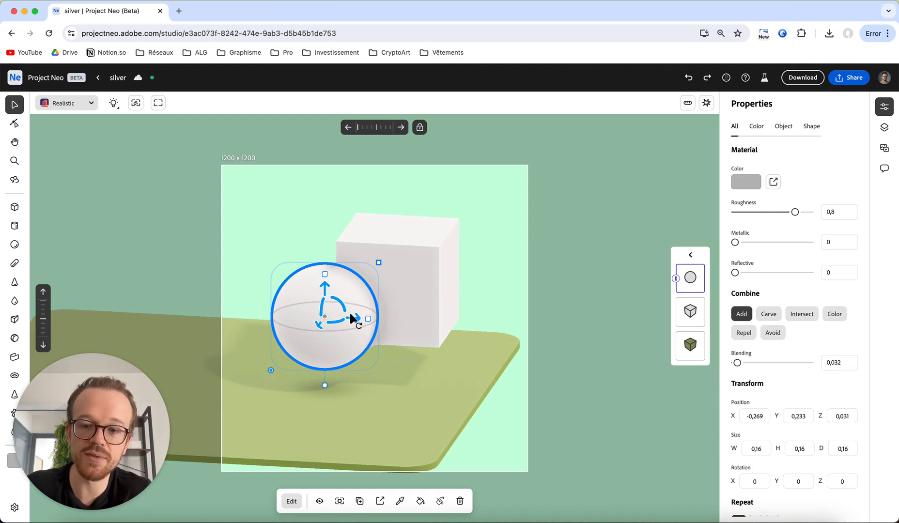
mouse_move(352, 314)
mouse_down()
mouse_move(371, 314)
mouse_move(362, 315)
mouse_up()
double_click(363, 315)
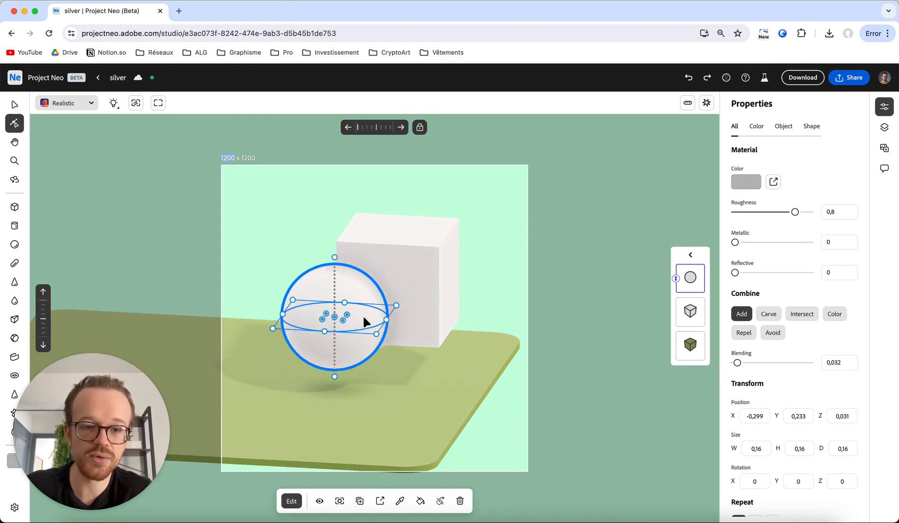
Reset the sphere's blending to 0 and set its combine mode to Carve
drag(738, 364, 708, 366)
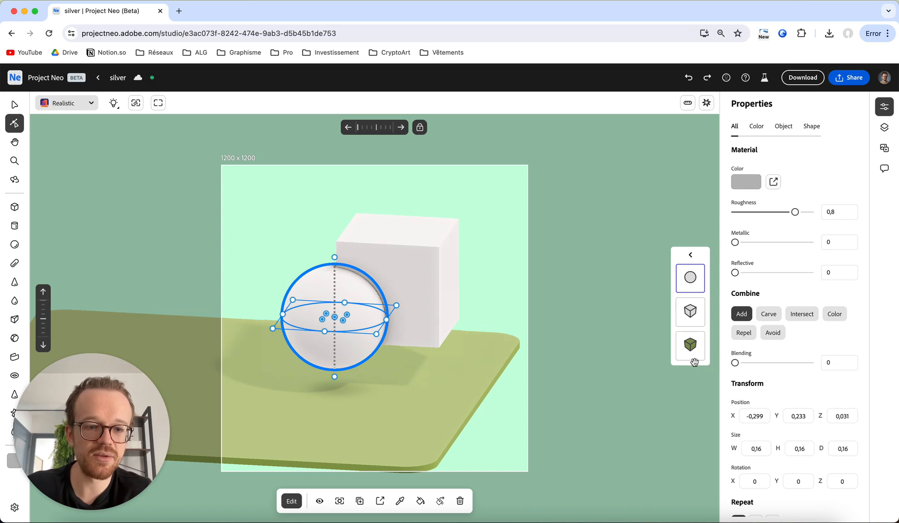
click(768, 314)
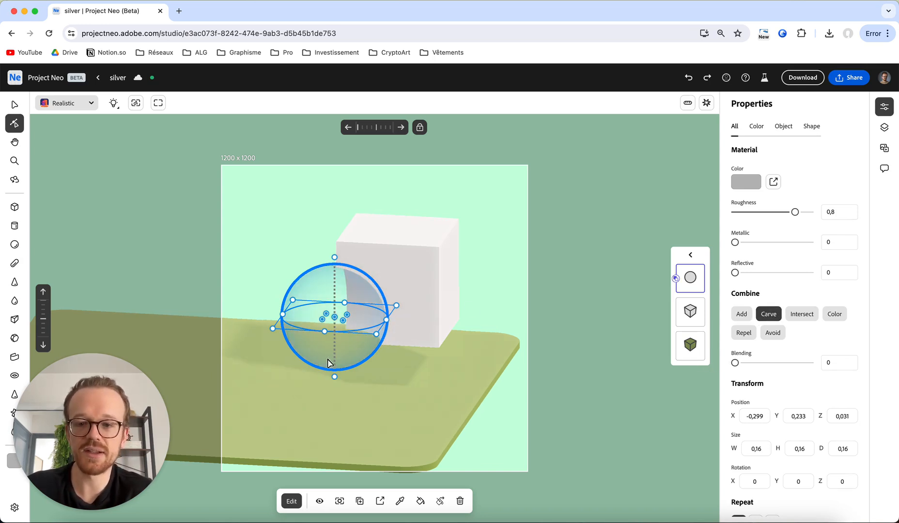
click(509, 282)
Examine the hollow carved into the cube from several angles, with the cube and the sphere selected in turn
right_drag(287, 257, 366, 251)
click(366, 241)
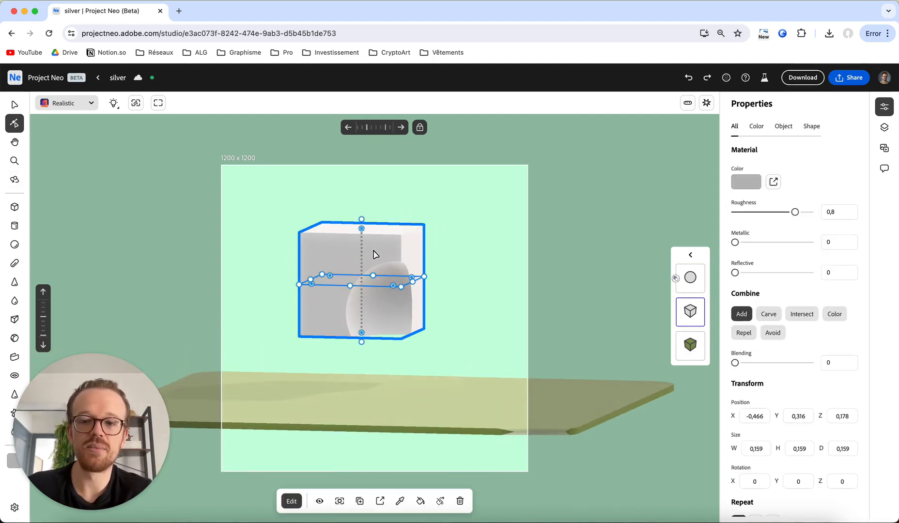
click(401, 328)
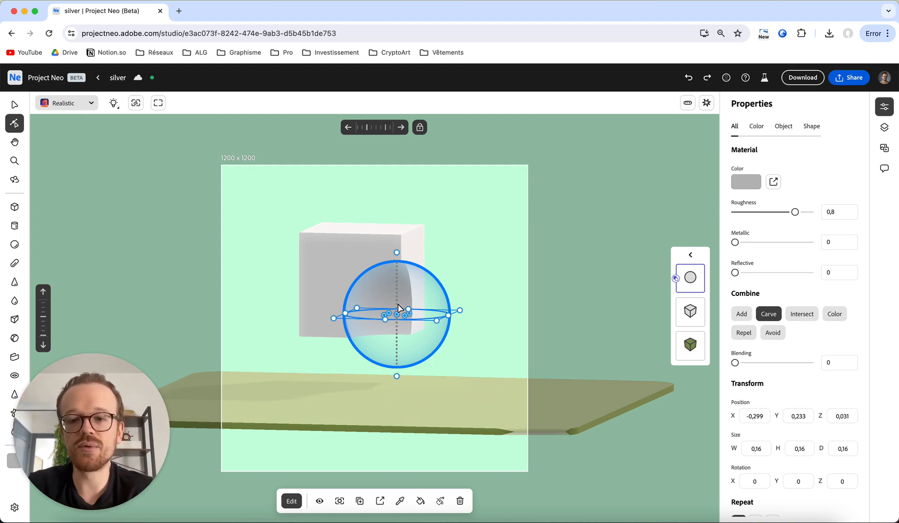
click(481, 228)
right_drag(445, 273, 463, 289)
click(392, 323)
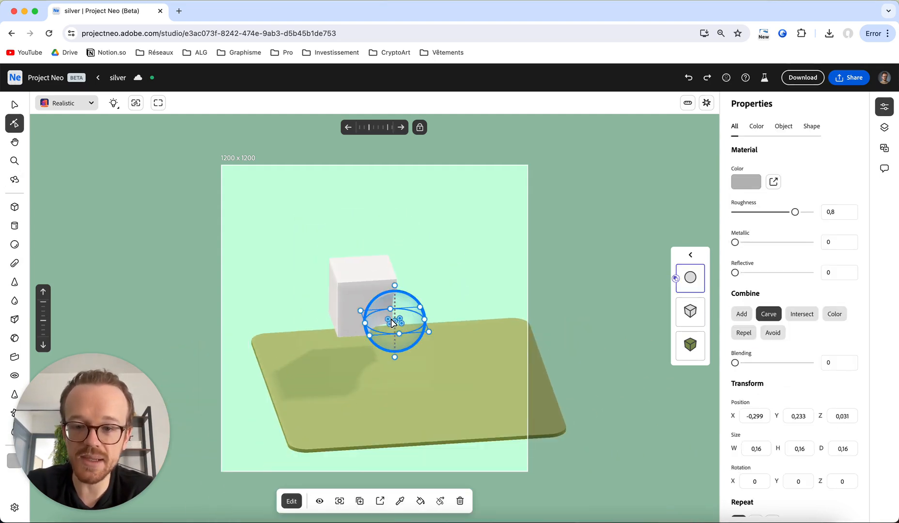
scroll(397, 319, up, 5)
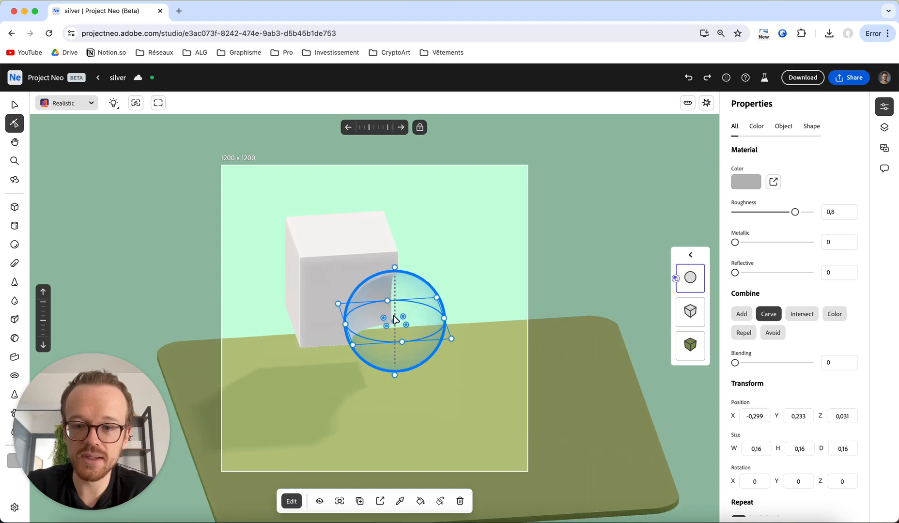
right_drag(439, 251, 404, 247)
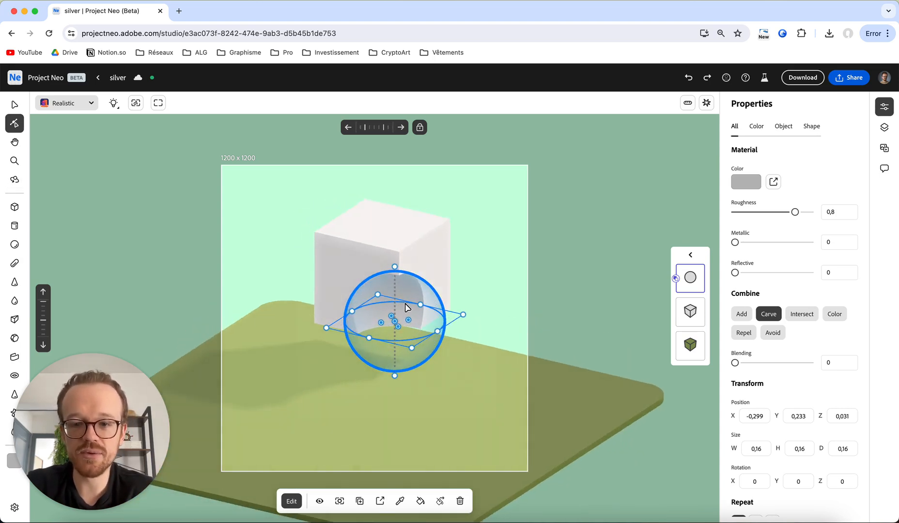
right_drag(444, 280, 458, 305)
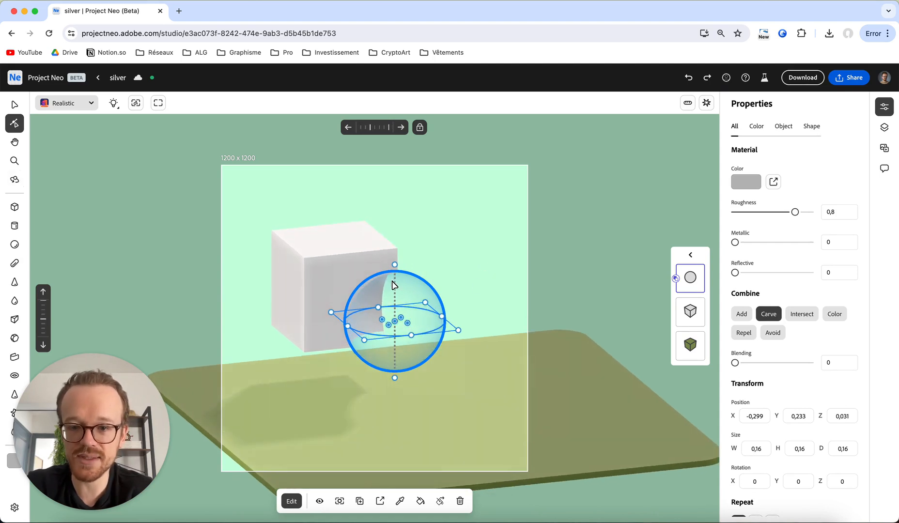
Move the carving sphere across the cube's lower part to about Z 0.144
click(15, 105)
drag(367, 325, 334, 334)
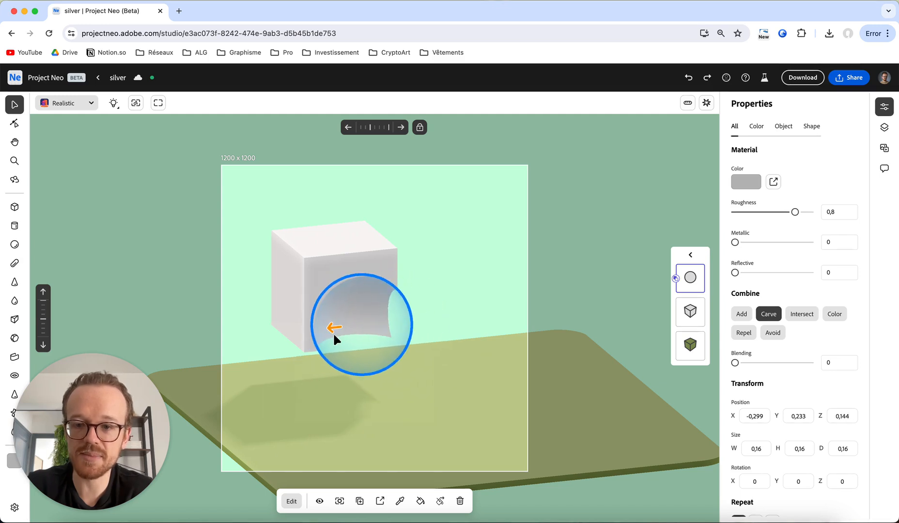
click(468, 275)
key(o)
drag(469, 274, 387, 275)
key(v)
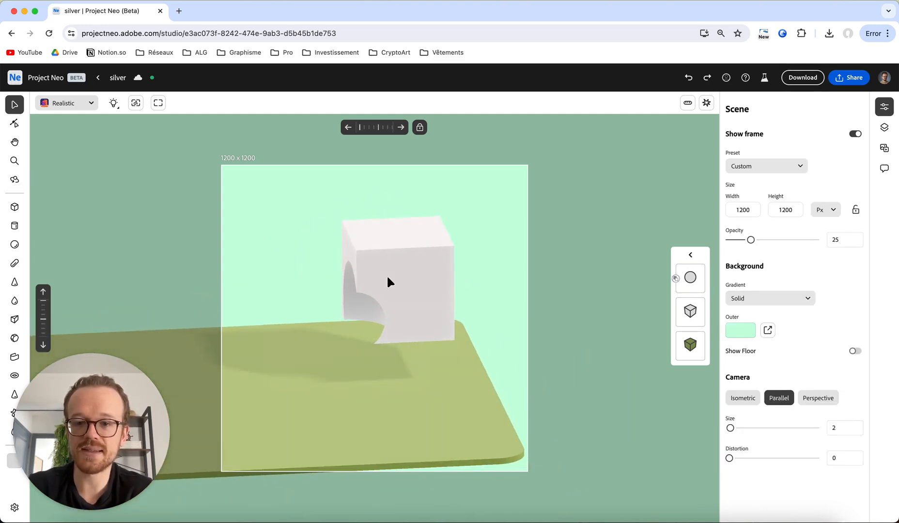
Enlarge the carving sphere to about 0.377 so that it cuts through both the cube and the green plate
click(357, 303)
drag(402, 256, 436, 209)
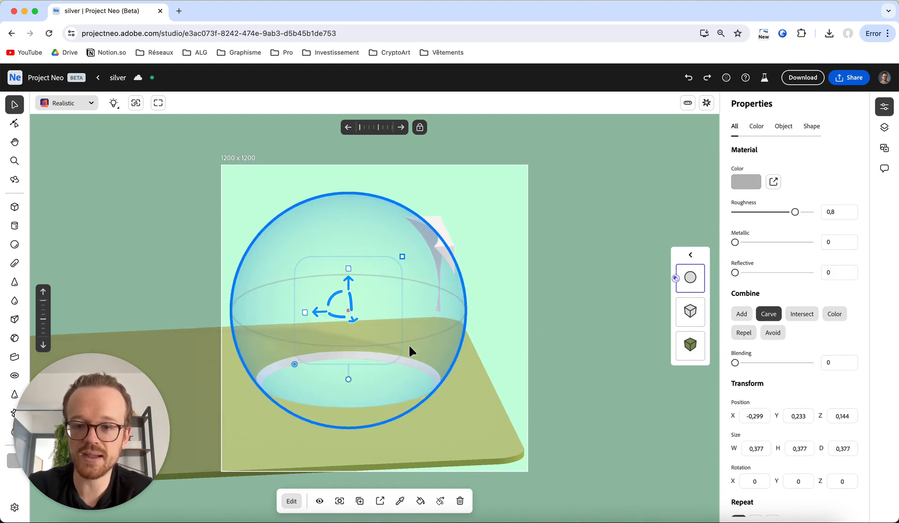
click(491, 334)
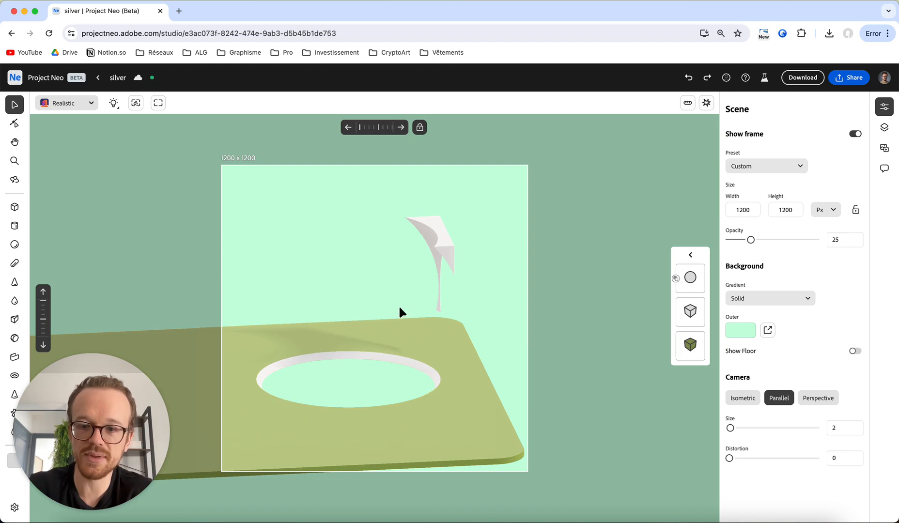
click(352, 344)
click(397, 240)
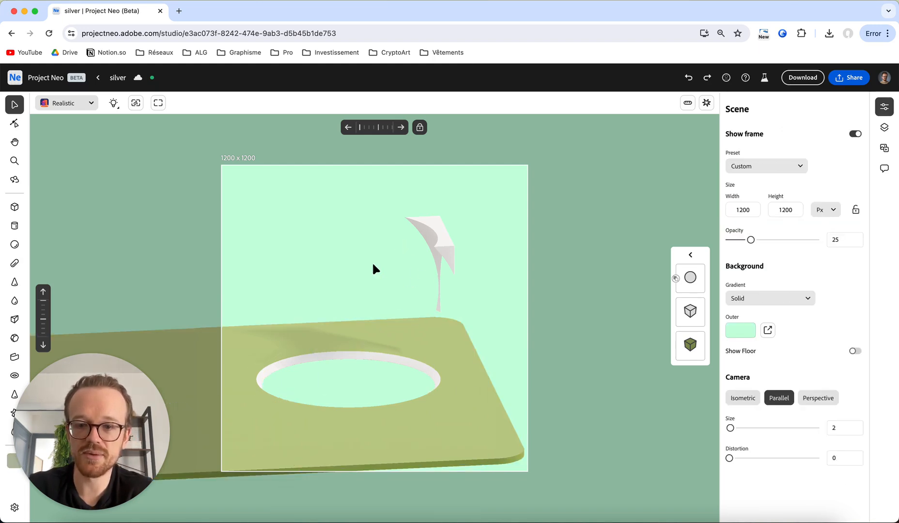
drag(309, 320, 347, 258)
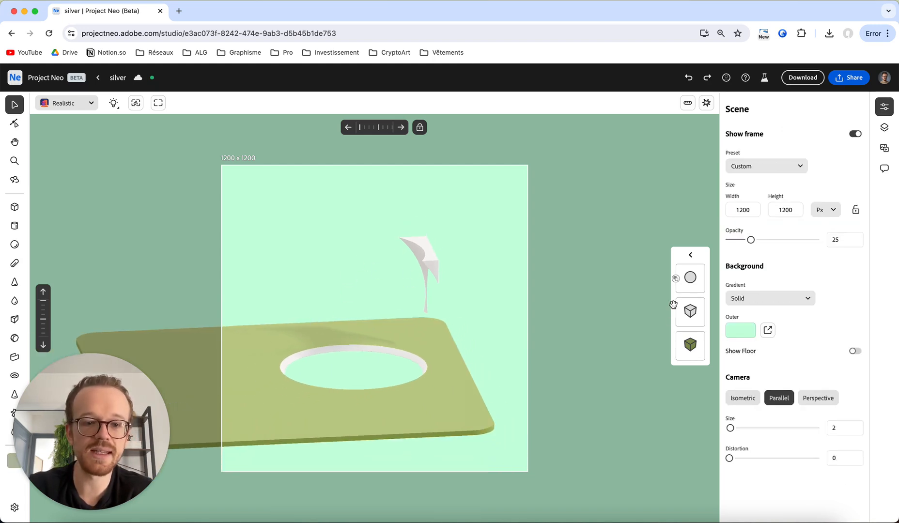
Reselect the hidden carving sphere and move it clear of the plate, to about X -0.171 and Y 0.486
click(691, 285)
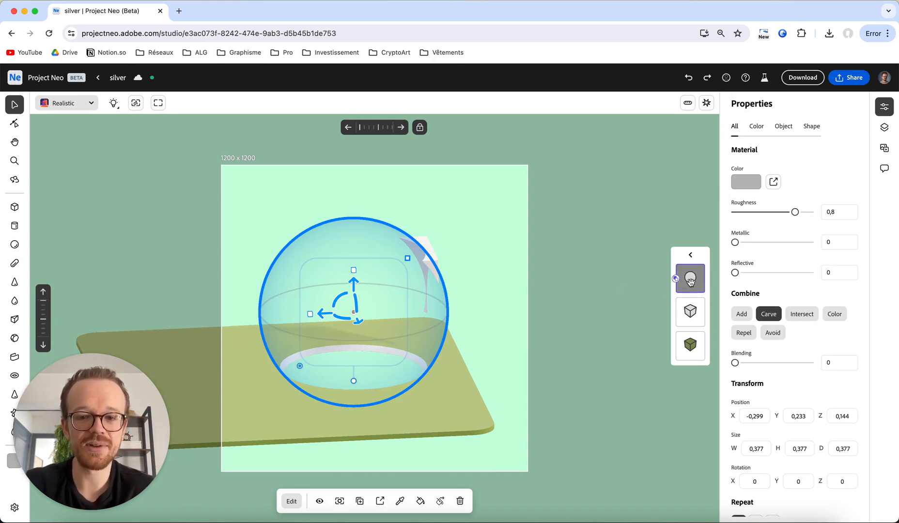
drag(323, 314, 292, 313)
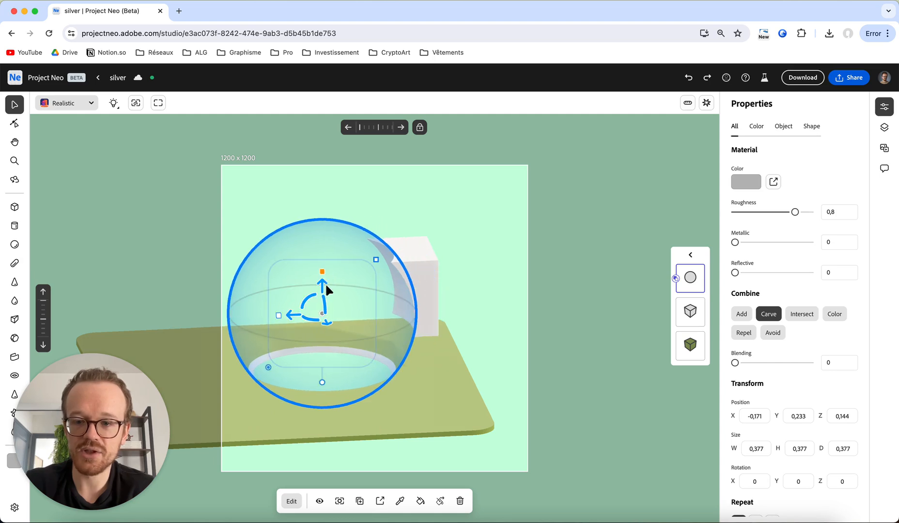
drag(322, 284, 399, 293)
Add a second cube about 0.188 in size and move it beside the carved one, to about X -0.06, Y 0.423, Z 0.128
click(15, 207)
click(251, 222)
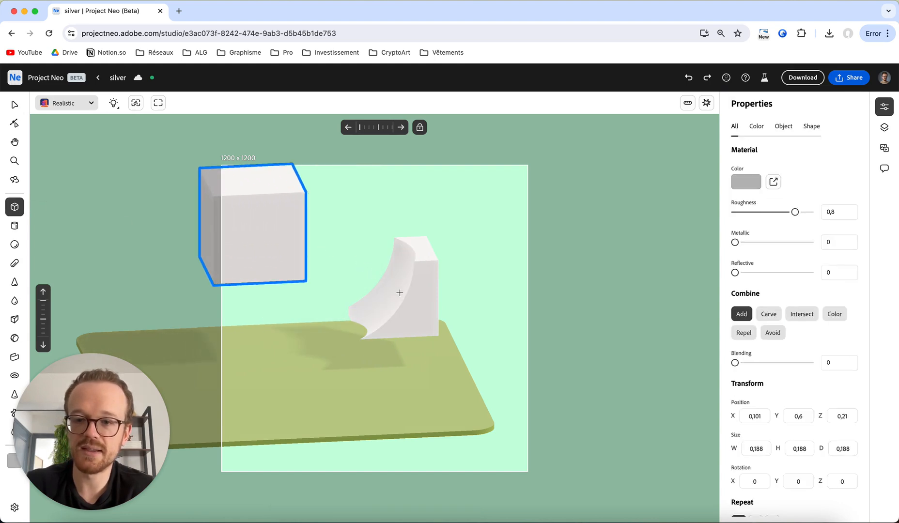
click(16, 107)
drag(274, 199, 308, 244)
click(364, 256)
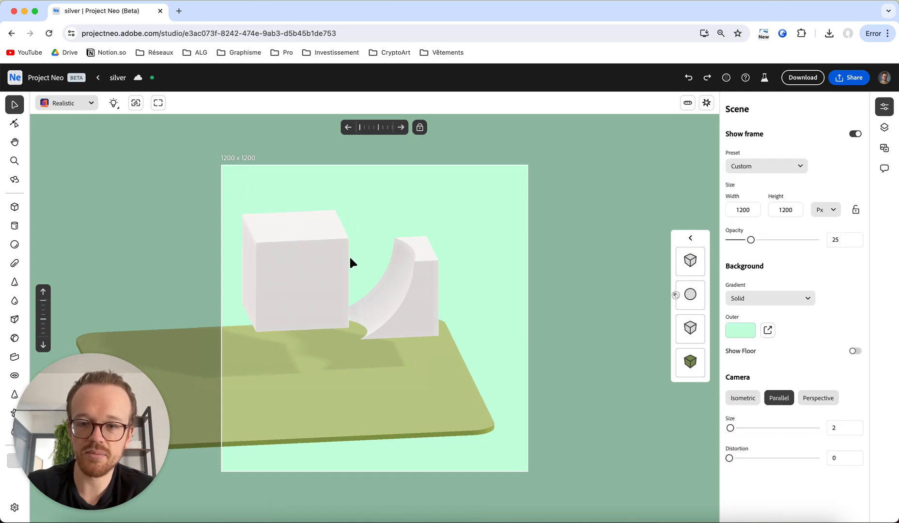
Reorder the carving sphere above the new cube in the layer stack so that it cuts both cubes
click(691, 296)
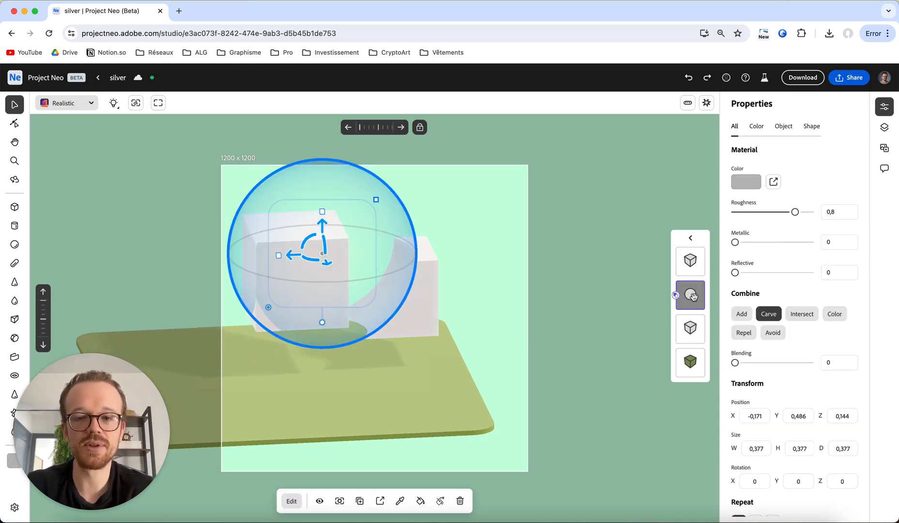
drag(695, 251, 692, 250)
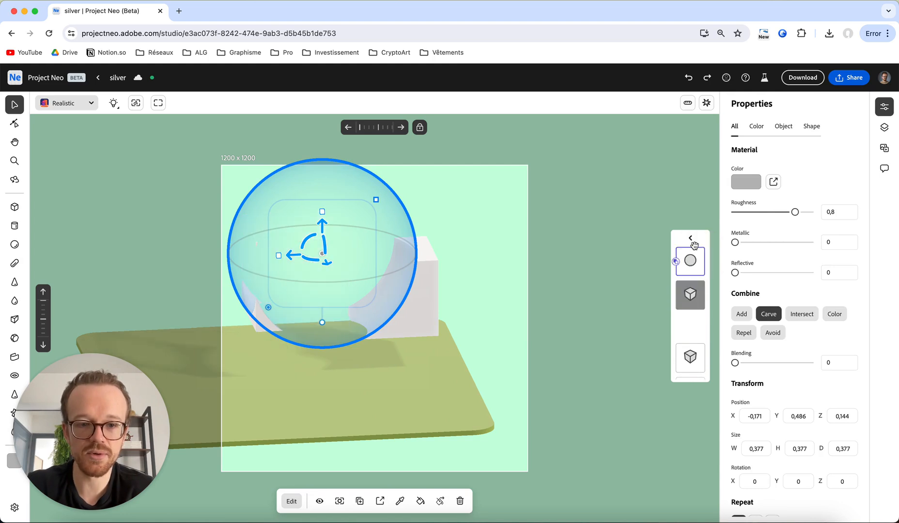
click(528, 251)
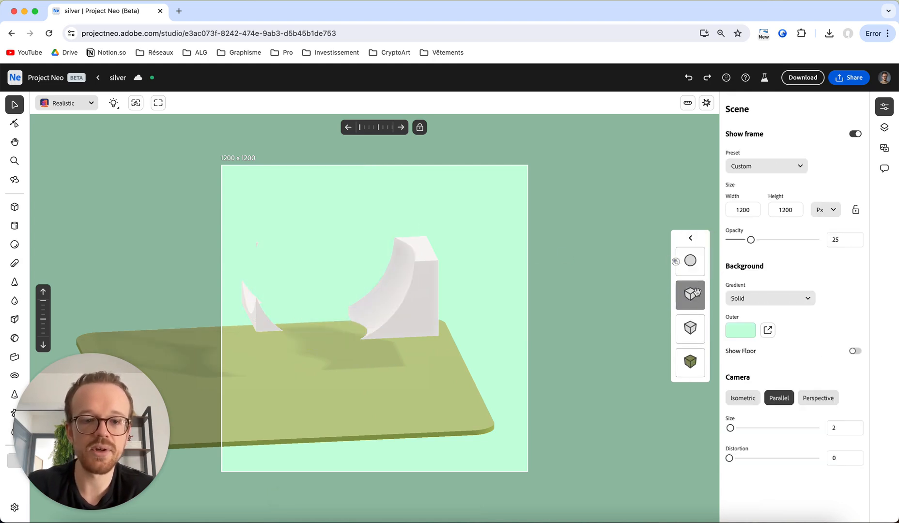
click(693, 295)
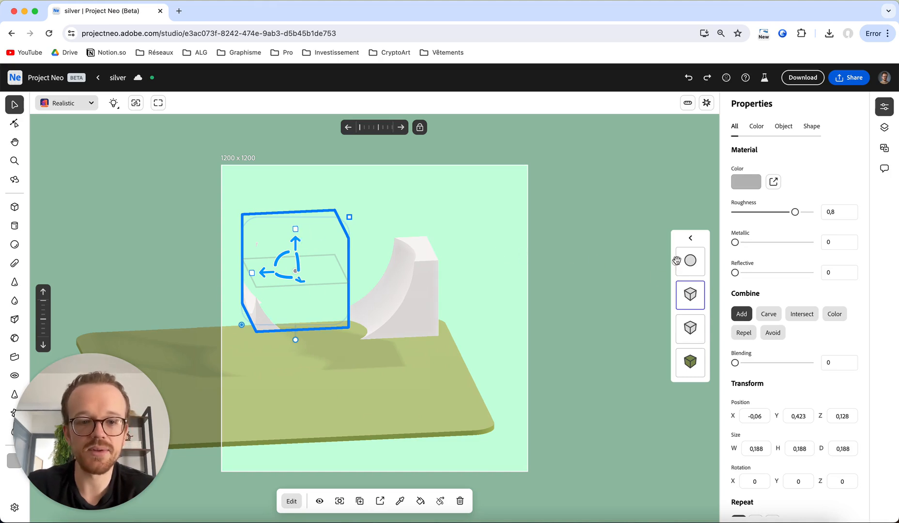
click(679, 271)
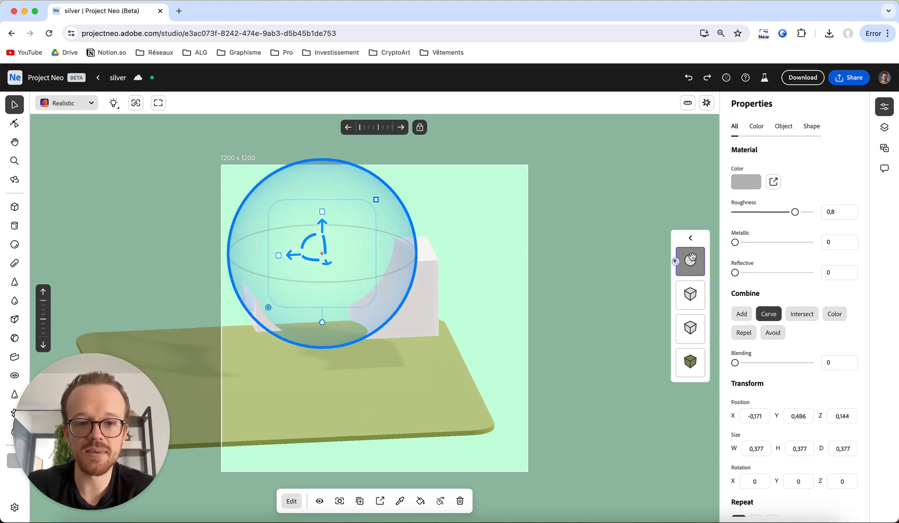
Move the carving sphere between the two cubes, to about X -0.257, Y 0.49, Z 0.132, and scale it to about 0.291
click(291, 216)
drag(341, 208, 344, 230)
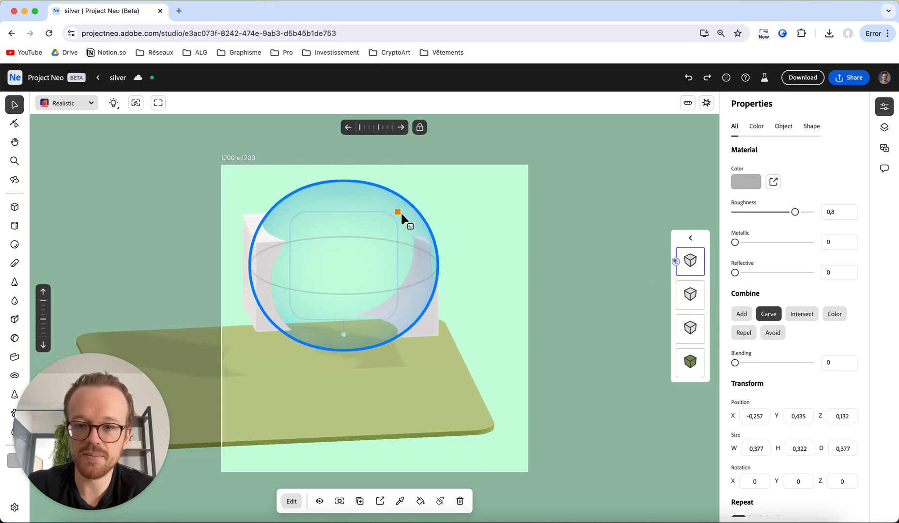
key(super+z)
drag(397, 199, 387, 211)
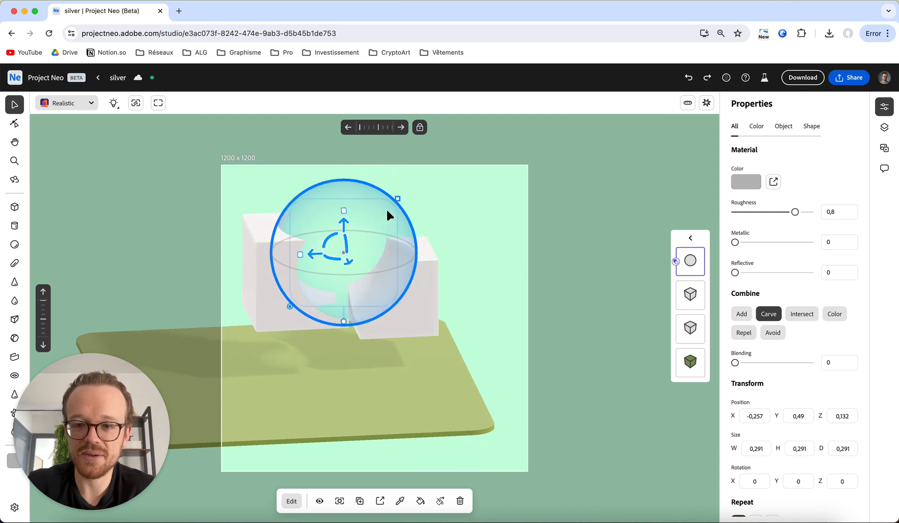
Reorder the second cube above the carving sphere in the layer stack so that the sphere cuts only the first cube
click(697, 296)
drag(693, 298, 693, 250)
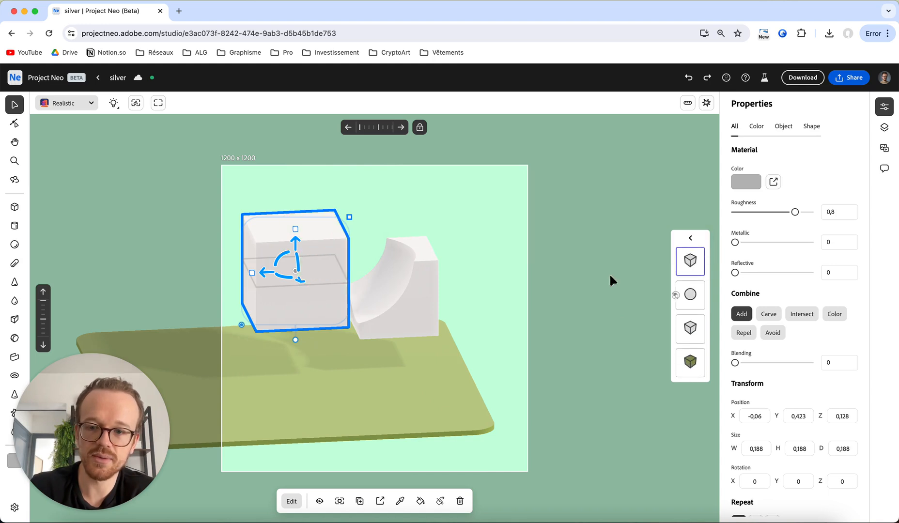
click(582, 261)
key(o)
mouse_move(520, 271)
mouse_down()
mouse_move(507, 283)
mouse_move(486, 275)
mouse_move(518, 275)
mouse_up()
key(v)
click(692, 262)
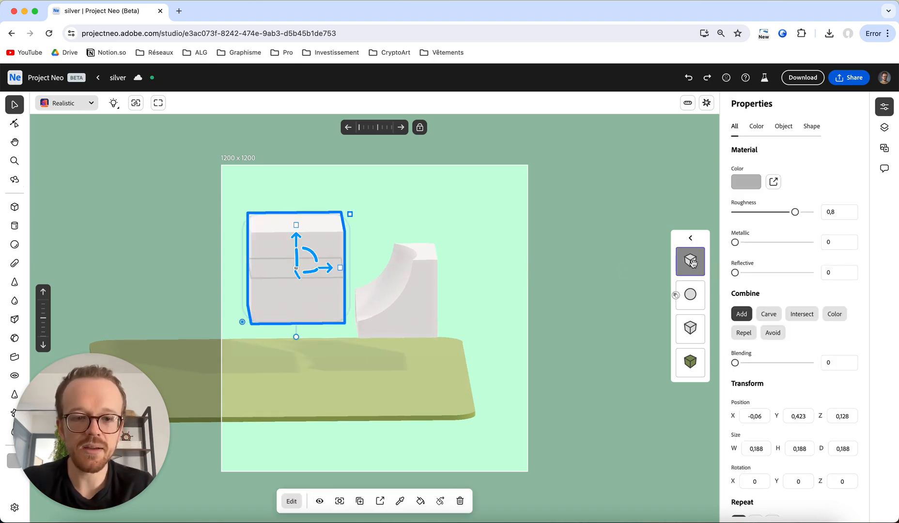
click(691, 294)
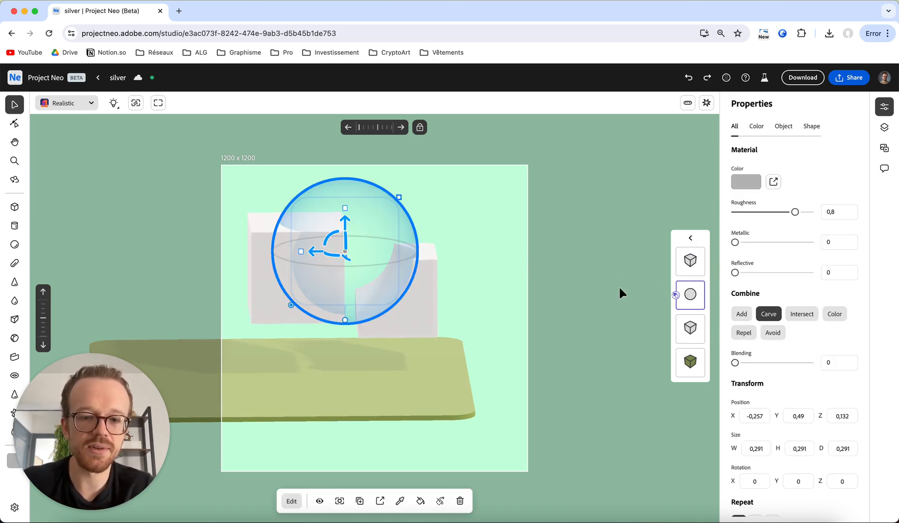
Delete the uncut second cube from the scene
click(690, 268)
key(Delete)
click(408, 292)
click(372, 219)
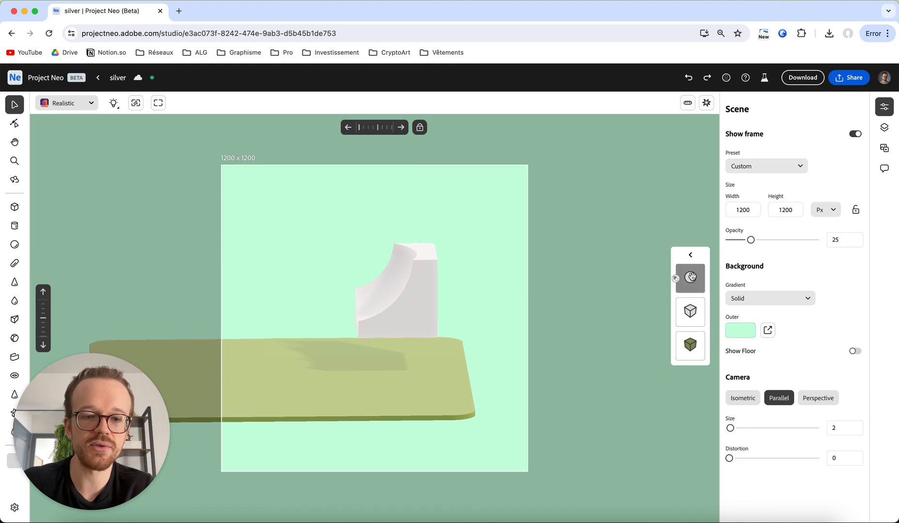
Set the sphere to Repel, move it into the plate at about X 0.008, Y 0.248, Z 0.091, and set blending to about 0.087
click(690, 277)
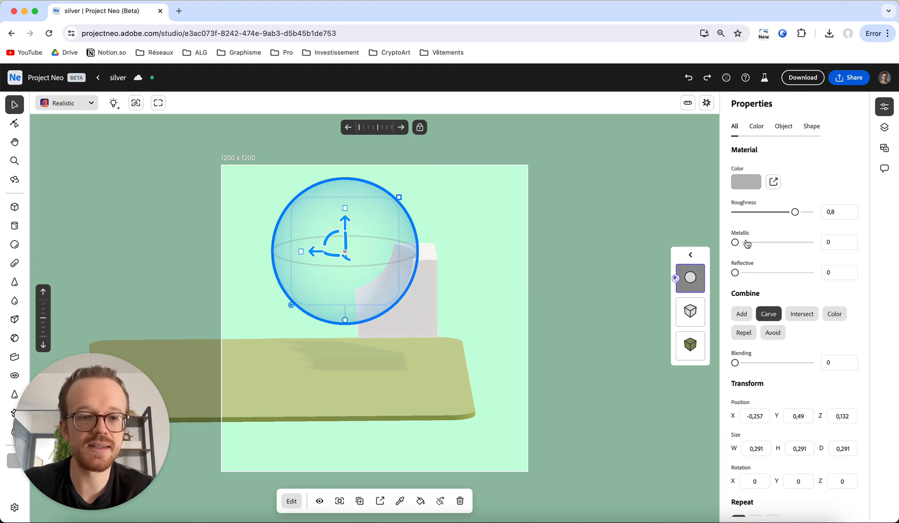
click(743, 340)
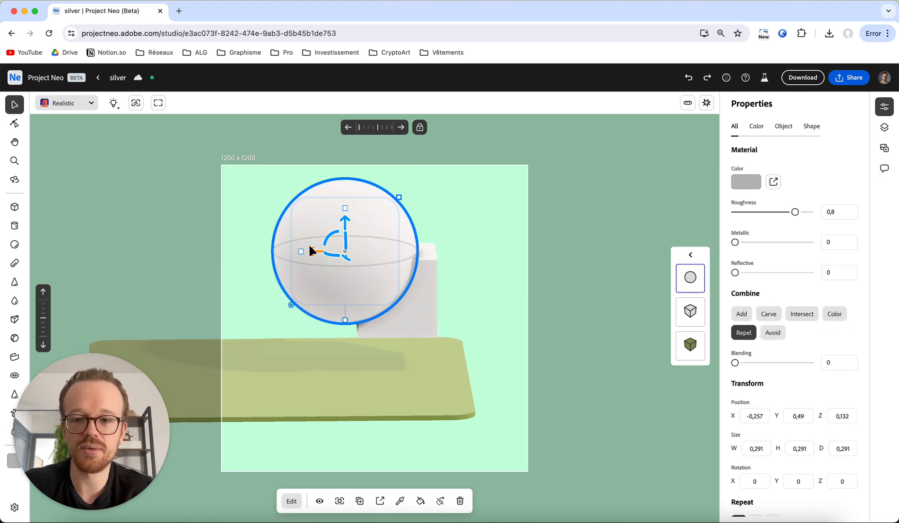
drag(380, 209, 312, 271)
mouse_move(736, 363)
mouse_down()
mouse_move(747, 364)
mouse_move(740, 365)
mouse_up()
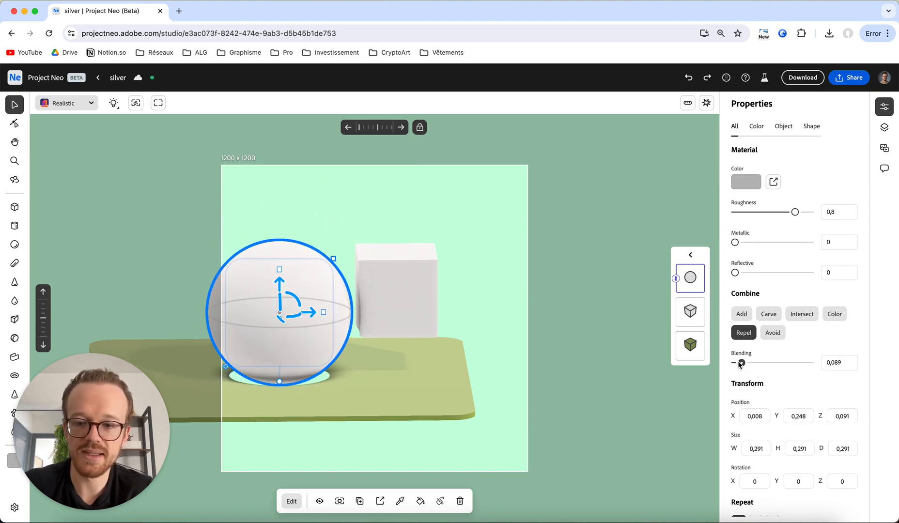
Raise the repelling sphere above the plate and move the cube away from it, to about X -0.466, Y 0.316, Z -0.482
right_drag(362, 430, 380, 424)
scroll(380, 424, down, 3)
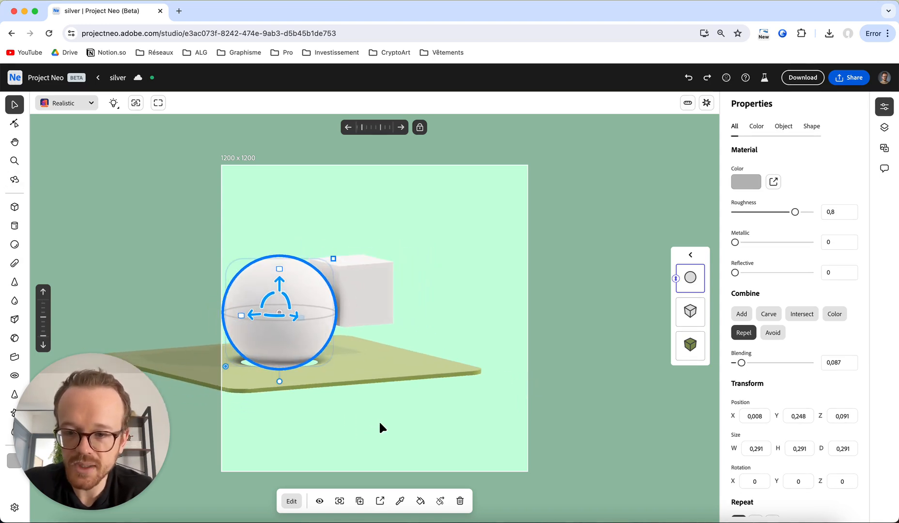
scroll(380, 423, left, 4)
drag(369, 287, 370, 253)
click(458, 281)
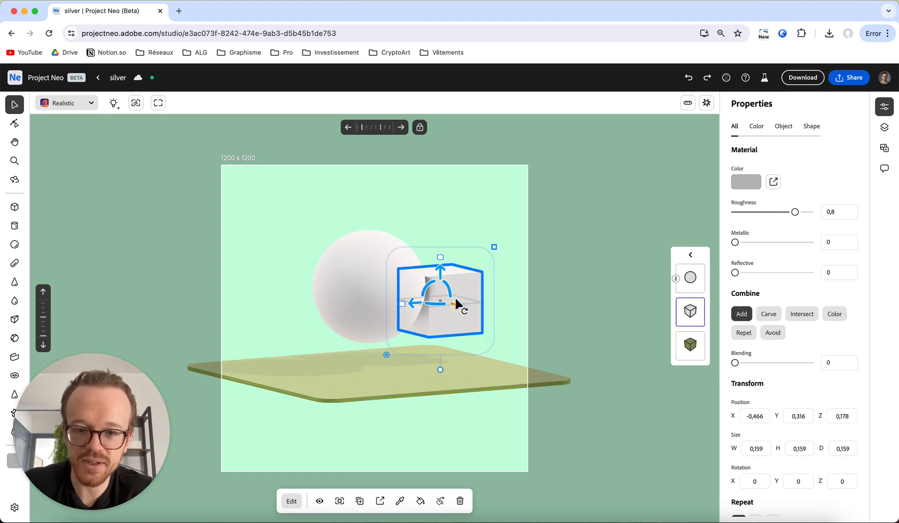
drag(454, 300, 519, 319)
Set the sphere's blending to 0 and lower it into the plate, to about Y 0.114
click(395, 276)
drag(369, 250, 367, 295)
drag(743, 364, 711, 374)
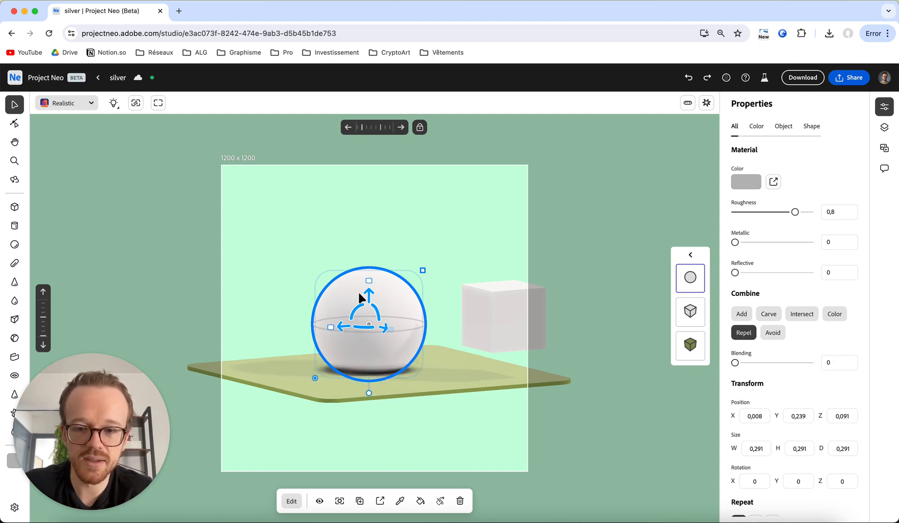
drag(368, 291, 369, 314)
Try the Intersect, Carve and Add combine modes on the sphere sunk into the plate
click(807, 317)
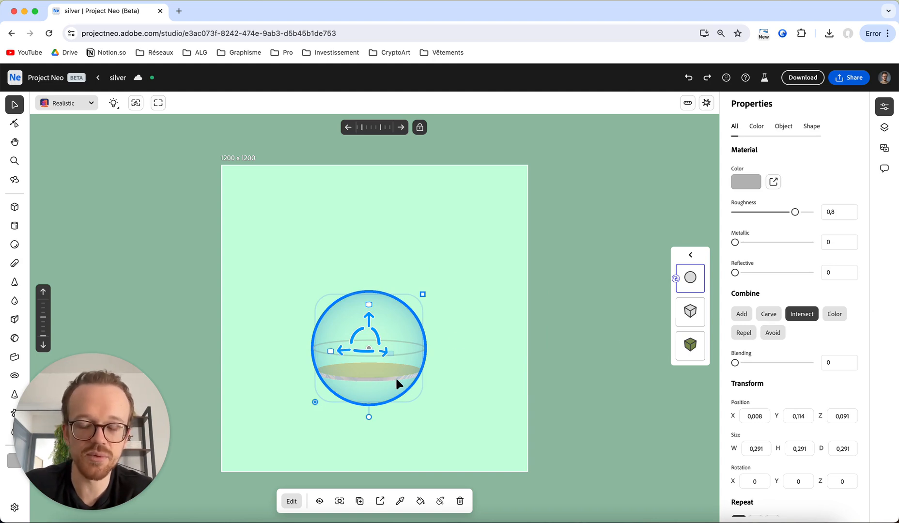
click(769, 314)
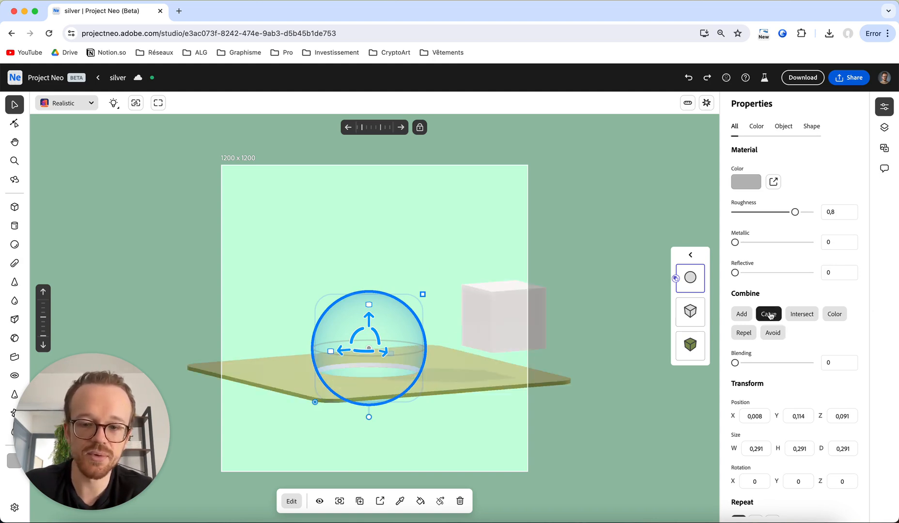
click(742, 316)
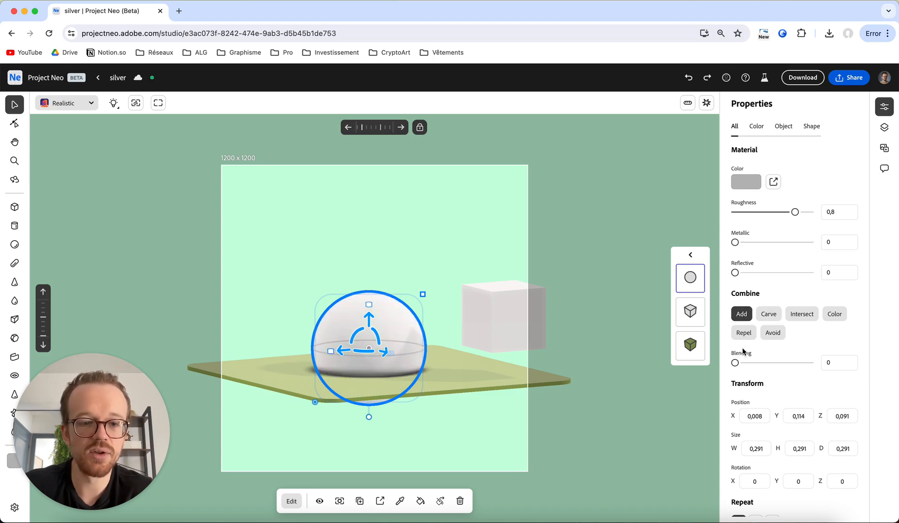
Switch the sphere to Avoid, raise it to about Y 0.312 and set its blending to about 0.408
click(779, 337)
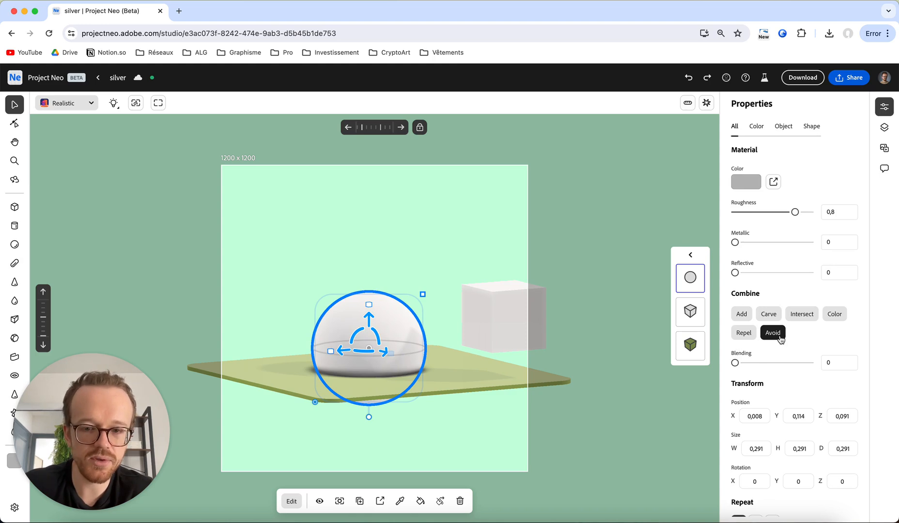
drag(367, 320, 368, 281)
drag(737, 362, 766, 364)
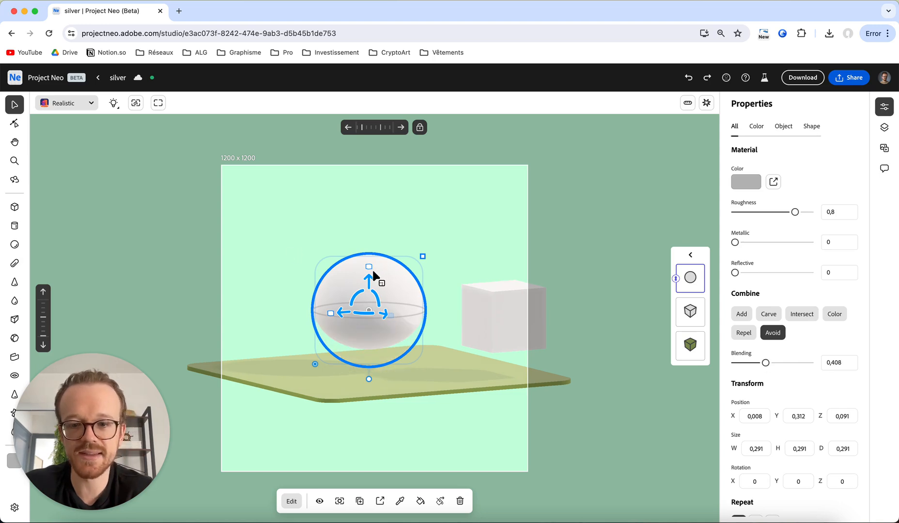
Adjust the sphere's height and Avoid blending until it flattens above the plate, at about Y 0.177 with blending 0.321
mouse_move(368, 282)
mouse_down()
mouse_move(367, 208)
mouse_move(379, 275)
mouse_up()
drag(770, 364, 753, 363)
drag(368, 275, 379, 314)
right_drag(456, 441, 457, 439)
drag(368, 314, 383, 381)
mouse_move(753, 365)
mouse_down()
mouse_move(787, 365)
mouse_move(749, 373)
mouse_move(758, 377)
mouse_up()
drag(368, 375, 359, 306)
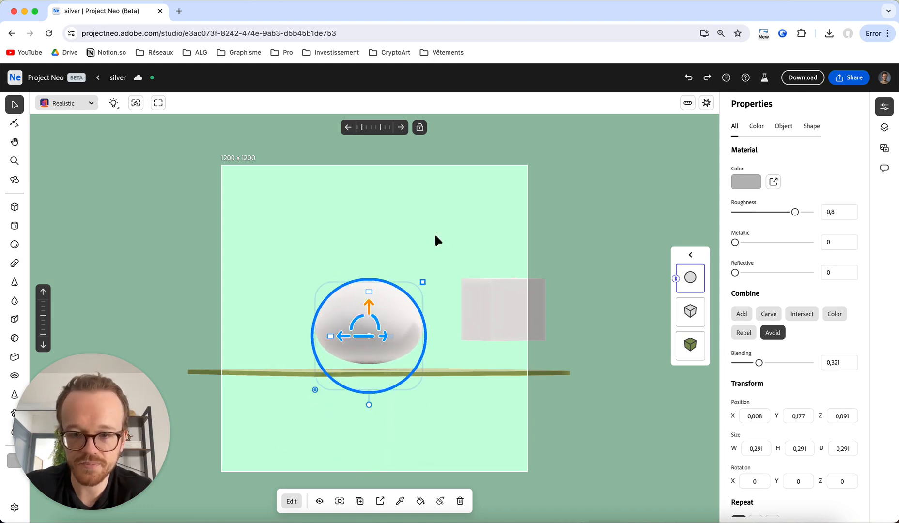
Examine from several angles how the avoiding sphere deforms above the plate
click(437, 223)
right_drag(431, 235, 366, 314)
click(399, 316)
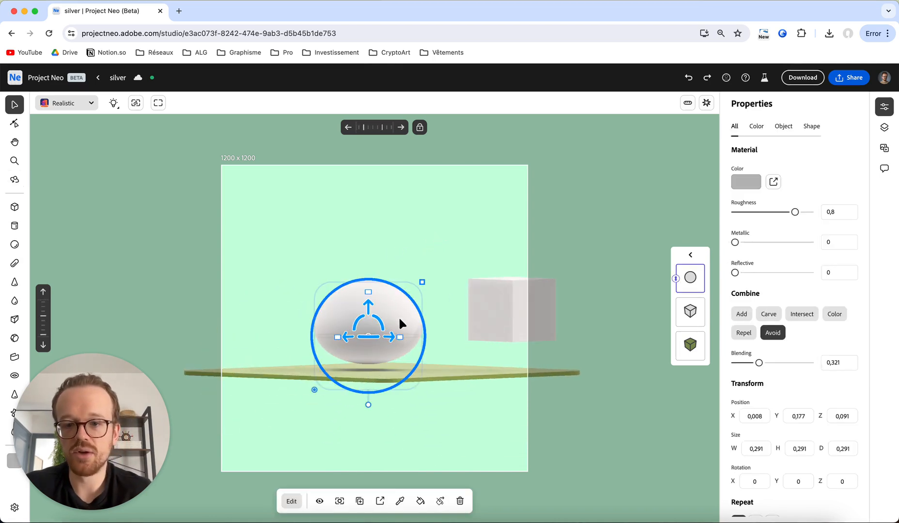
click(371, 243)
right_drag(371, 247, 424, 247)
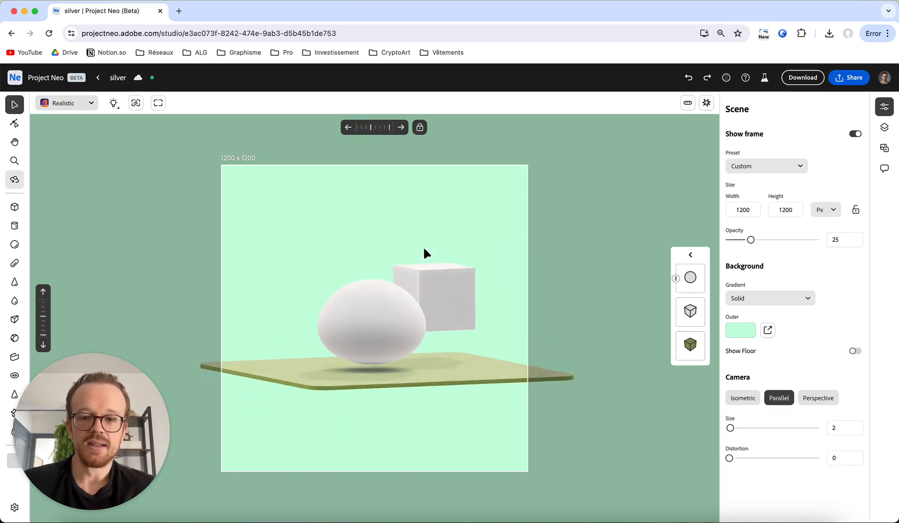
click(391, 296)
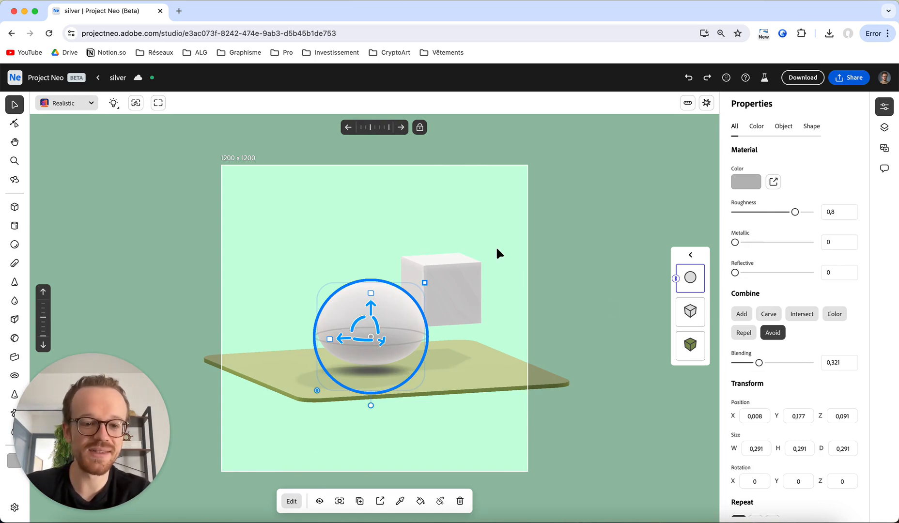
right_drag(496, 246, 480, 262)
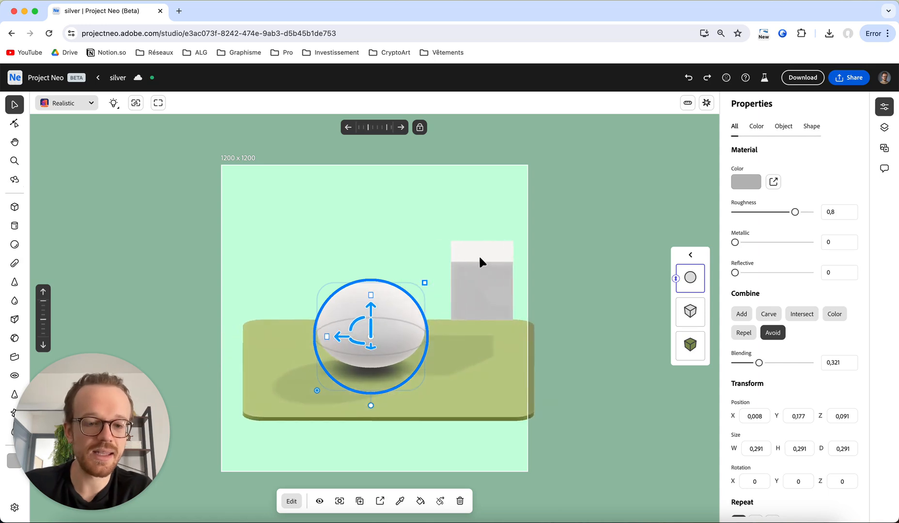
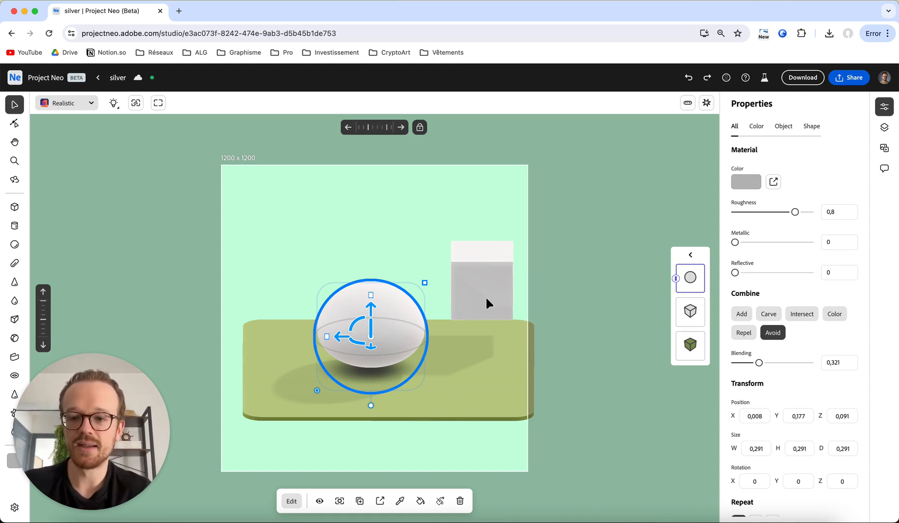
right_drag(310, 220, 351, 225)
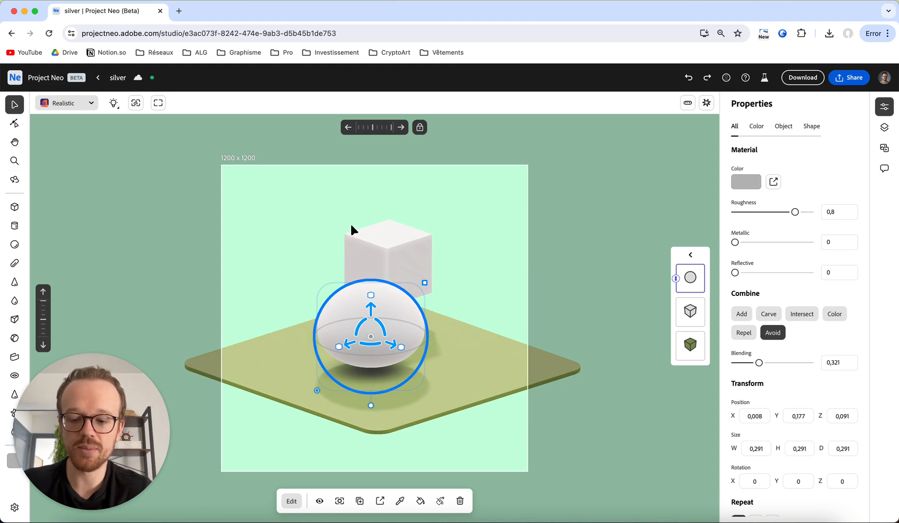
Delete the sphere, the cube and the green plate to empty the scene
key(Delete)
click(399, 262)
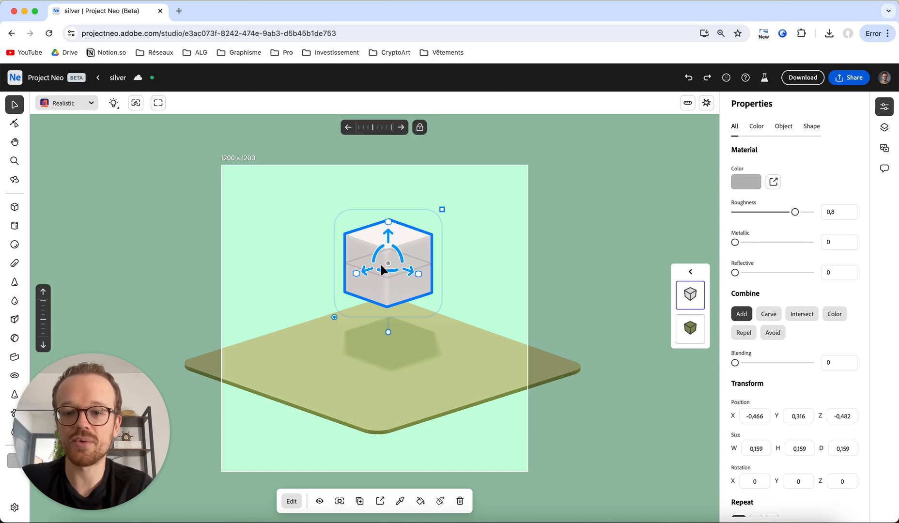
key(Delete)
click(394, 341)
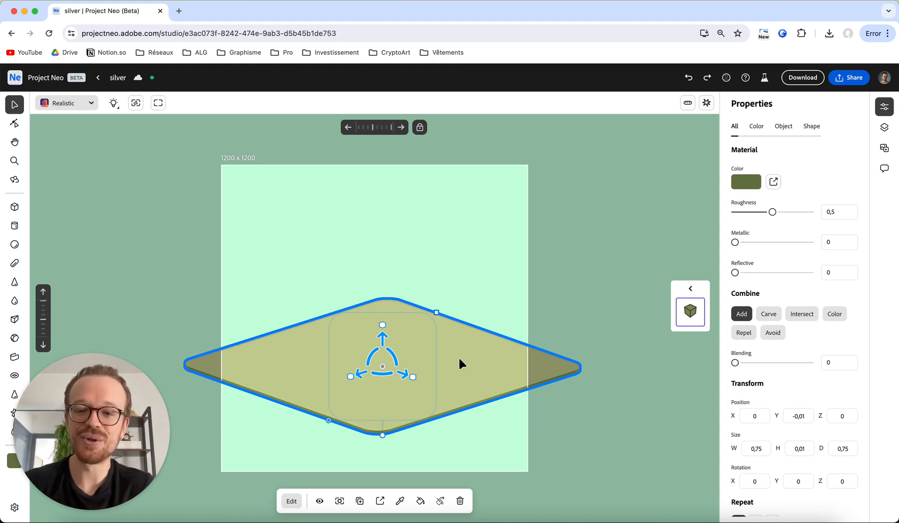
key(Delete)
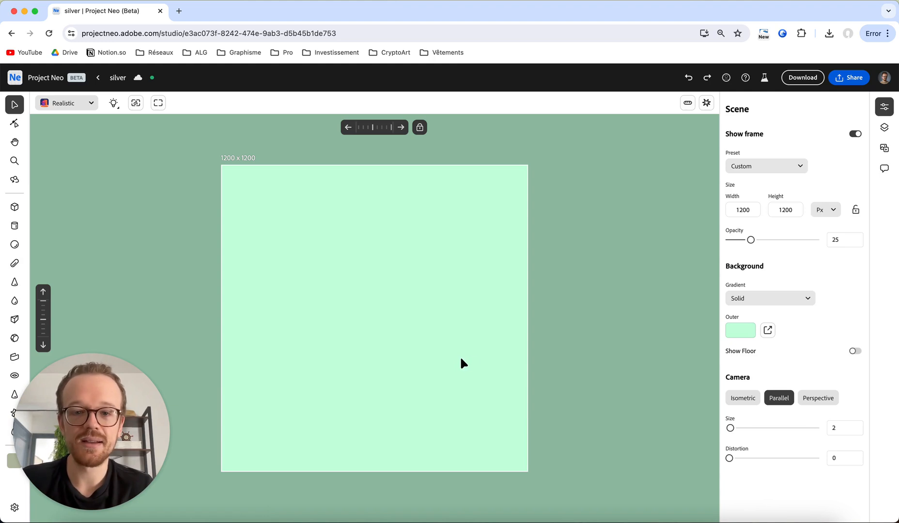
Set the scene's solid outer background colour to light cyan #c7fcff
click(739, 337)
click(751, 420)
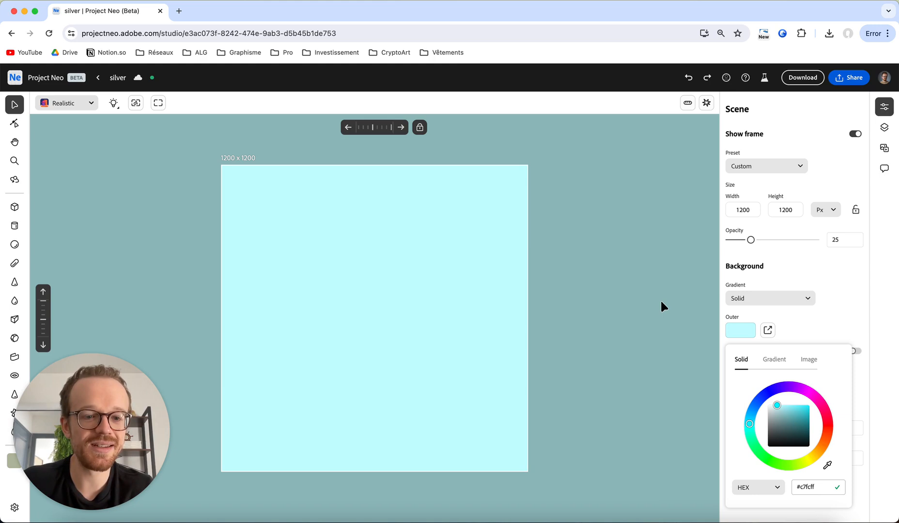
click(831, 318)
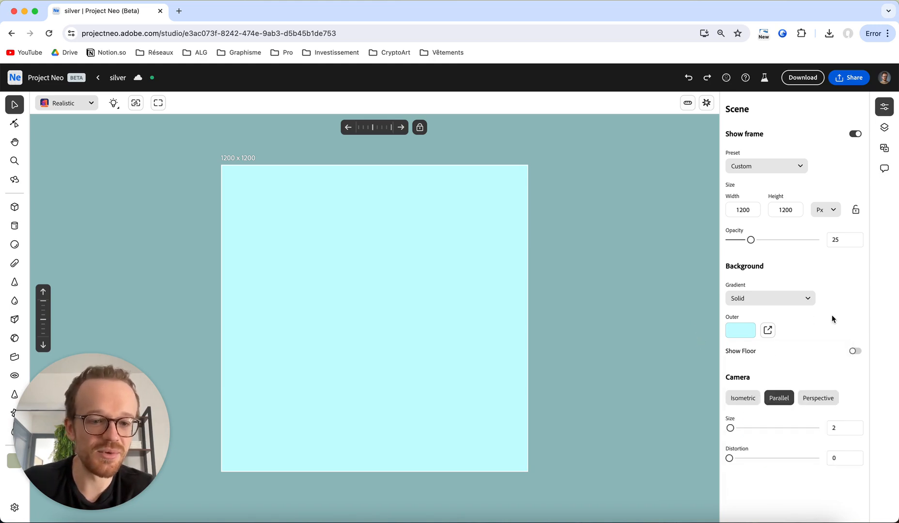
click(738, 333)
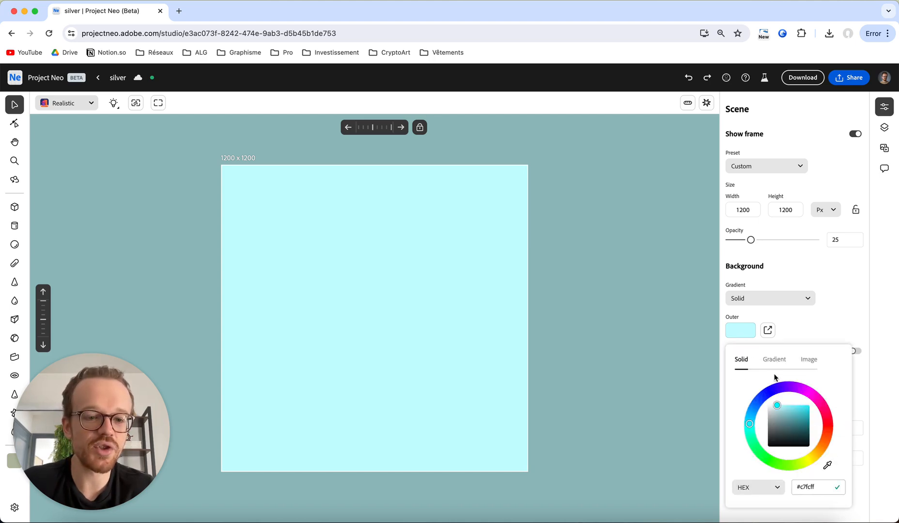
click(827, 323)
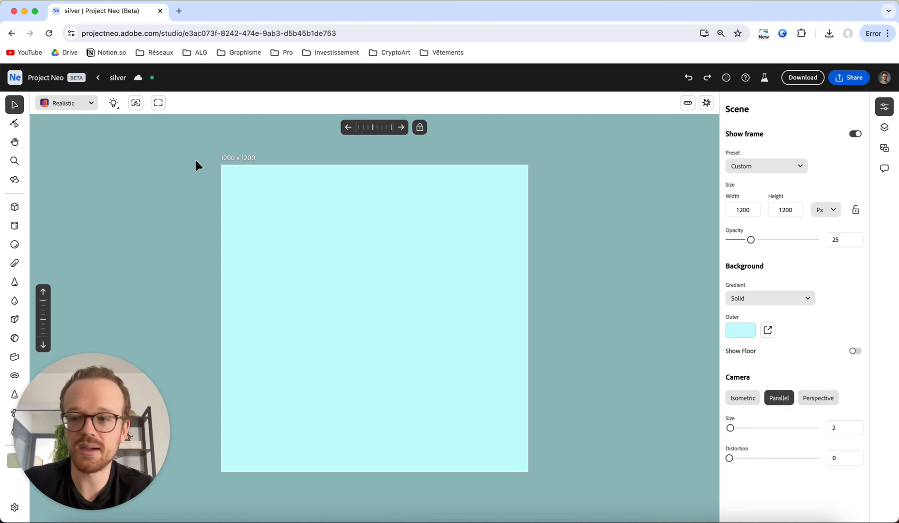
Add a cube about 0.16 in size near the middle of the frame and select it
click(15, 207)
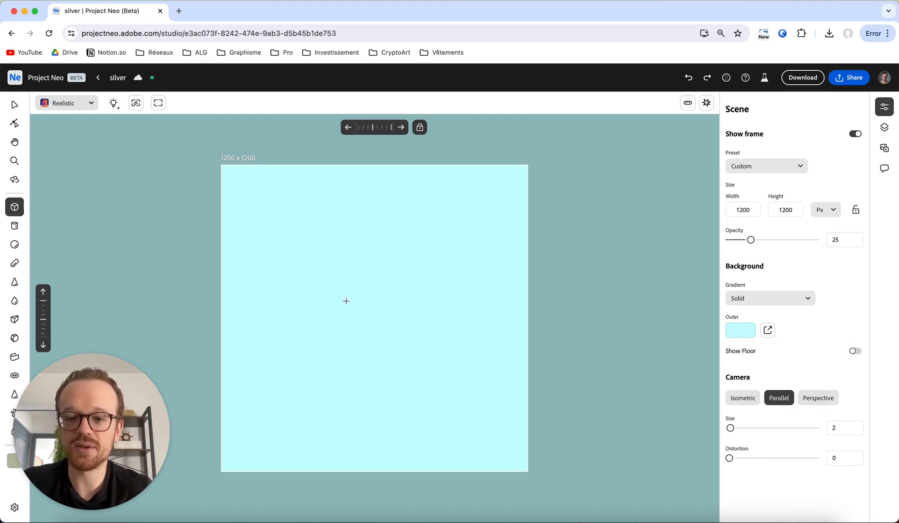
click(365, 309)
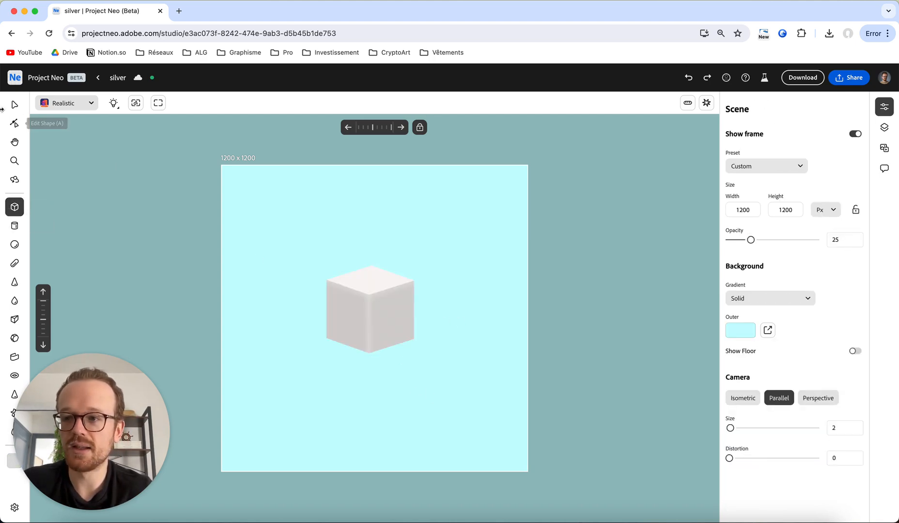
click(14, 105)
click(393, 300)
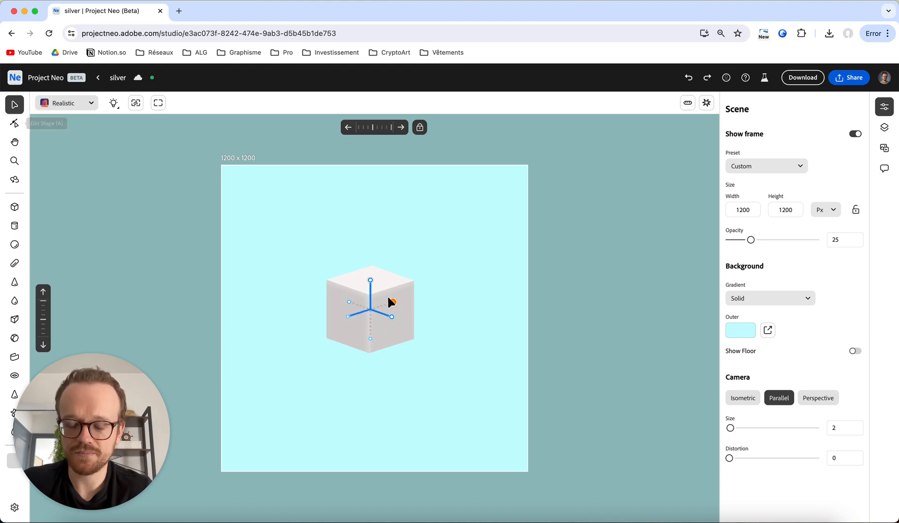
click(393, 301)
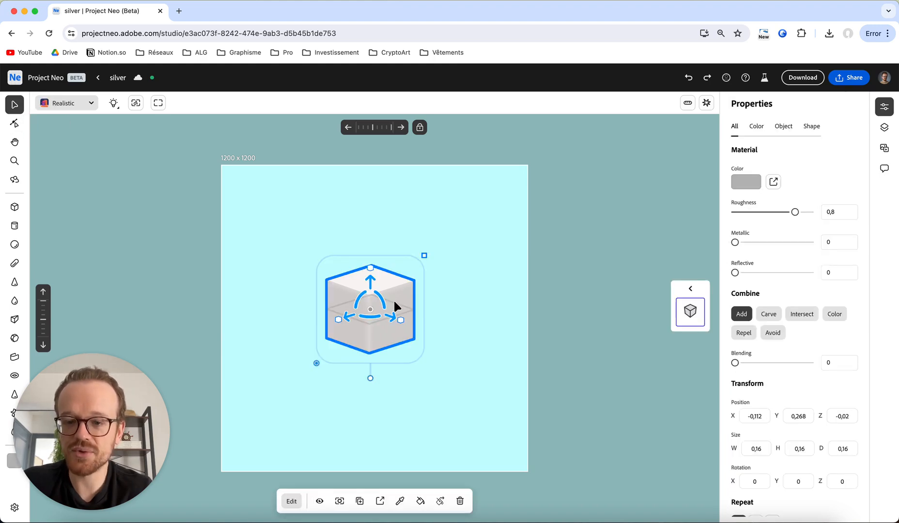
Stretch the cube into an upright block about 0.312 wide, 0.502 high and 0.111 deep, and lower it within the frame
drag(370, 270, 371, 208)
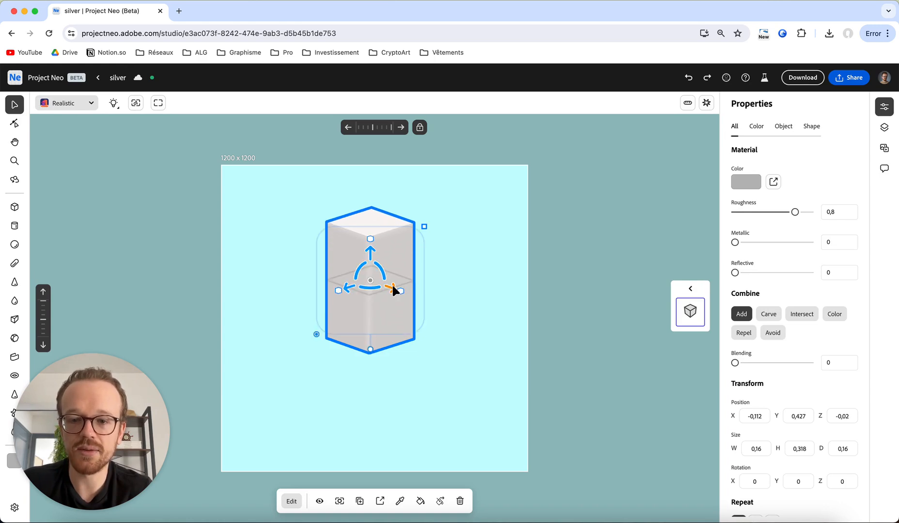
drag(399, 295, 451, 310)
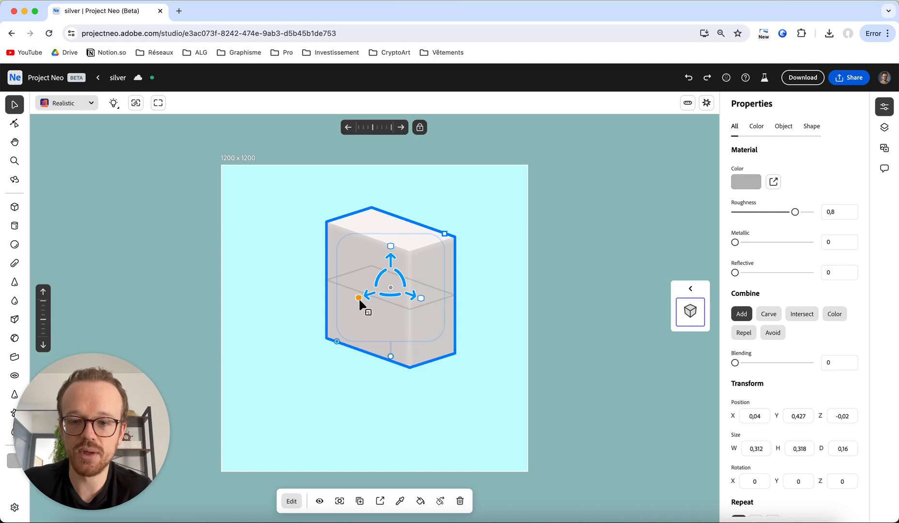
drag(390, 245, 388, 186)
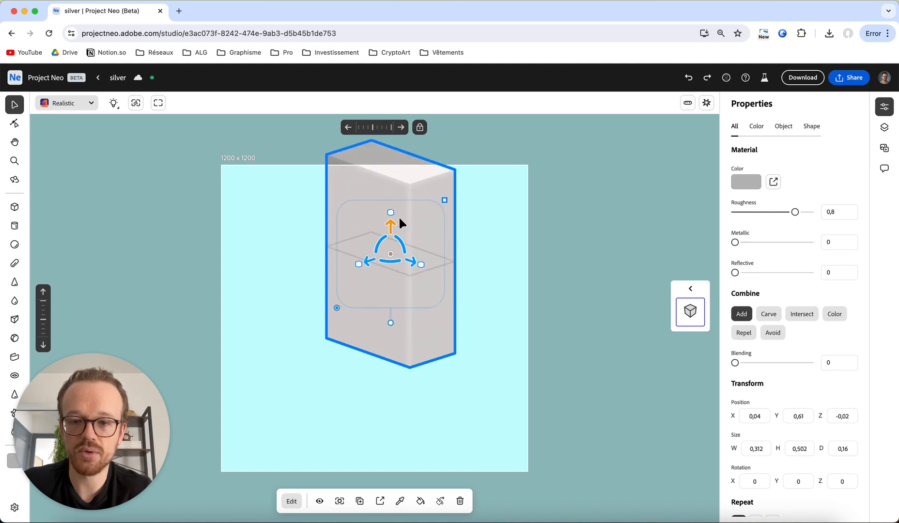
drag(393, 229, 392, 271)
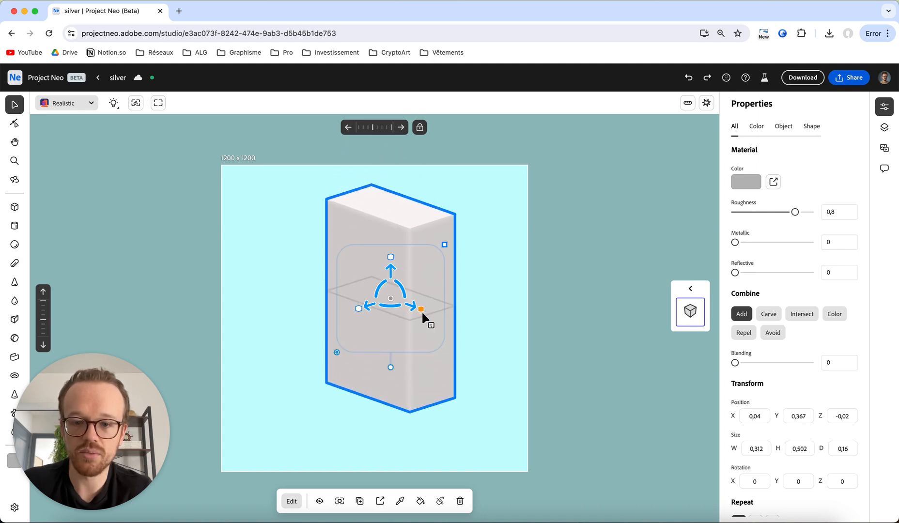
drag(358, 309, 376, 300)
right_drag(479, 273, 493, 297)
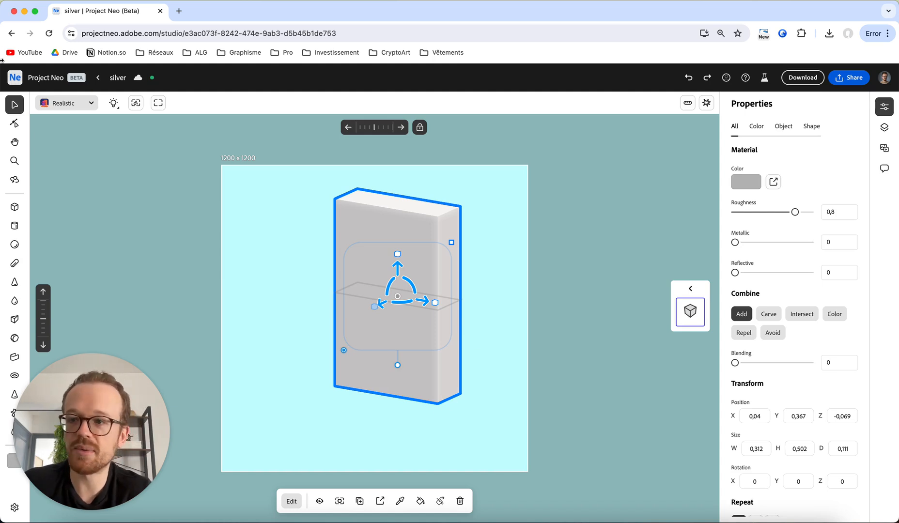
Try to round a single front corner of the block with its corner handle in Edit Shape mode, and undo the rounding
click(16, 124)
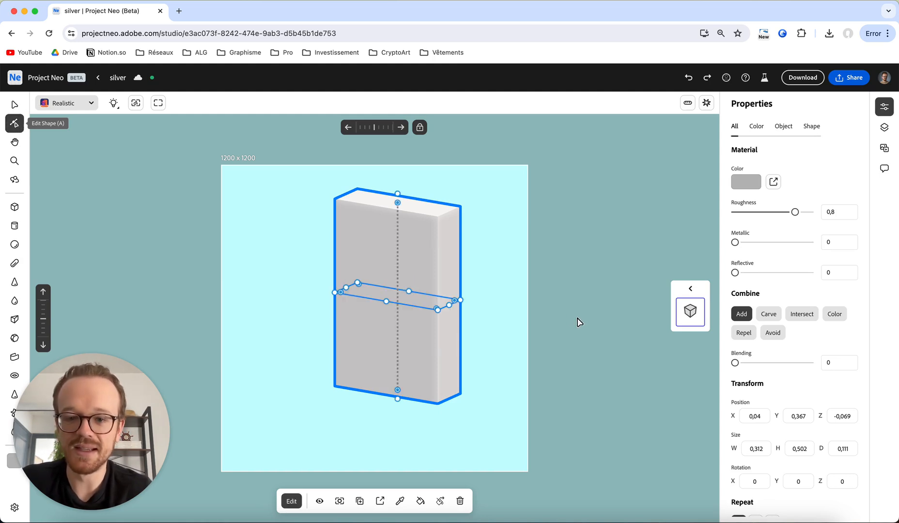
click(436, 309)
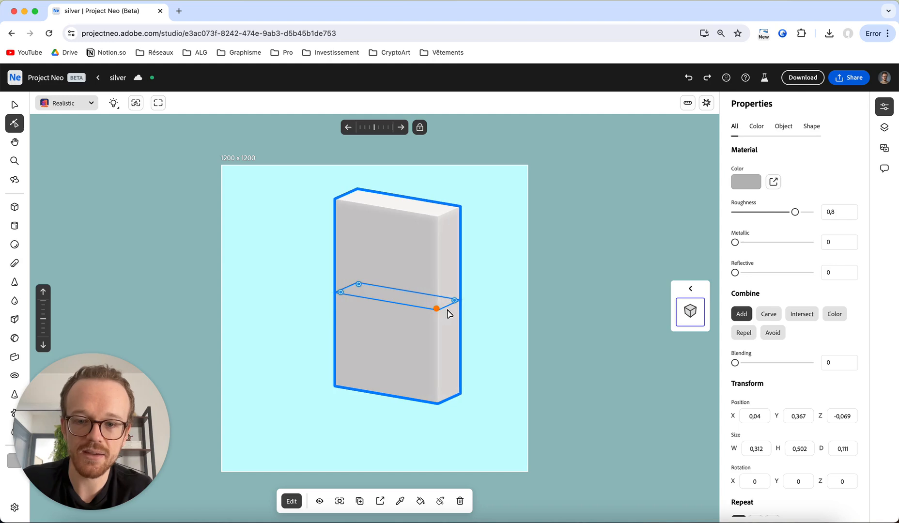
alt+drag(453, 339, 466, 354)
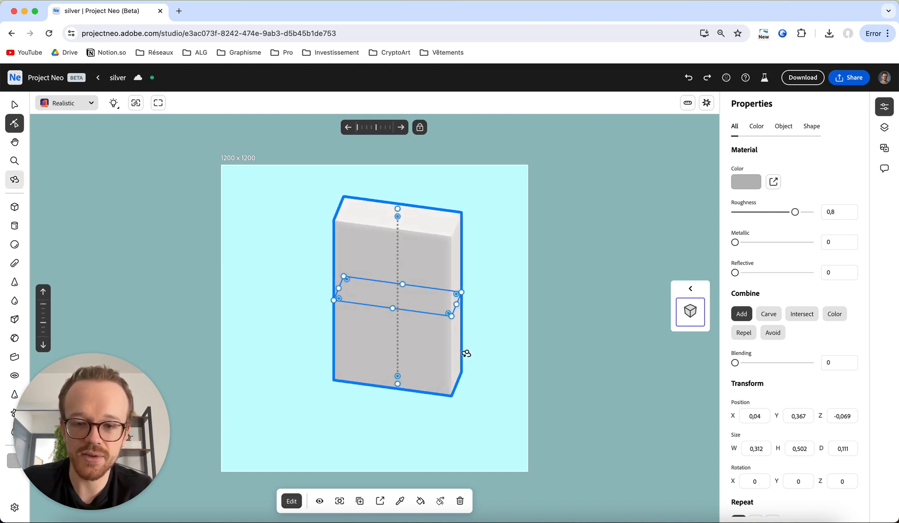
click(525, 322)
click(452, 314)
key(super)
key(alt)
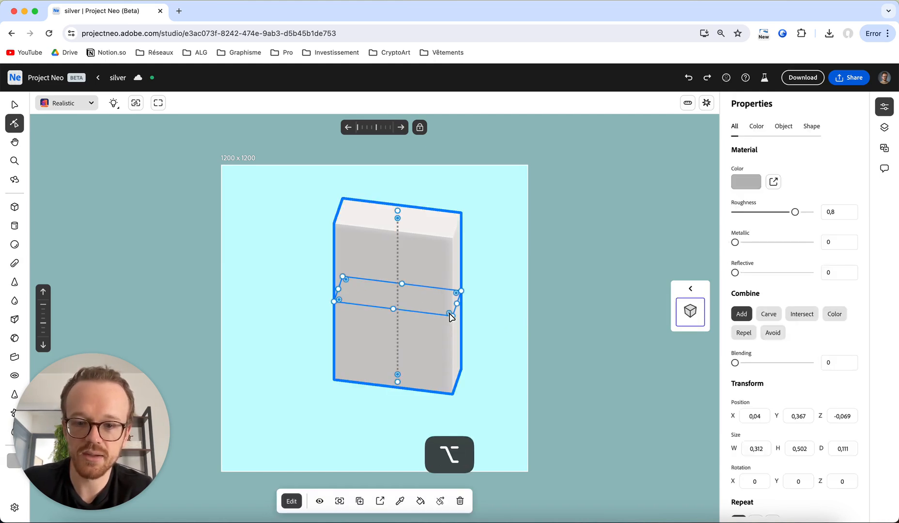
alt+click(449, 314)
mouse_move(450, 314)
mouse_down()
mouse_move(438, 309)
mouse_move(446, 315)
mouse_up()
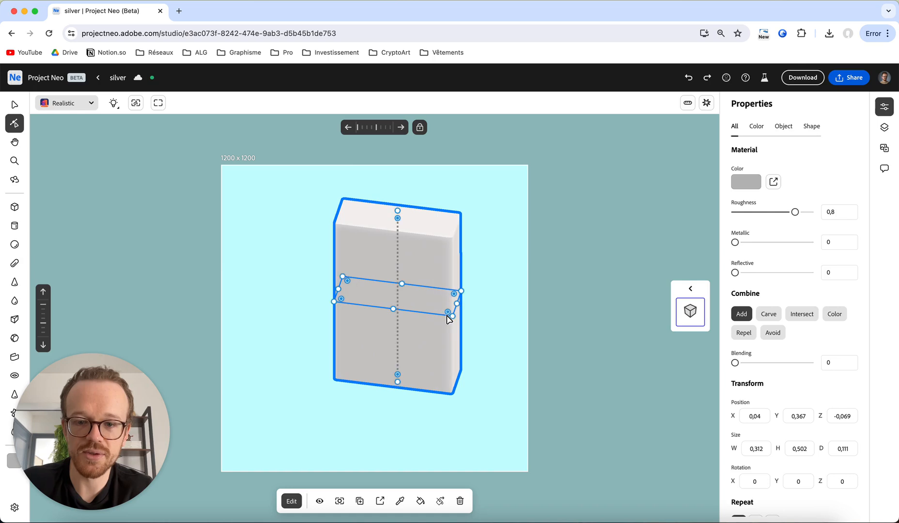
key(super+z)
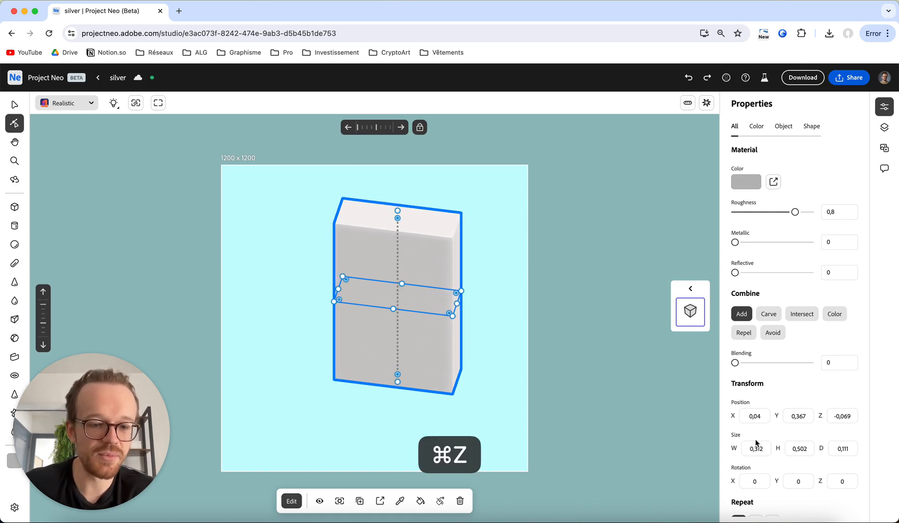
Set the block's first corner radius to 0.111 and check the rounded vertical edge from several angles
scroll(756, 442, down, 5)
click(746, 414)
text(0,111)
key(Return)
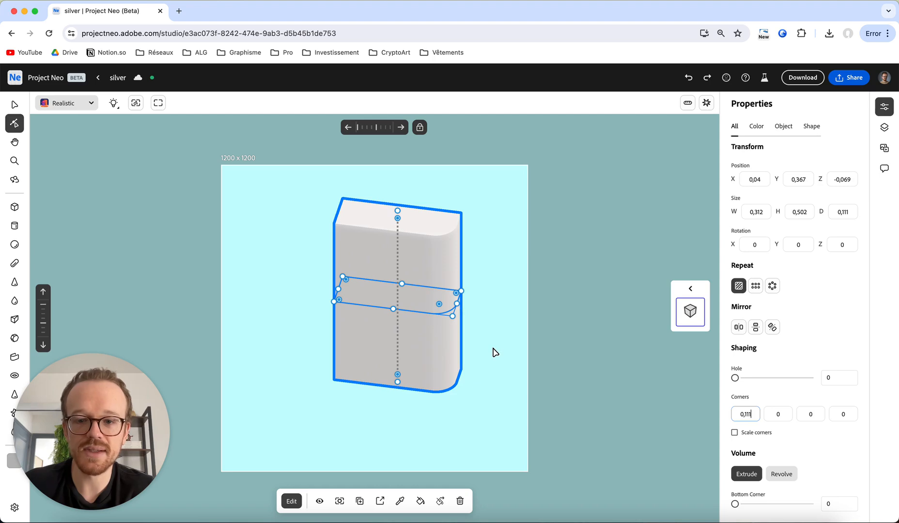
drag(493, 352, 463, 297)
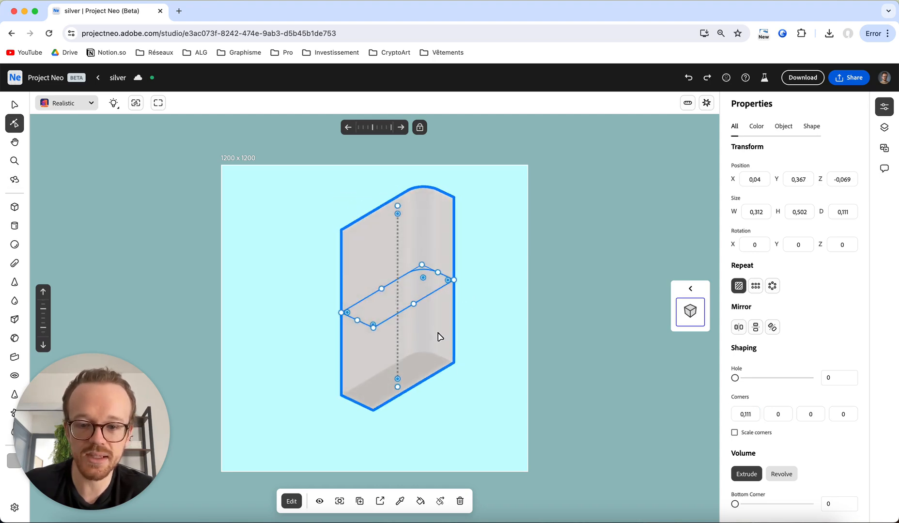
drag(480, 326, 486, 363)
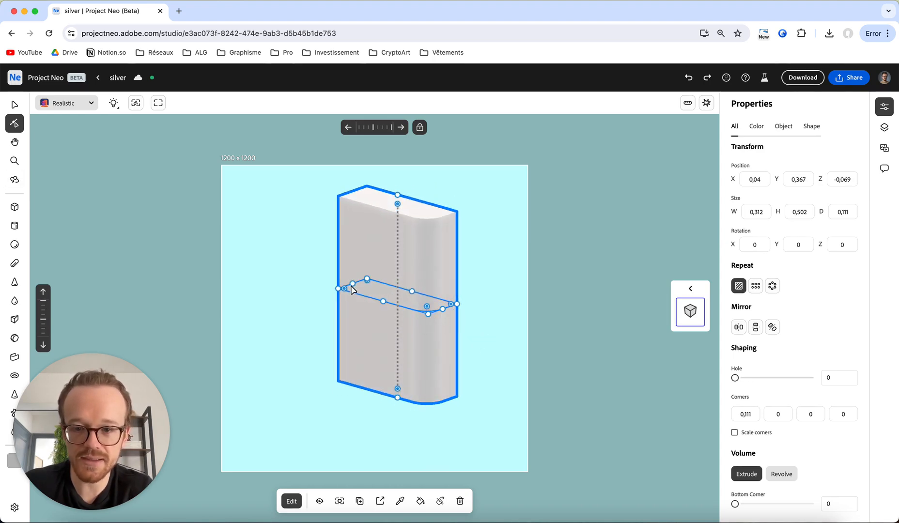
drag(448, 399, 418, 378)
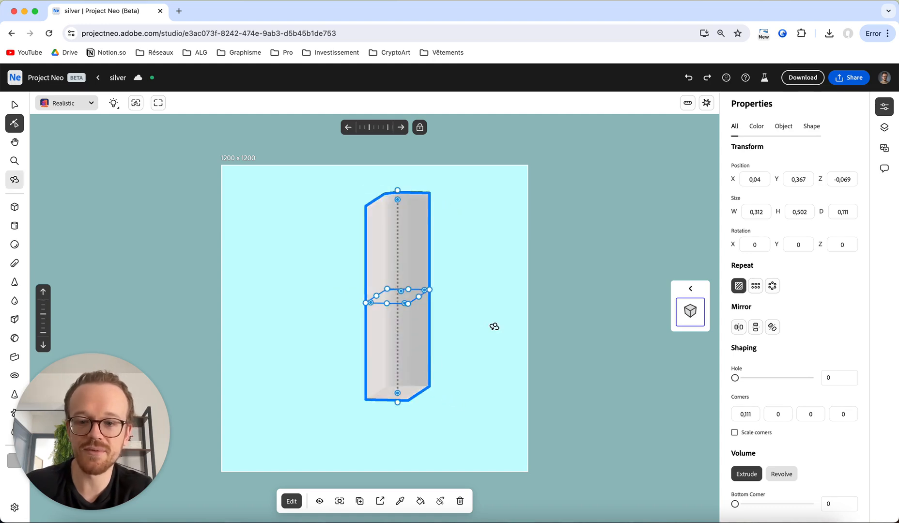
drag(480, 317, 512, 341)
Undo the corner rounding and all the block's resizing to get back to the original 0.16 cube
key(super+z)
key(super+z)
key(super+z)
key(super+z)
key(super+z)
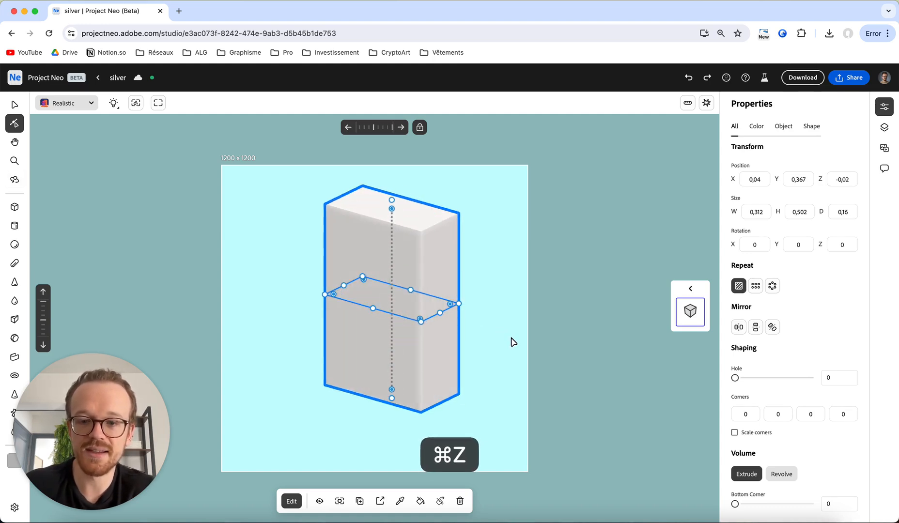
key(super+z)
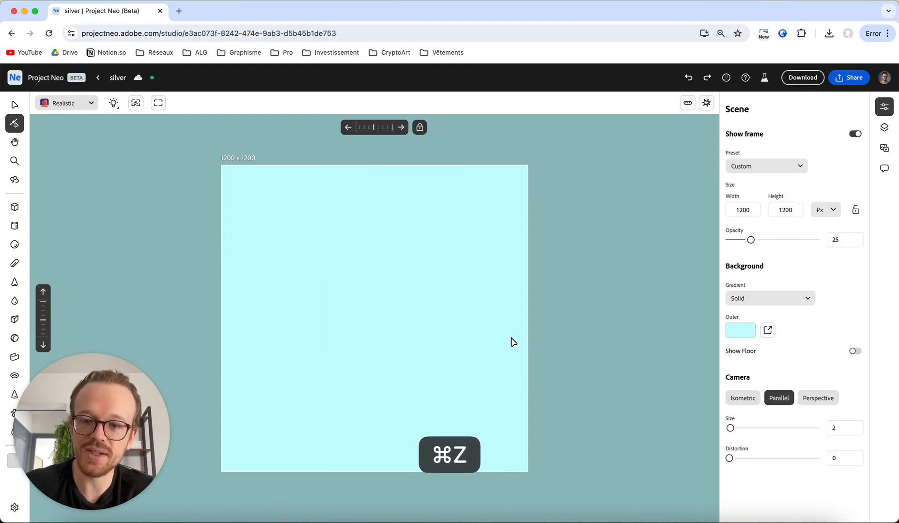
key(shift+super+z)
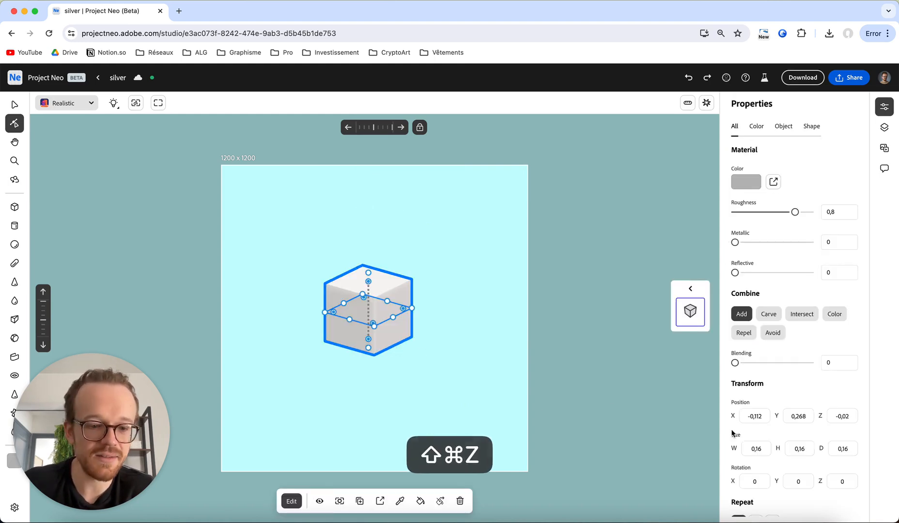
scroll(746, 436, down, 1)
click(755, 459)
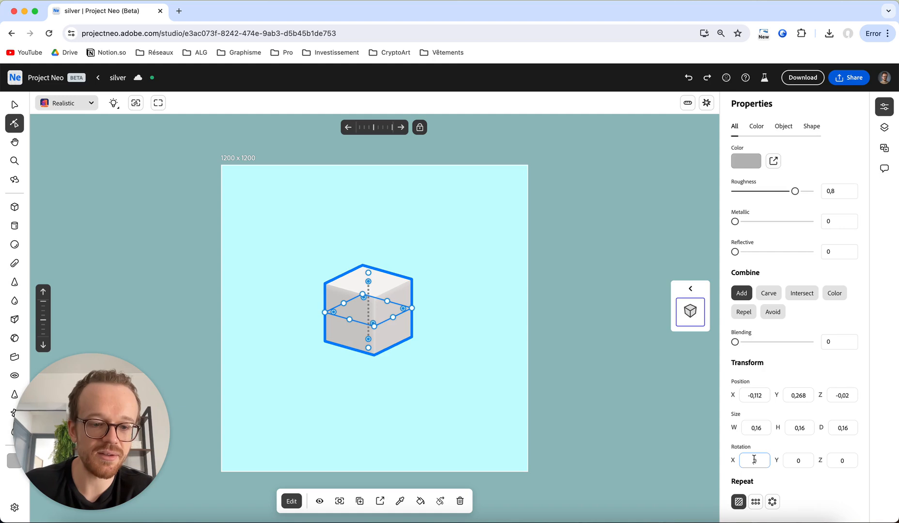
scroll(754, 459, down, 1)
drag(758, 460, 688, 455)
key(Right)
key(Right)
key(BackSpace)
key(Return)
Set the cube's first corner radius to 0.16, leave shape editing and view the rounded corner from a higher angle
scroll(804, 484, down, 2)
scroll(804, 481, down, 5)
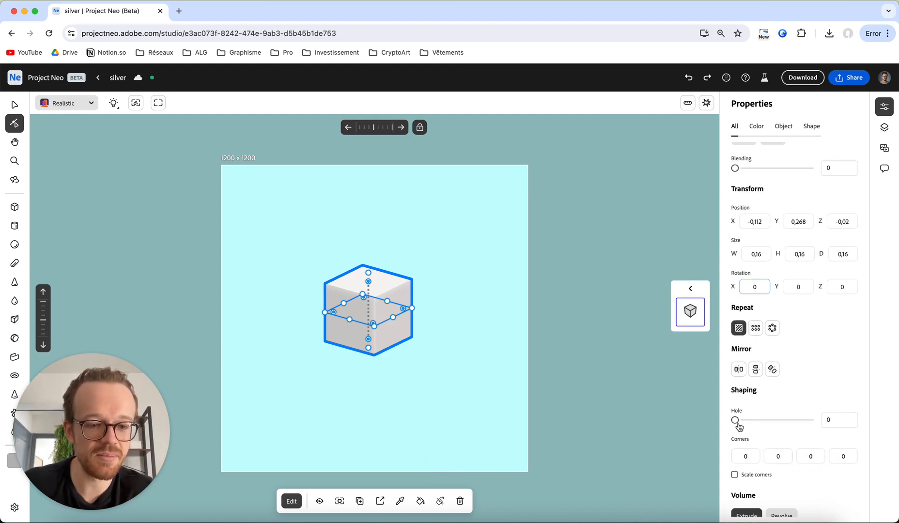
scroll(738, 424, down, 1)
click(741, 428)
text(0,16)
key(Return)
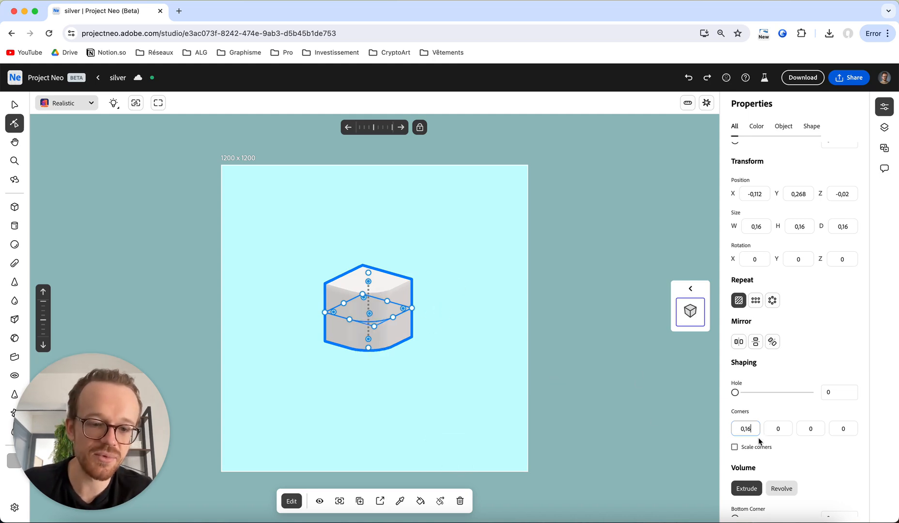
click(777, 428)
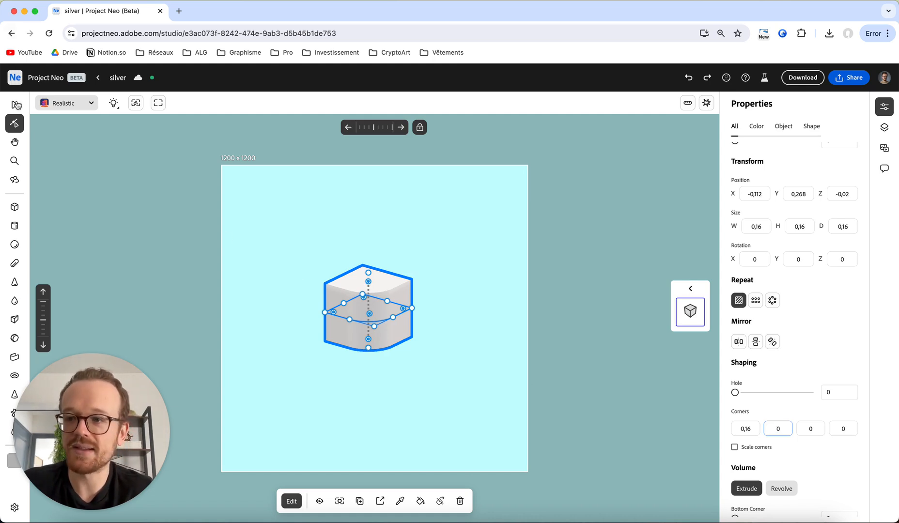
click(16, 105)
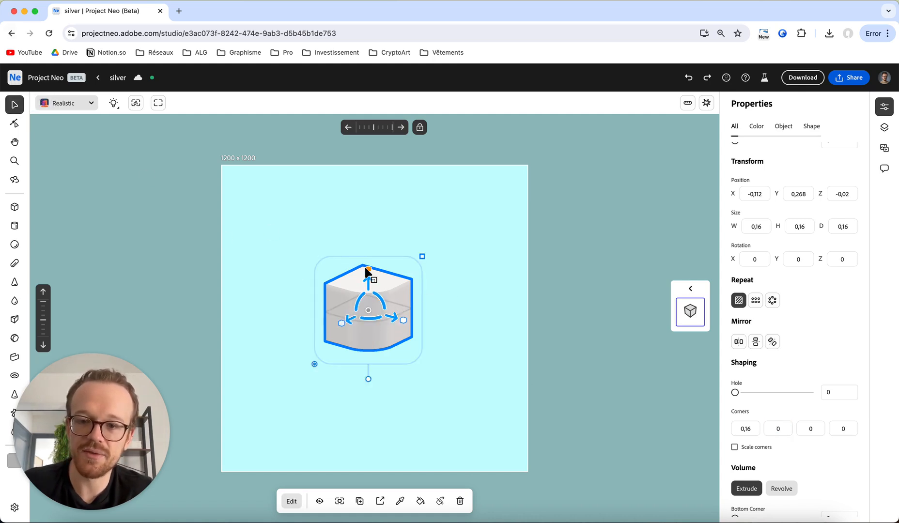
alt+drag(455, 294, 466, 325)
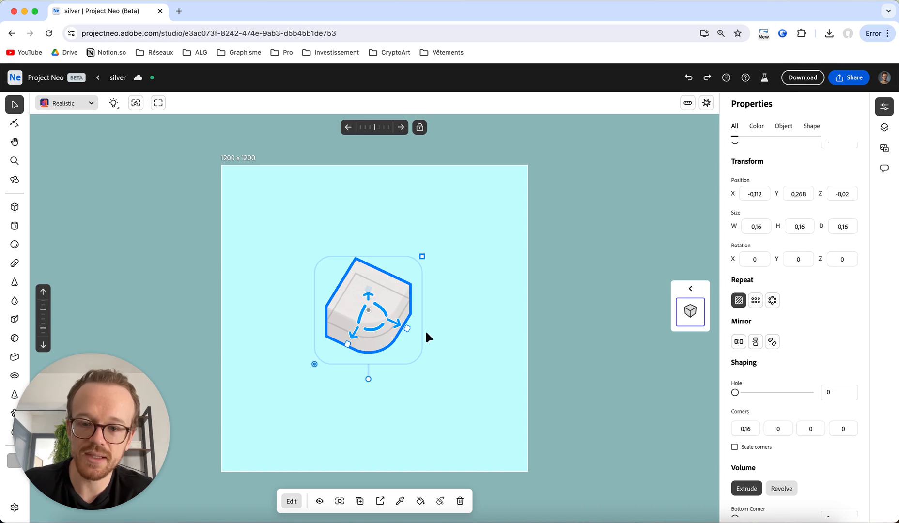
Resize the block into a flat slab about 0,277 wide, 0,075 high and 0,442 deep
drag(408, 329, 455, 352)
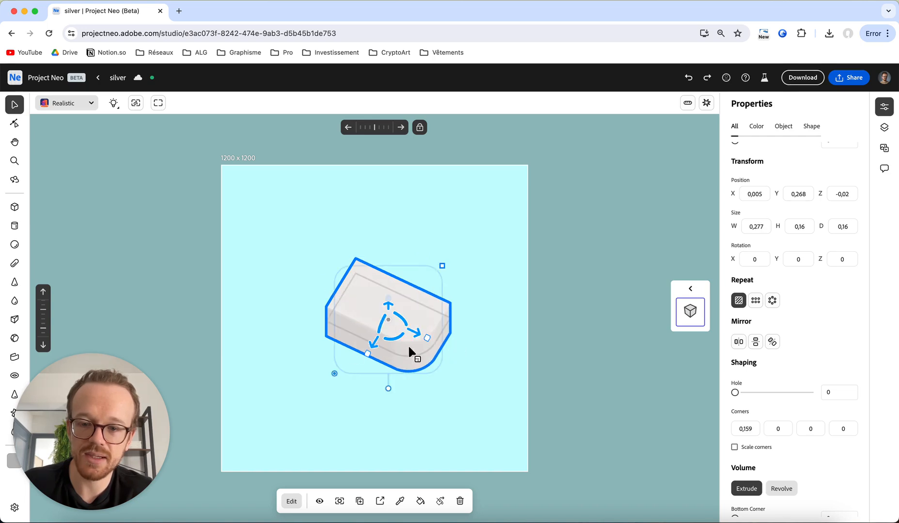
drag(360, 357, 292, 453)
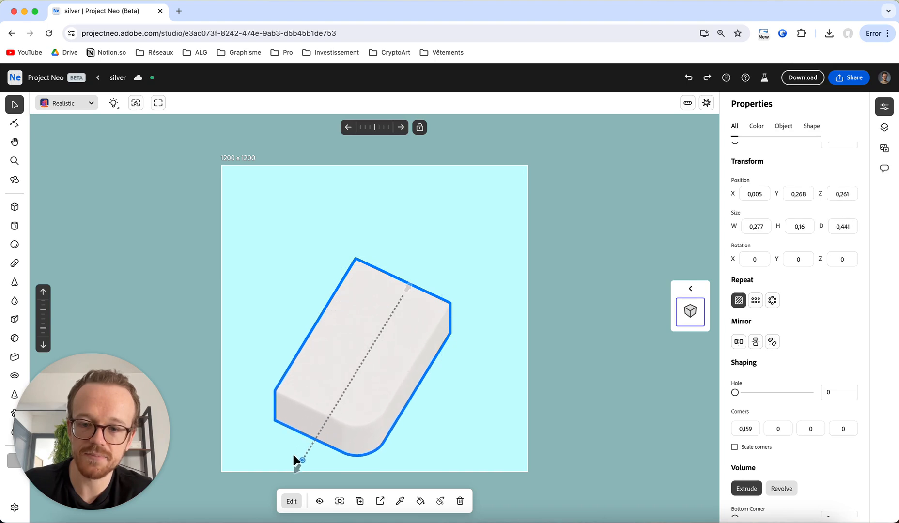
right_drag(477, 358, 475, 326)
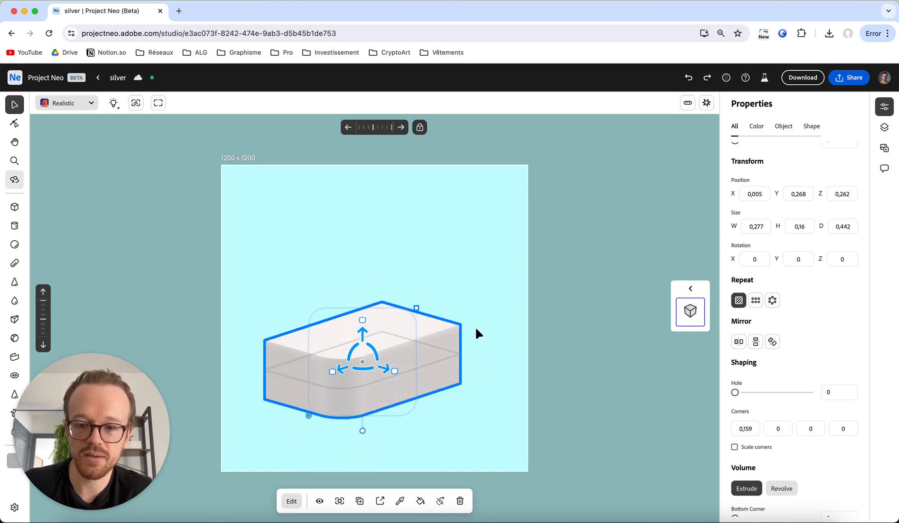
drag(362, 320, 363, 346)
right_drag(443, 287, 460, 323)
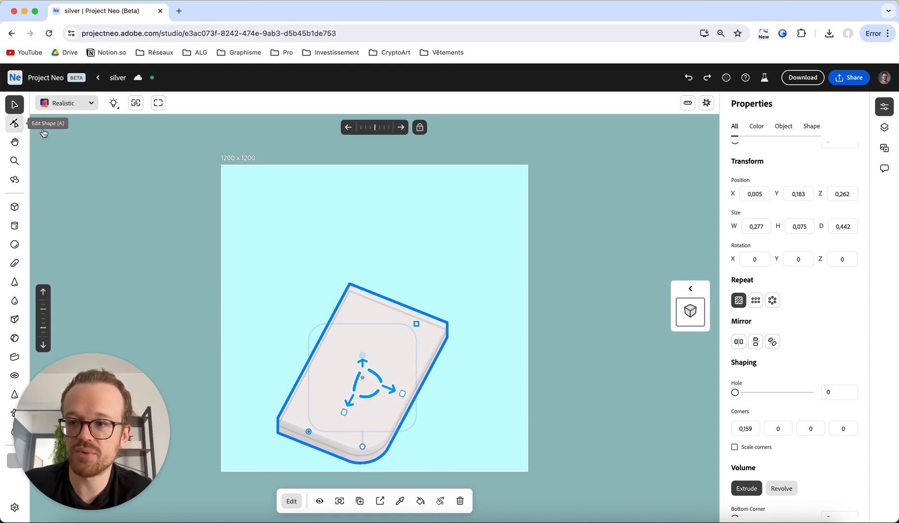
Set the slab's second, third and fourth corner radii to 0,1
click(781, 427)
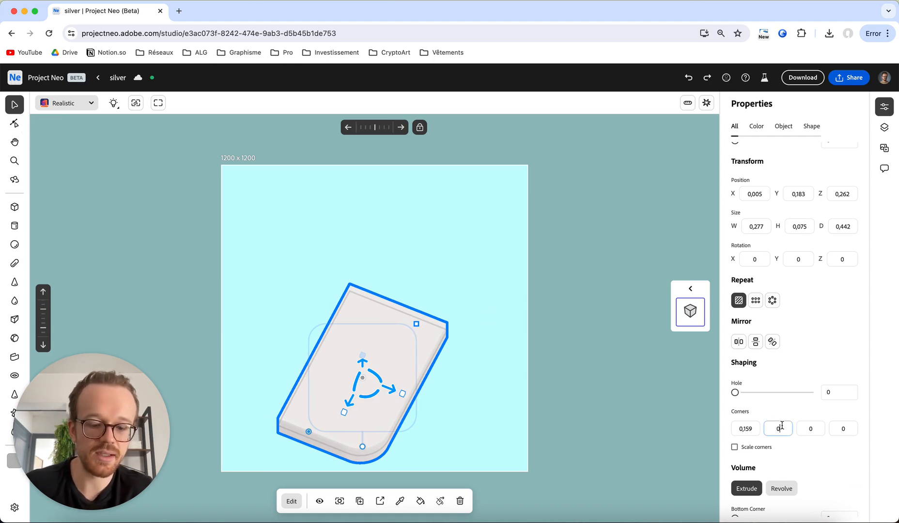
click(817, 429)
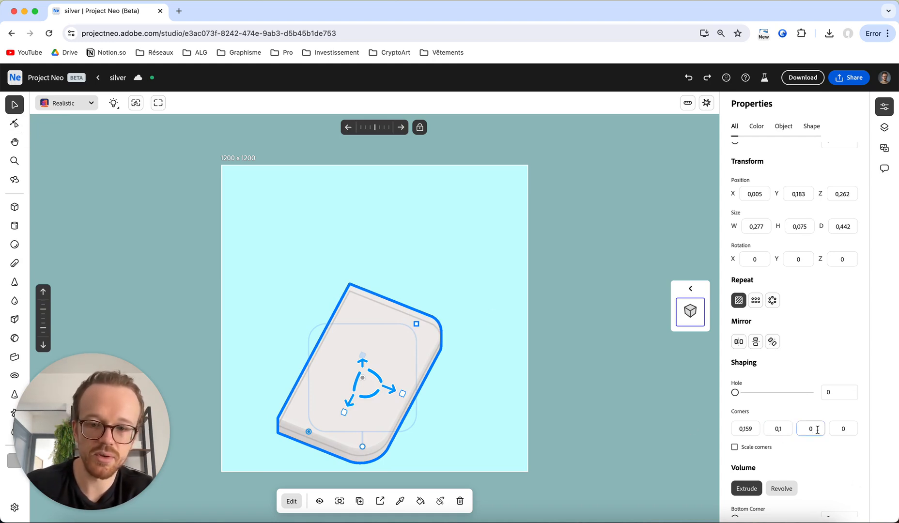
text(,1)
click(844, 430)
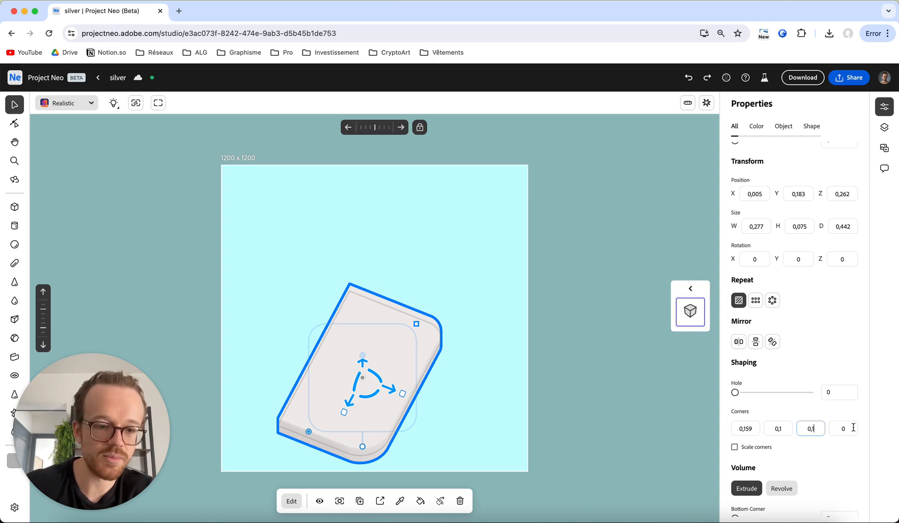
text(,1)
key(Return)
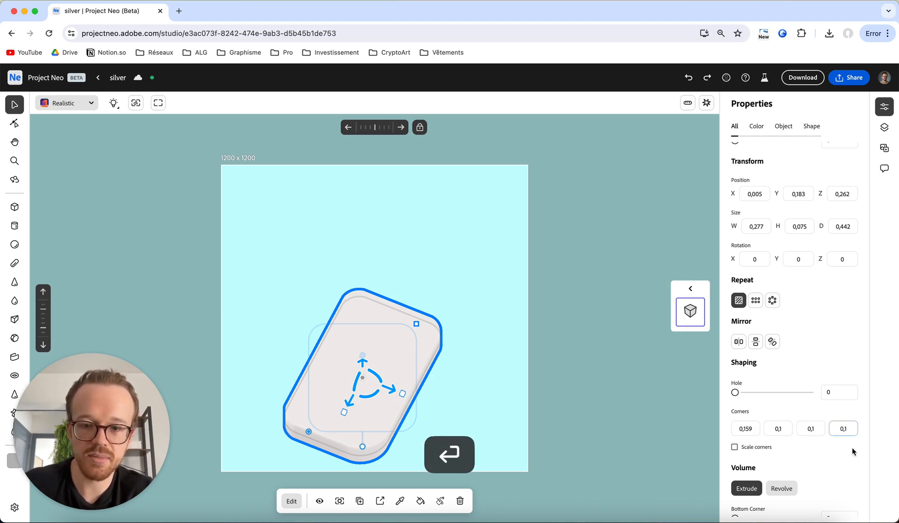
Set the slab's first corner radius to 0,2 after trying 0,27
click(755, 429)
key(BackSpace)
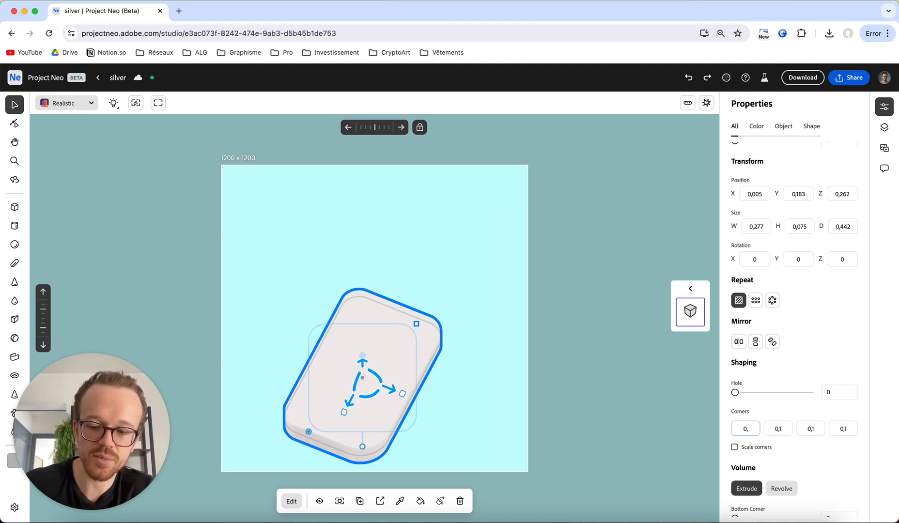
text(2)
key(Return)
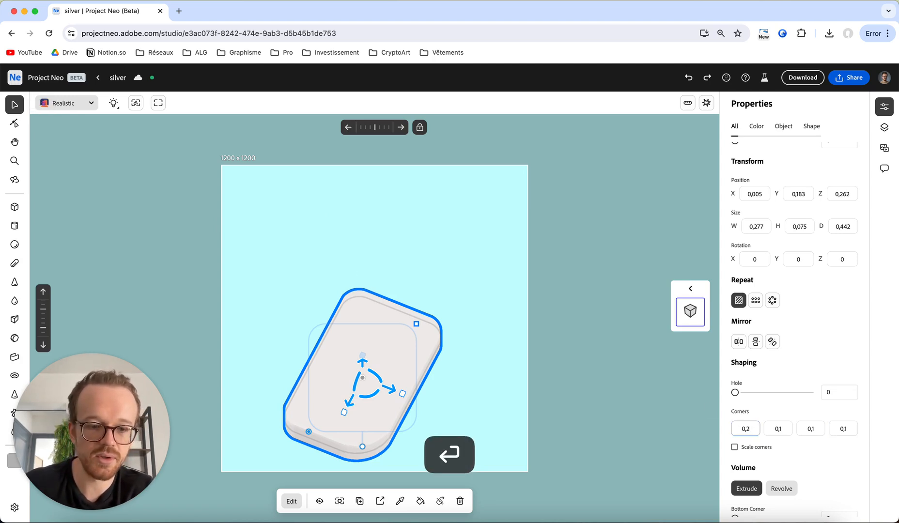
text(277)
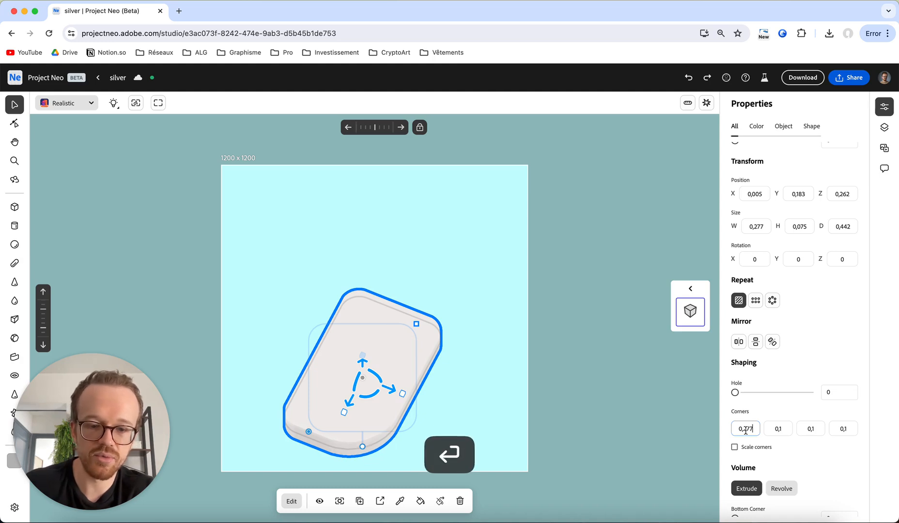
key(BackSpace)
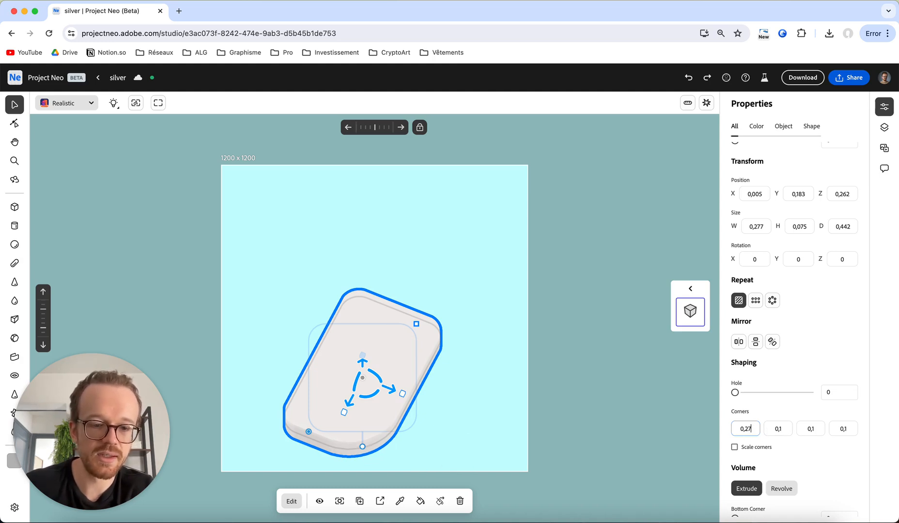
key(Return)
Set the slab's second, third and fourth corner radii to 0,07 and deselect it
key(BackSpace)
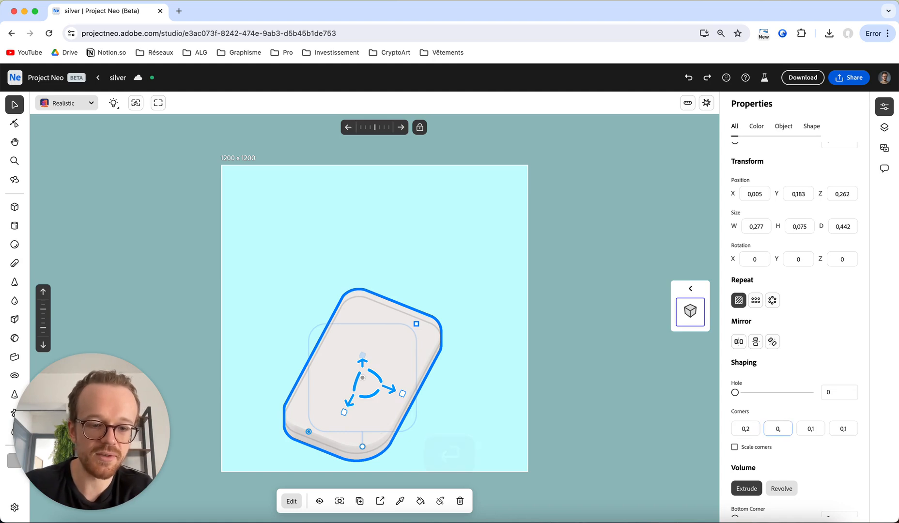
text(07)
key(Return)
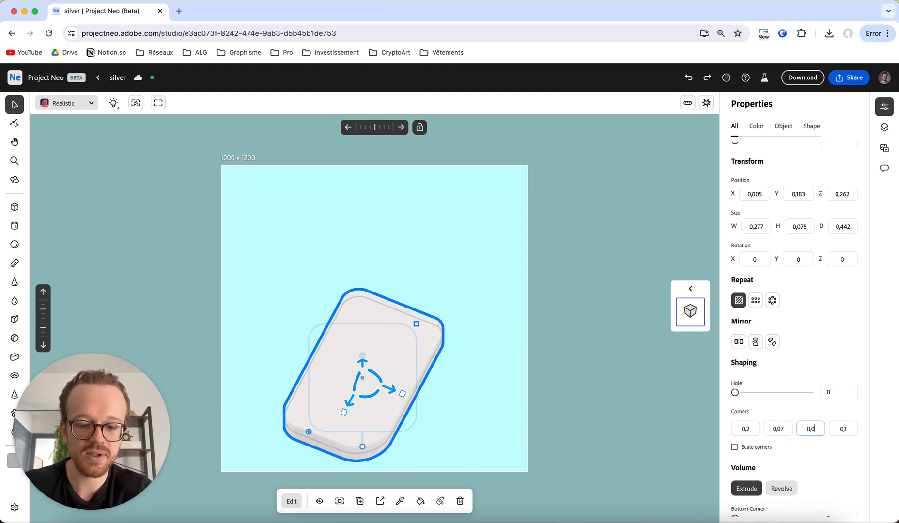
key(Return)
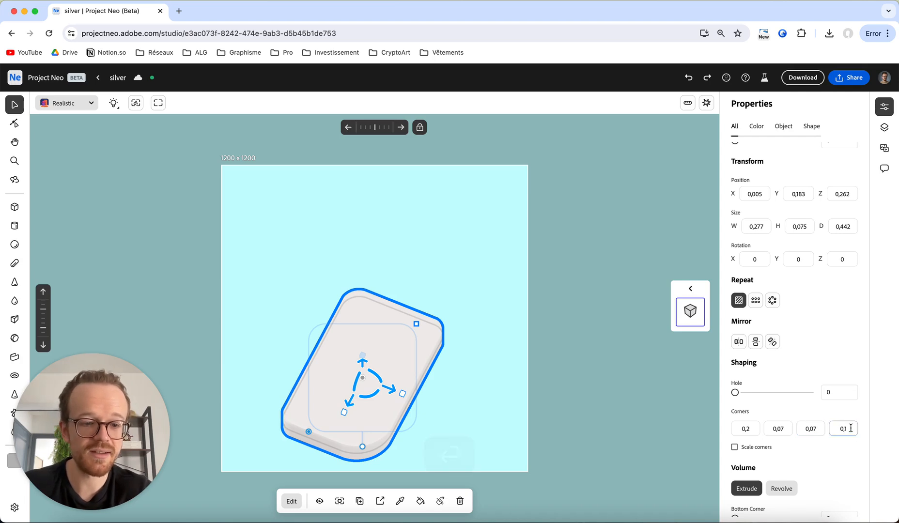
key(Return)
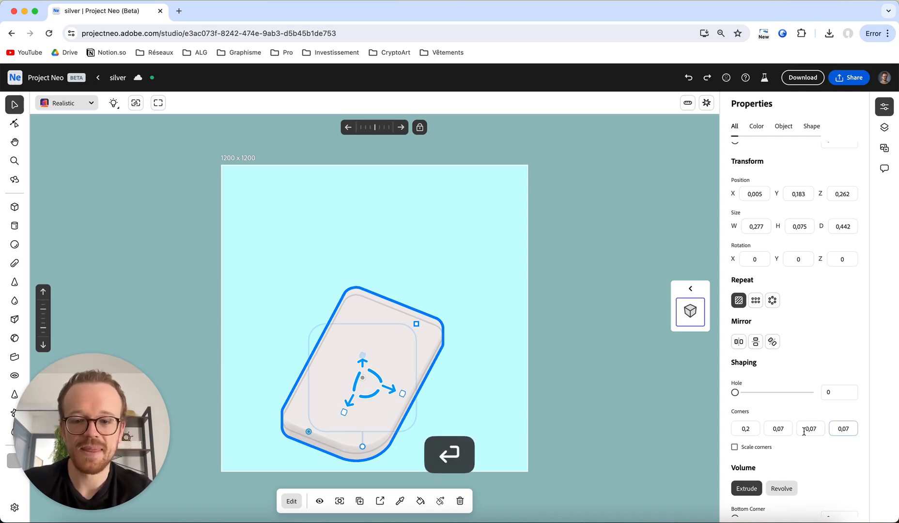
click(312, 291)
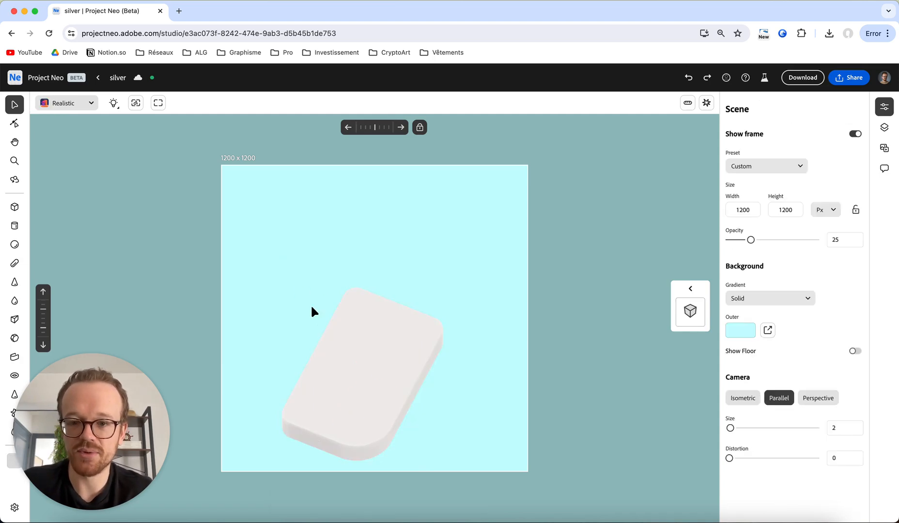
Set the slab's first corner radius to 0,15 and deselect it
key(o)
mouse_move(397, 364)
mouse_down()
mouse_move(411, 331)
mouse_move(443, 303)
mouse_move(405, 357)
mouse_up()
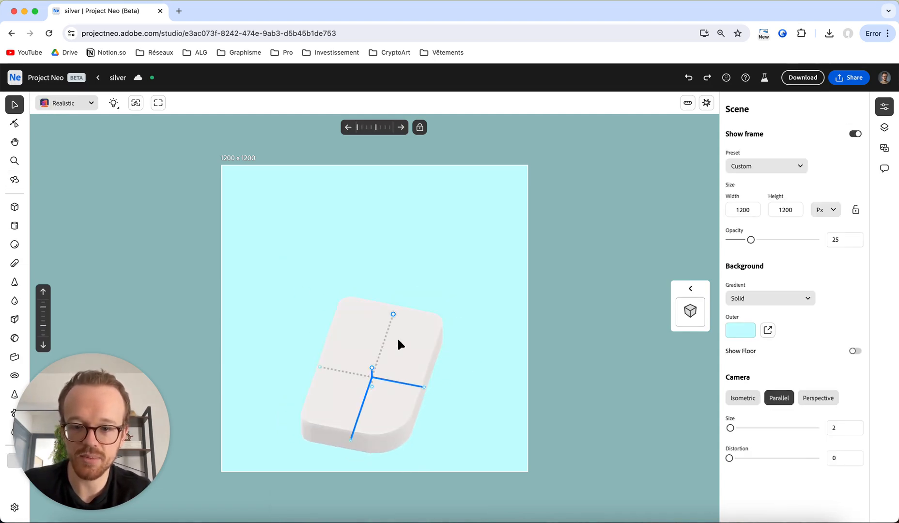
click(396, 339)
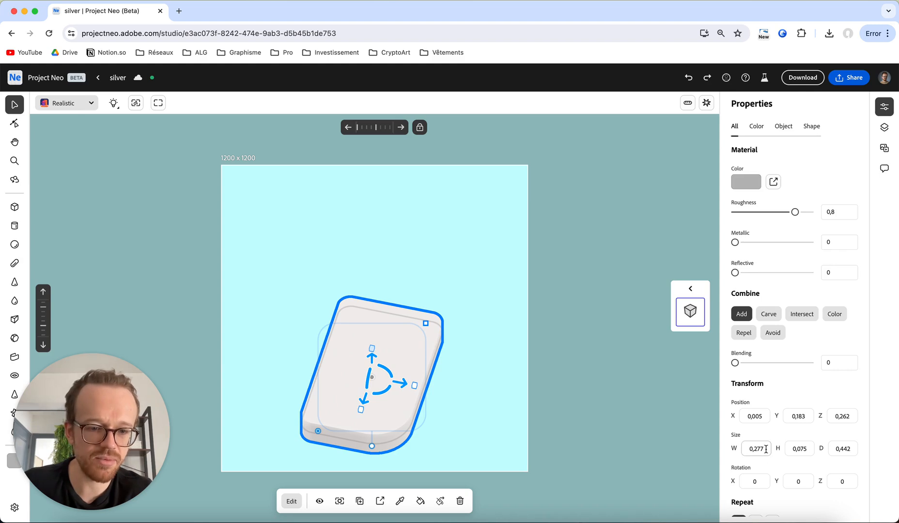
scroll(767, 474, down, 5)
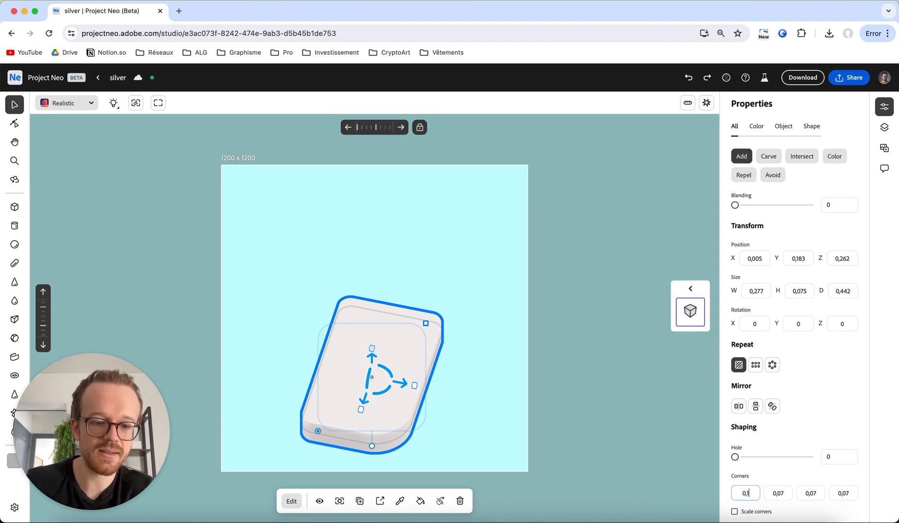
key(Return)
click(292, 222)
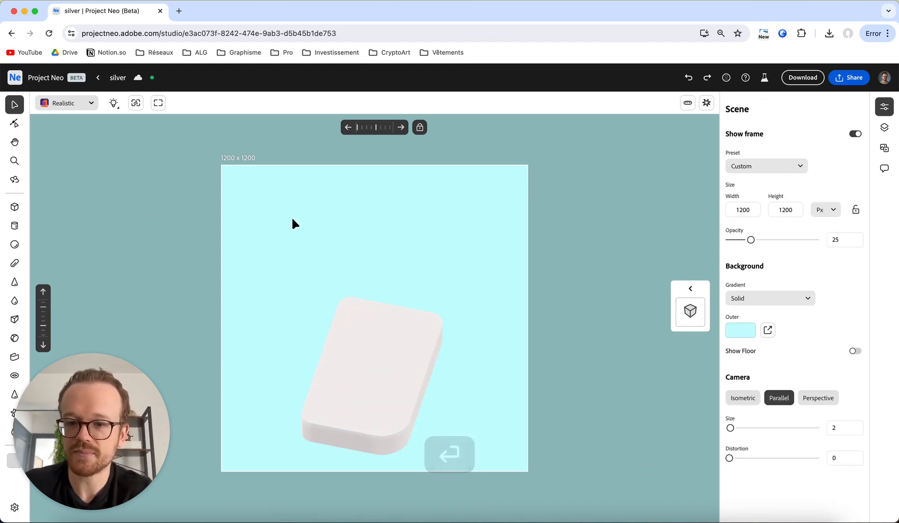
Move the slab to the middle of the frame, at about X -0,056, Y 0,353, Z 0,074
click(414, 337)
drag(414, 336, 433, 305)
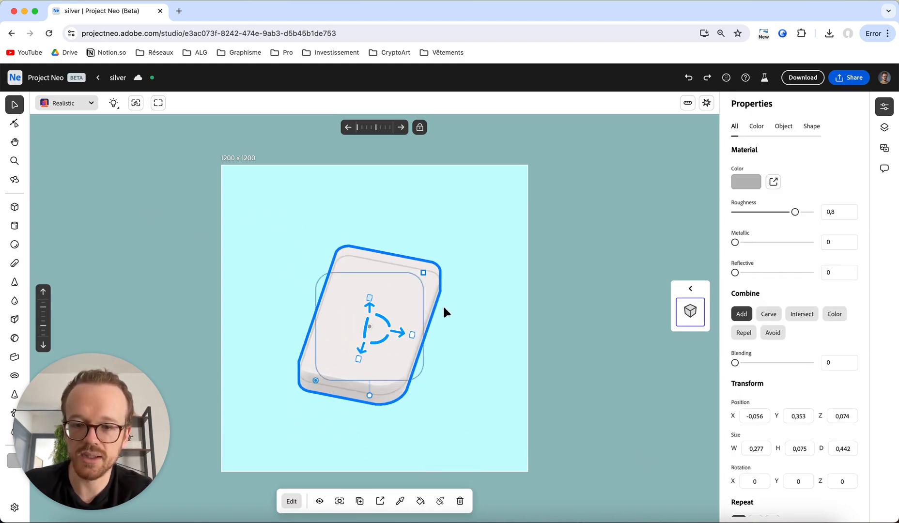
click(449, 310)
click(366, 310)
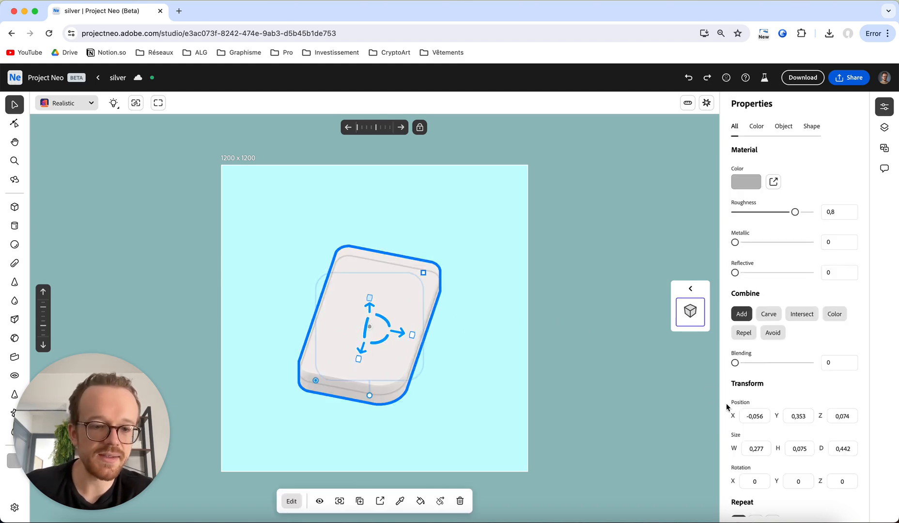
Thin the slab from its top face to a height of about 0,05
right_drag(487, 354, 480, 335)
click(387, 283)
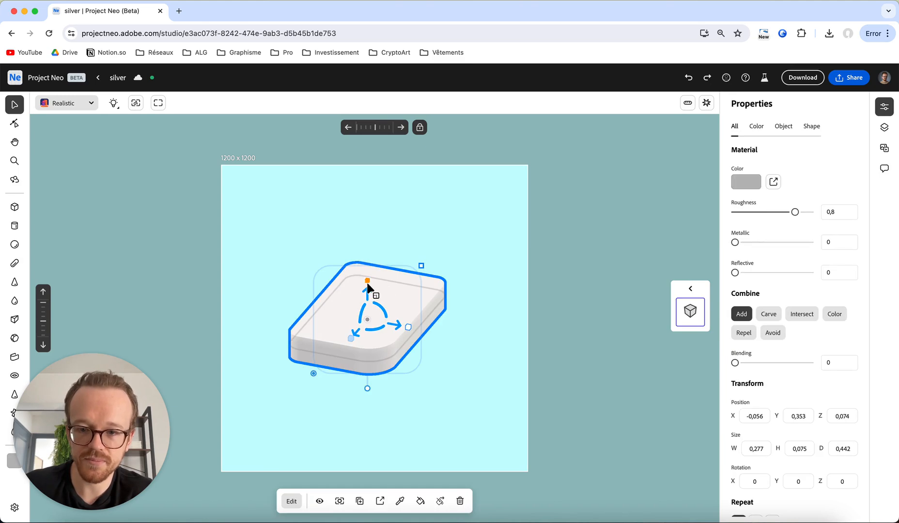
drag(367, 281, 373, 297)
click(479, 362)
Stand the slab upright by setting its X rotation to 90, and deselect it
right_drag(478, 355, 486, 397)
click(401, 292)
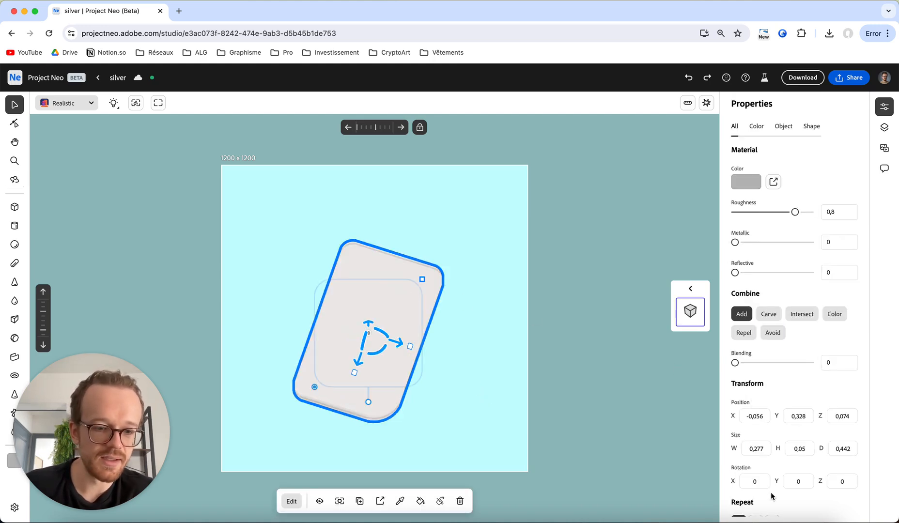
scroll(769, 499, down, 4)
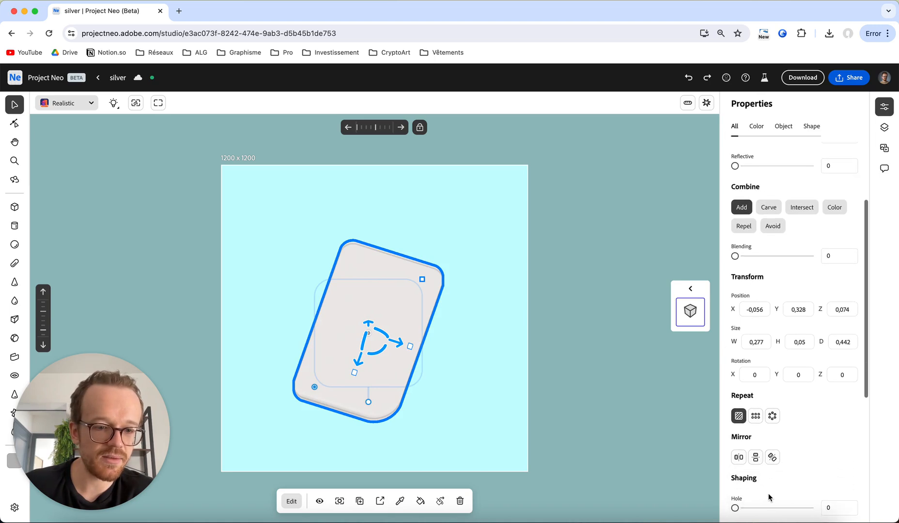
text(90)
key(Return)
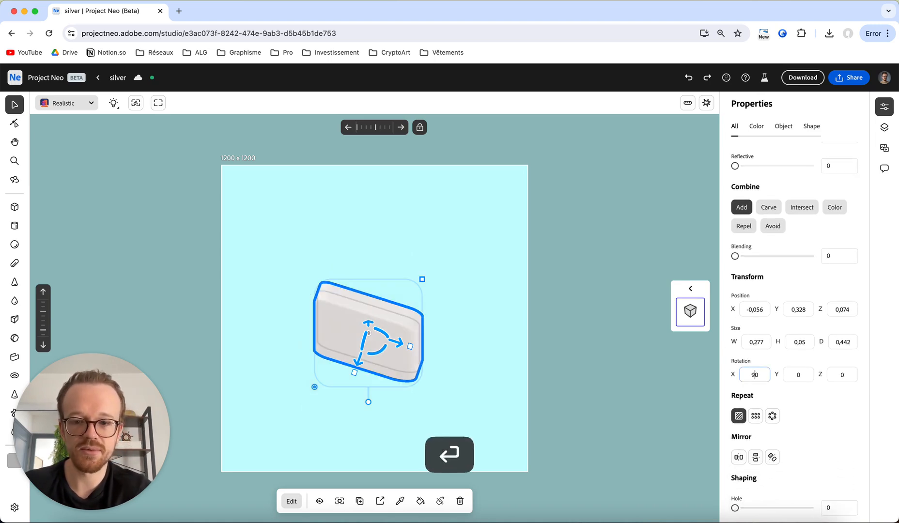
click(466, 388)
Examine the upright slab from the front and its control points in Edit Shape mode, then leave that mode
right_drag(468, 400, 467, 371)
drag(467, 370, 473, 349)
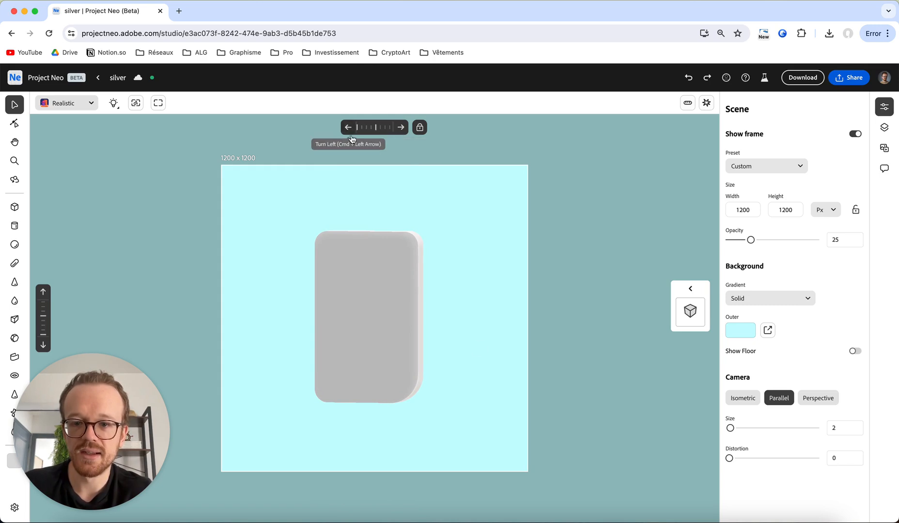
right_drag(490, 355, 484, 360)
click(335, 263)
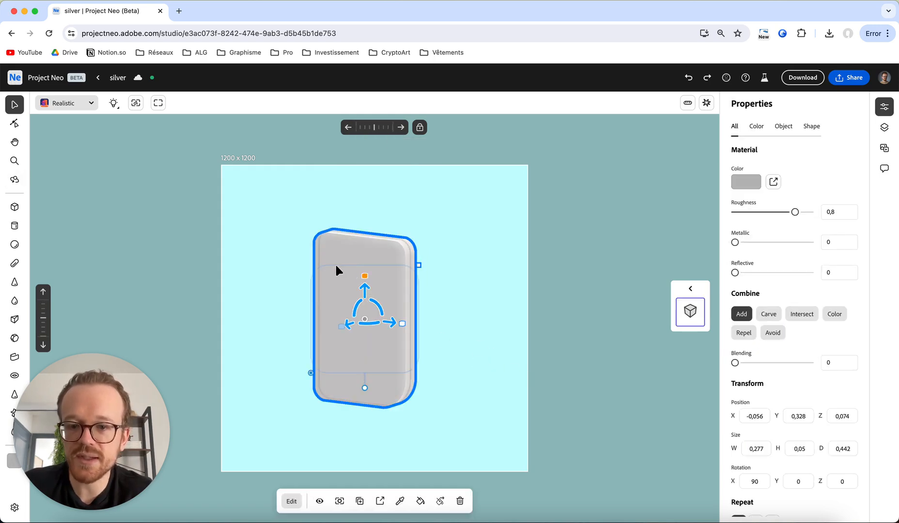
click(15, 127)
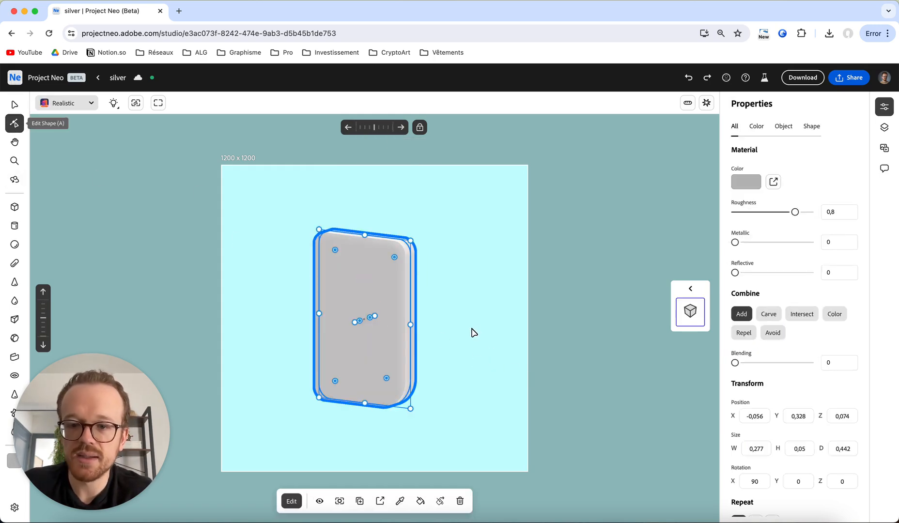
mouse_move(447, 328)
right_down()
mouse_move(475, 339)
mouse_move(415, 341)
mouse_move(464, 327)
mouse_move(453, 327)
right_up()
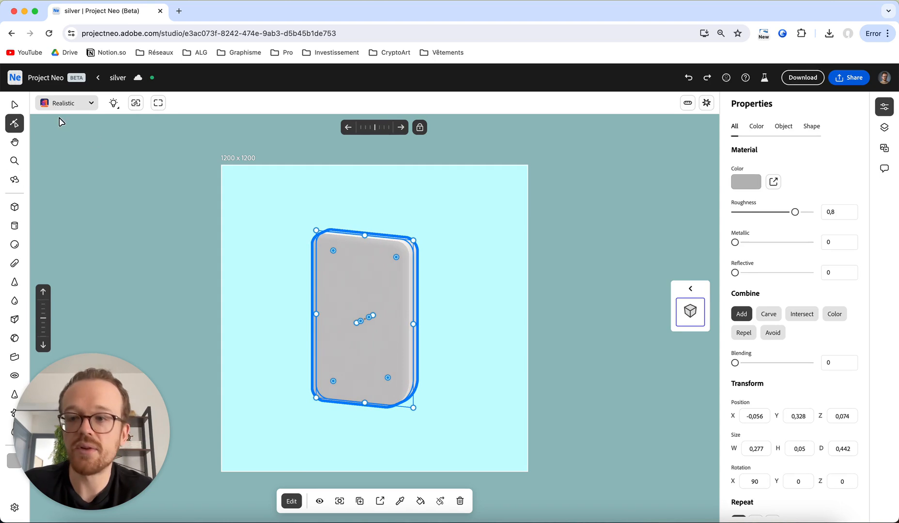
click(15, 104)
click(485, 289)
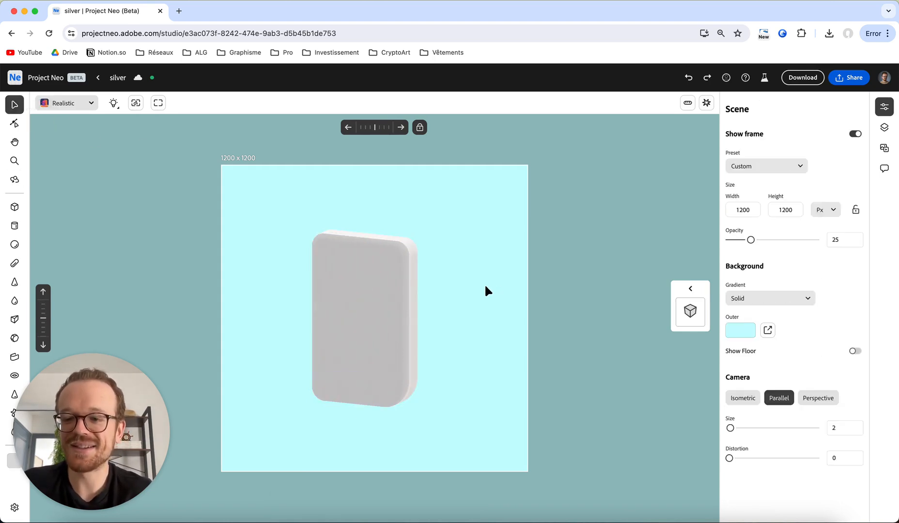
Inflate the upright slab to about 0,011
scroll(381, 287, up, 5)
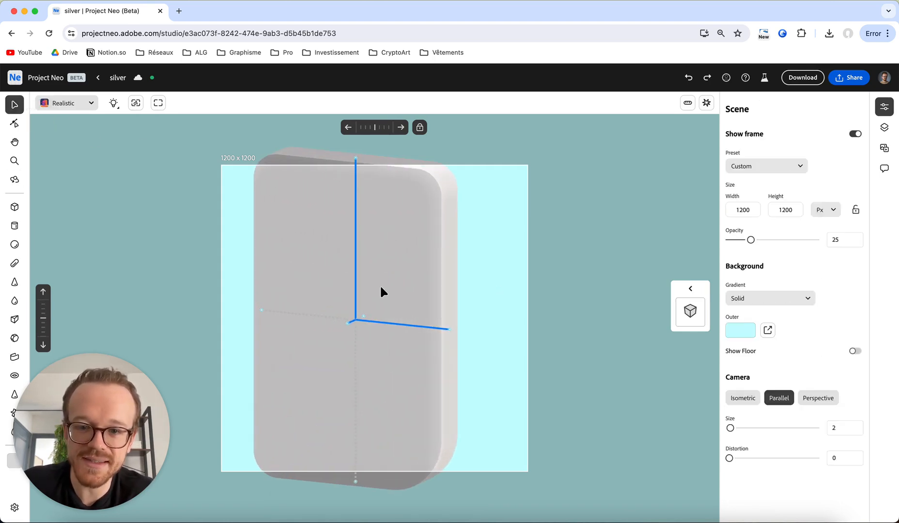
scroll(442, 229, down, 5)
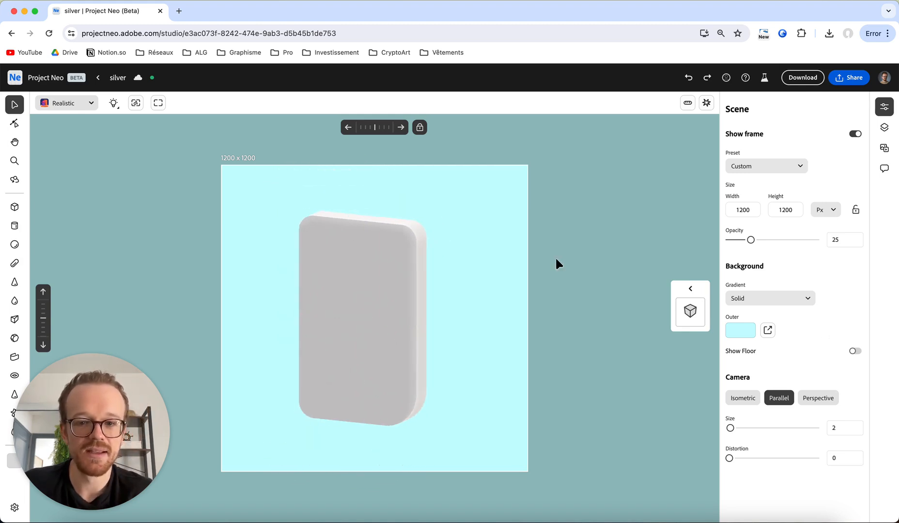
click(396, 252)
scroll(813, 389, down, 5)
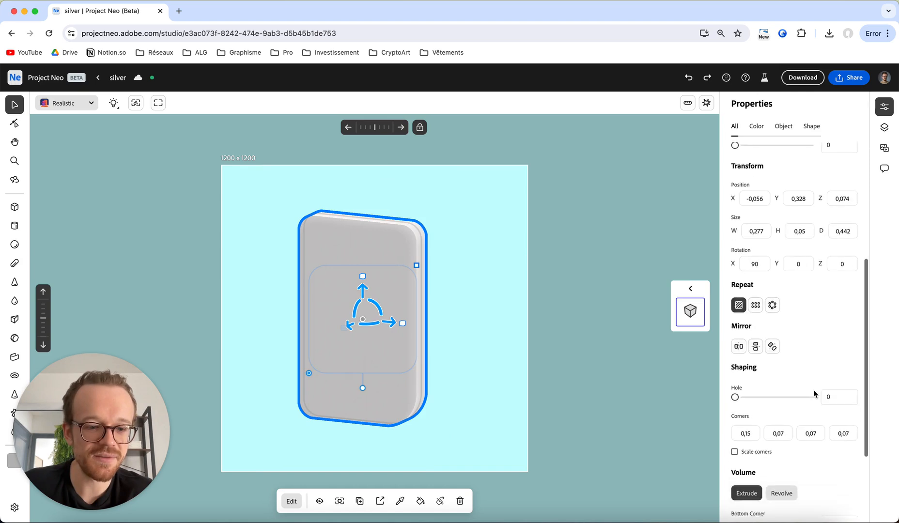
scroll(813, 389, down, 3)
mouse_move(735, 504)
mouse_down()
mouse_move(759, 505)
mouse_move(736, 511)
mouse_up()
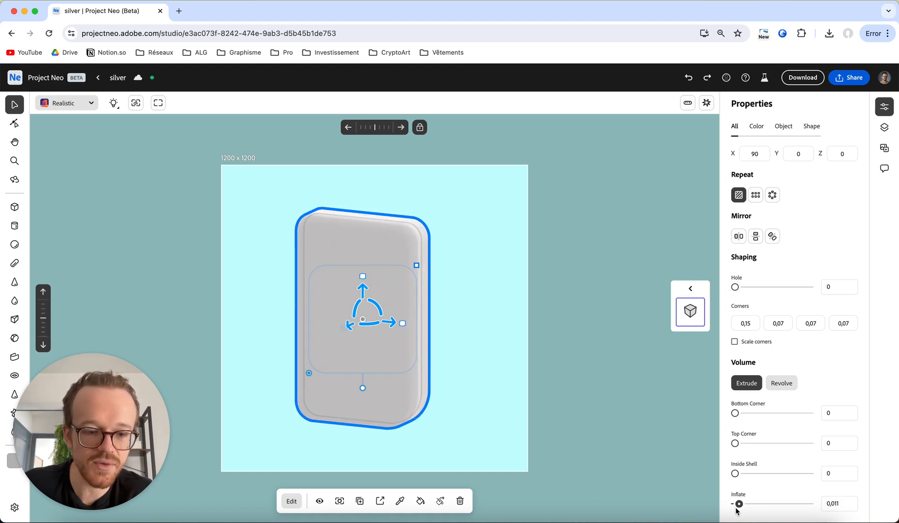
Set the slab's Inflate to about 0,015 and deselect it, checking its edges from the side and front
click(492, 335)
key(o)
drag(490, 336, 453, 330)
key(v)
click(385, 294)
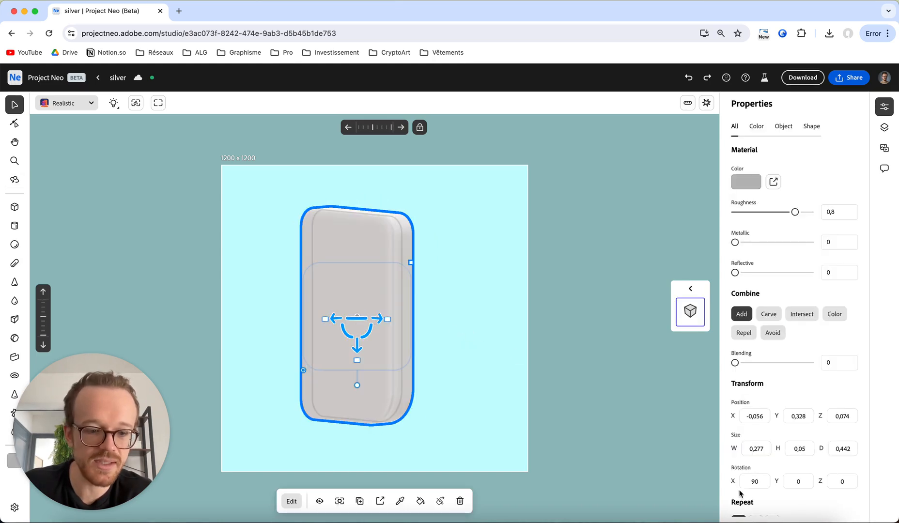
scroll(756, 465, down, 7)
drag(739, 504, 740, 505)
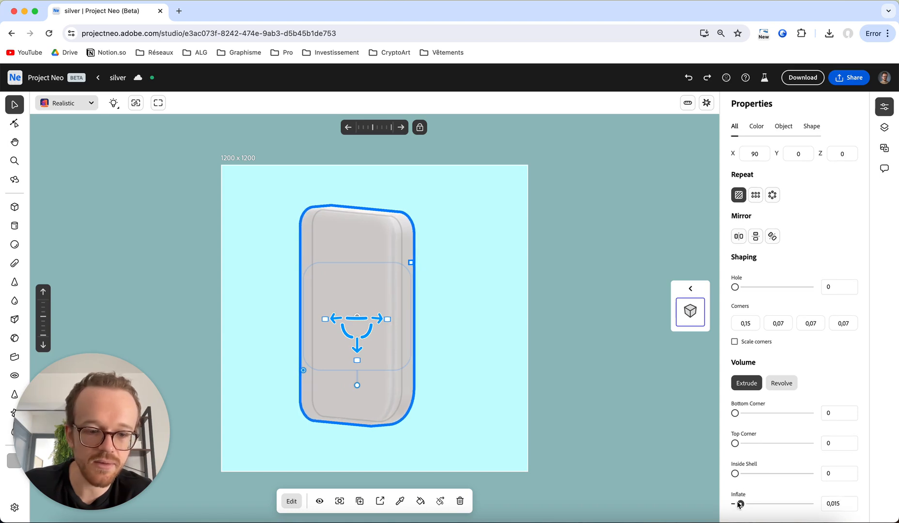
drag(466, 316, 488, 313)
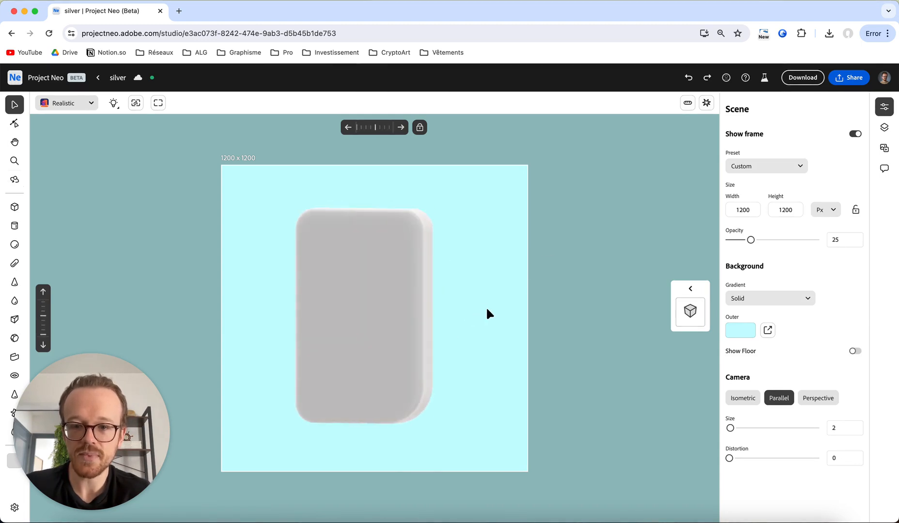
Give the slab a solid green colour of about #49eb64 and deselect it
click(391, 268)
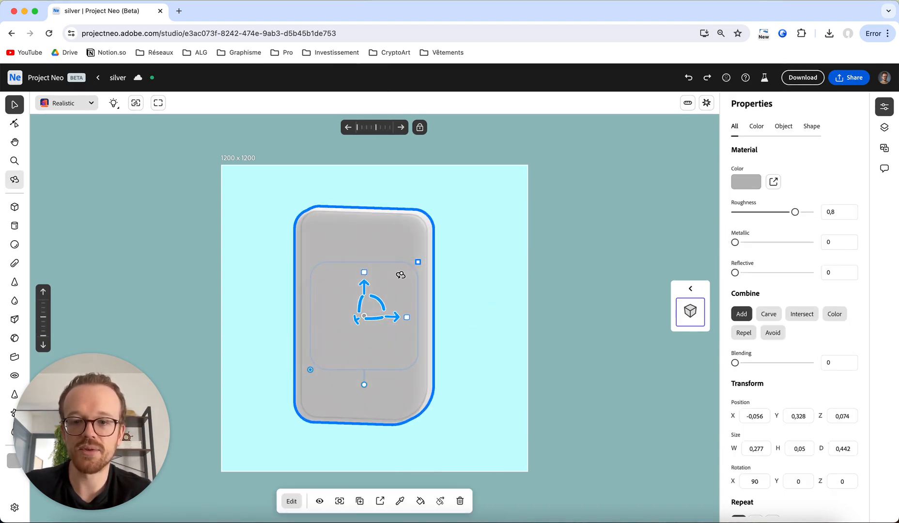
click(746, 180)
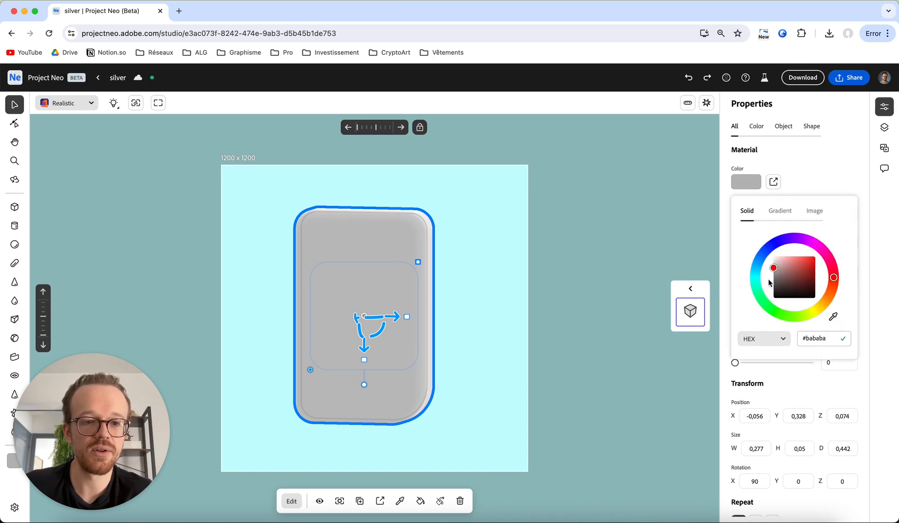
click(771, 307)
drag(812, 263, 803, 262)
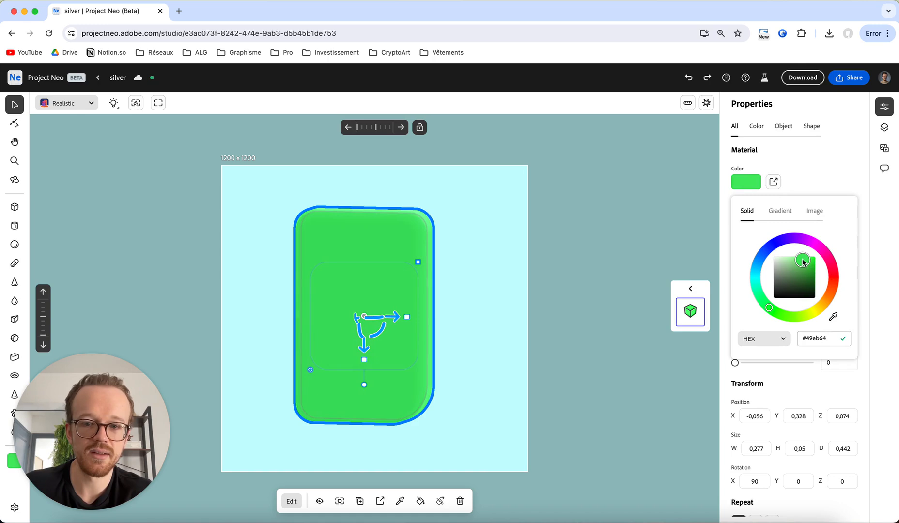
click(839, 172)
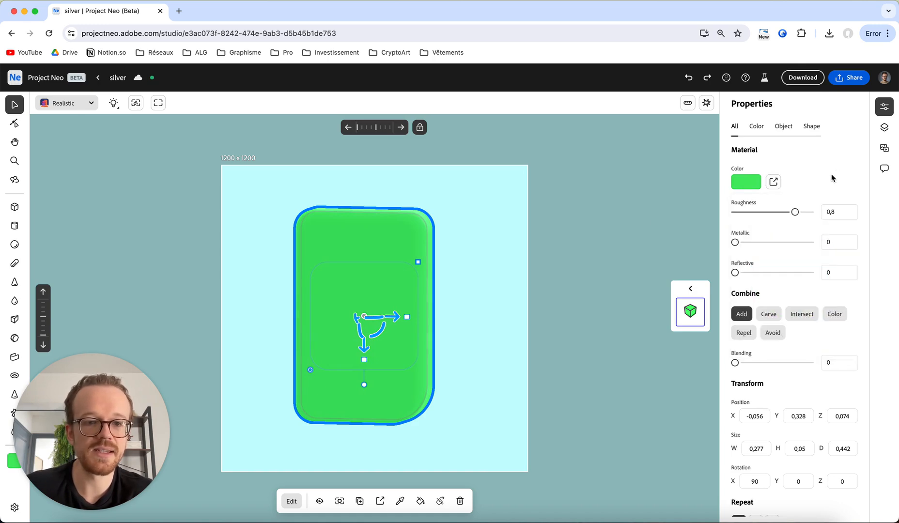
click(448, 283)
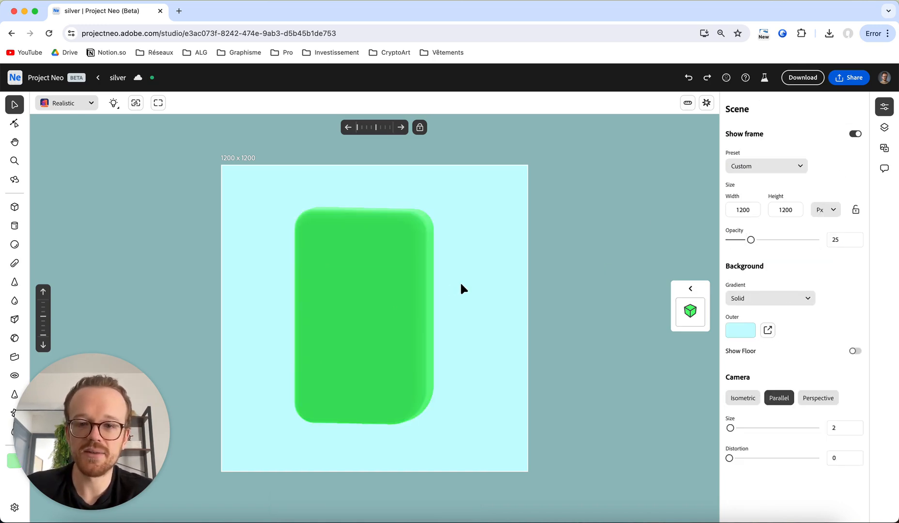
Set the green slab's Metallic to about 0,199 and its Roughness to 0
click(391, 293)
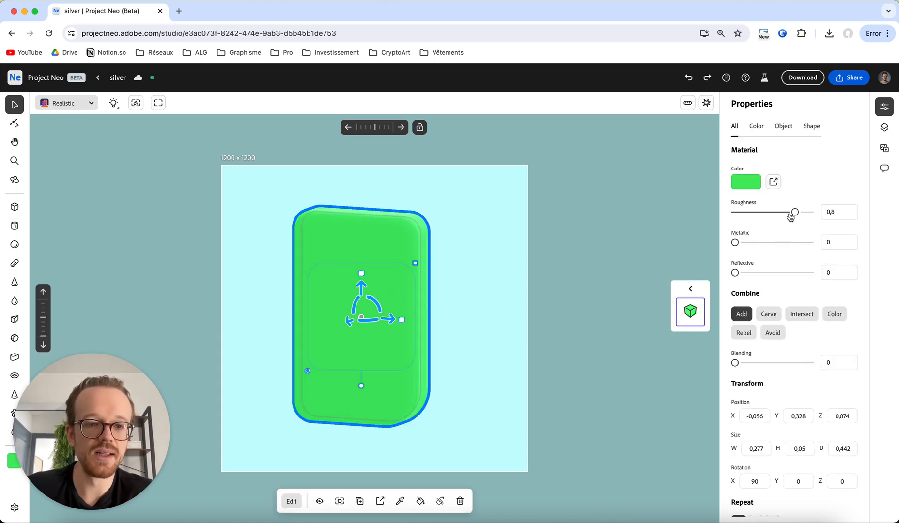
mouse_move(734, 243)
mouse_down()
mouse_move(791, 242)
mouse_move(749, 242)
mouse_up()
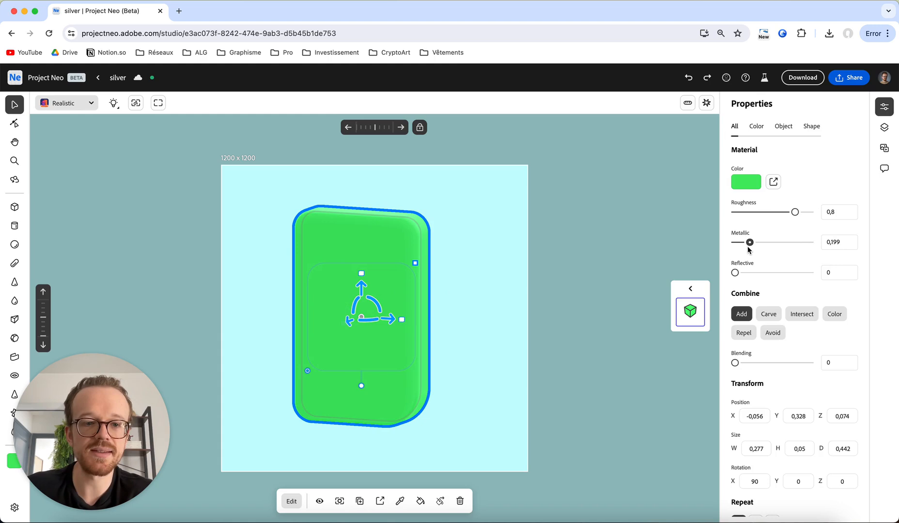
drag(793, 211, 750, 213)
click(606, 254)
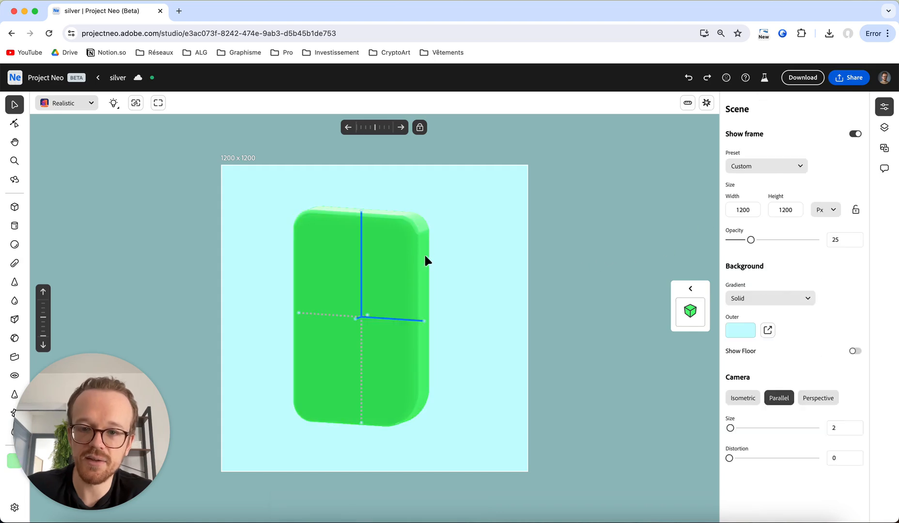
Set the slab's Roughness to about 0,109 and Metallic to about 0,529, and check how it catches the light
click(415, 278)
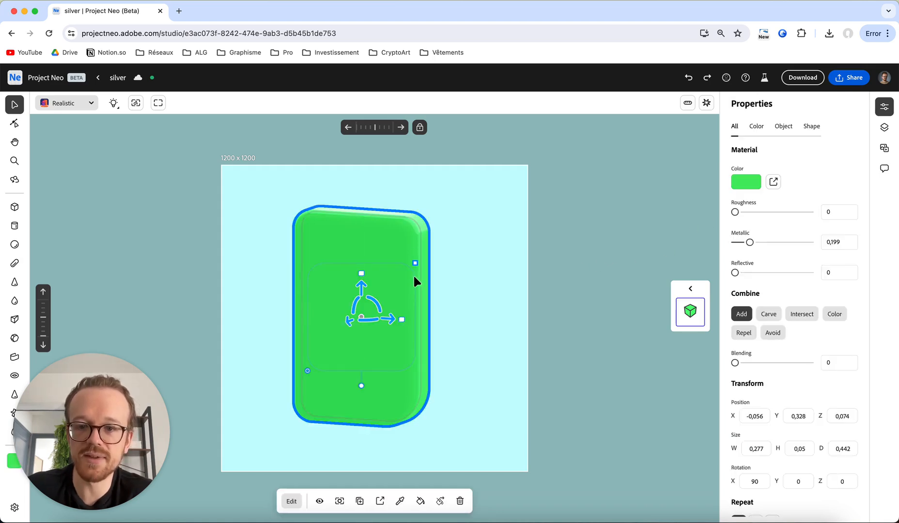
drag(736, 215, 775, 244)
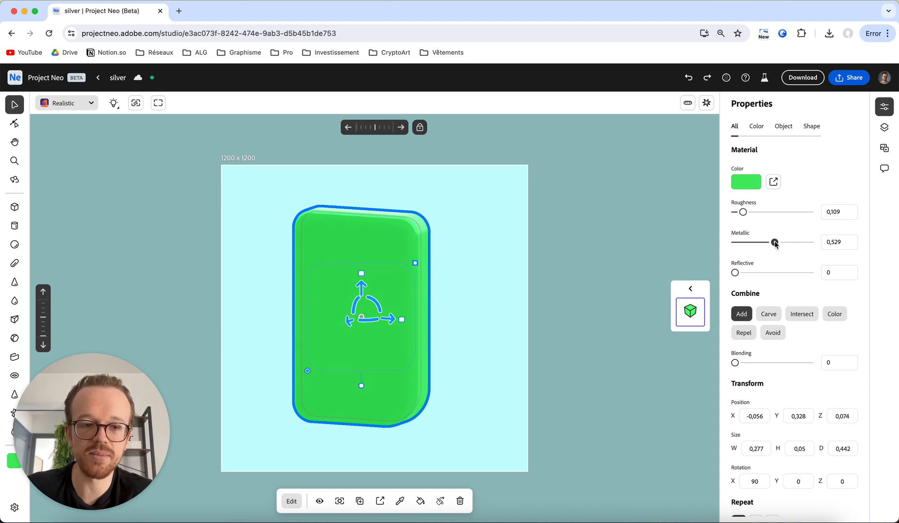
click(554, 299)
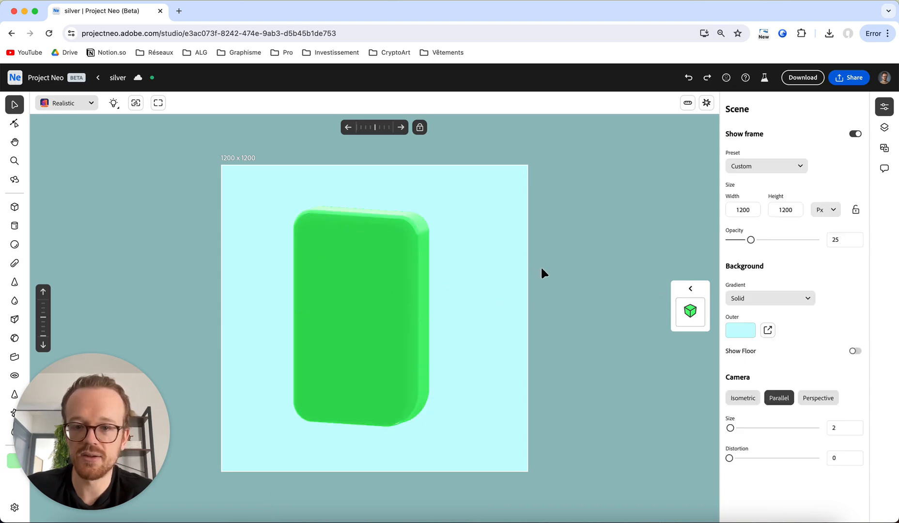
right_drag(542, 268, 525, 297)
drag(526, 297, 548, 271)
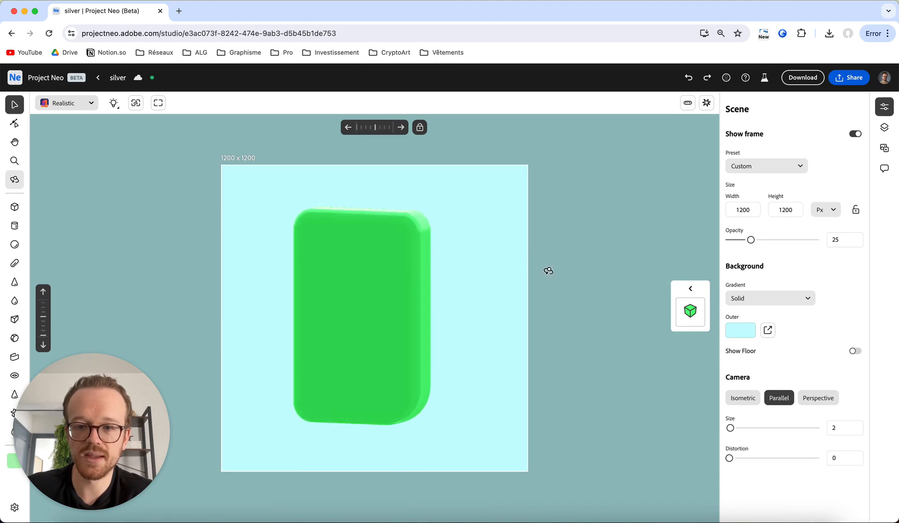
Set the slab's Metallic to about 0,365, and try Reflective at about 0,82 before returning it to 0
click(389, 267)
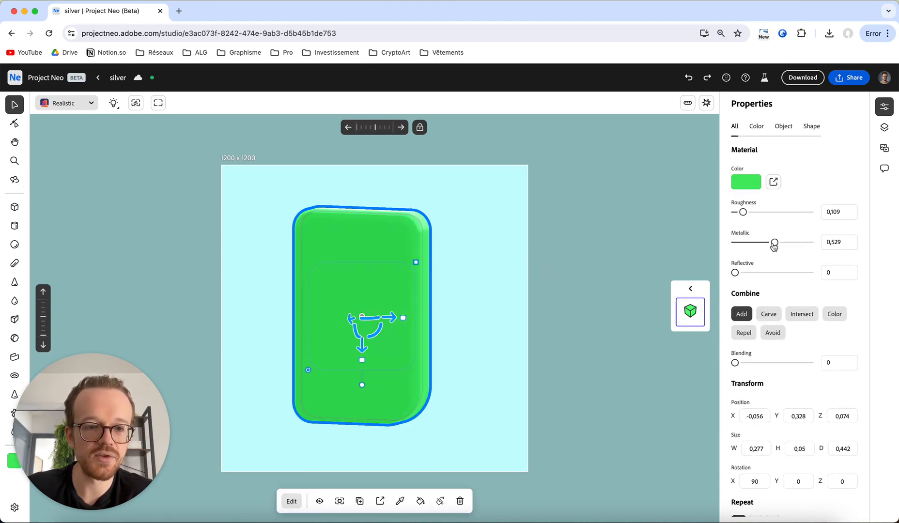
drag(771, 245, 761, 245)
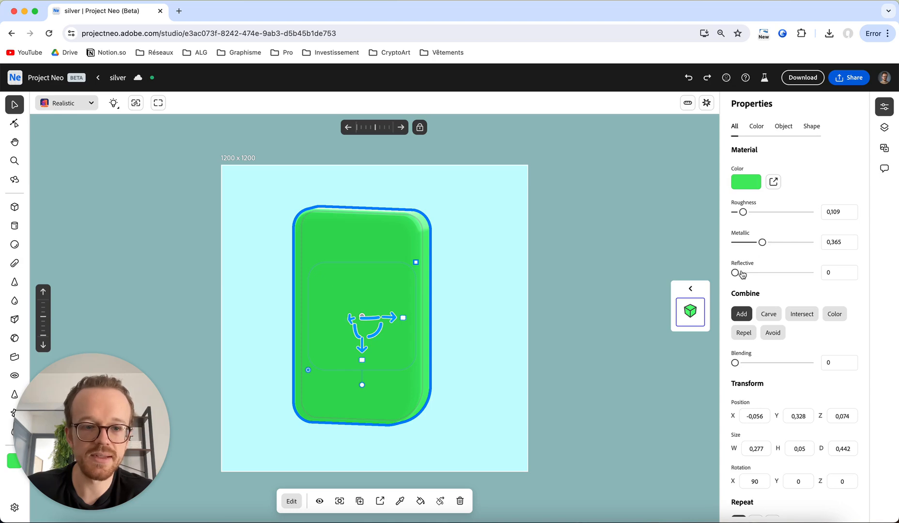
drag(736, 274, 805, 274)
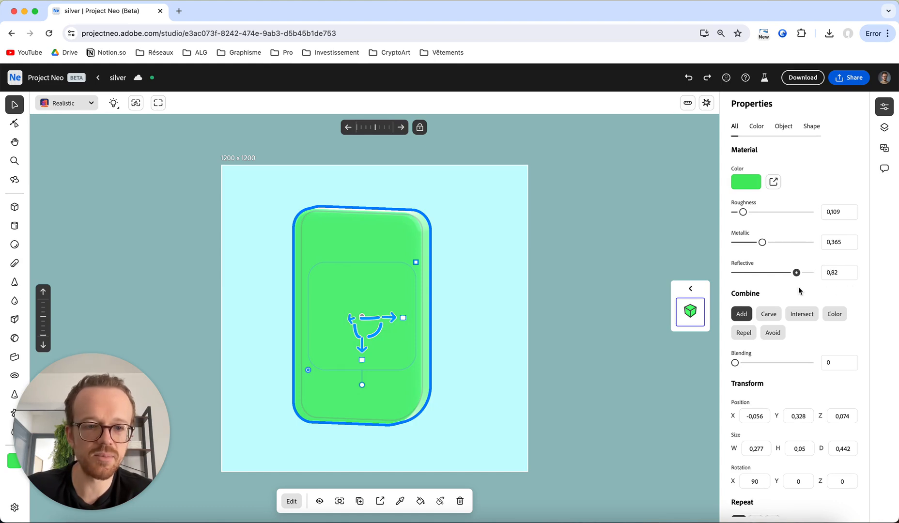
drag(799, 286, 725, 290)
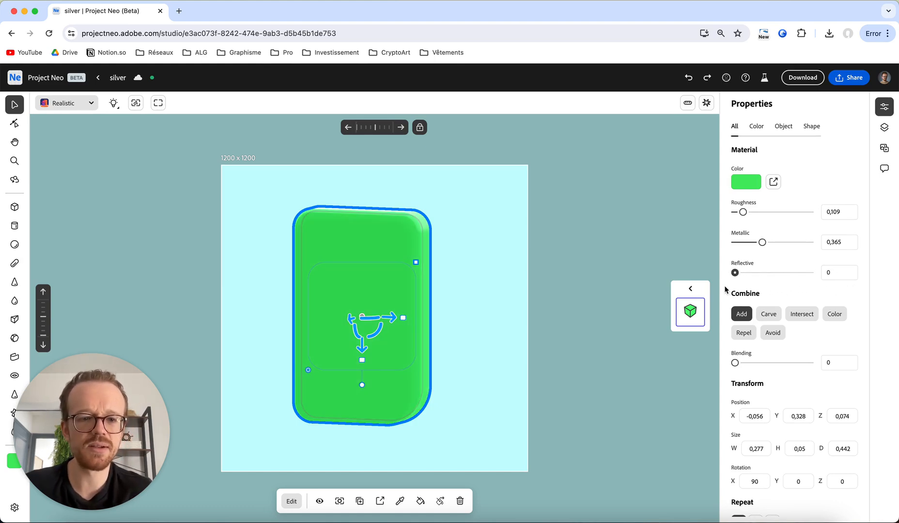
click(579, 290)
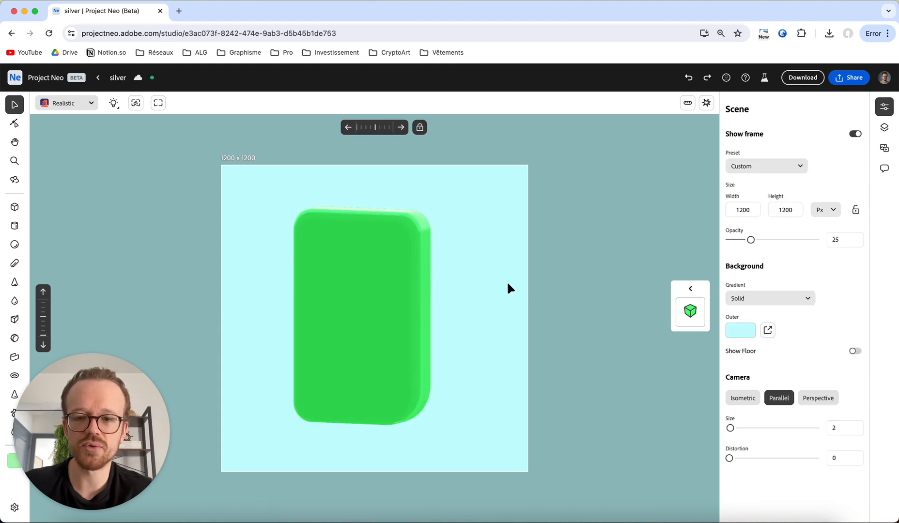
mouse_move(482, 271)
right_down()
mouse_move(467, 289)
mouse_move(415, 271)
mouse_move(494, 269)
right_up()
Change the slab's colour to a slightly darker, more saturated green and deselect it
click(405, 307)
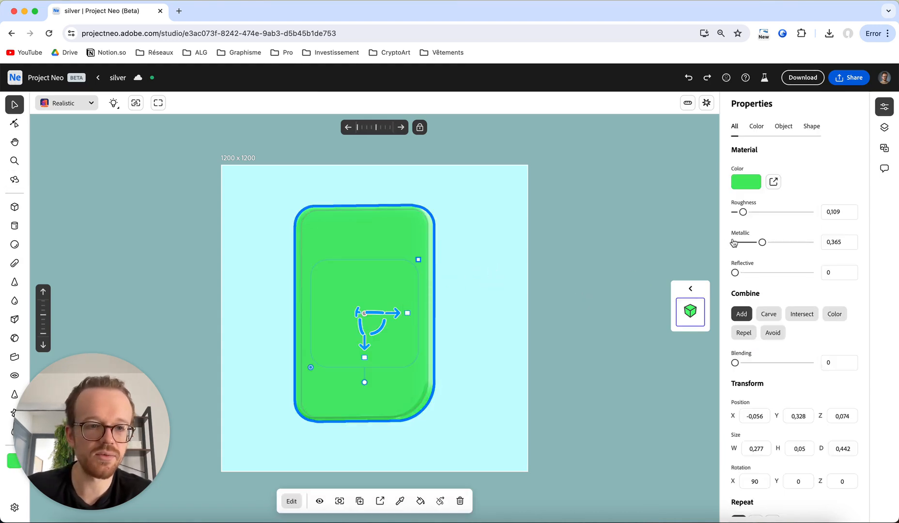
click(746, 183)
drag(803, 261, 805, 265)
click(606, 281)
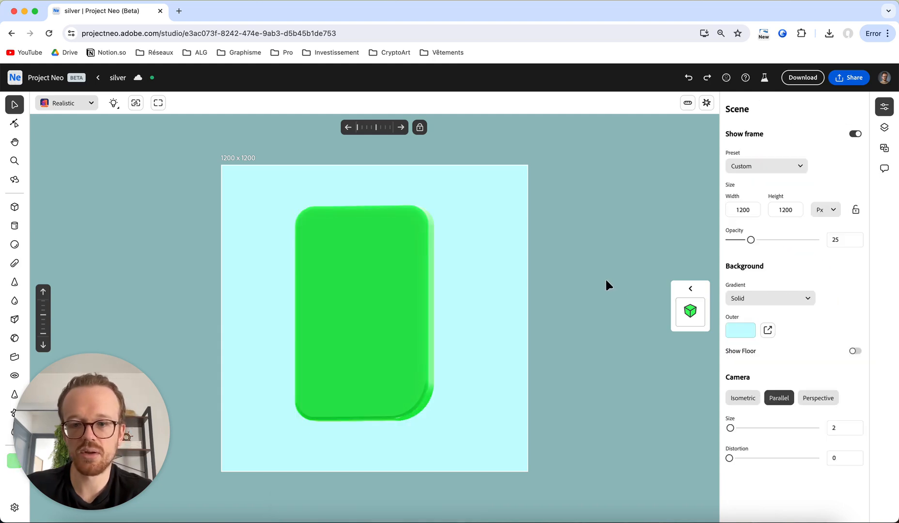
Save the slab's material to the library as "Vert Console" and check it among the saved materials
click(400, 257)
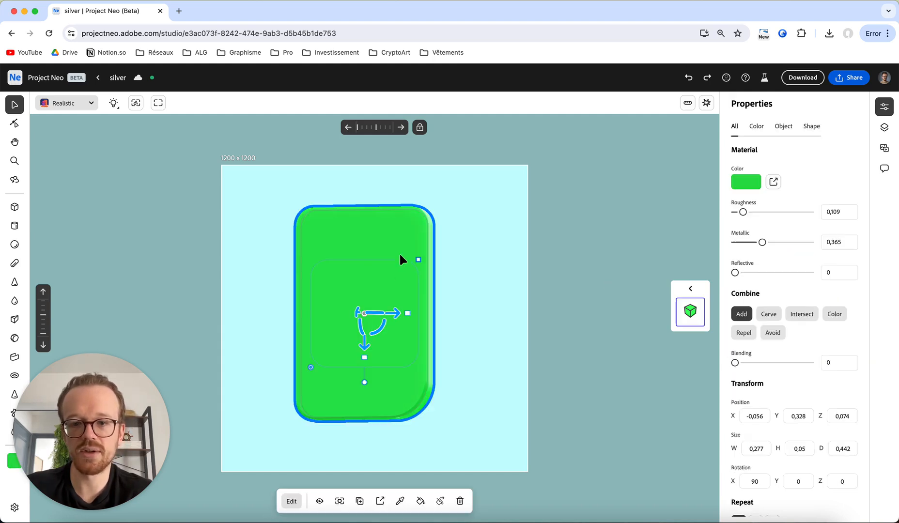
click(774, 182)
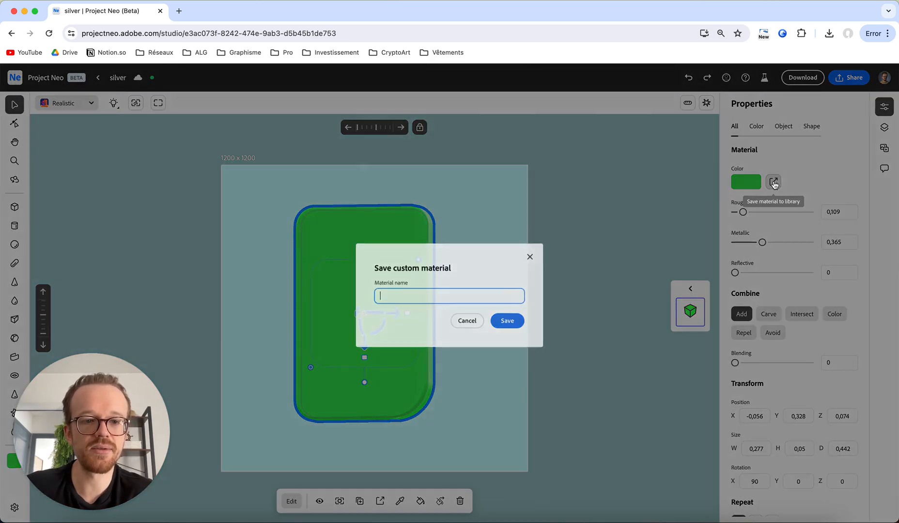
text(Vert Co)
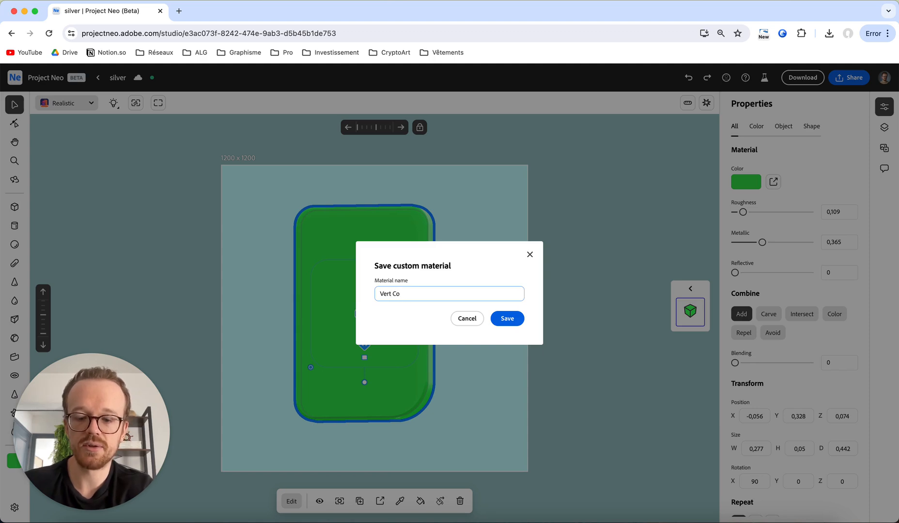
click(509, 320)
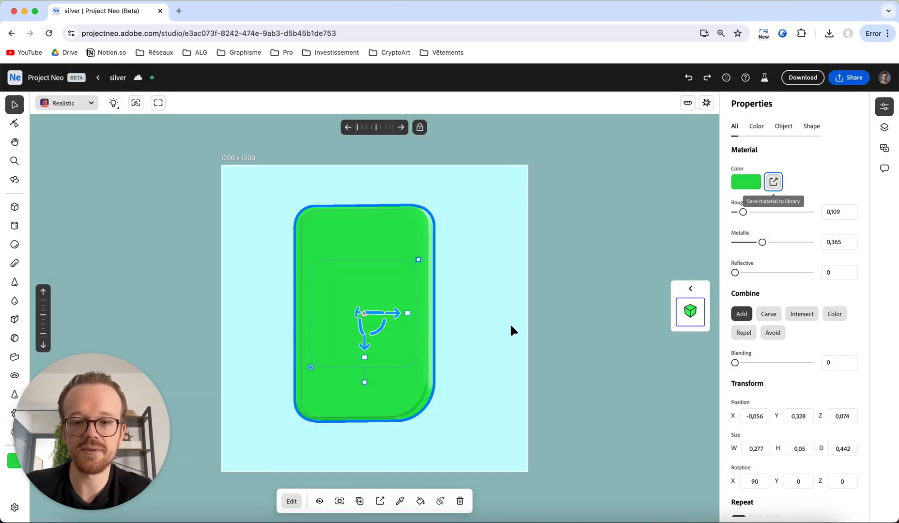
click(884, 147)
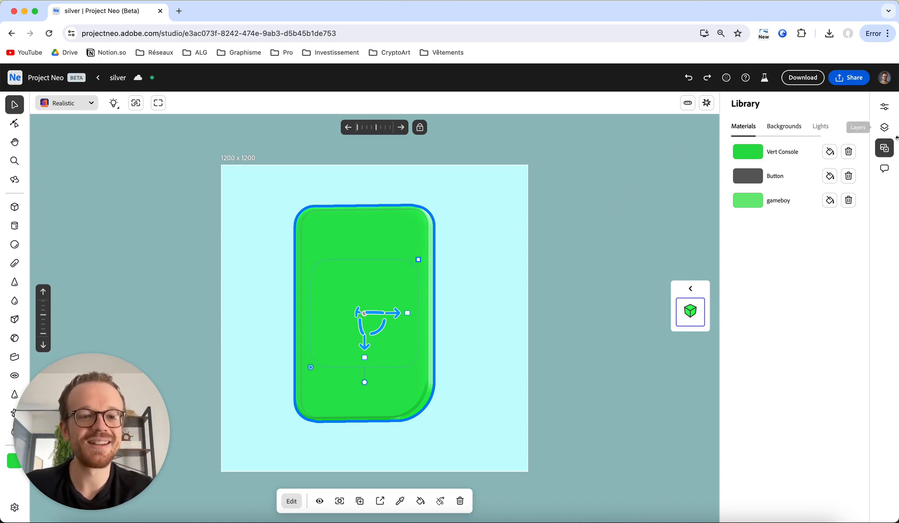
click(884, 106)
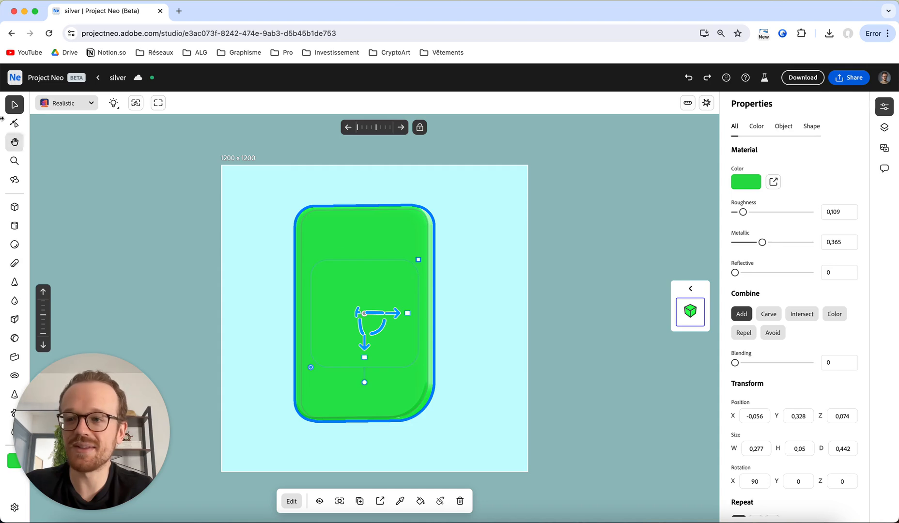
Place a new block on the upper left part of the slab's front face and turn the view to see its depth
click(241, 270)
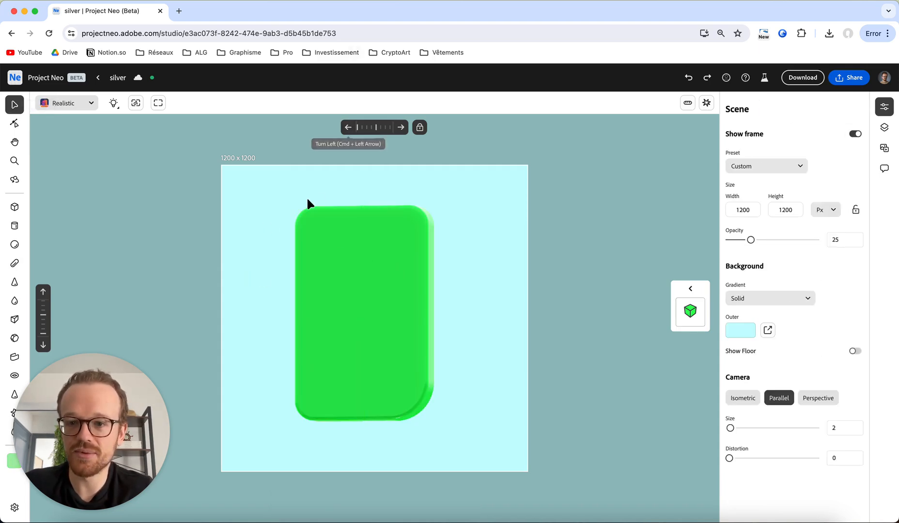
click(14, 212)
click(338, 269)
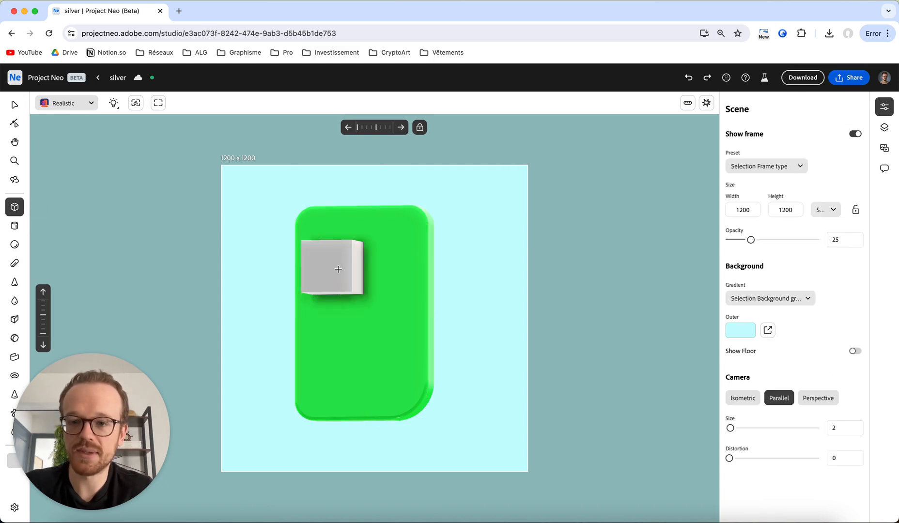
click(348, 127)
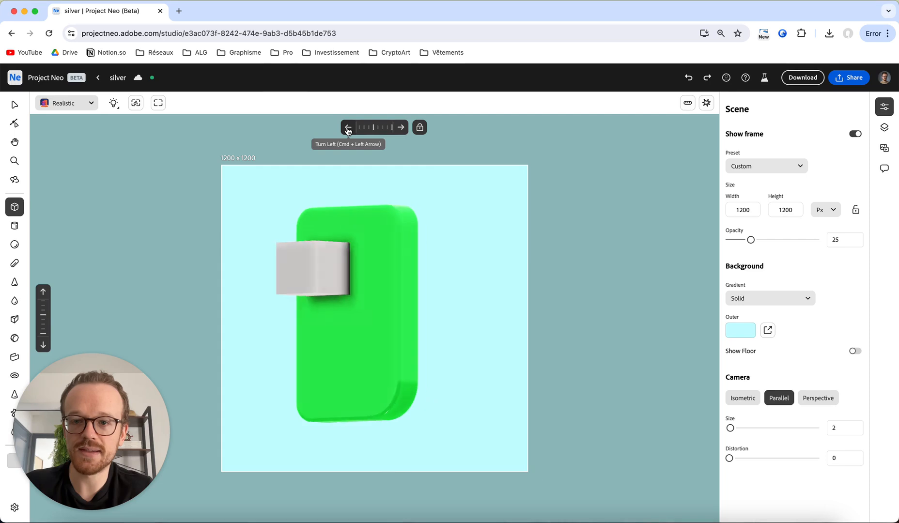
Stretch the block on the slab's front face to about 0,161 × 0,111 × 0,209 and centre it in the upper half at Y about 0,523
click(400, 128)
click(400, 128)
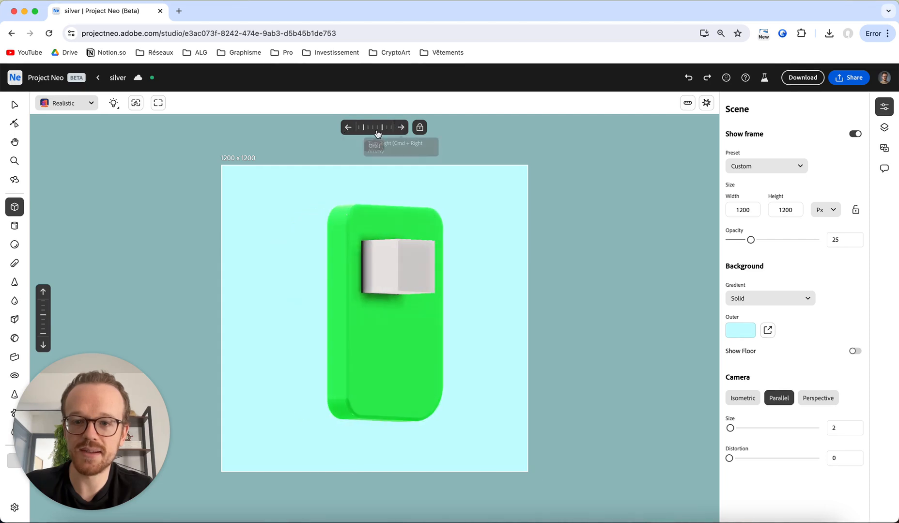
click(348, 127)
click(15, 104)
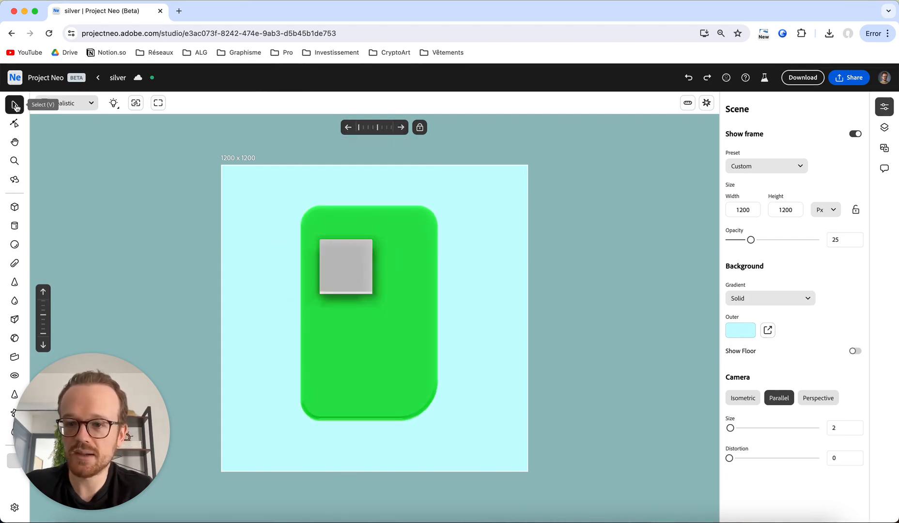
click(349, 252)
drag(382, 266, 450, 269)
drag(368, 300, 368, 345)
mouse_move(370, 260)
mouse_down()
mouse_move(369, 249)
mouse_move(370, 256)
mouse_up()
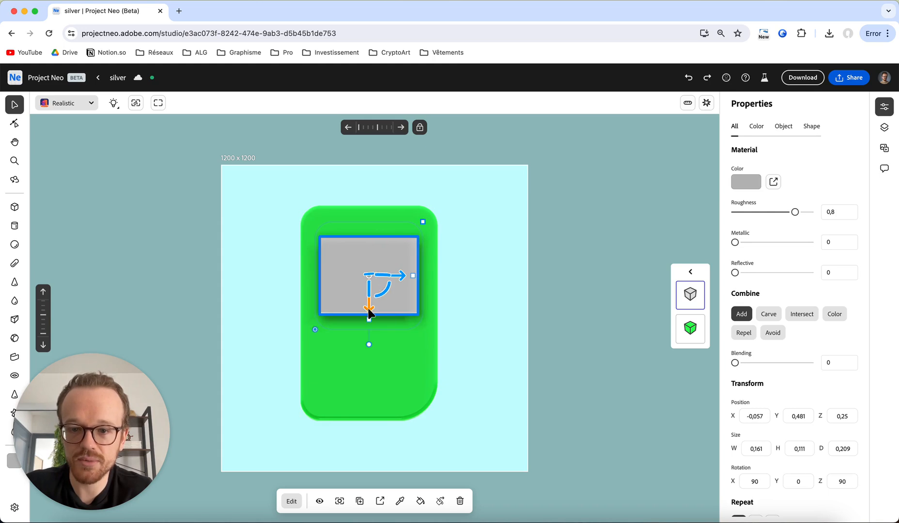
drag(368, 311, 367, 299)
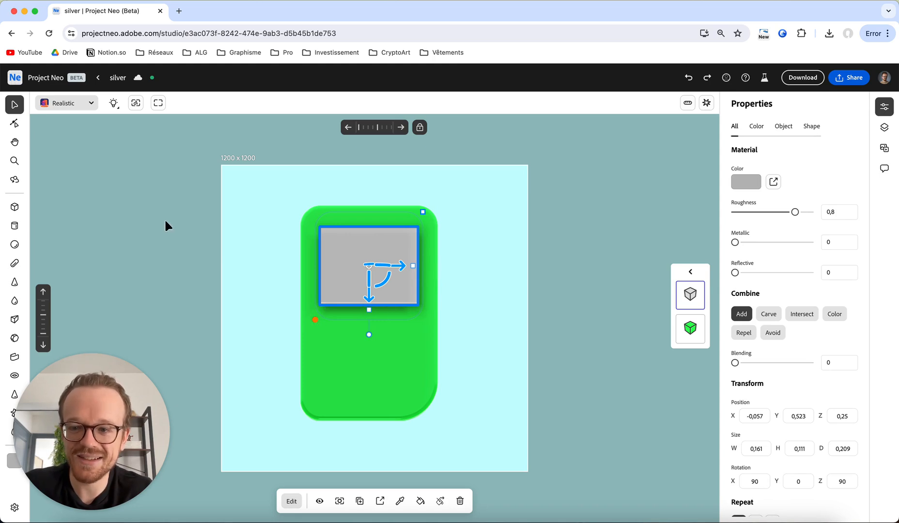
Round the block's four front corners slightly and scale the whole block to about 0,173 × 0,119 × 0,223
click(15, 123)
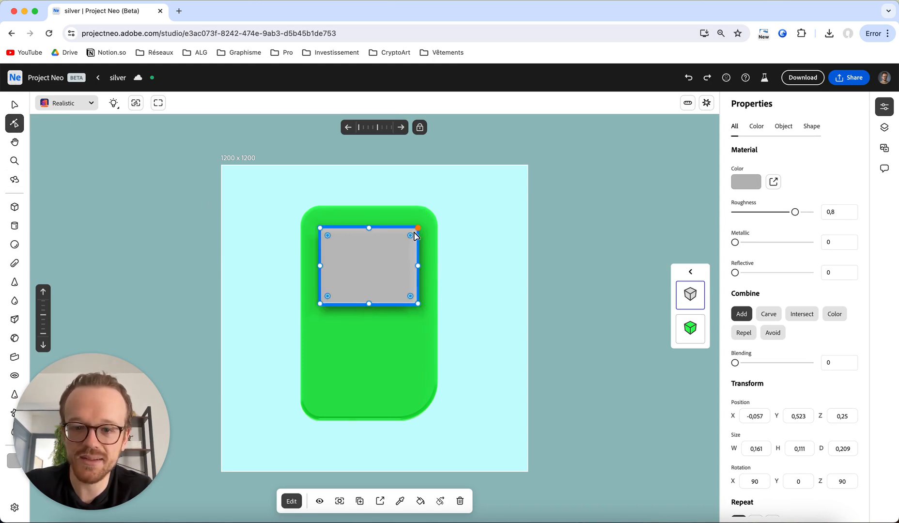
drag(409, 232, 407, 237)
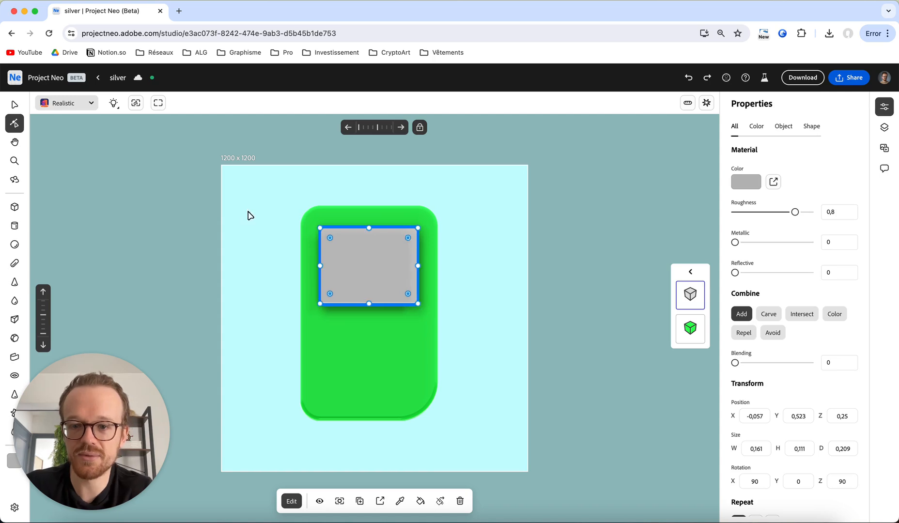
click(14, 102)
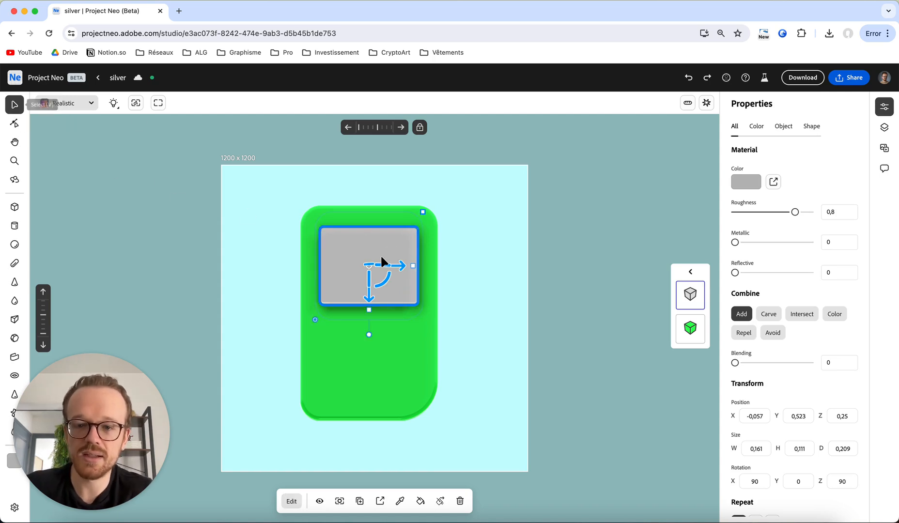
drag(374, 258, 367, 266)
drag(419, 219, 421, 207)
click(500, 253)
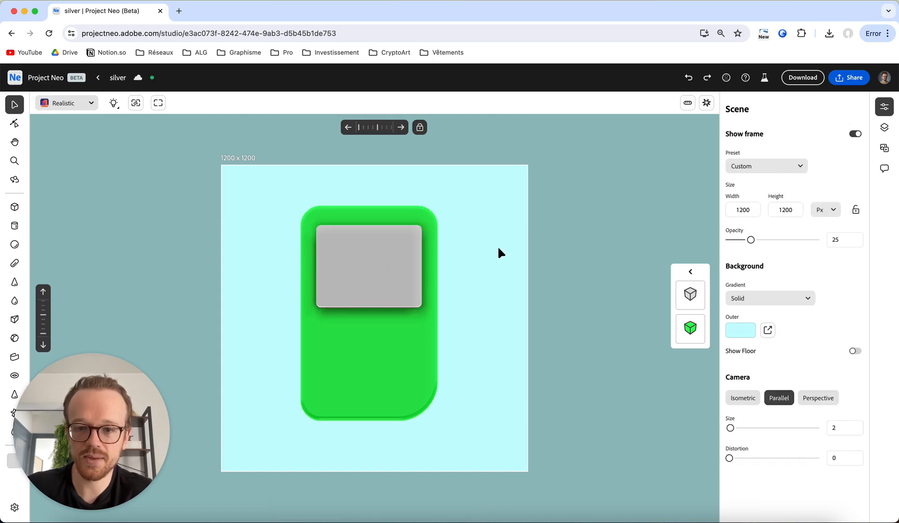
Sink the block into the slab at Z about 0,12 and reduce its thickness to about 0,041
key(o)
drag(444, 309, 398, 235)
key(v)
click(394, 236)
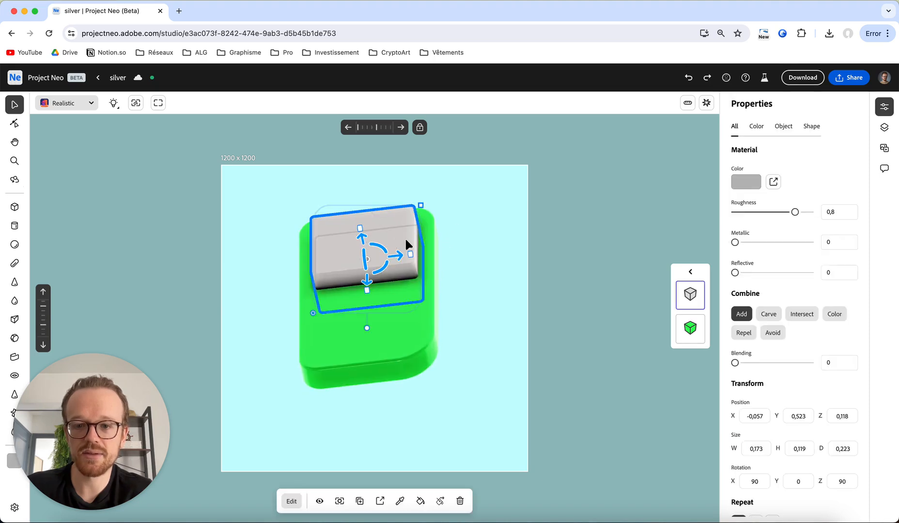
right_drag(484, 271, 407, 296)
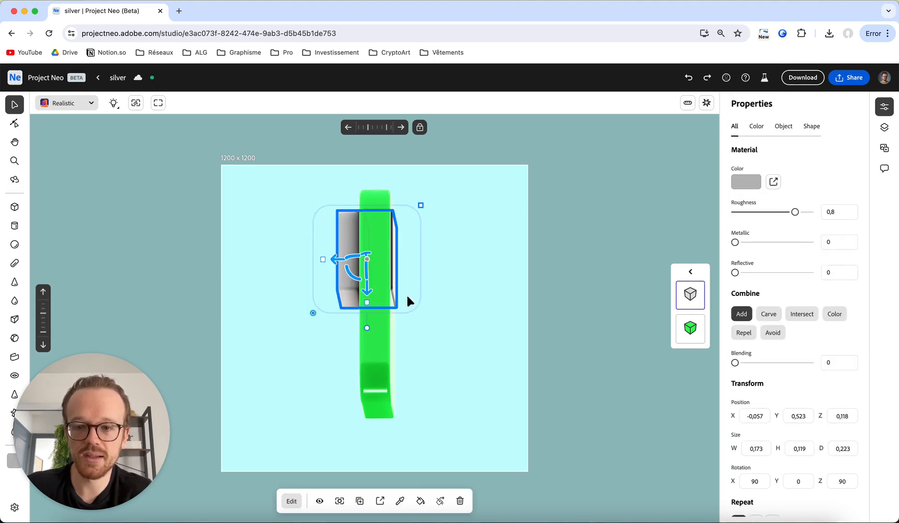
mouse_move(323, 260)
mouse_down()
mouse_move(374, 255)
mouse_move(334, 262)
mouse_up()
click(288, 267)
right_drag(288, 267, 344, 271)
click(382, 237)
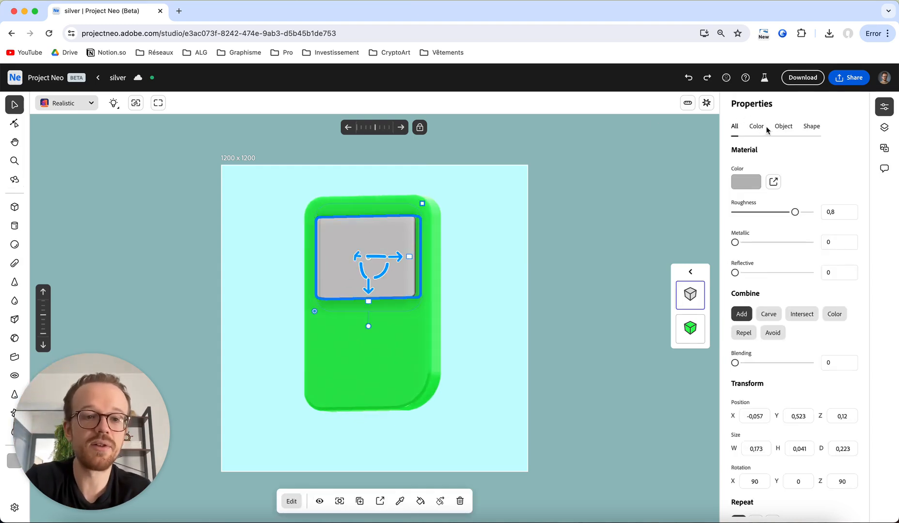
Set the block's Combine mode to Carve and move it outward to Z about 0,171 for a shallow screen recess
click(773, 315)
click(563, 274)
mouse_move(549, 278)
right_down()
mouse_move(530, 258)
mouse_move(534, 271)
right_up()
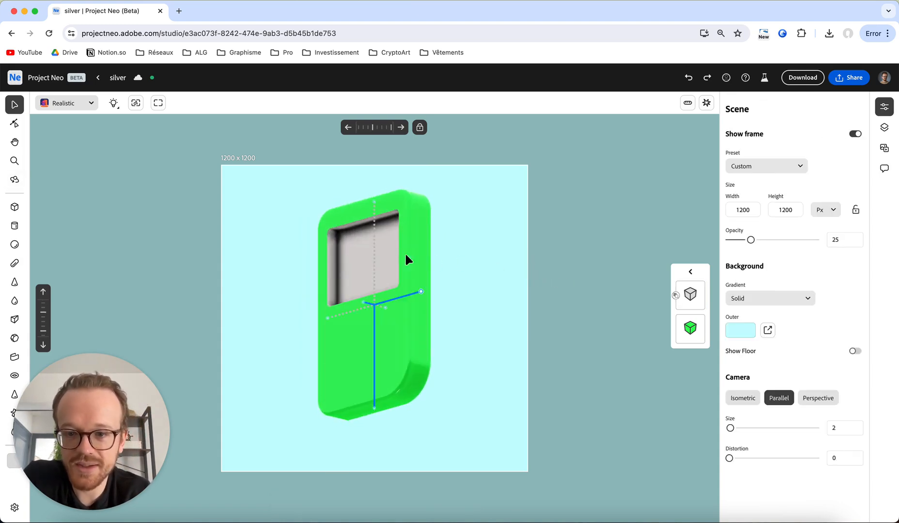
click(374, 244)
drag(344, 254, 334, 253)
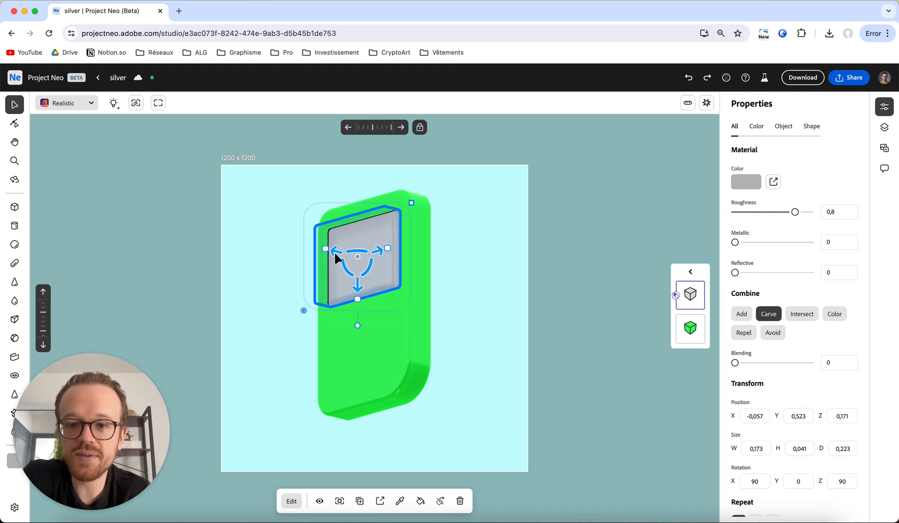
mouse_move(465, 282)
right_down()
mouse_move(500, 290)
mouse_move(504, 300)
mouse_move(458, 277)
right_up()
Try the Color combine mode on the screen block and move it into the slab to Z about 0,144
click(835, 314)
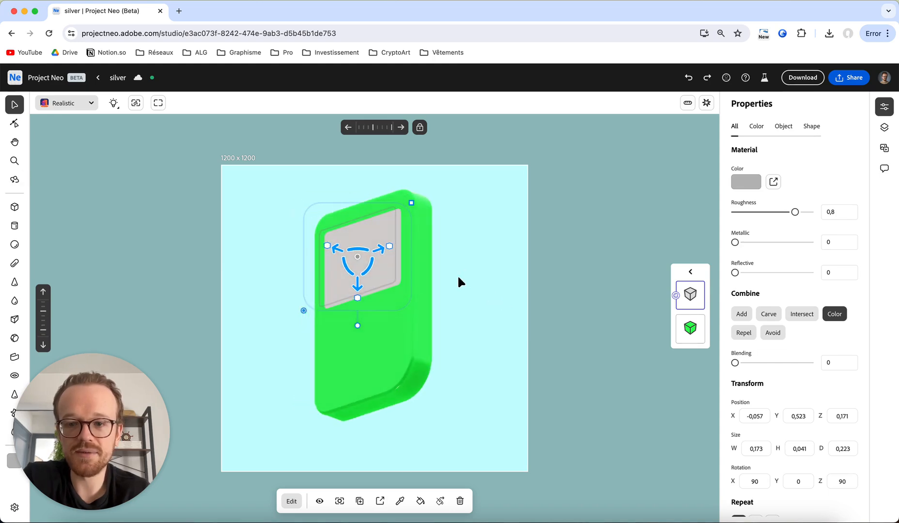
drag(336, 249, 345, 248)
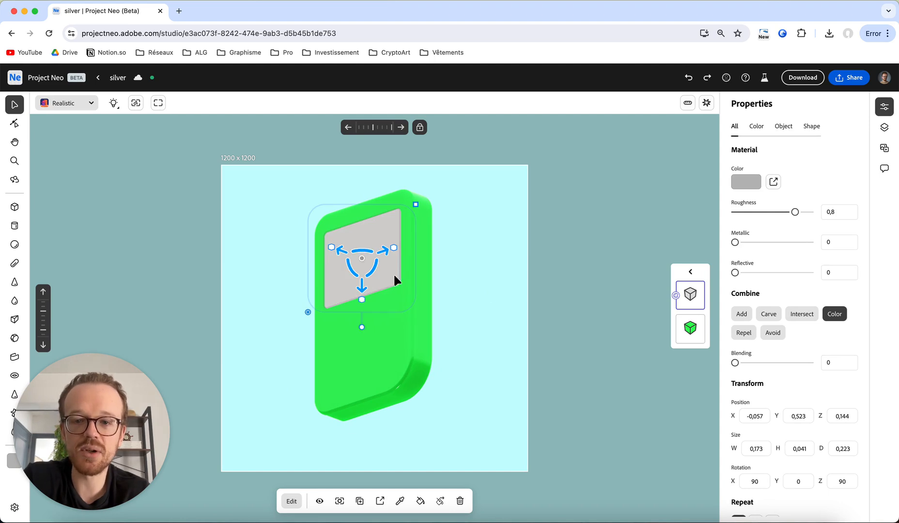
click(509, 276)
mouse_move(498, 277)
right_down()
mouse_move(492, 276)
mouse_move(533, 301)
mouse_move(496, 273)
right_up()
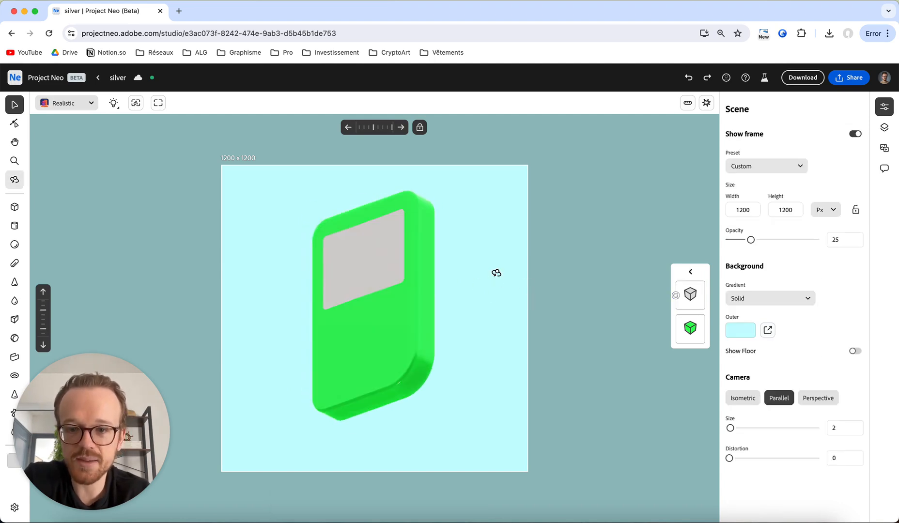
click(384, 242)
click(358, 259)
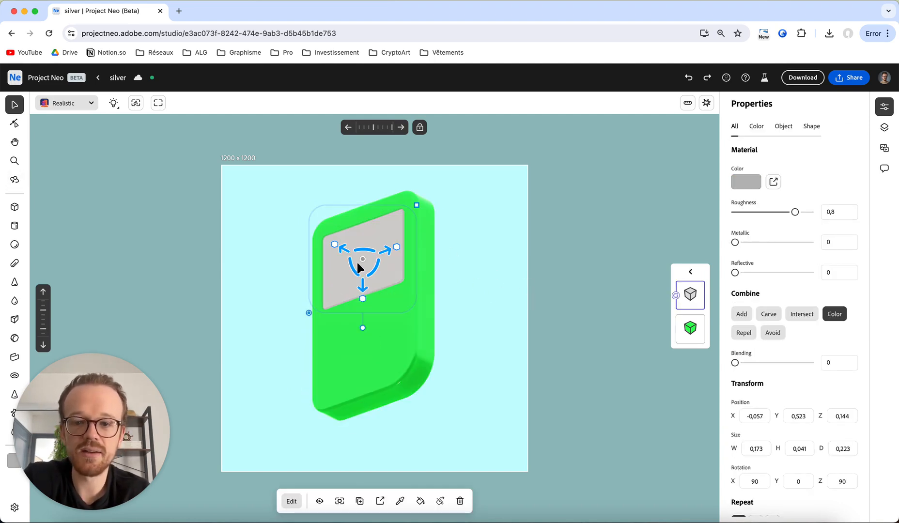
Set the screen block's colour to dark grey #545454 and compare its settings with the green slab's
click(746, 183)
drag(780, 278, 765, 286)
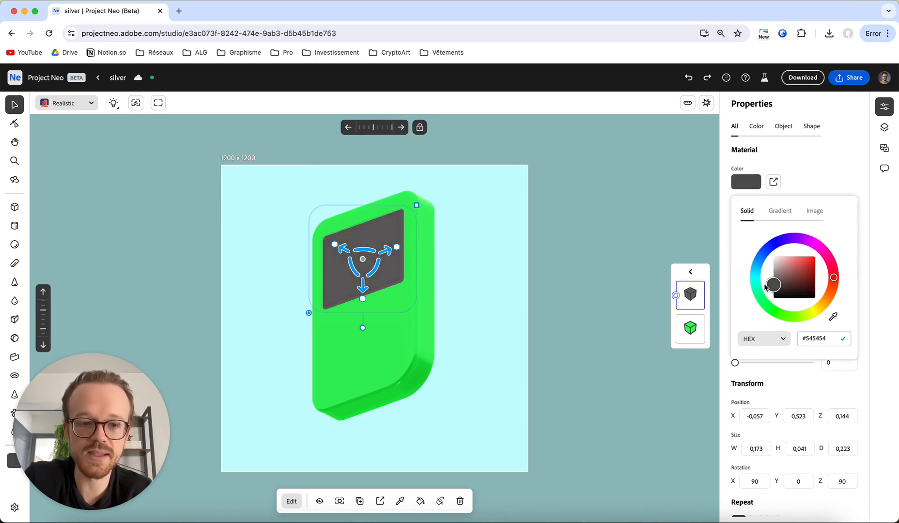
click(609, 258)
click(397, 243)
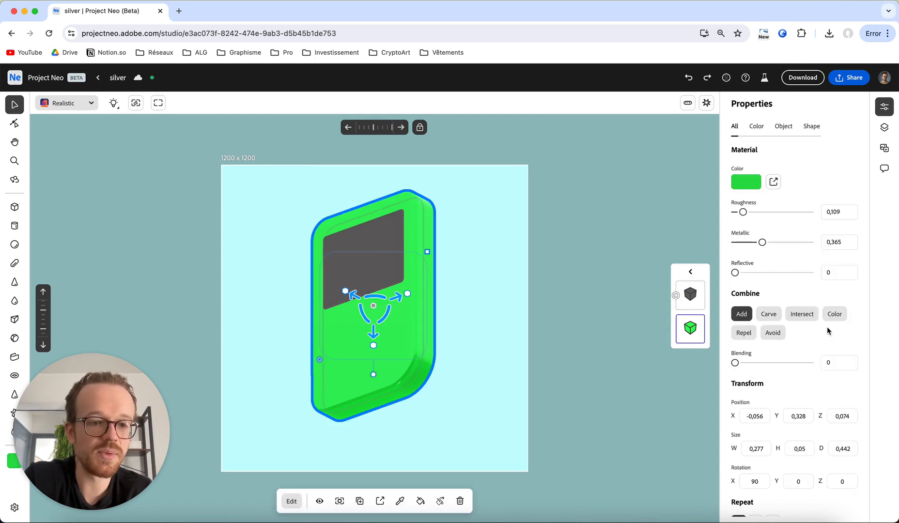
click(688, 291)
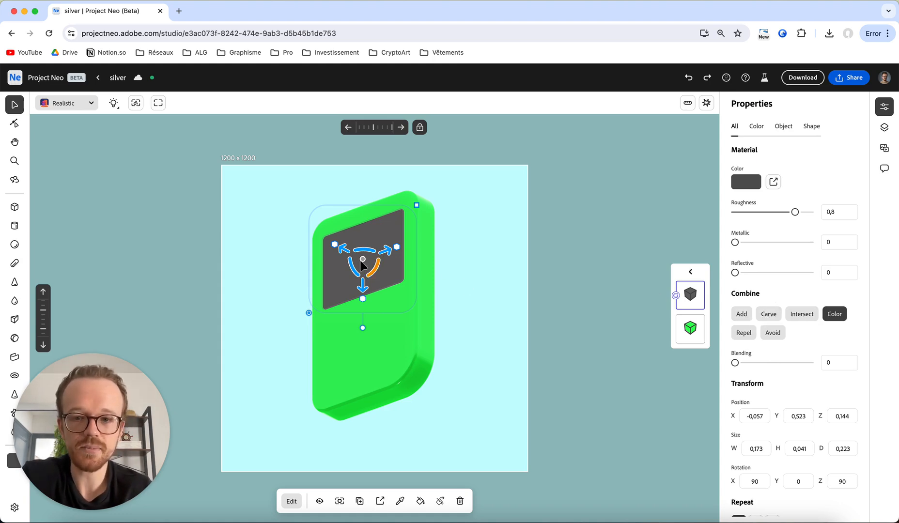
Set the screen block to Carve and move it outward to Z about 0,173
click(770, 314)
drag(343, 248, 338, 247)
click(455, 247)
right_drag(455, 248, 411, 257)
Set the carved screen block's colour to grey #696969 and deselect it
click(397, 249)
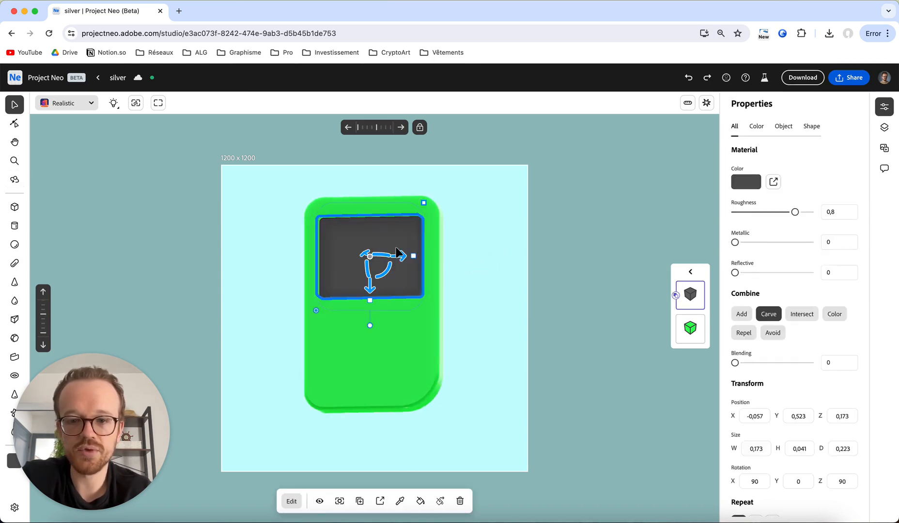
click(739, 189)
drag(778, 285, 771, 283)
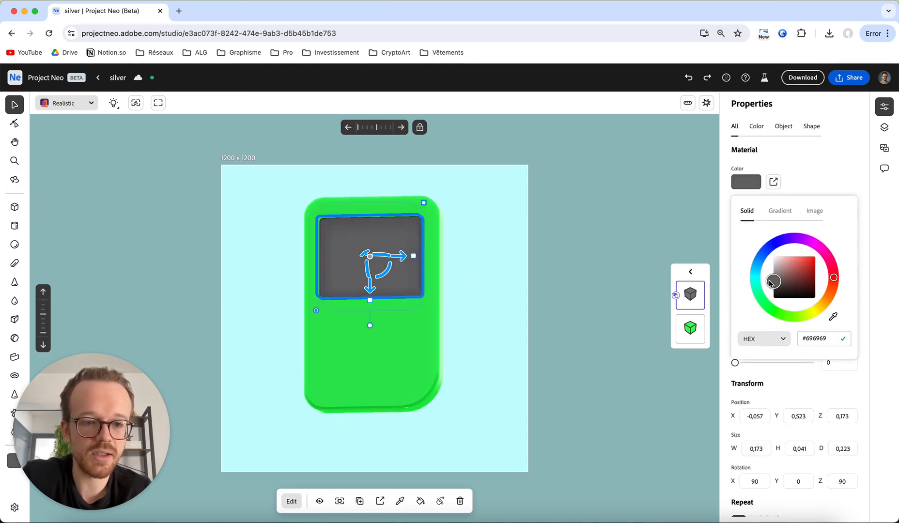
click(602, 270)
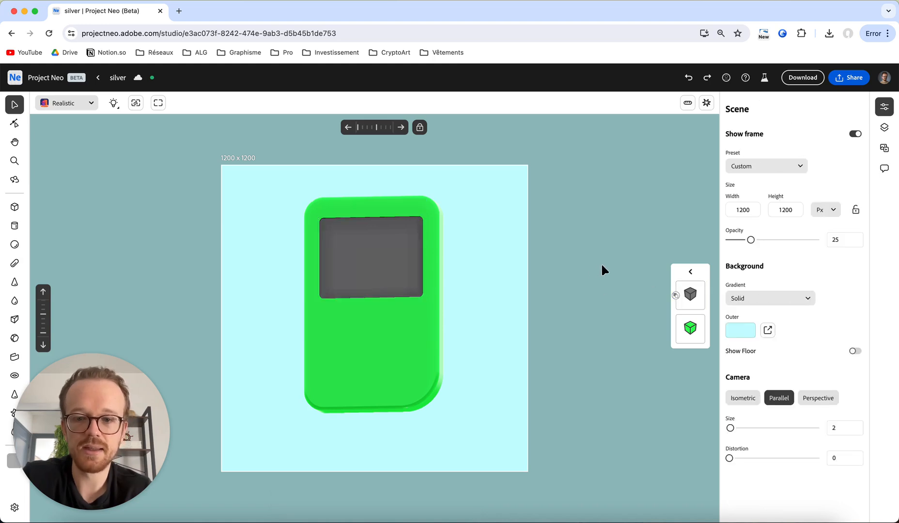
Duplicate the carved screen block, scale the copy to about 0,129 × 0,034 × 0,187 and raise it to Y about 0,538
click(378, 239)
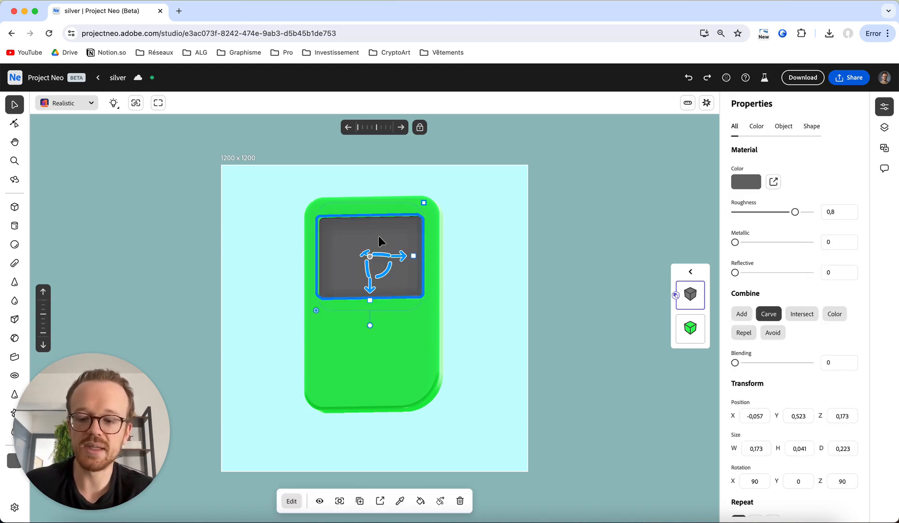
key(super+c)
key(super+v)
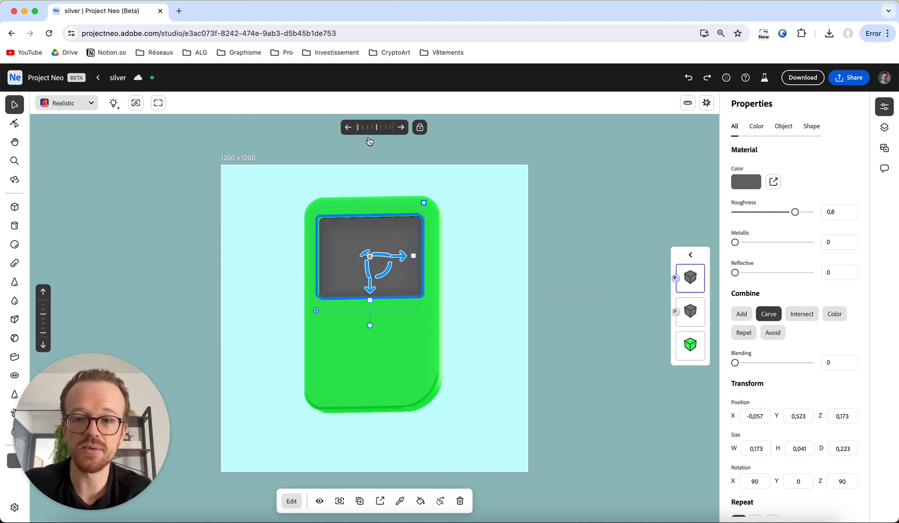
click(347, 128)
click(402, 128)
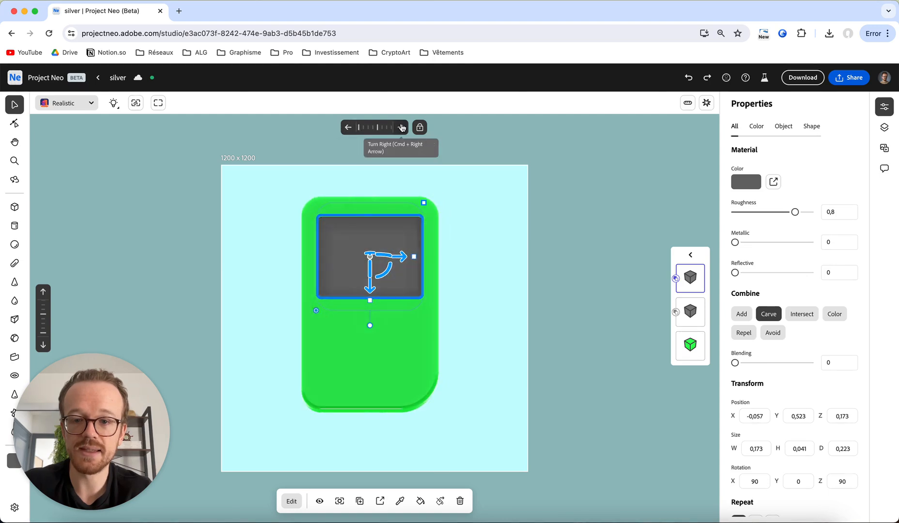
click(43, 344)
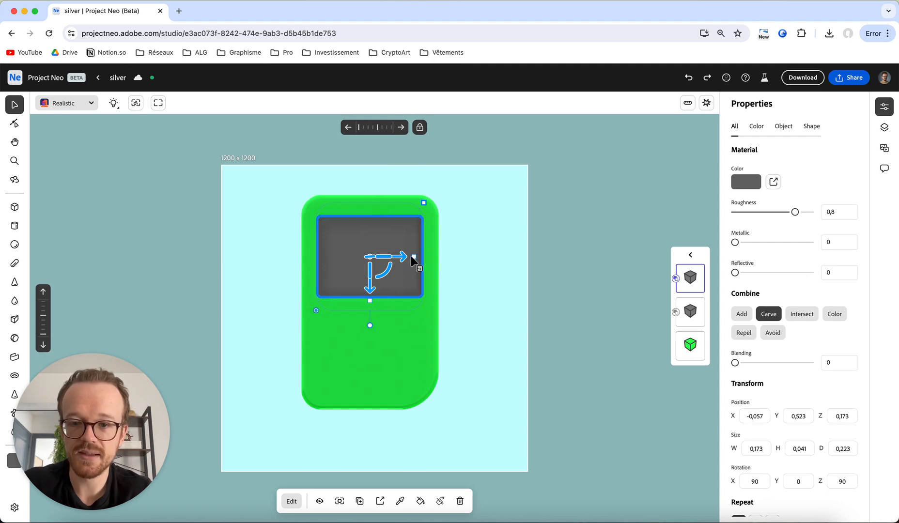
drag(422, 202, 417, 213)
drag(370, 304, 368, 292)
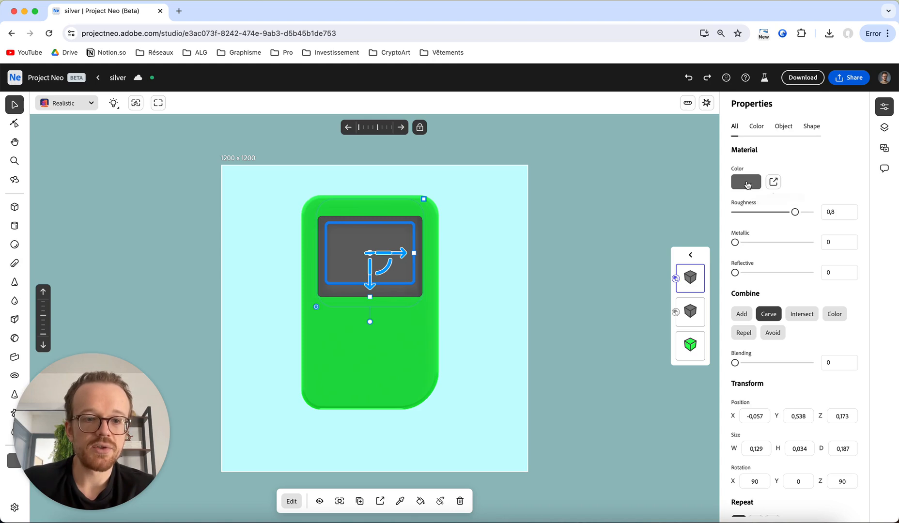
Colour the smaller inner block light grey #b8b8b8 and push its carve deeper into the slab, to Z about 0,154
click(750, 183)
drag(785, 270, 764, 270)
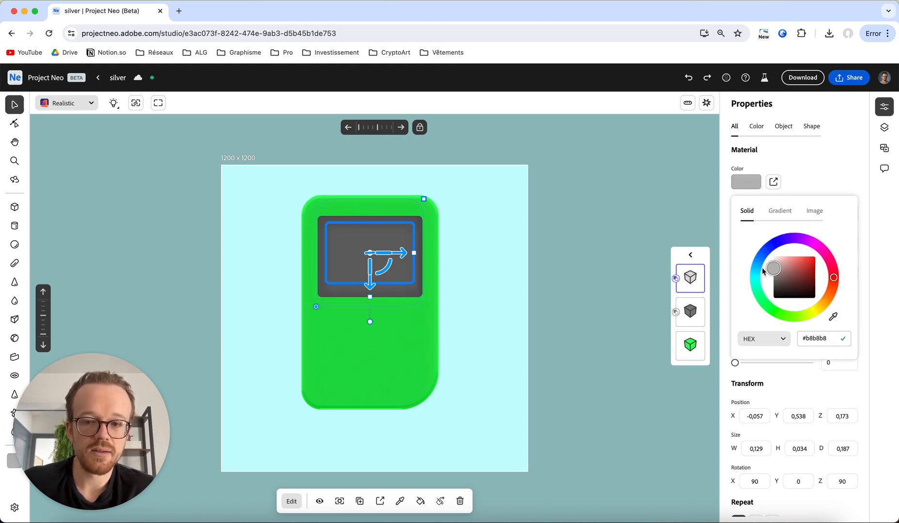
right_drag(504, 251, 484, 259)
drag(352, 262, 356, 260)
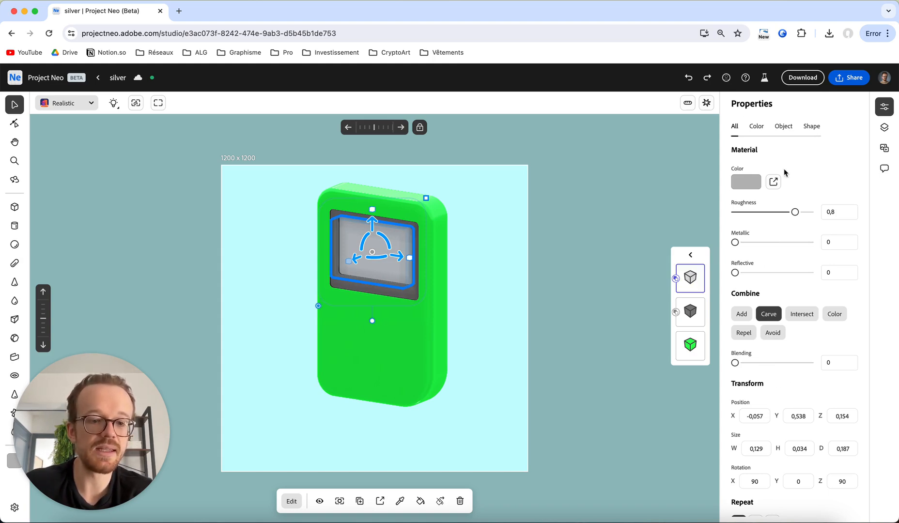
scroll(817, 380, down, 5)
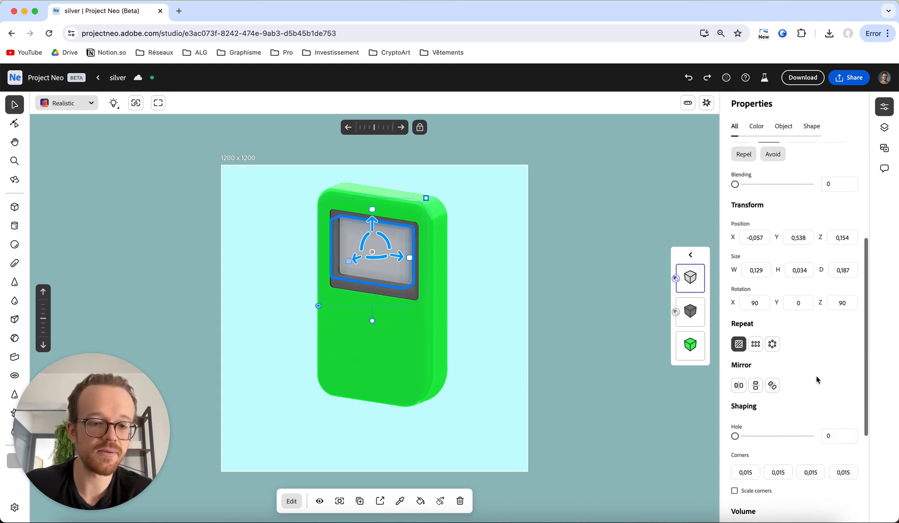
scroll(817, 380, up, 5)
click(768, 314)
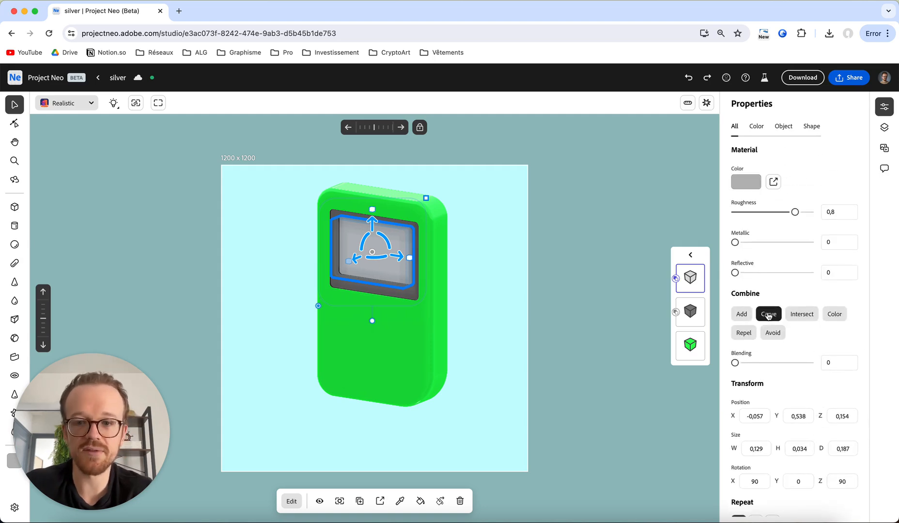
click(490, 283)
right_drag(386, 246, 408, 246)
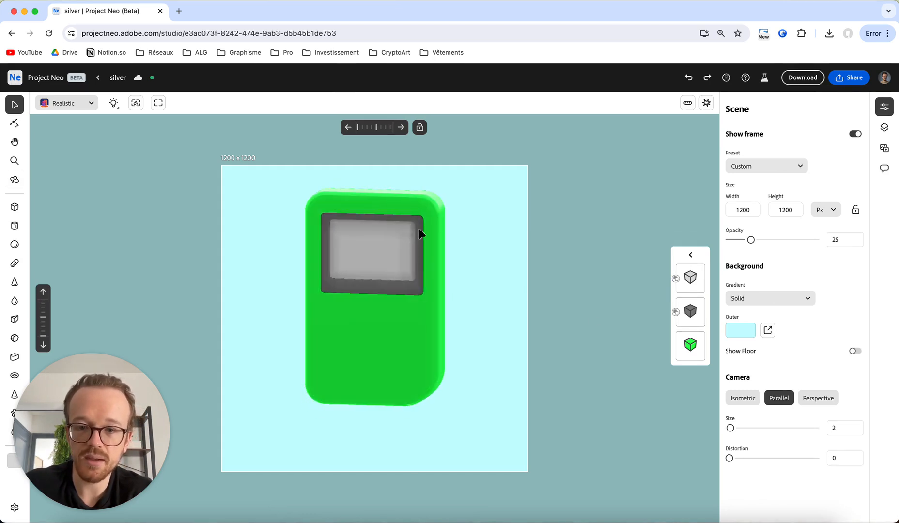
Move the inner carved block slightly outward, to Z about 0,16, to make its recess shallower
click(690, 311)
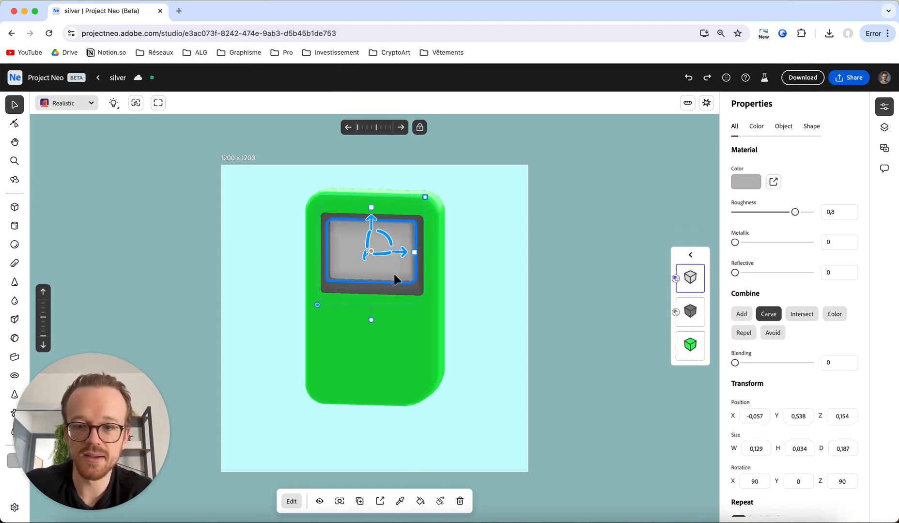
click(479, 262)
right_drag(481, 261, 418, 255)
click(396, 249)
drag(353, 252, 351, 253)
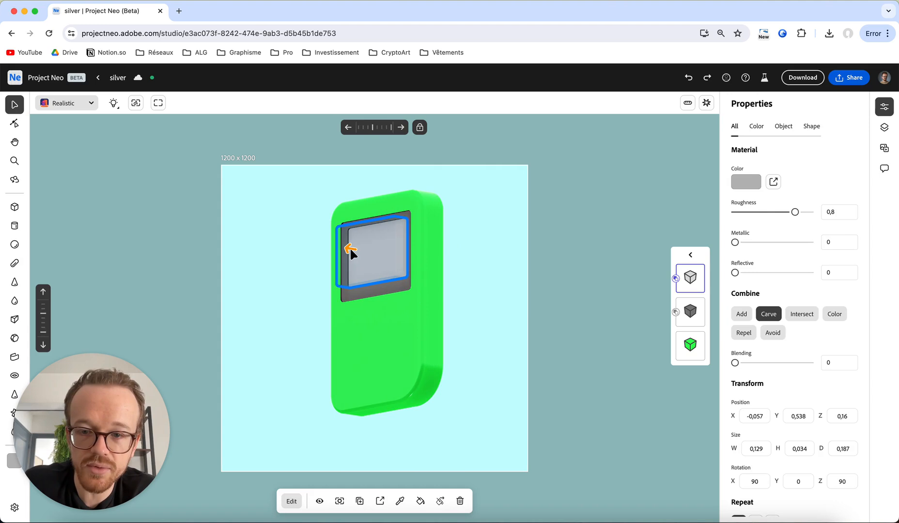
Nudge the dark grey outer carved screen block slightly along its depth axis and deselect it
click(335, 255)
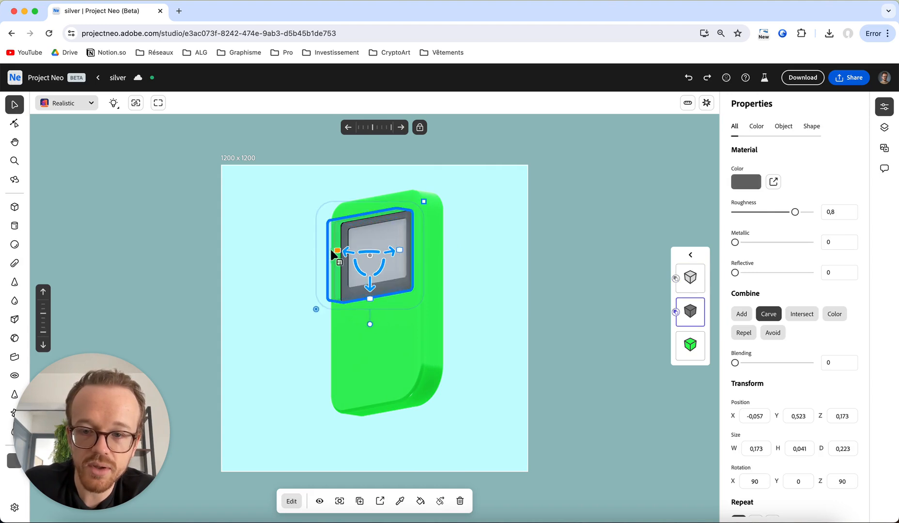
drag(346, 252, 345, 249)
click(272, 306)
right_drag(273, 307, 311, 317)
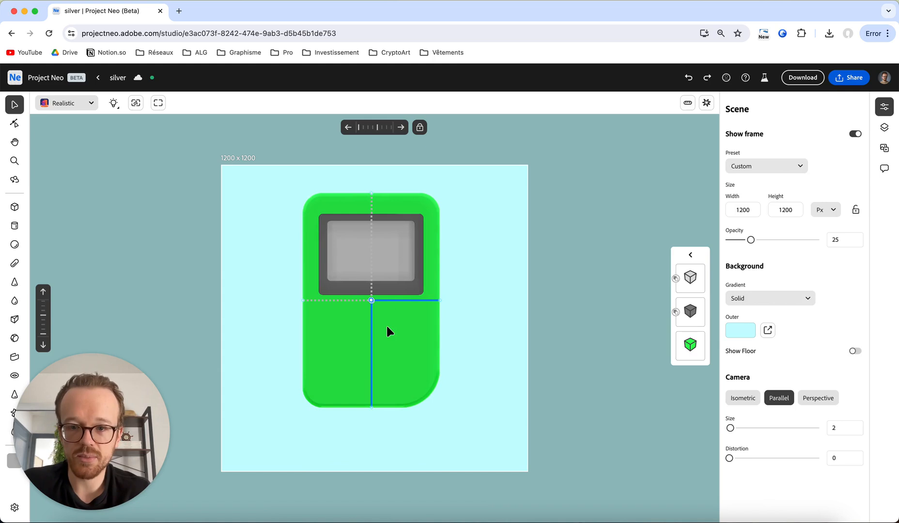
Set the light grey inner screen block's roughness to about 0,487 and its metallic value to about 0,448
click(388, 237)
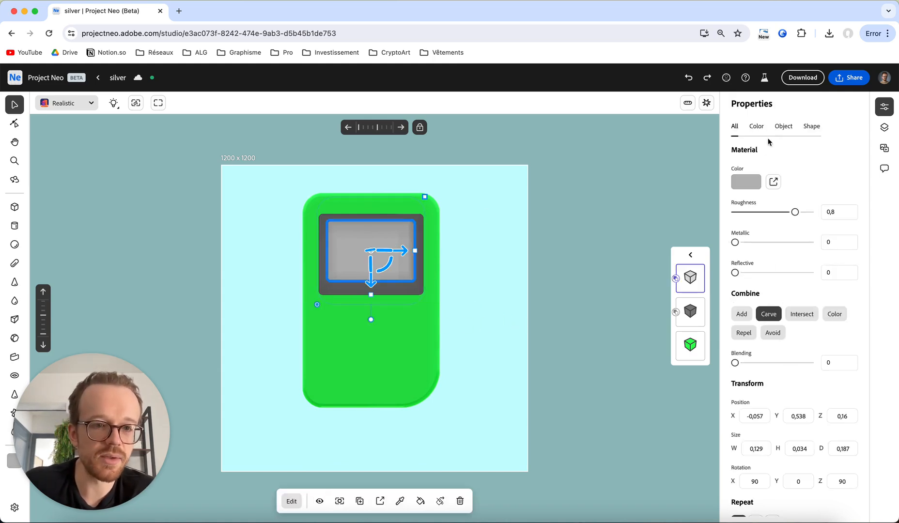
click(790, 125)
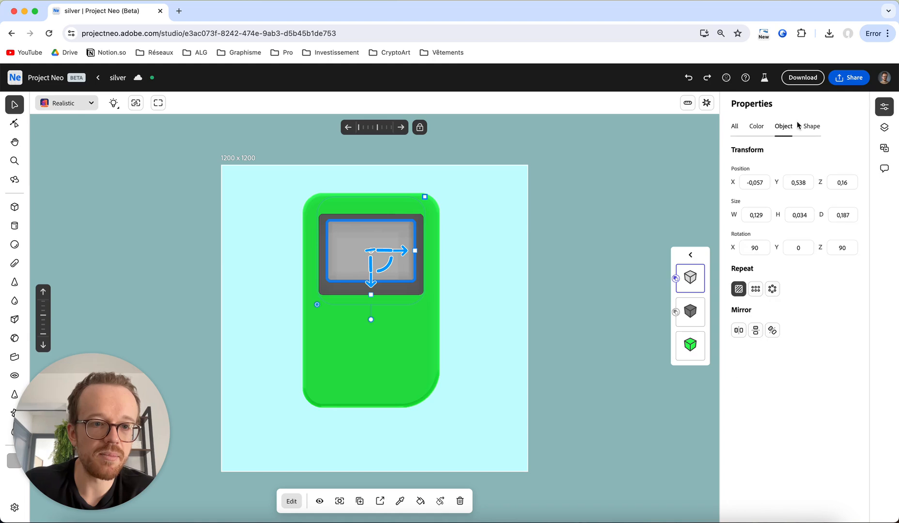
click(755, 127)
drag(795, 213, 771, 213)
drag(736, 244, 769, 245)
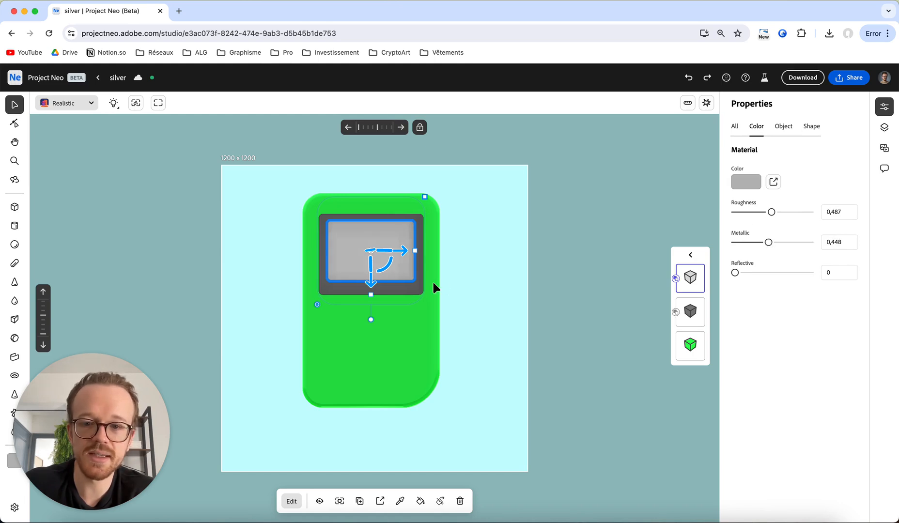
Set the dark grey outer screen block's metallic value to about 0,349 and roughness to about 0,509, and deselect it
click(394, 292)
drag(735, 242, 761, 244)
drag(795, 212, 776, 213)
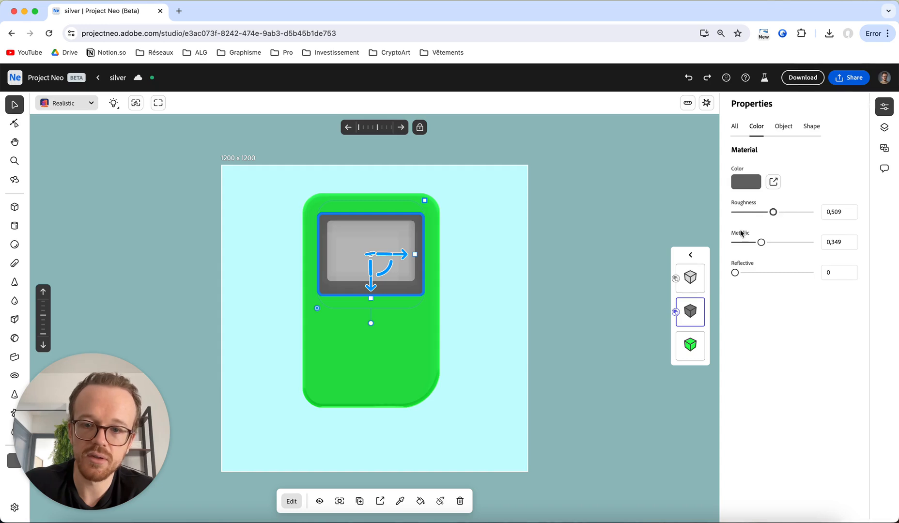
click(509, 351)
Add a cube on the slab's front face below the screen, viewed straight on, and select it
mouse_move(509, 352)
mouse_down()
mouse_move(482, 339)
mouse_move(497, 357)
mouse_move(518, 358)
mouse_up()
key(v)
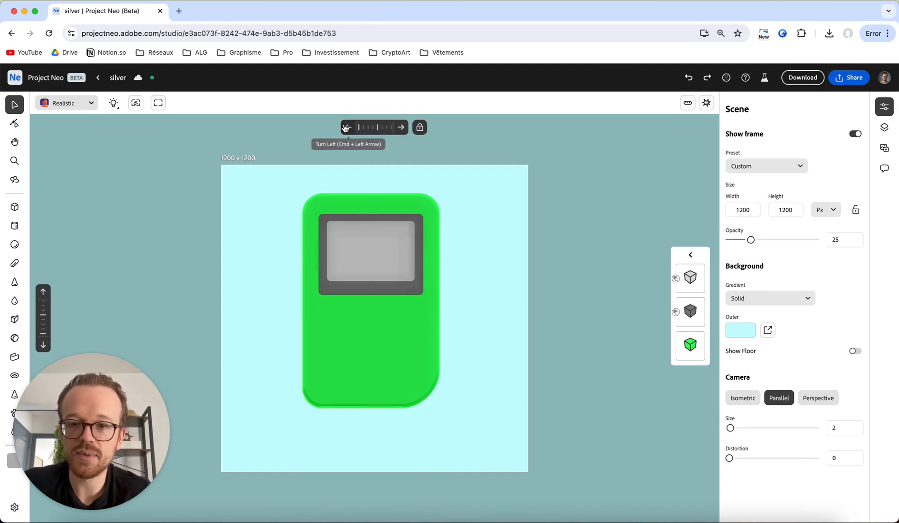
click(401, 127)
click(348, 127)
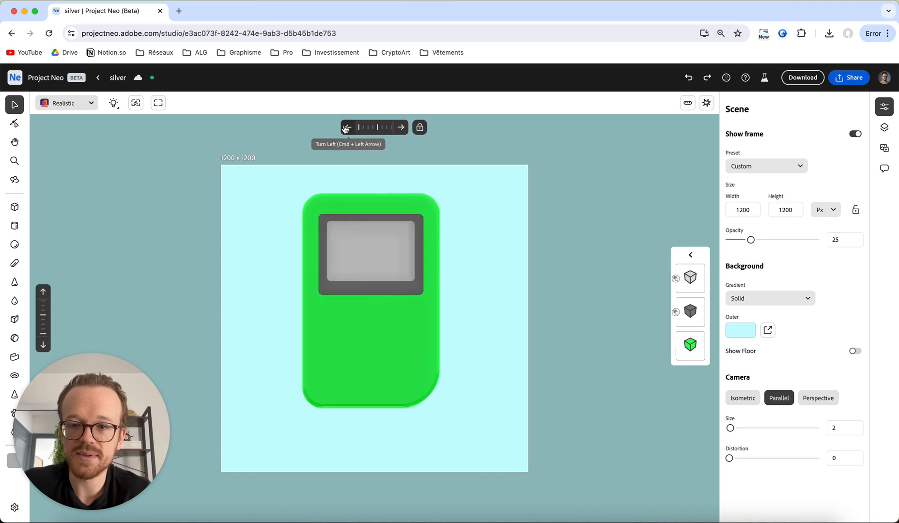
click(43, 292)
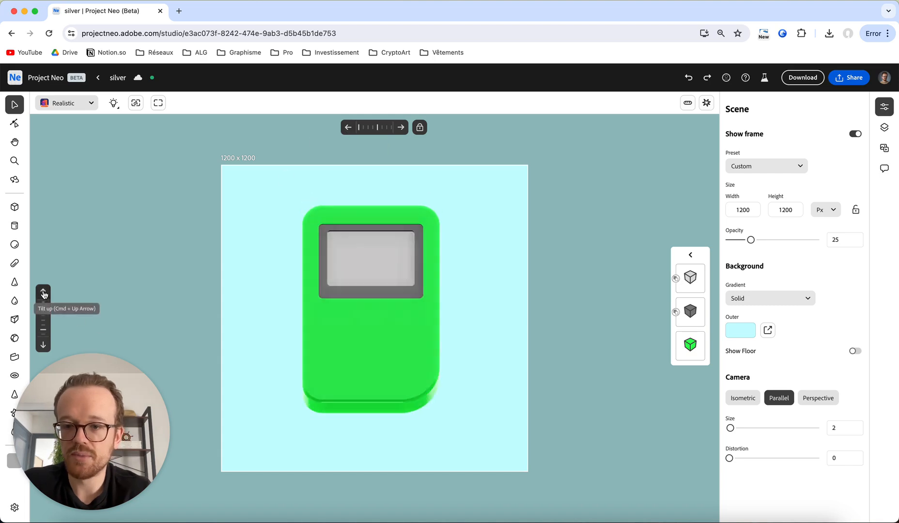
click(43, 345)
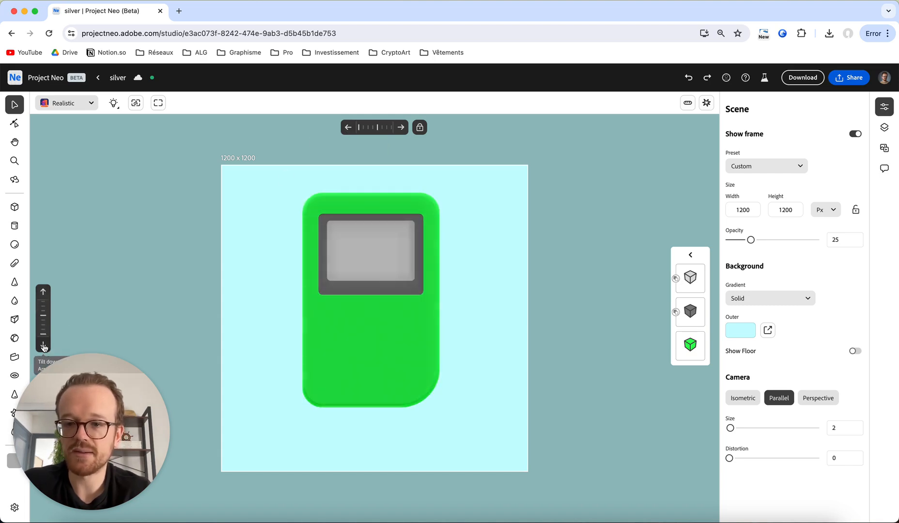
click(15, 207)
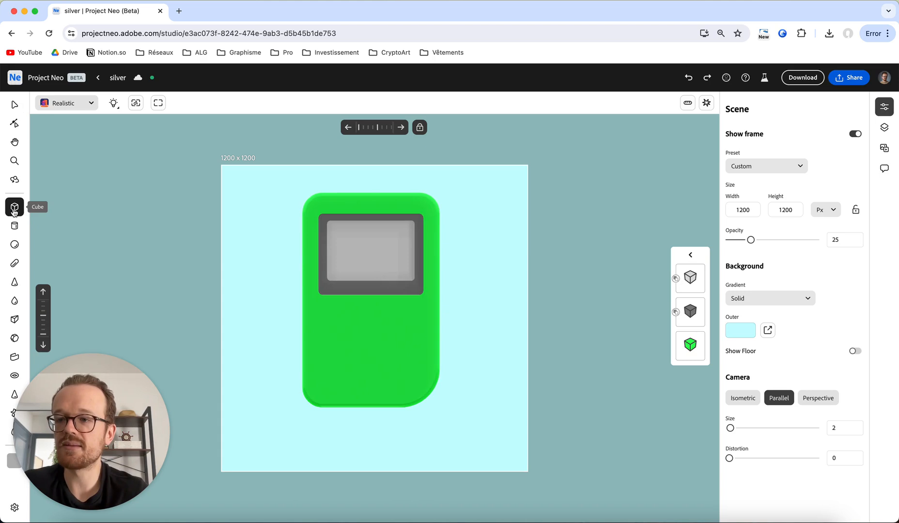
click(351, 329)
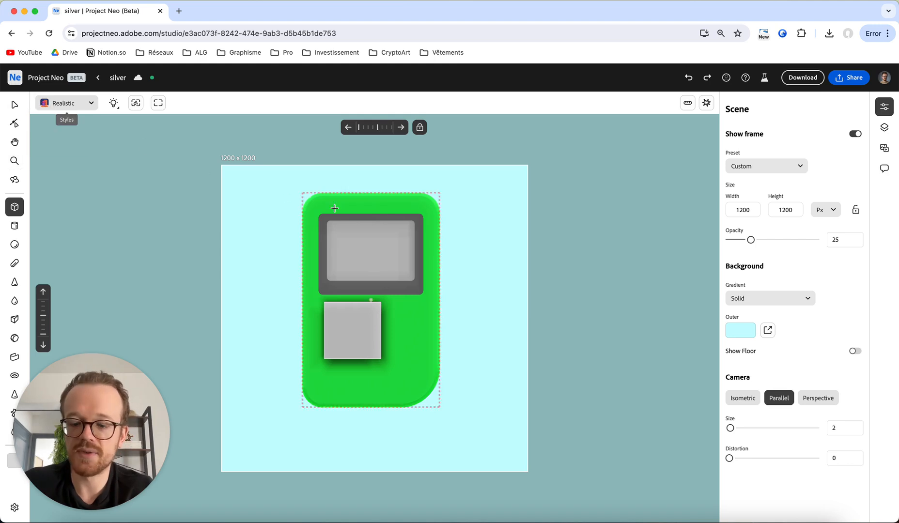
click(15, 105)
click(356, 334)
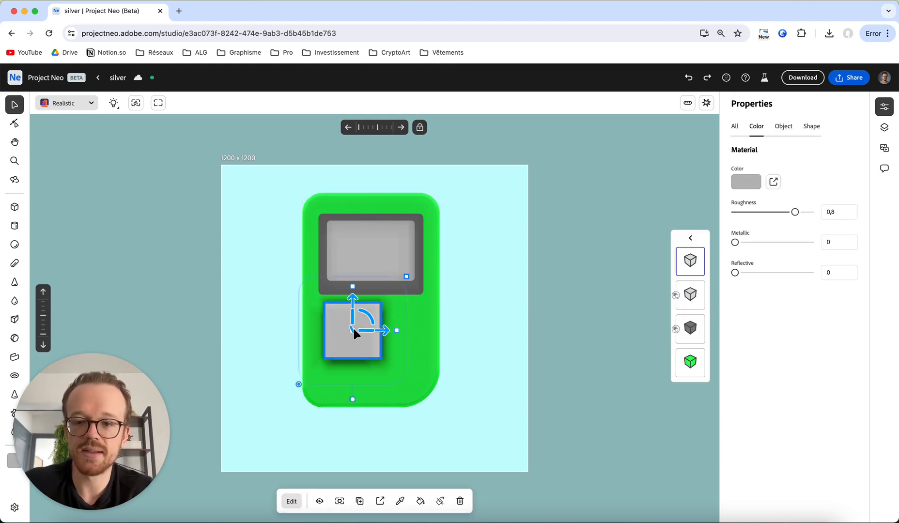
Try stretching the new cube by setting its height to 0,36 and check its direction from the side
click(736, 127)
scroll(831, 417, down, 3)
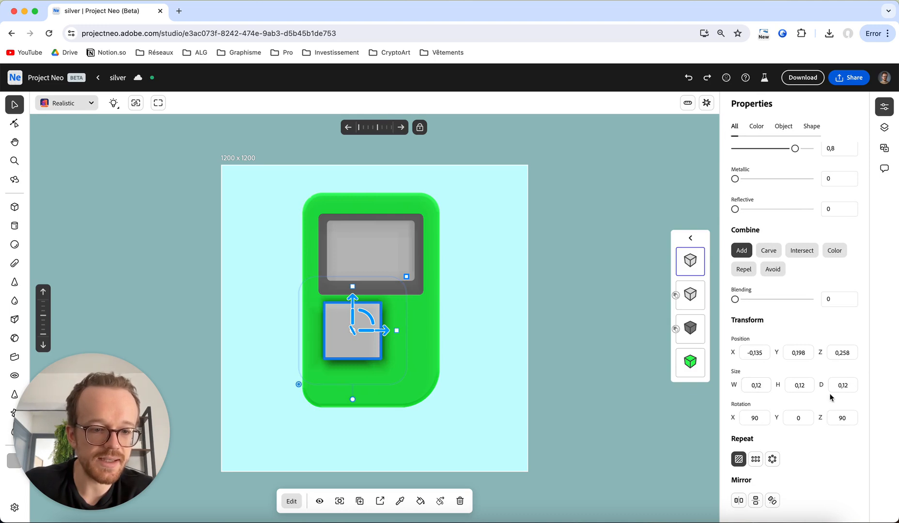
click(807, 386)
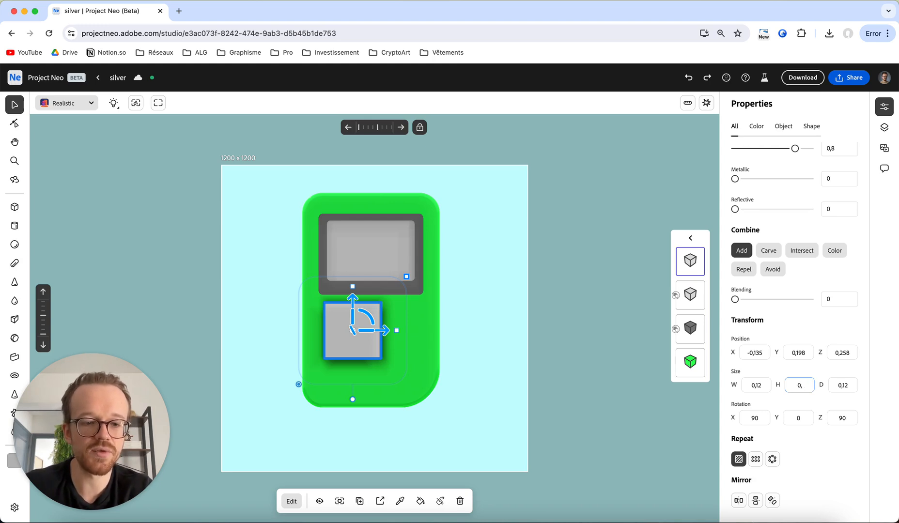
key(Return)
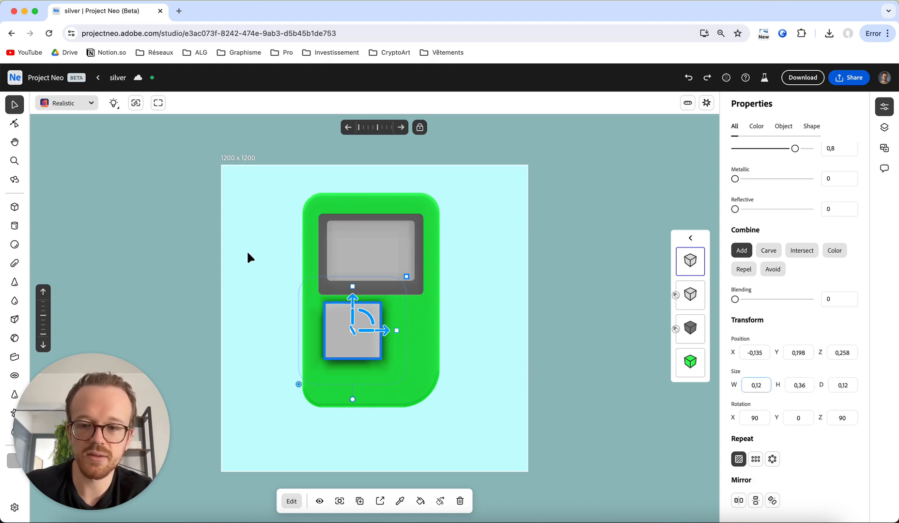
click(478, 342)
right_drag(478, 342, 412, 350)
key(super+z)
key(super+z)
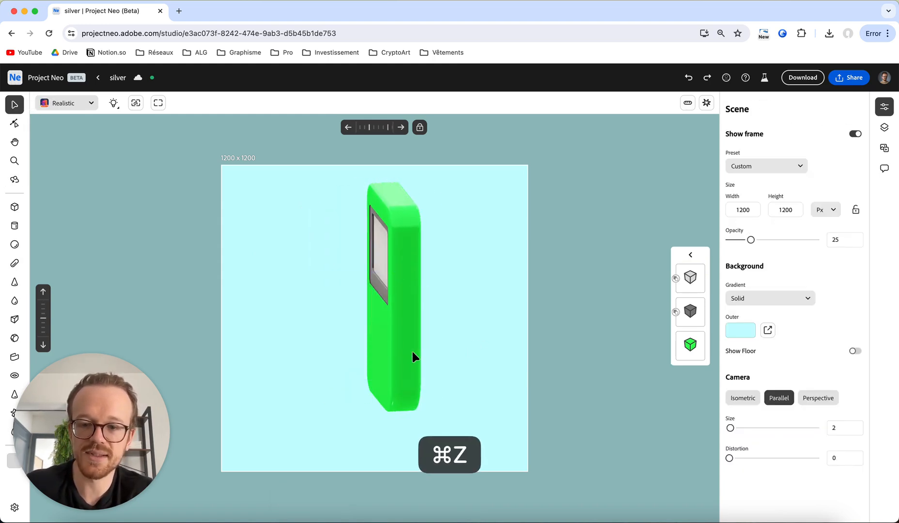
key(shift+super+z)
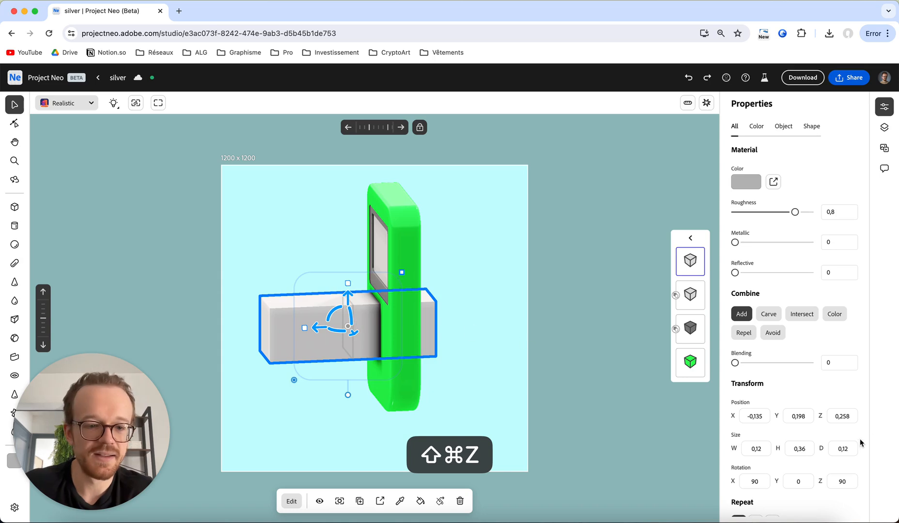
Set the cube's height to 0,12 and its width to 0,36 to form an upright bar
text(0,12)
key(Return)
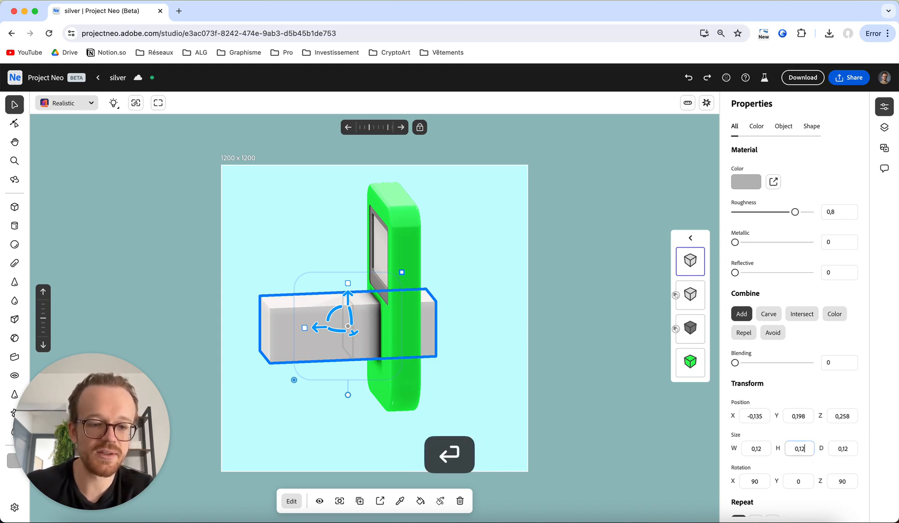
text(0,)
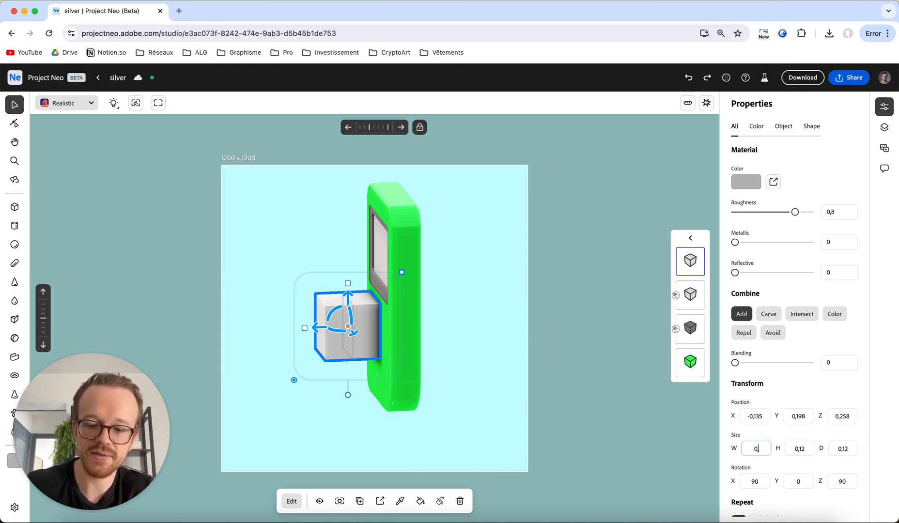
text(36)
key(Return)
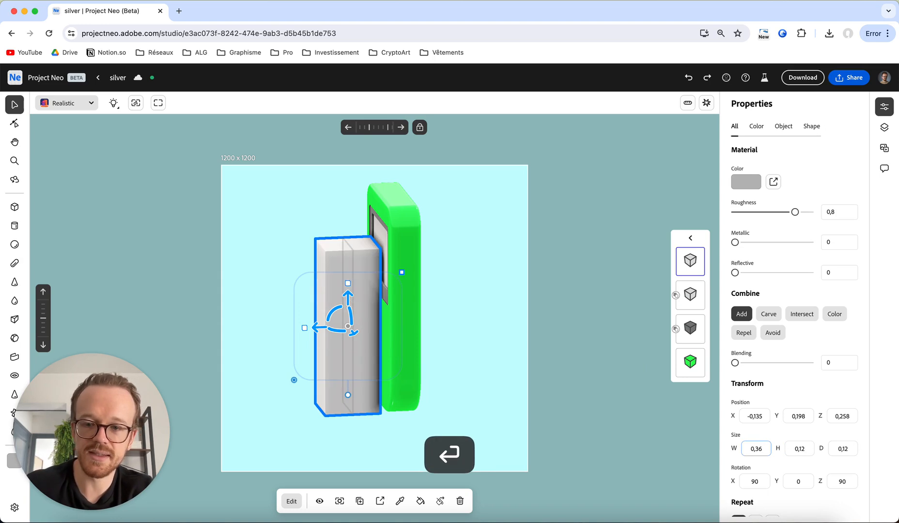
Scale the upright bar down proportionally to about 0,08 × 0,027 × 0,027 and deselect it
click(270, 309)
right_drag(274, 310, 344, 304)
click(366, 274)
drag(406, 276, 368, 334)
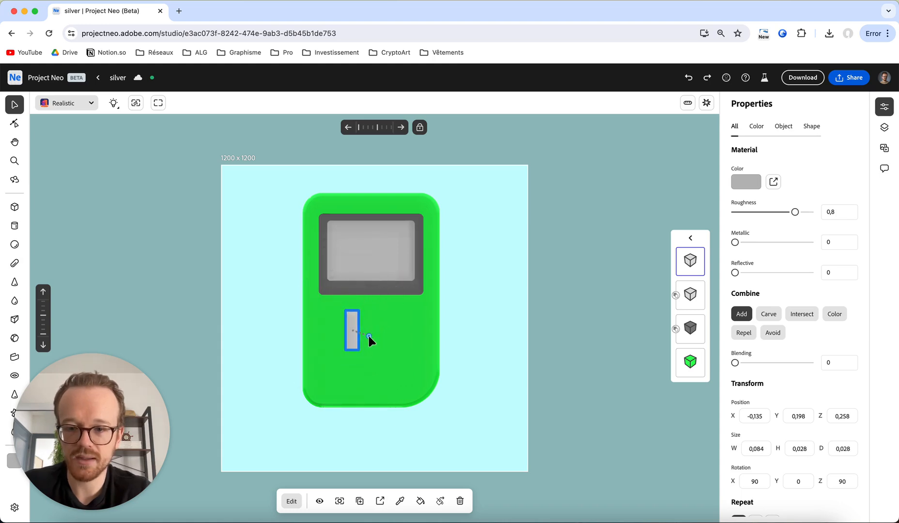
click(265, 326)
Select the small upright bar below the screen and copy it to the clipboard
scroll(367, 336, up, 3)
scroll(368, 339, up, 2)
click(340, 315)
click(346, 319)
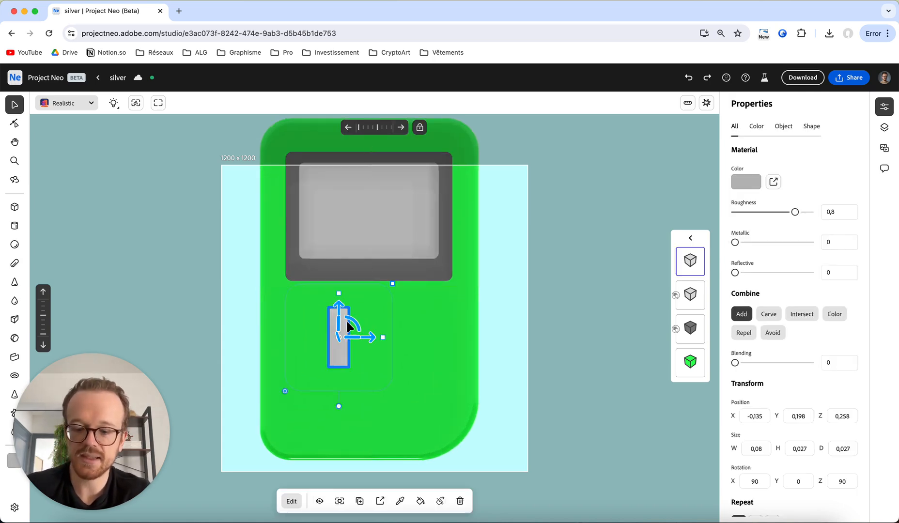
key(super)
key(super+c)
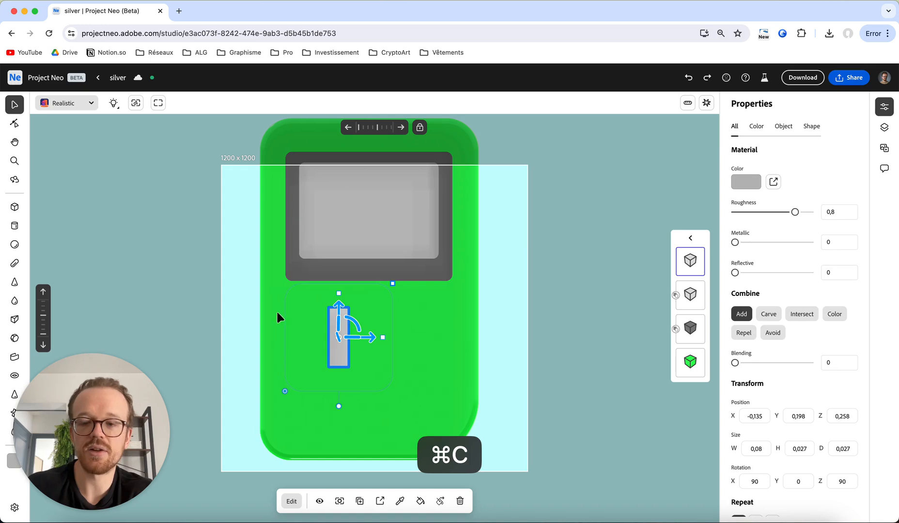
Give the small bar a dark grey #5c5c5c material with metallic about 0,553 and roughness about 0,543
click(254, 322)
click(342, 323)
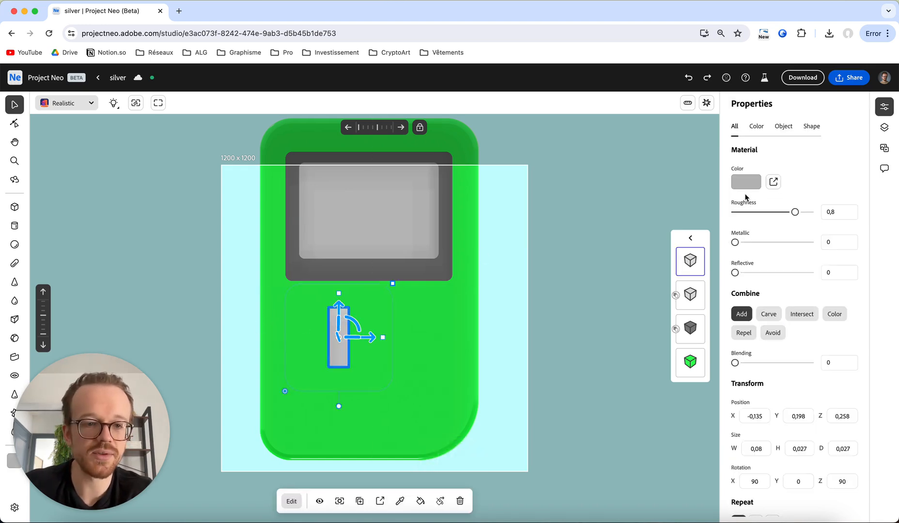
click(734, 184)
drag(785, 286, 756, 286)
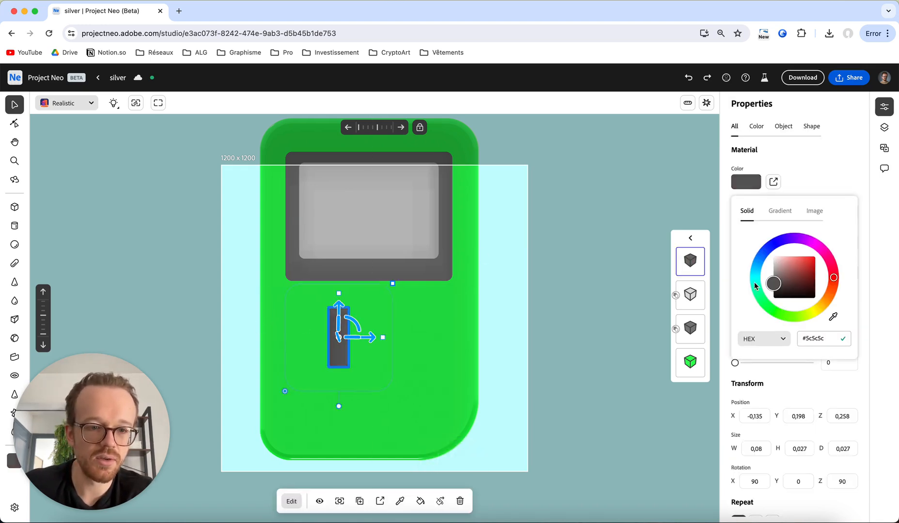
click(842, 161)
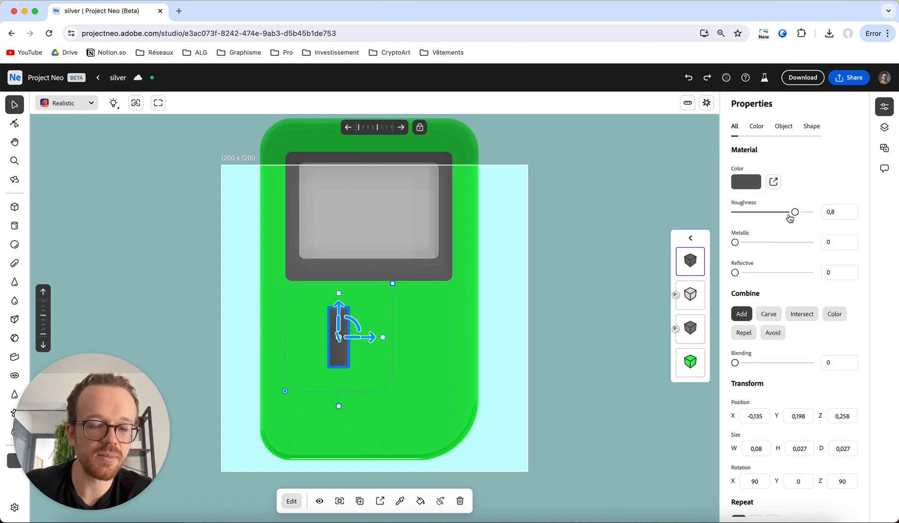
drag(735, 243, 777, 242)
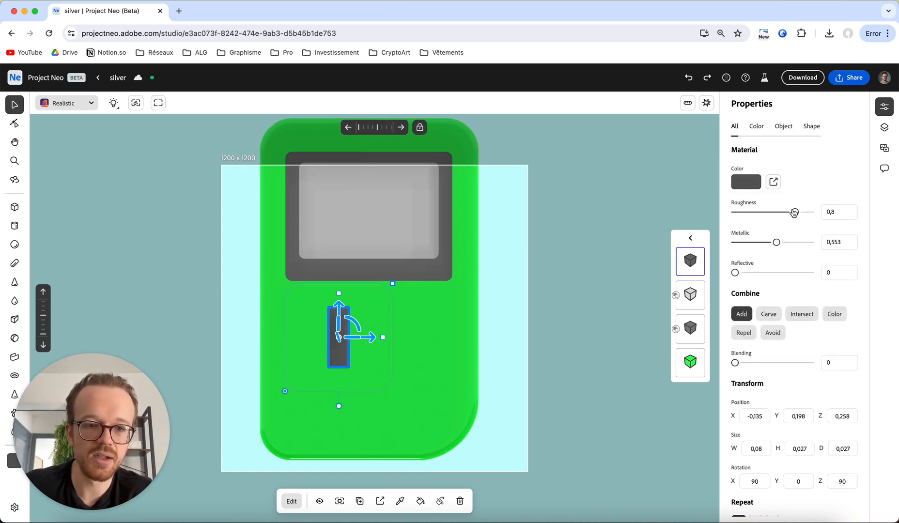
drag(795, 212, 777, 213)
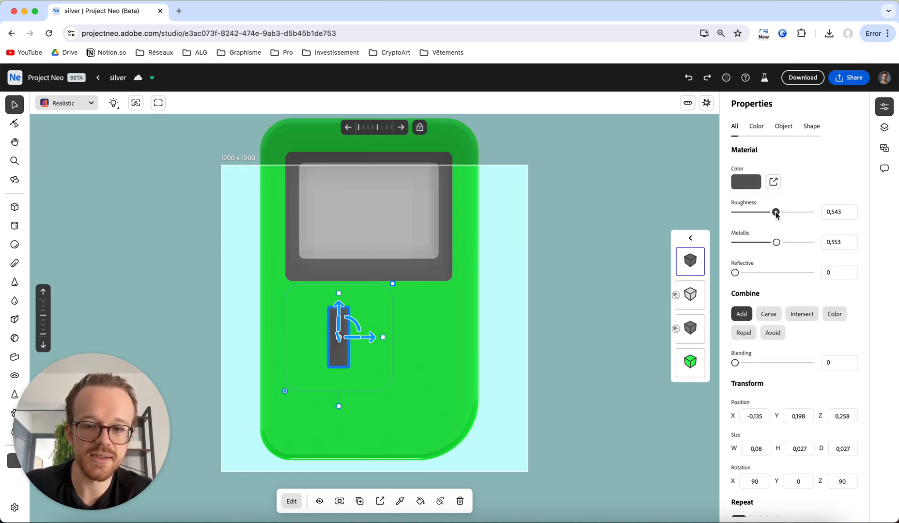
Set the small bar's Inflate value to 0,003 to soften its edges slightly
click(552, 363)
key(o)
mouse_move(580, 365)
mouse_down()
mouse_move(556, 350)
mouse_move(564, 342)
mouse_move(598, 375)
mouse_move(576, 374)
mouse_up()
key(v)
click(326, 362)
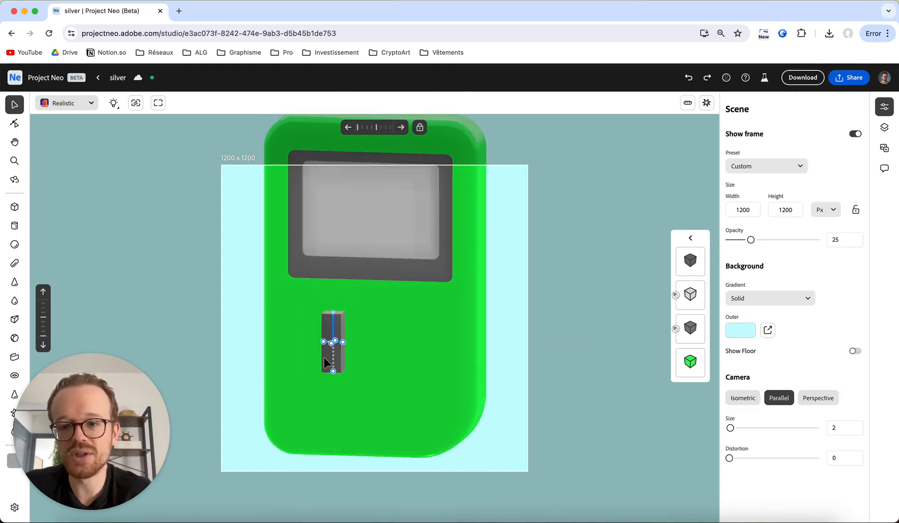
click(340, 329)
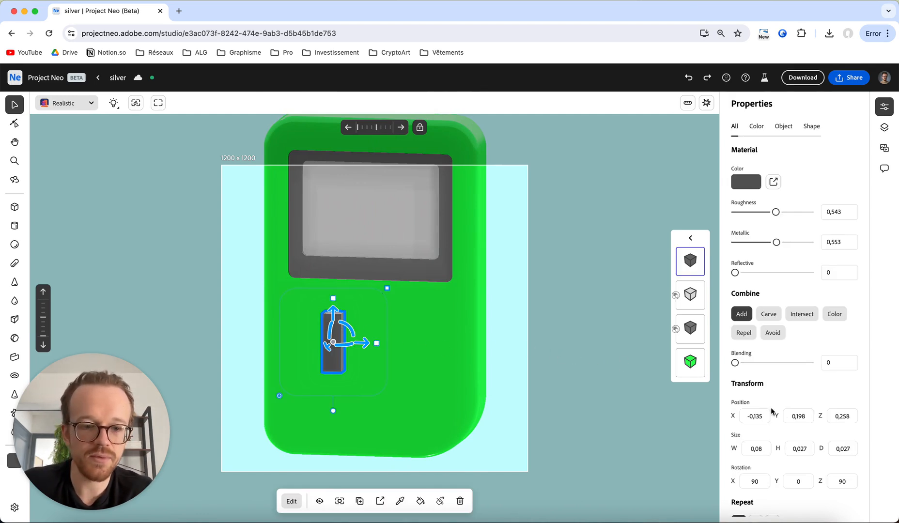
scroll(775, 412, down, 7)
drag(734, 504, 734, 506)
Move the small bar in depth from a side view so it sinks slightly into the slab's front face
alt+drag(418, 353, 363, 357)
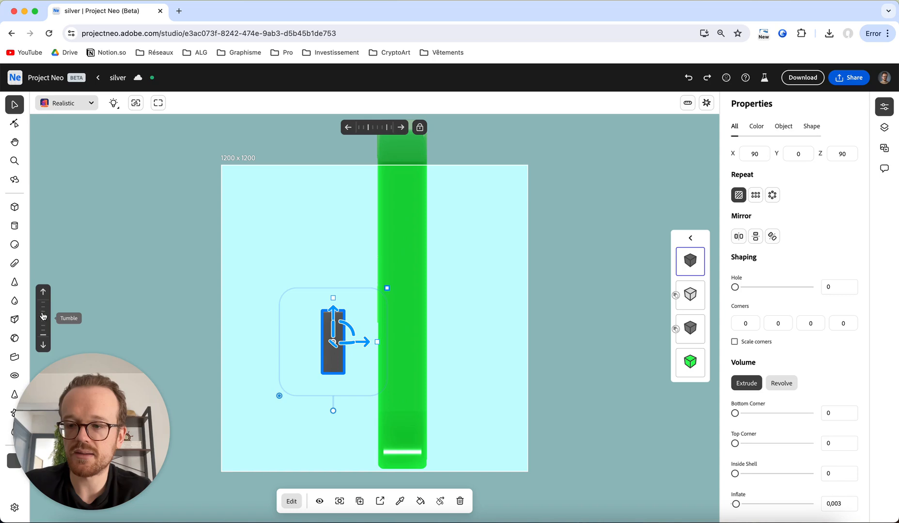
click(400, 128)
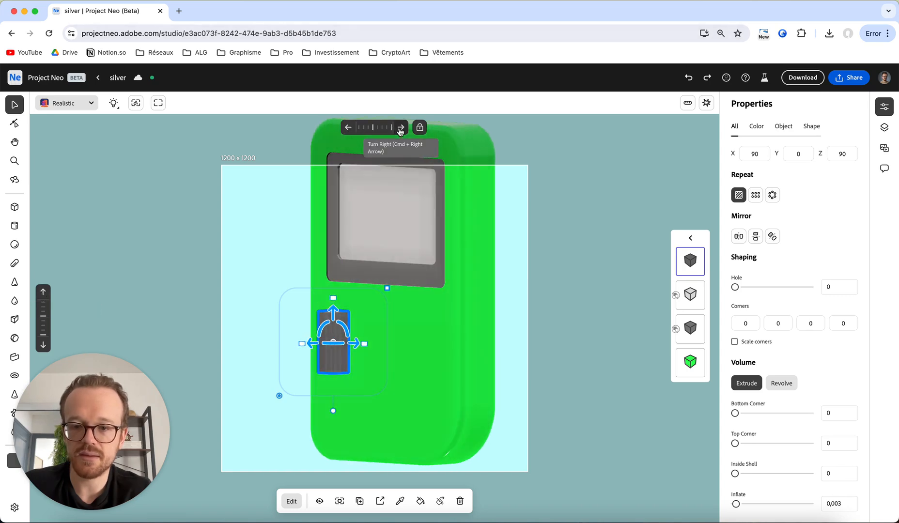
click(348, 128)
drag(362, 343, 400, 345)
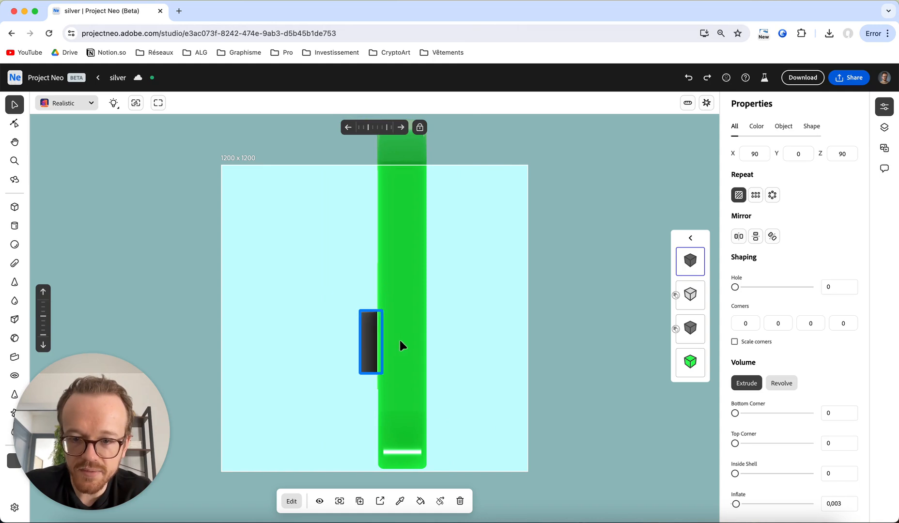
key(o)
drag(466, 334, 537, 332)
click(347, 127)
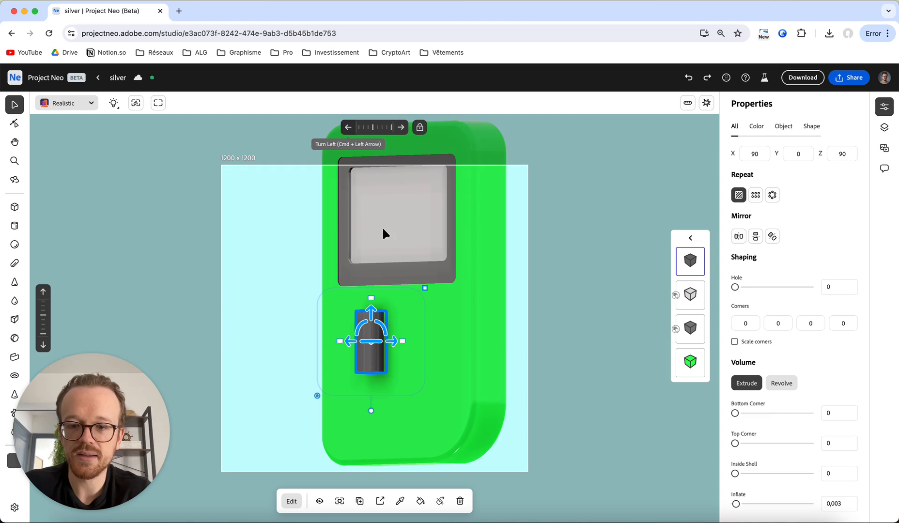
Scale the small bar down to about 0,064 by 0,021 by 0,021 and shift it slightly down and left on the slab's front face
click(406, 128)
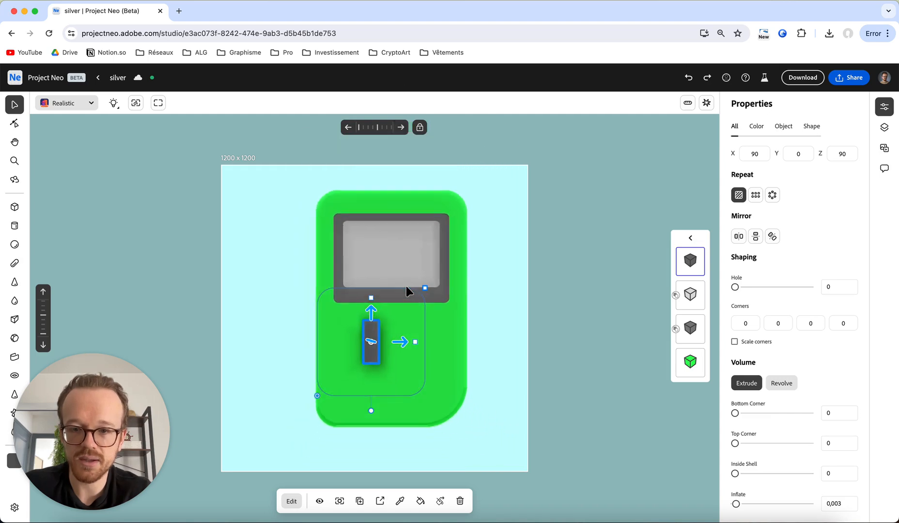
drag(425, 288, 420, 305)
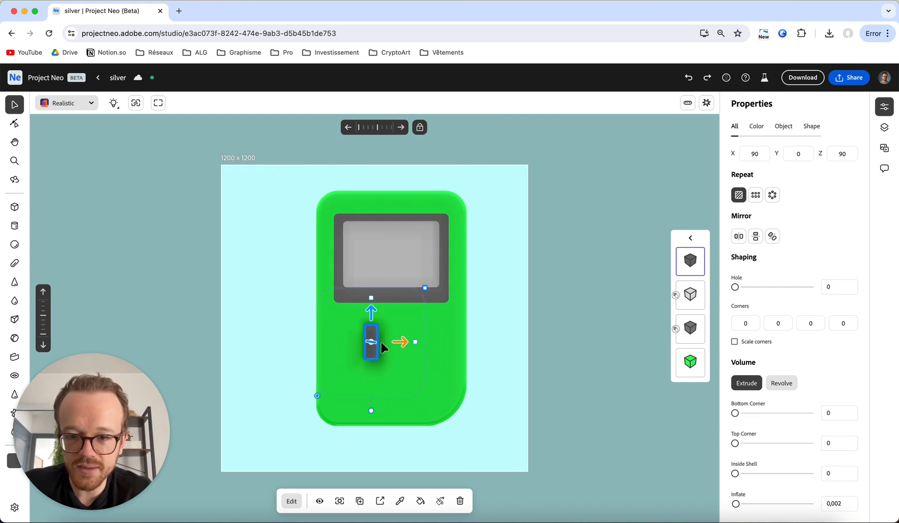
drag(374, 337, 362, 355)
click(556, 353)
middle_drag(556, 353, 540, 341)
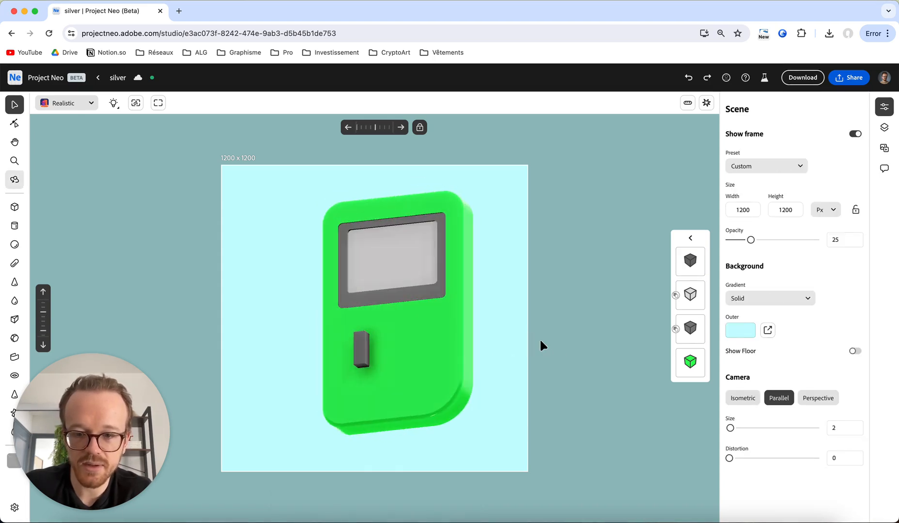
Move the small bar deeper into the slab's front face, to a Z position of about 0,149
click(367, 346)
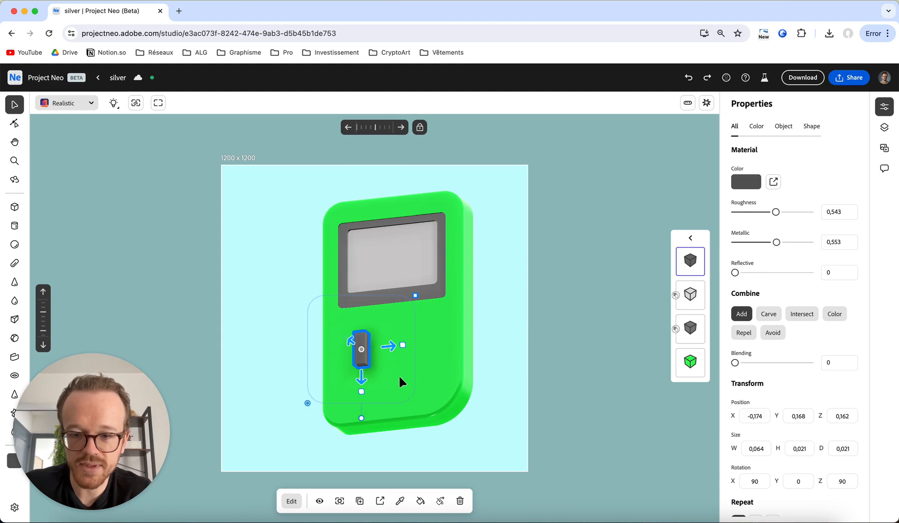
middle_drag(508, 333, 463, 348)
drag(331, 348, 334, 349)
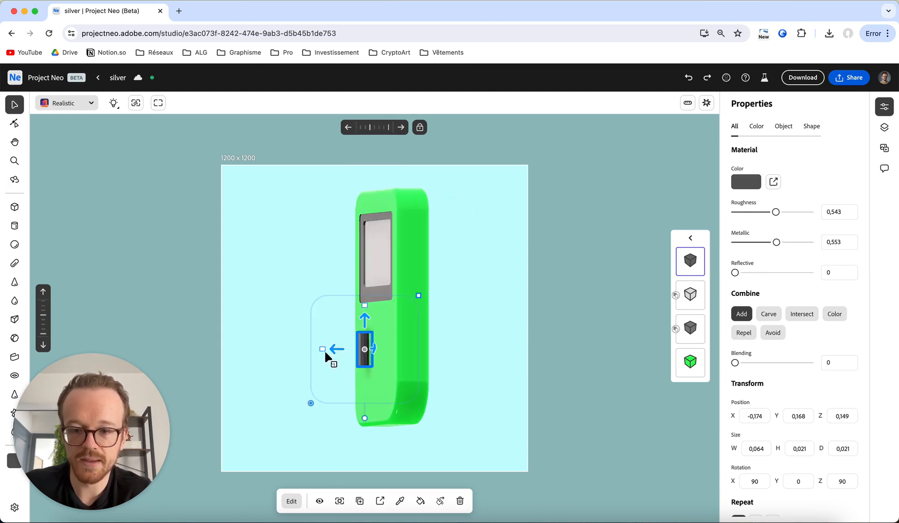
click(295, 356)
middle_drag(295, 356, 344, 358)
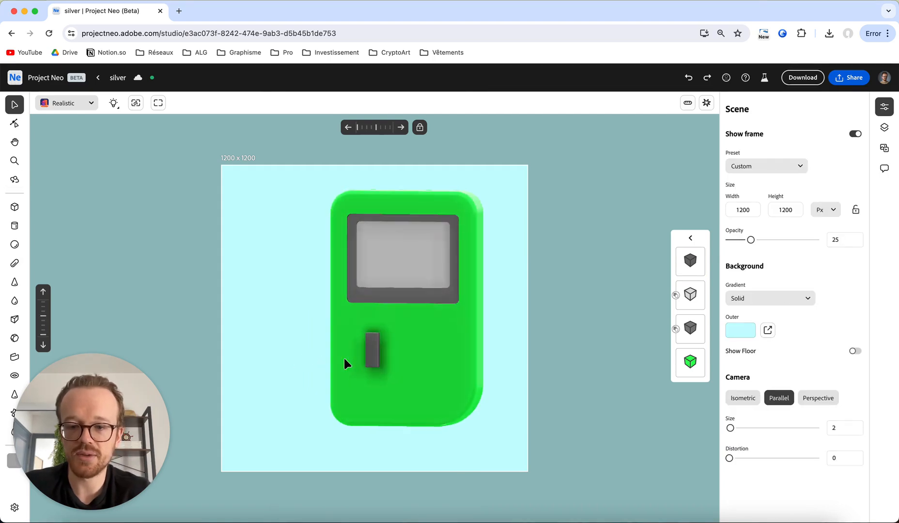
Duplicate the small upright bar in place
click(377, 339)
key(super+c)
key(super+v)
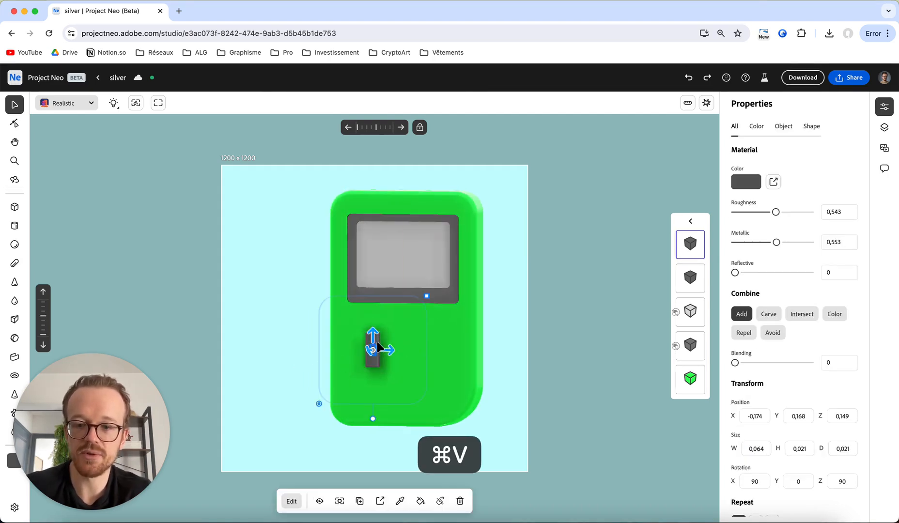
drag(319, 402, 318, 402)
drag(318, 370, 320, 371)
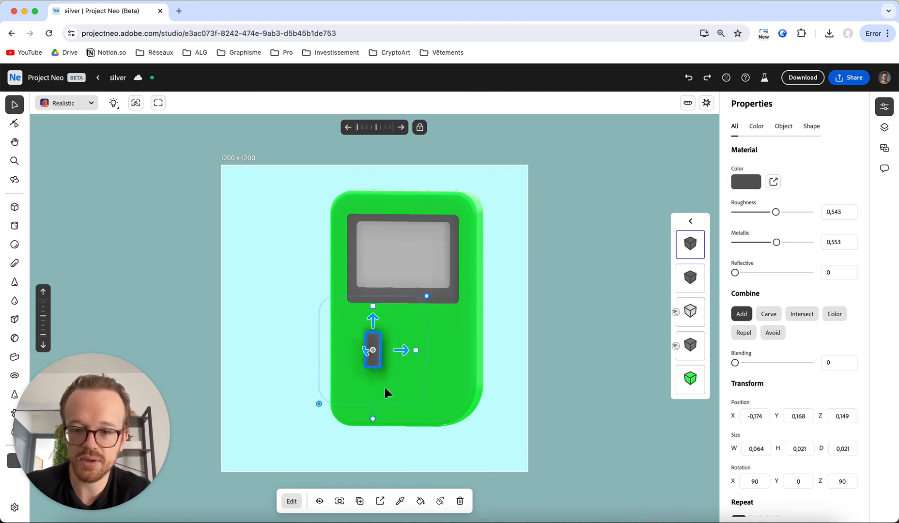
key(super+z)
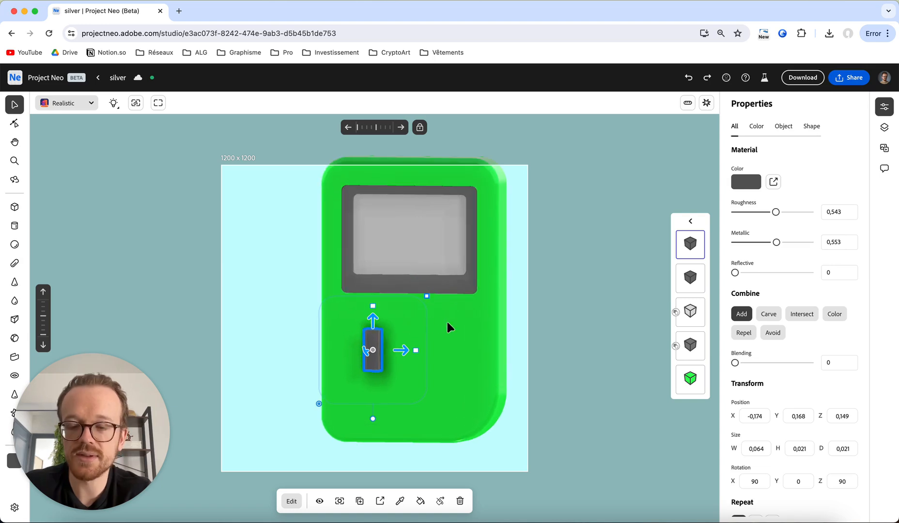
alt+drag(451, 328, 461, 346)
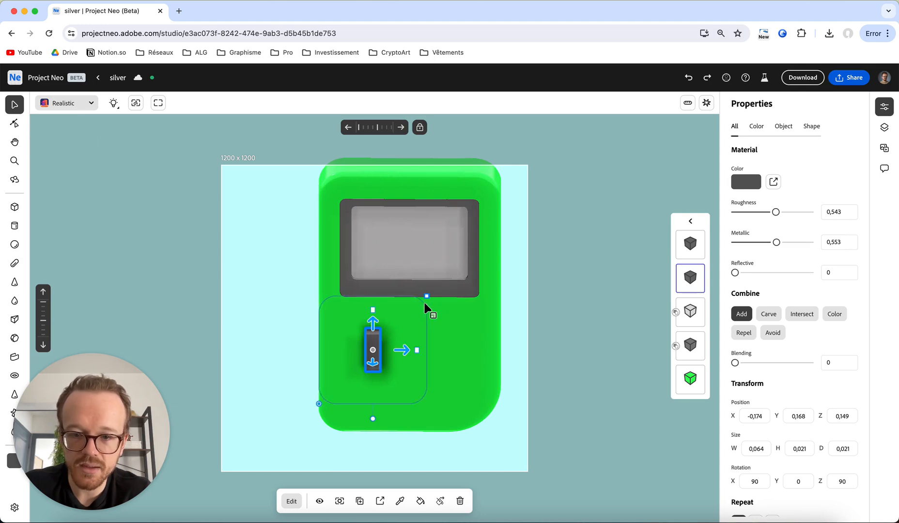
alt+drag(402, 370, 382, 372)
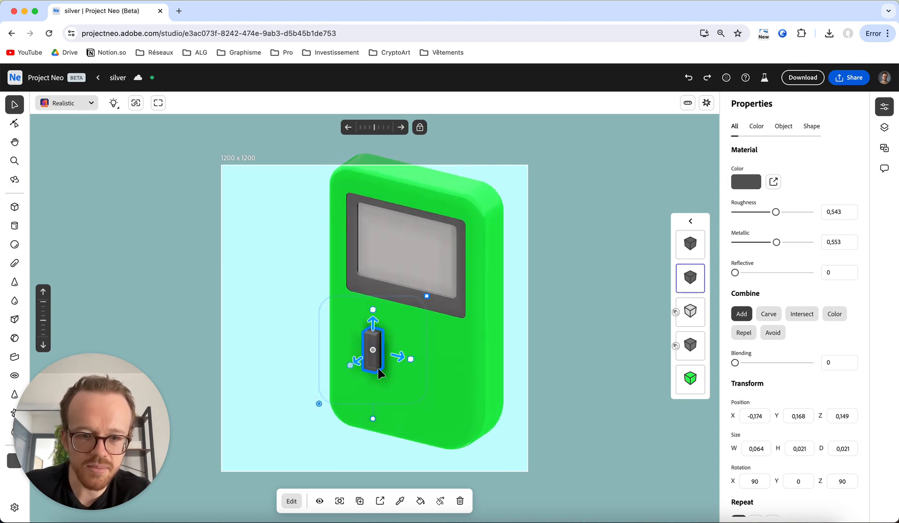
Rotate the duplicated bar 90 degrees within the slab's front plane so the two bars form a cross-shaped directional pad
click(701, 242)
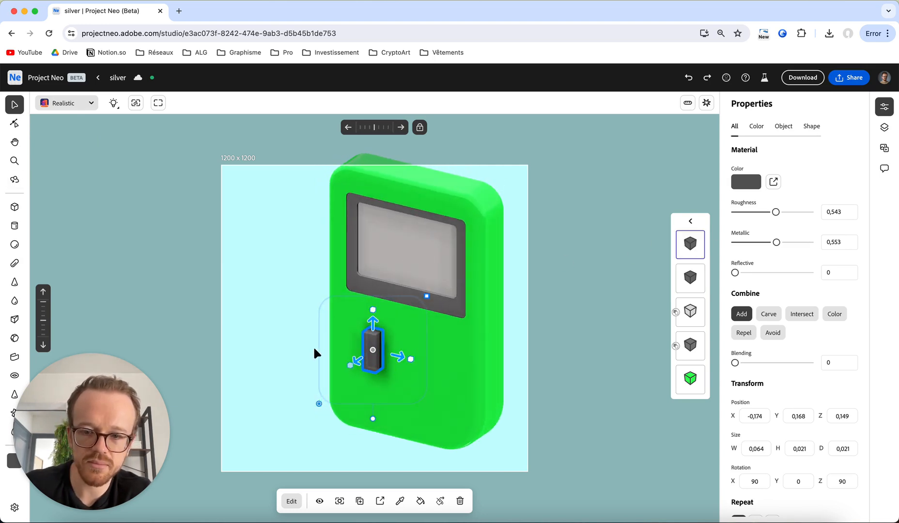
click(15, 124)
click(15, 105)
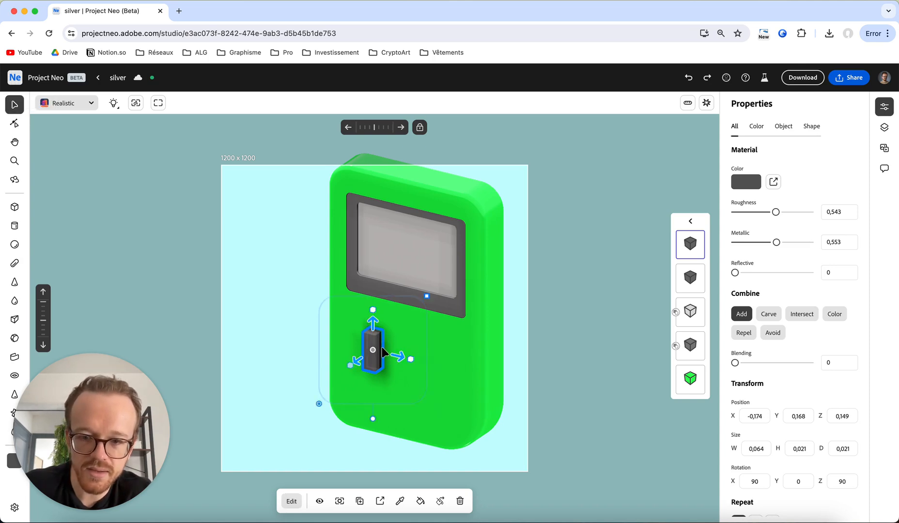
scroll(382, 367, up, 5)
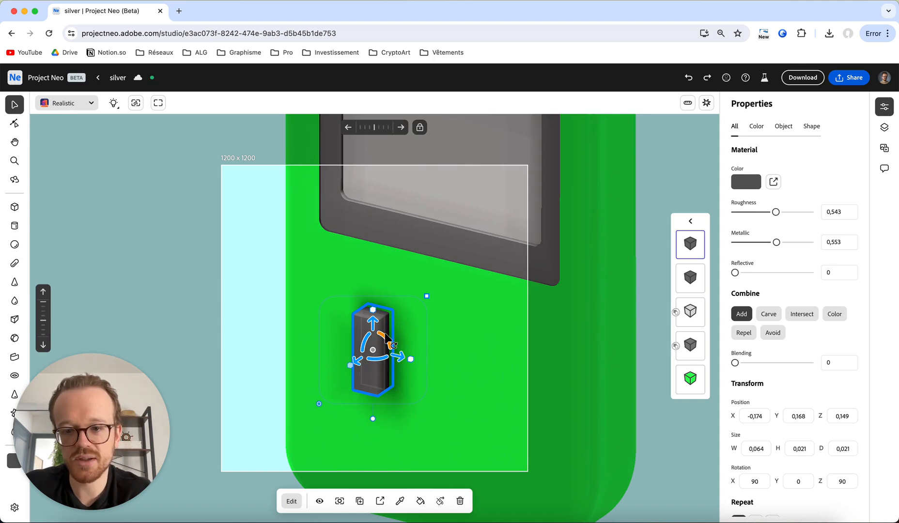
drag(387, 341, 402, 398)
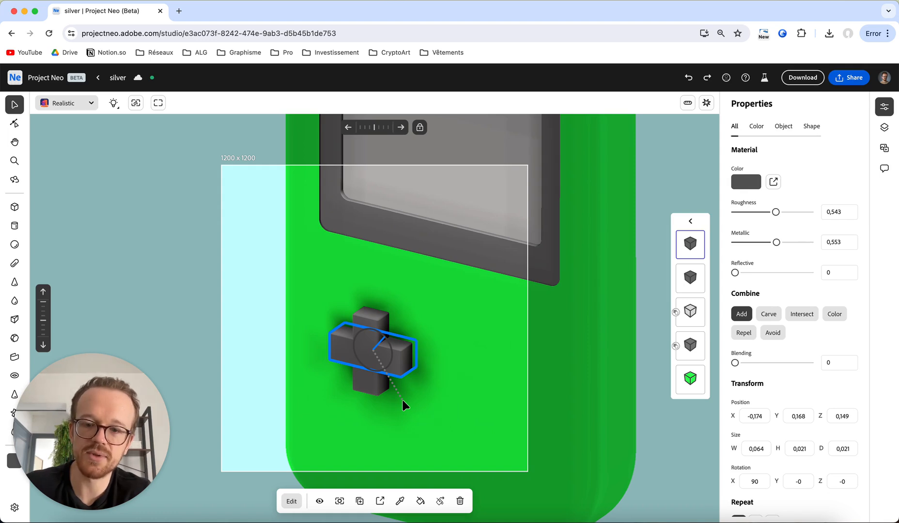
mouse_move(401, 397)
mouse_down()
mouse_move(393, 347)
mouse_move(408, 390)
mouse_up()
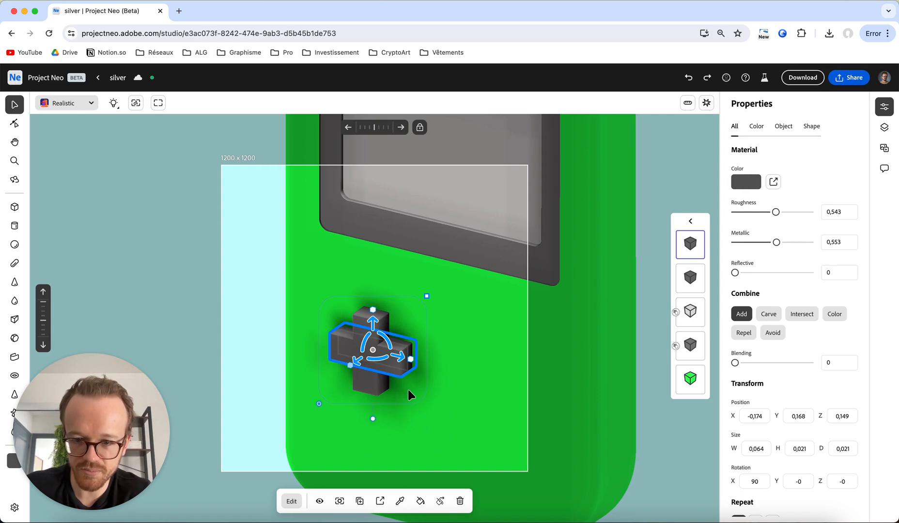
Change the scene's rendering style from Realistic to Expressive
click(216, 278)
scroll(349, 353, down, 5)
scroll(302, 361, left, 1)
scroll(302, 361, down, 1)
scroll(302, 361, right, 2)
scroll(302, 361, up, 2)
alt+drag(311, 365, 285, 335)
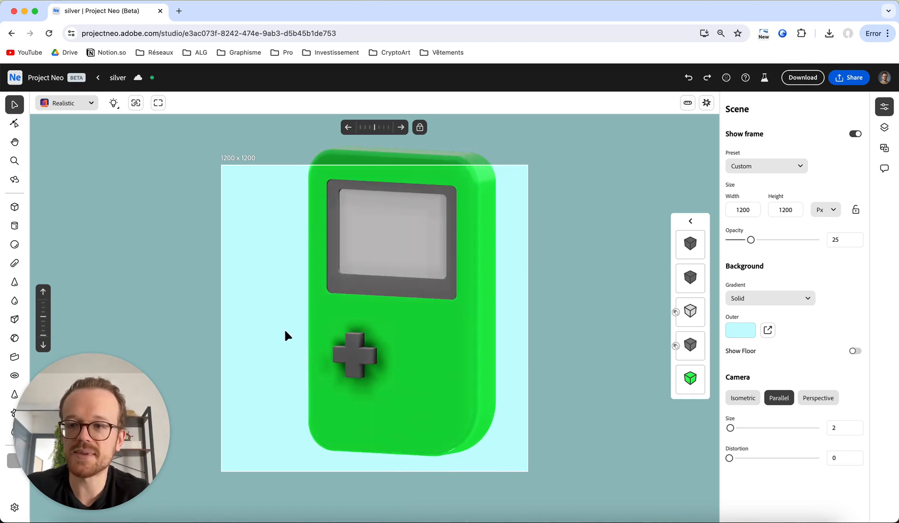
click(88, 103)
click(143, 190)
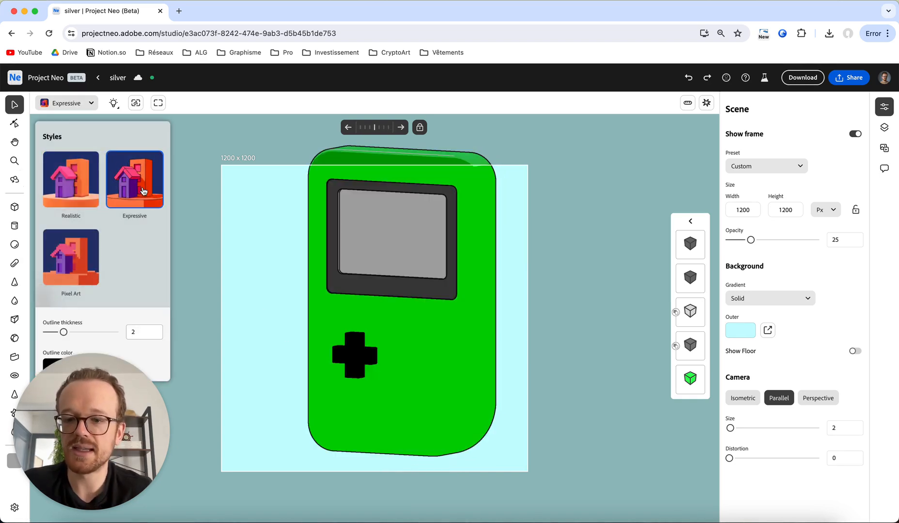
click(249, 239)
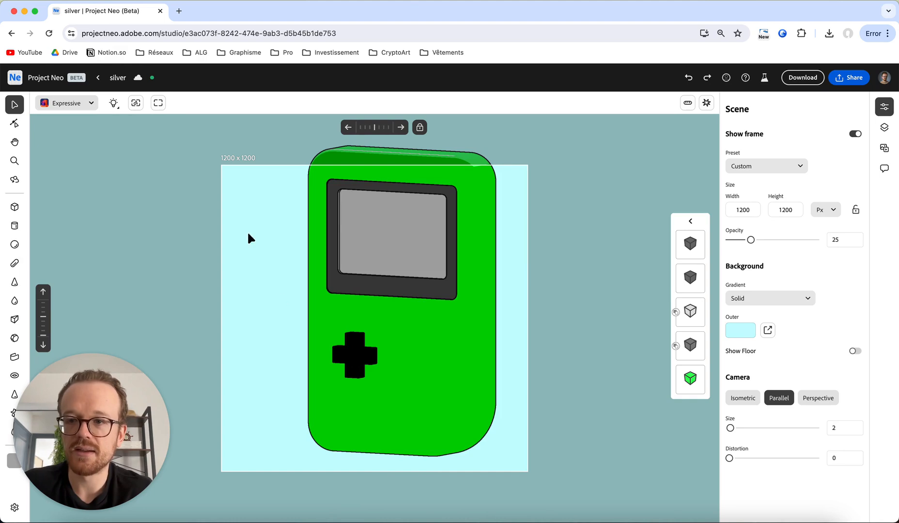
Adjust the scene light's direction so the console's front face is brightly lit
click(114, 103)
drag(154, 167, 136, 167)
click(348, 359)
click(292, 350)
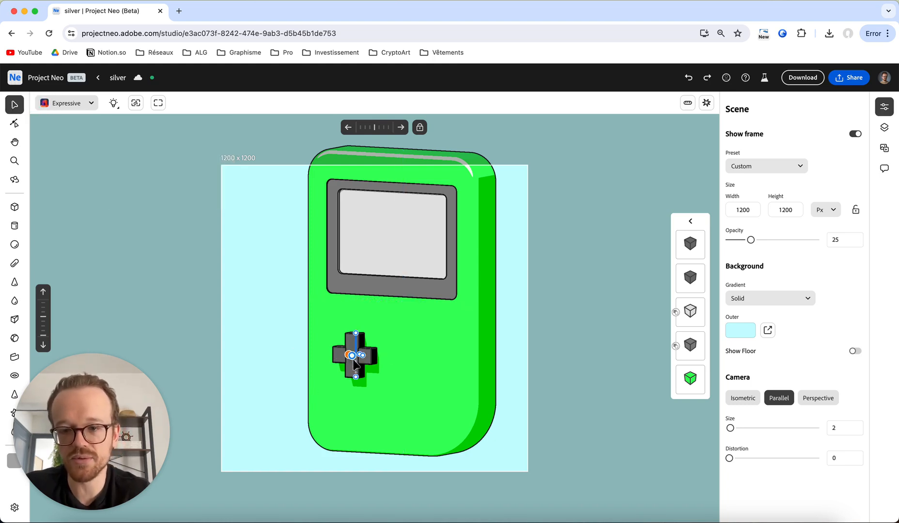
Compare the model in the Realistic style, and return the rendering style to Expressive
click(91, 103)
click(83, 176)
click(245, 238)
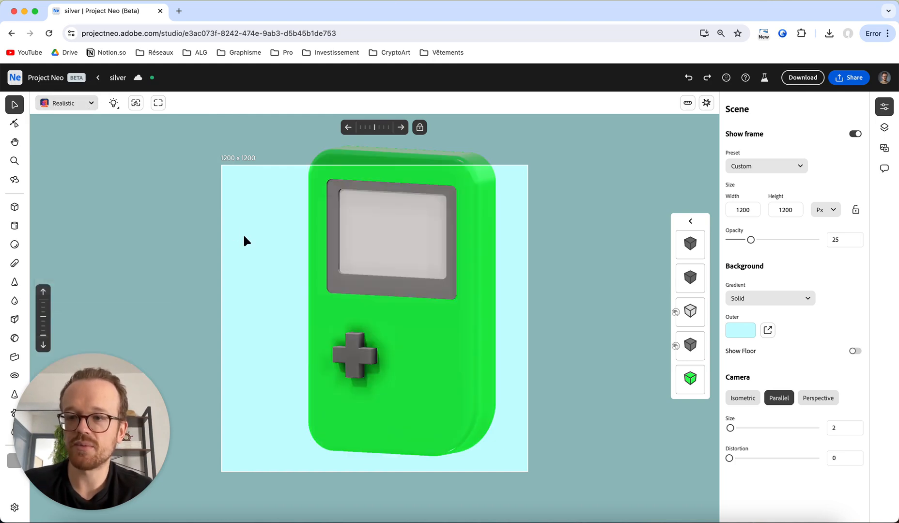
click(86, 103)
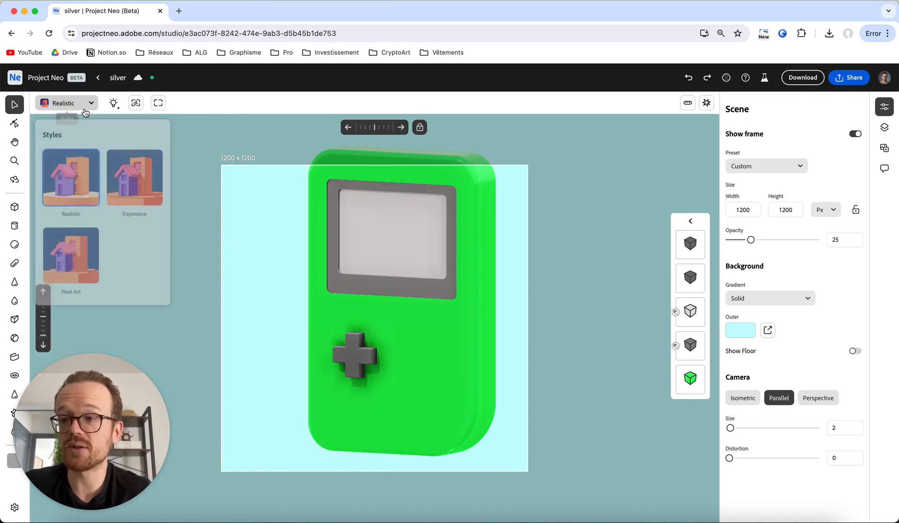
click(144, 179)
click(245, 136)
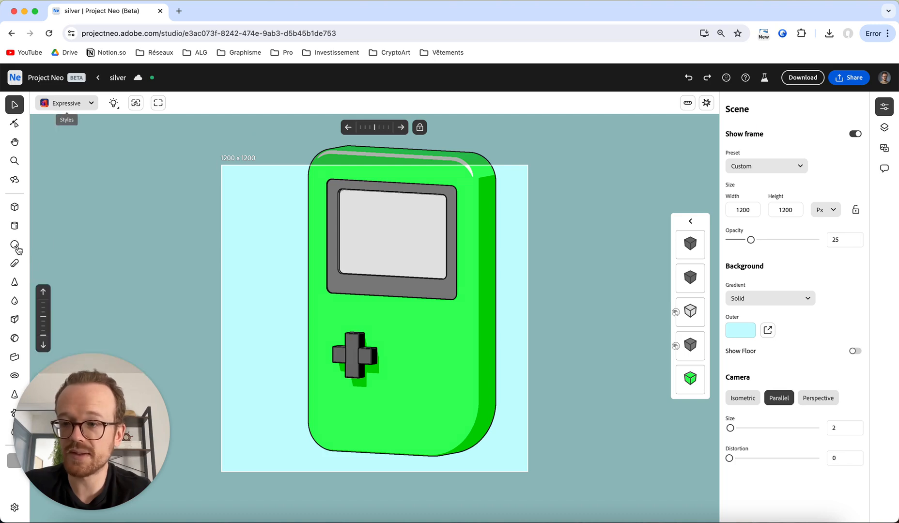
click(14, 207)
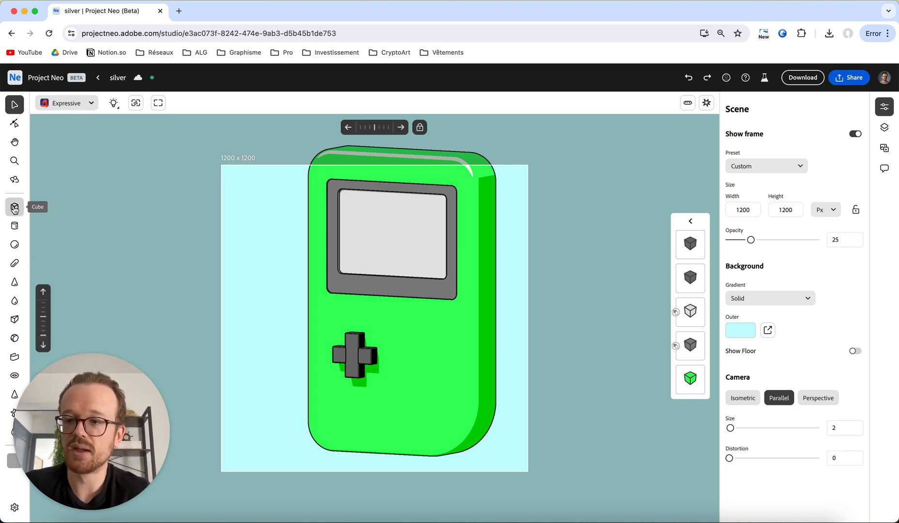
click(349, 353)
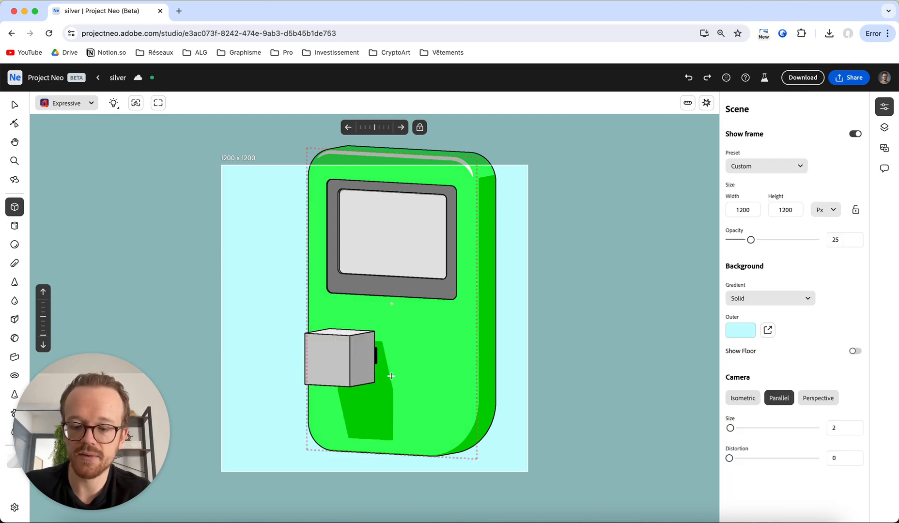
click(13, 106)
Paste a copy of the pad's upright bar and enlarge it into a block about 0,103 wide and 0,078 deep
click(359, 336)
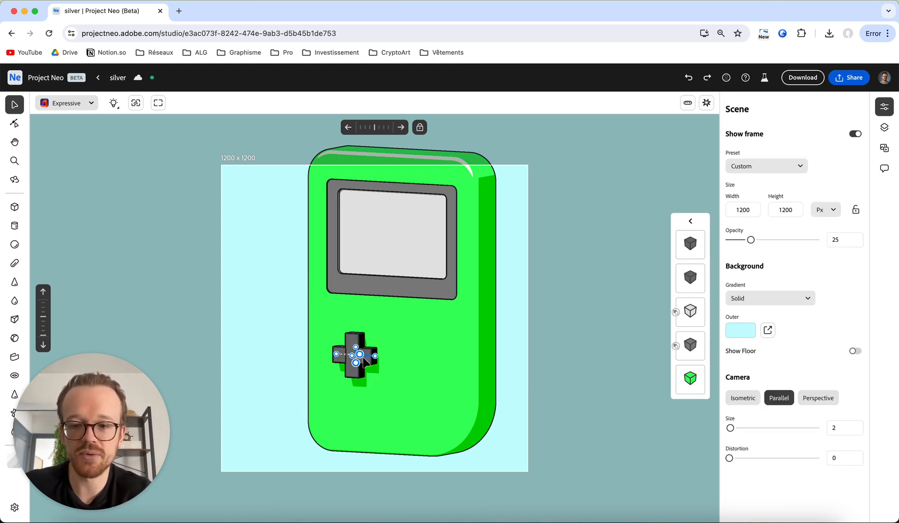
click(352, 345)
key(super+v)
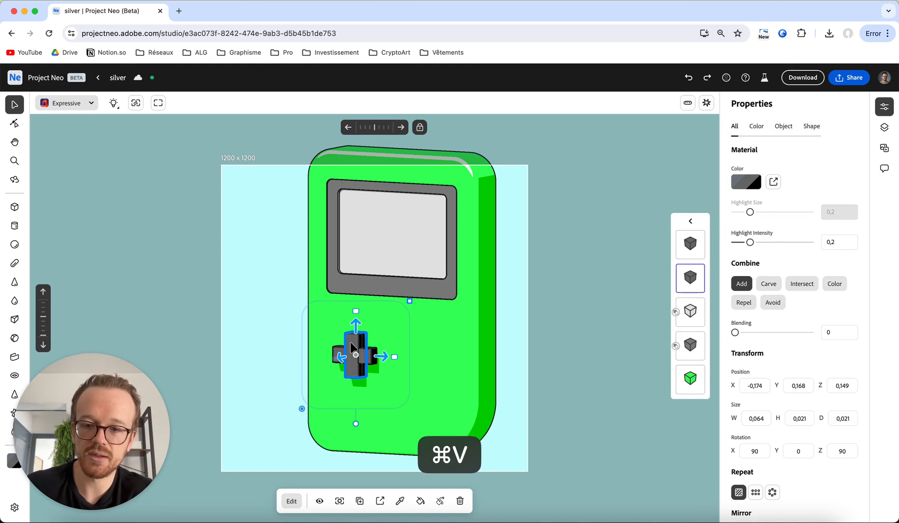
drag(355, 350, 494, 388)
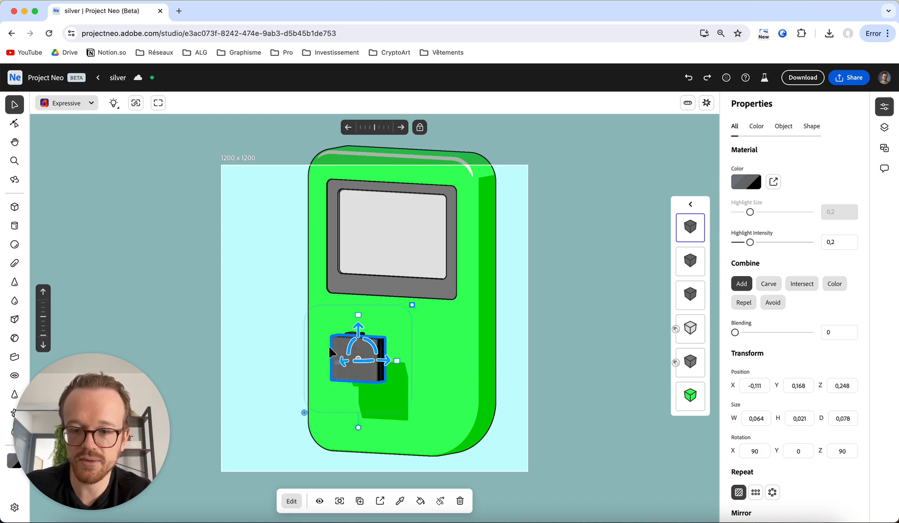
drag(359, 315, 357, 267)
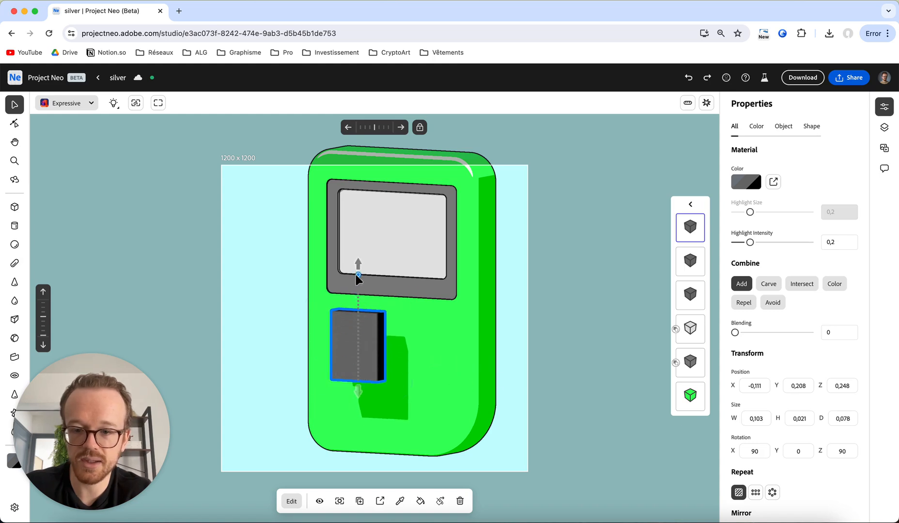
Position the enlarged block over the directional pad at about X -0,183, Y 0,181 and Z 0,183
key(o)
alt+drag(428, 378, 479, 355)
drag(327, 344, 308, 347)
alt+drag(405, 332, 334, 323)
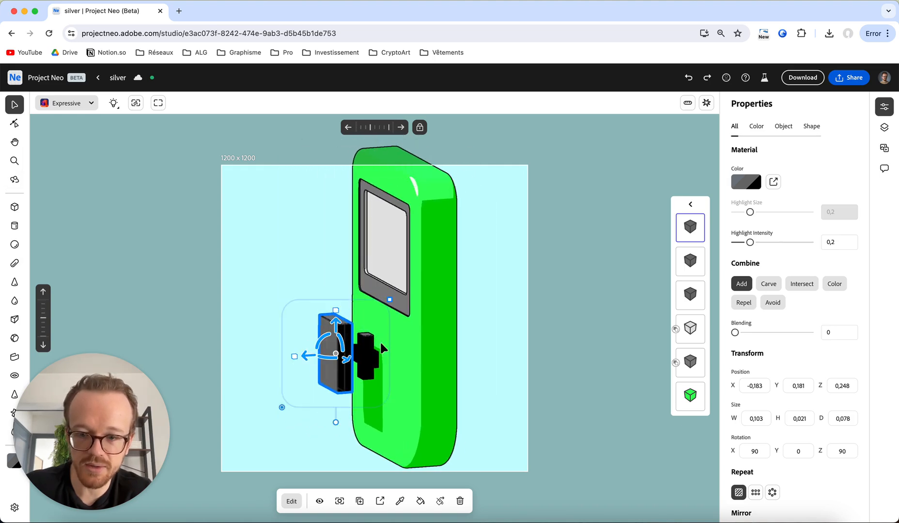
alt+drag(392, 357, 358, 361)
drag(301, 355, 309, 356)
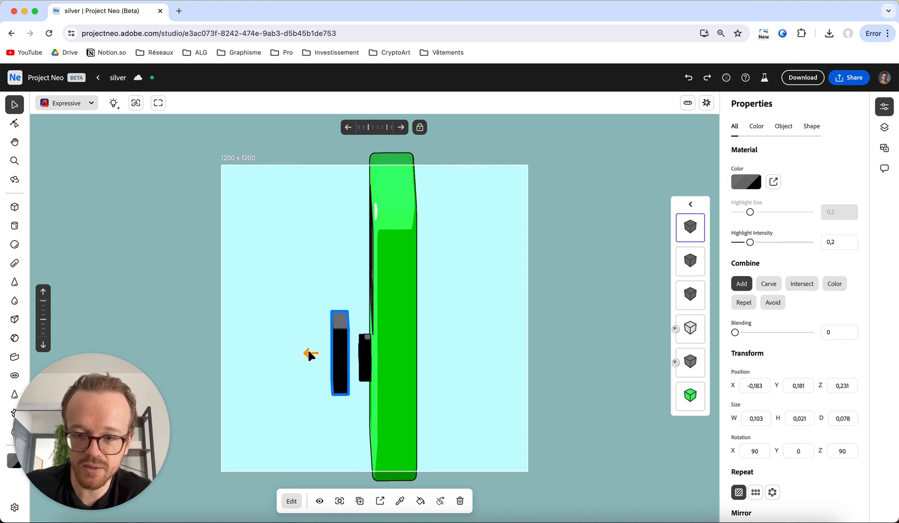
click(320, 354)
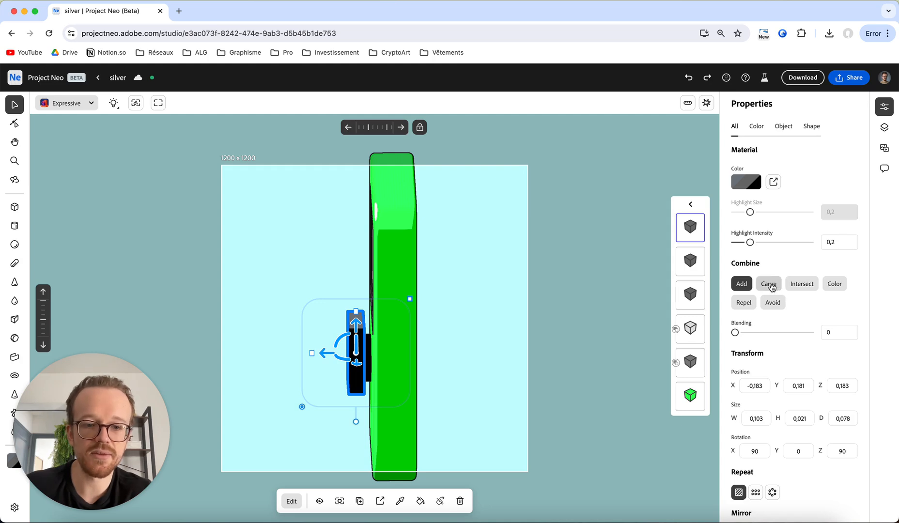
Set the enlarged block's combine mode to Carve and inspect the directional pad from an angle
click(770, 285)
click(456, 379)
drag(456, 379, 518, 373)
click(414, 342)
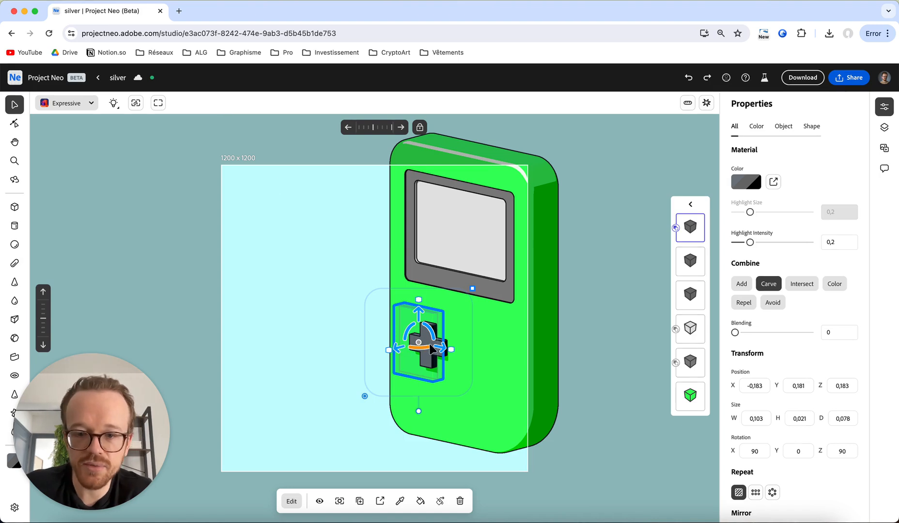
click(345, 371)
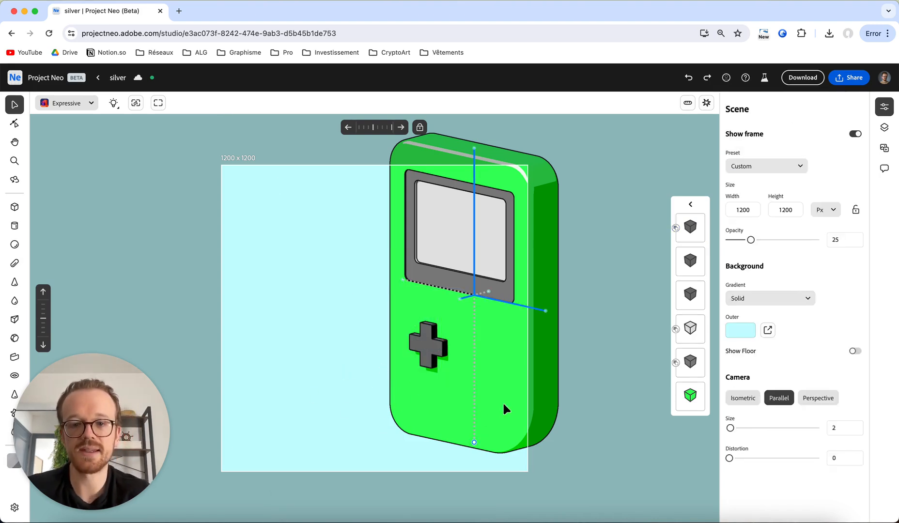
drag(581, 337, 556, 338)
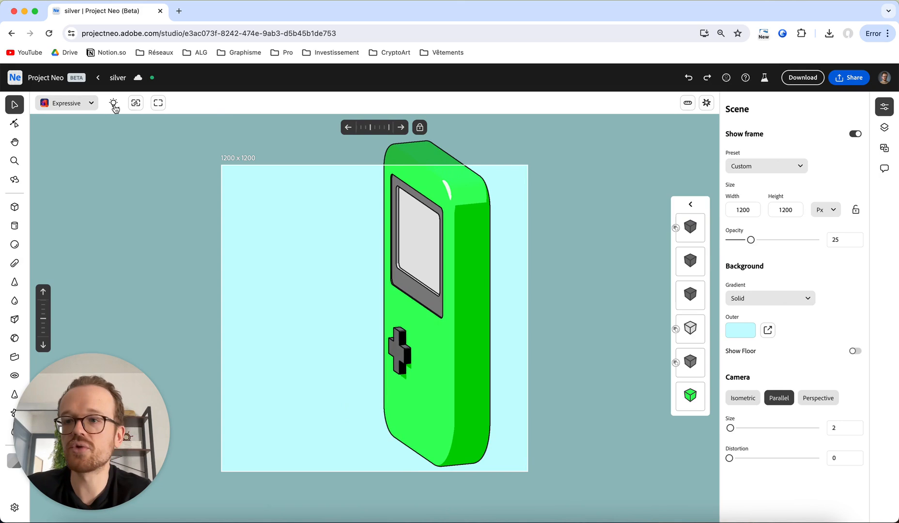
Switch the rendering style to Realistic and bring the console into a straight front view within the frame
click(66, 103)
click(71, 180)
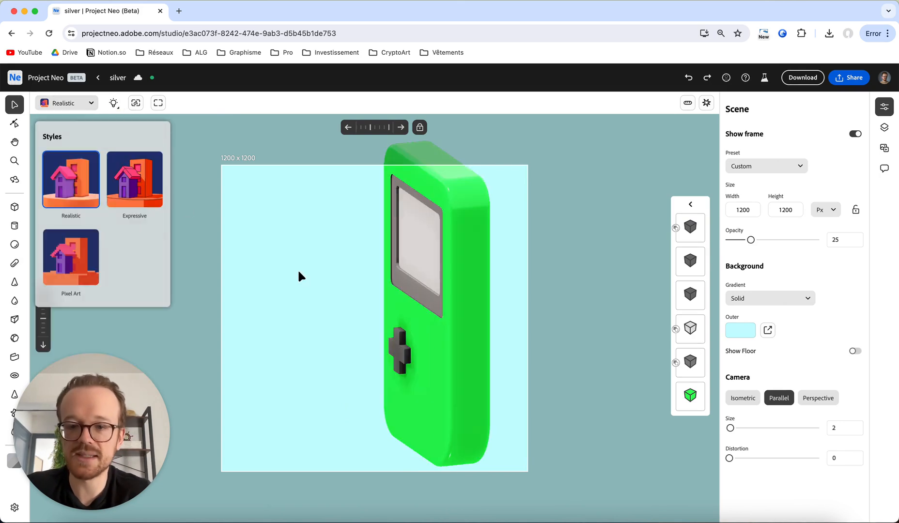
click(343, 359)
drag(343, 359, 416, 362)
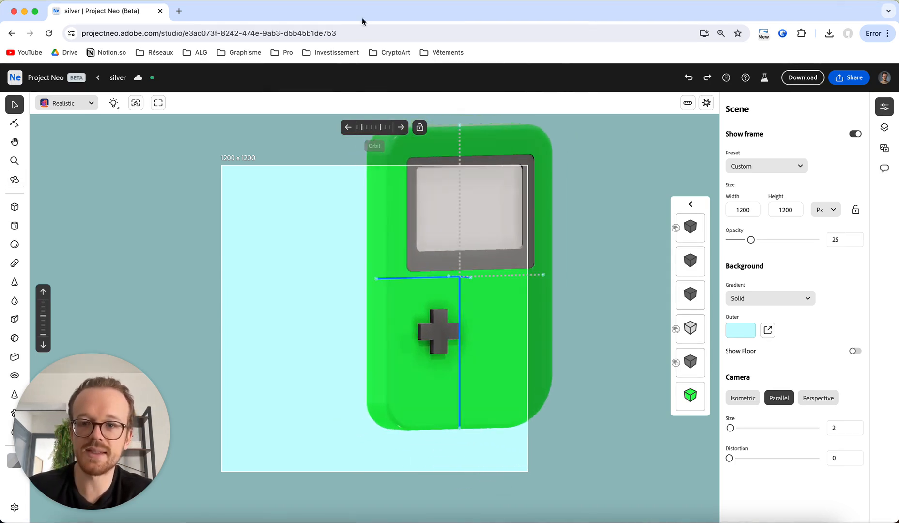
click(345, 128)
ctrl+scroll(406, 233, down, 2)
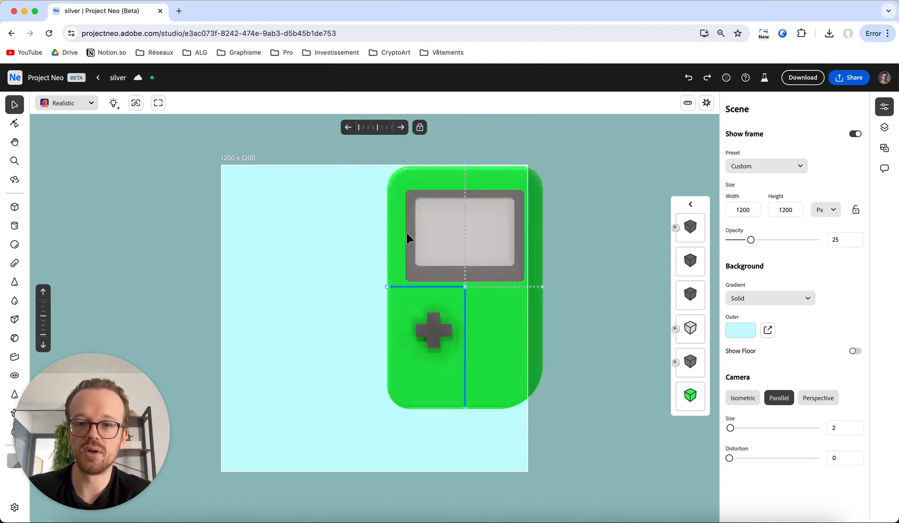
scroll(334, 250, right, 2)
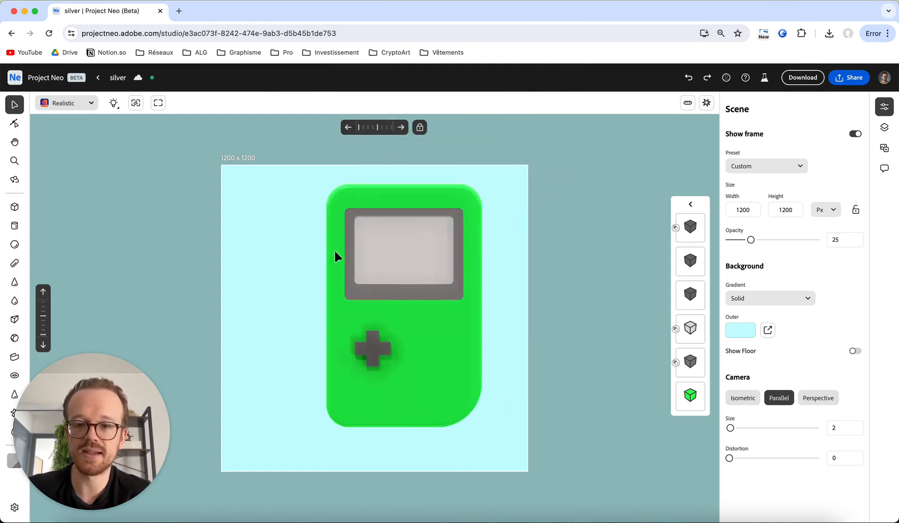
Add a small cylinder, about 0,035 in each dimension, to the console's face on the right of the directional pad
click(14, 226)
drag(402, 339, 427, 362)
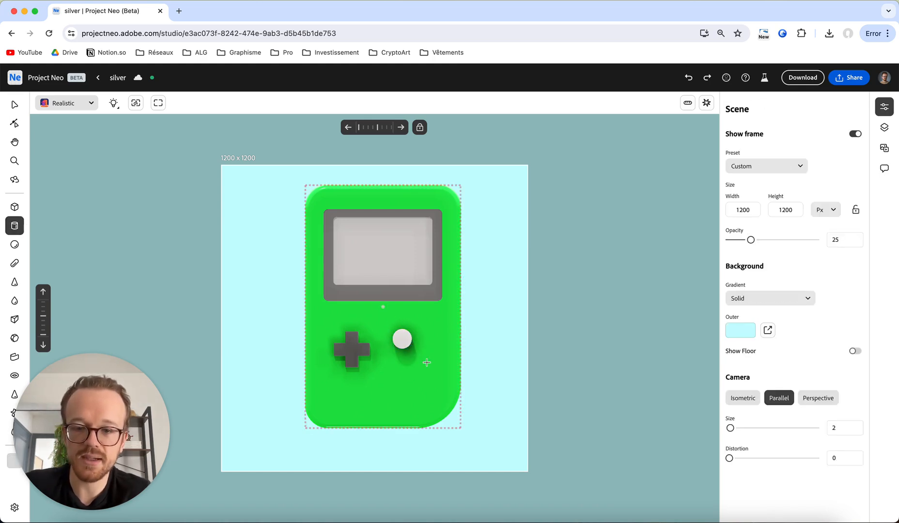
key(v)
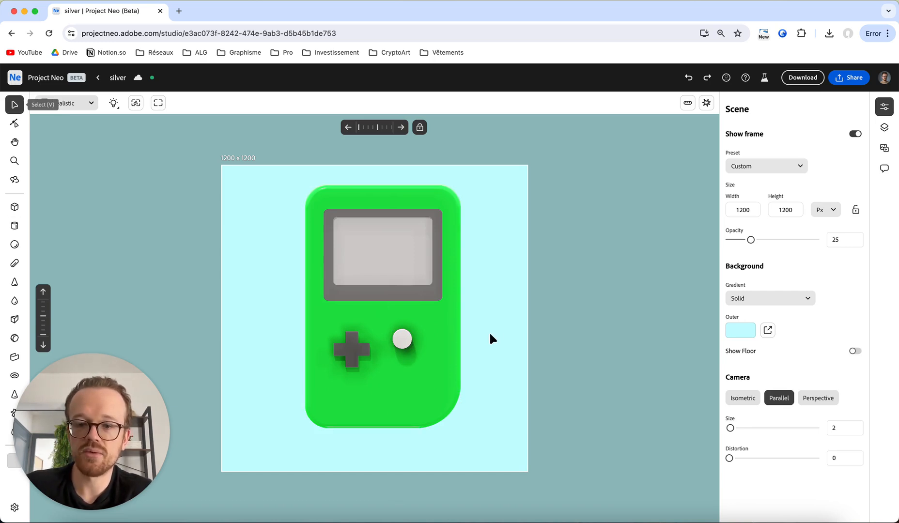
Save the directional pad's dark grey material to the library as "Button Game Boy"
click(350, 343)
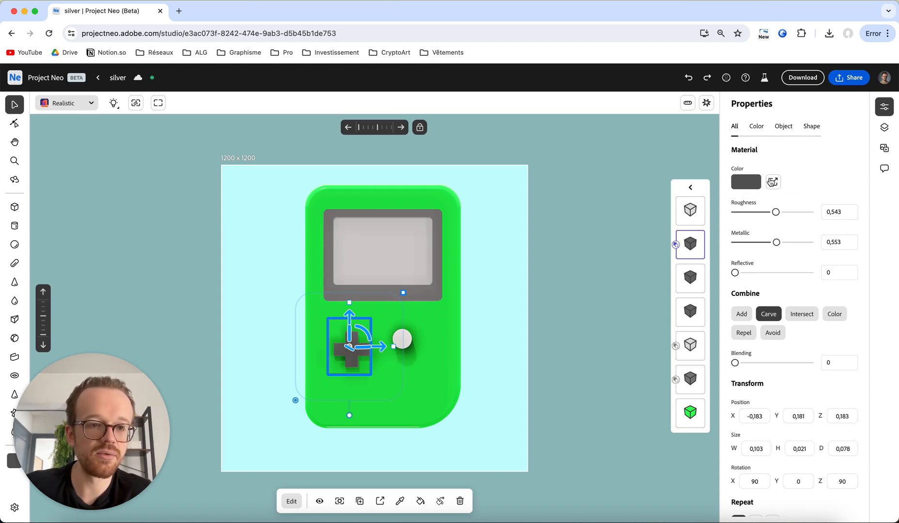
click(772, 182)
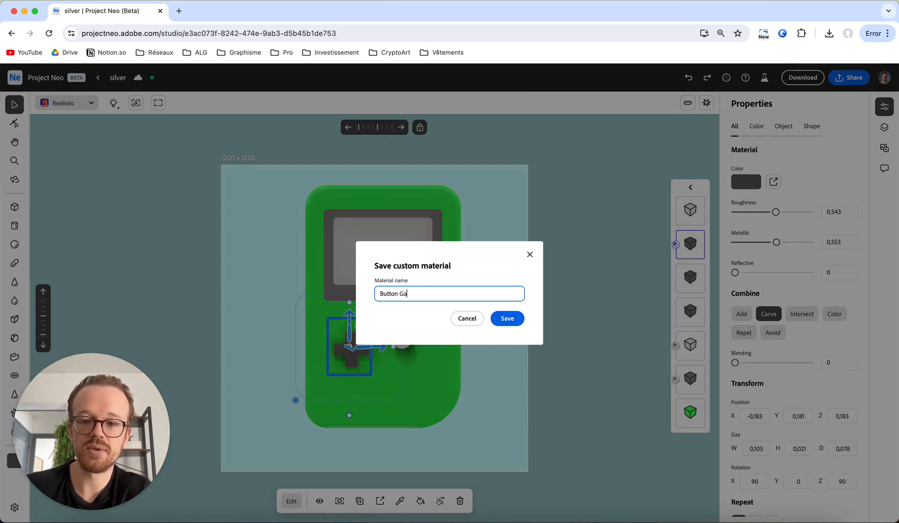
click(507, 319)
Apply the saved Button Game Boy material to the new cylinder
click(404, 339)
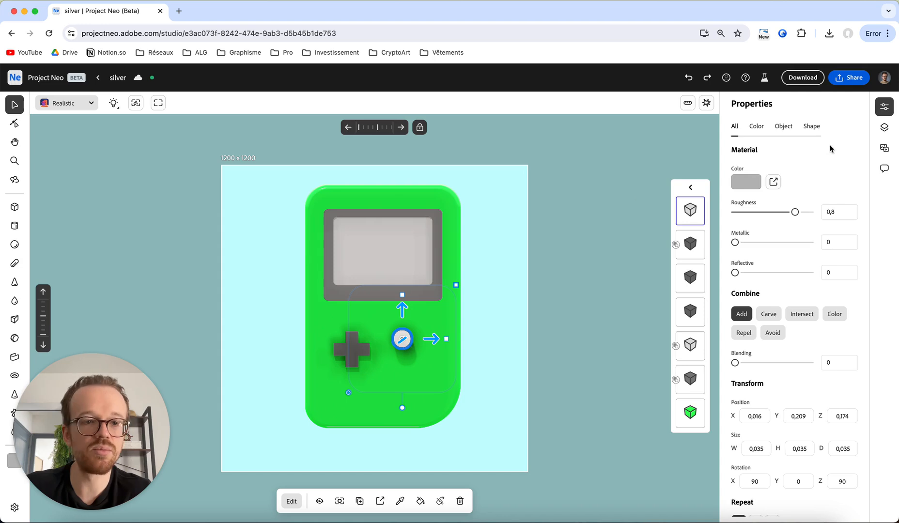
click(885, 149)
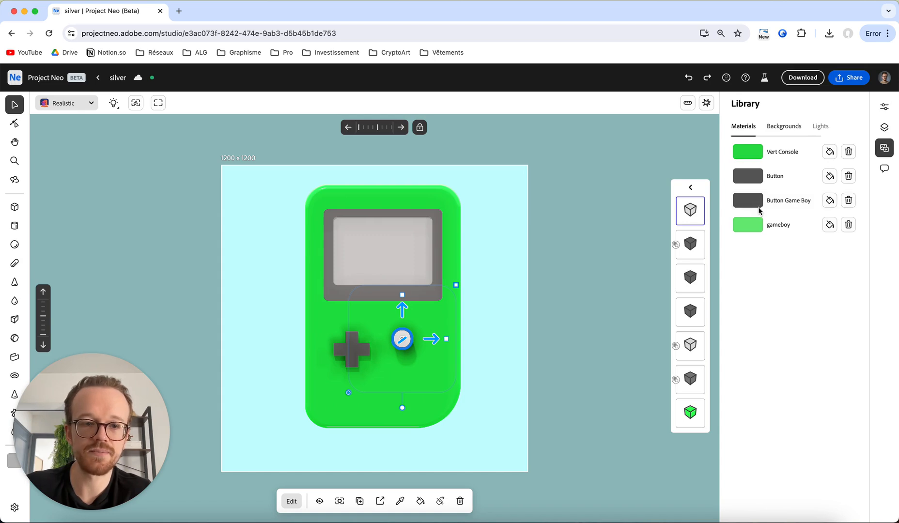
click(830, 202)
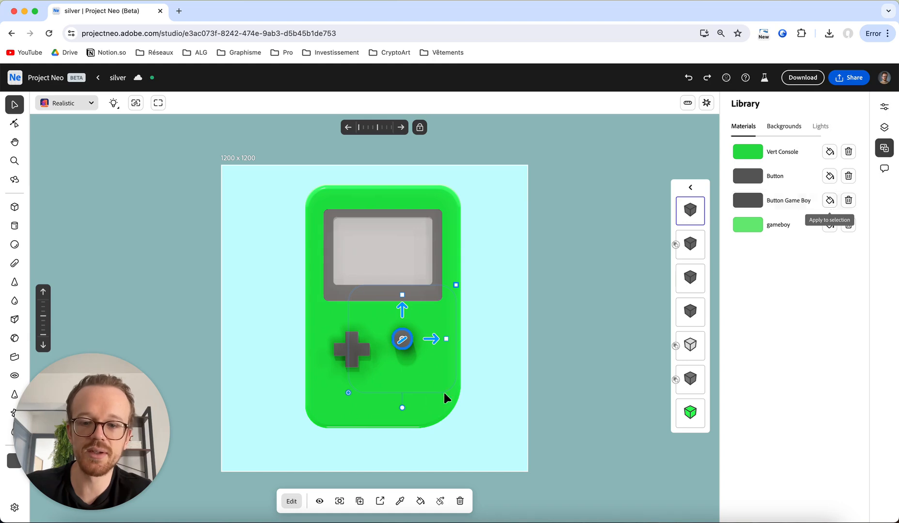
Lower the round button to about Y 0,172, level with the directional pad, and flatten it to about 0,014
drag(402, 306, 403, 316)
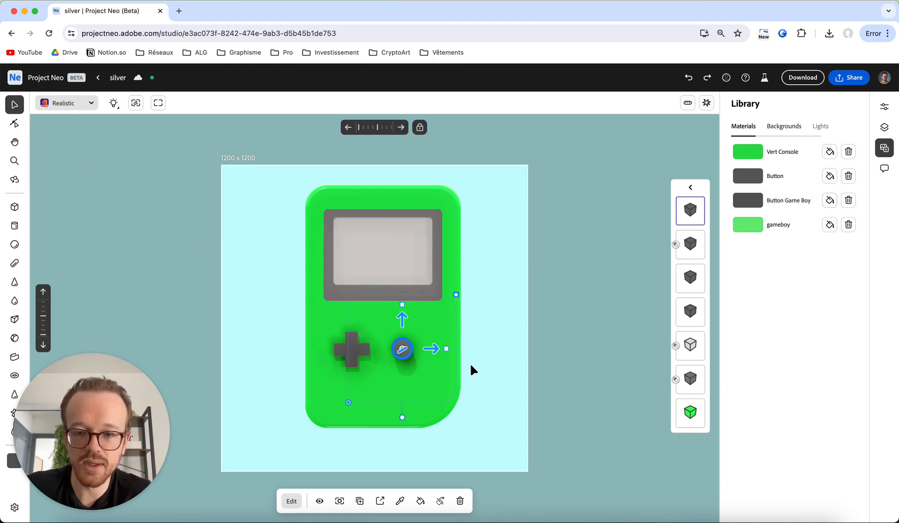
right_drag(471, 367, 431, 331)
drag(369, 328, 393, 338)
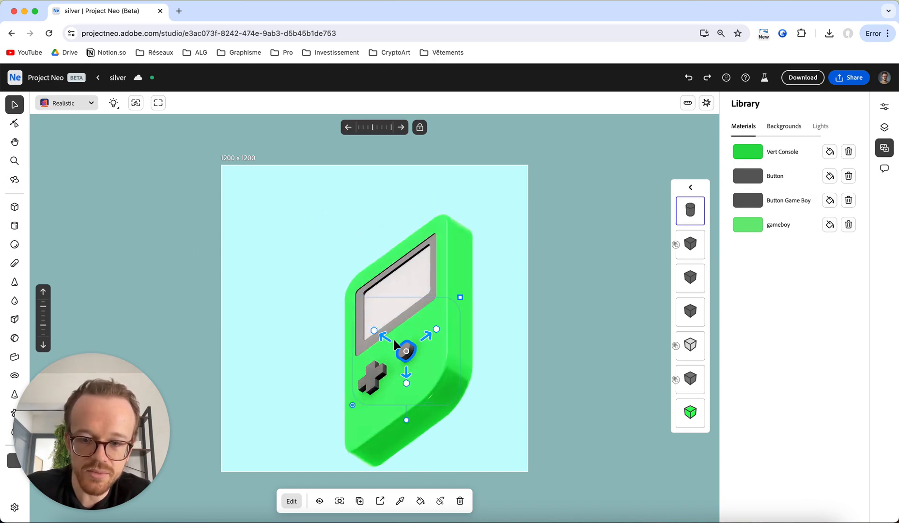
Sink the round button partly into the console's face, at about Z 0,146, and inspect it from the front
click(347, 129)
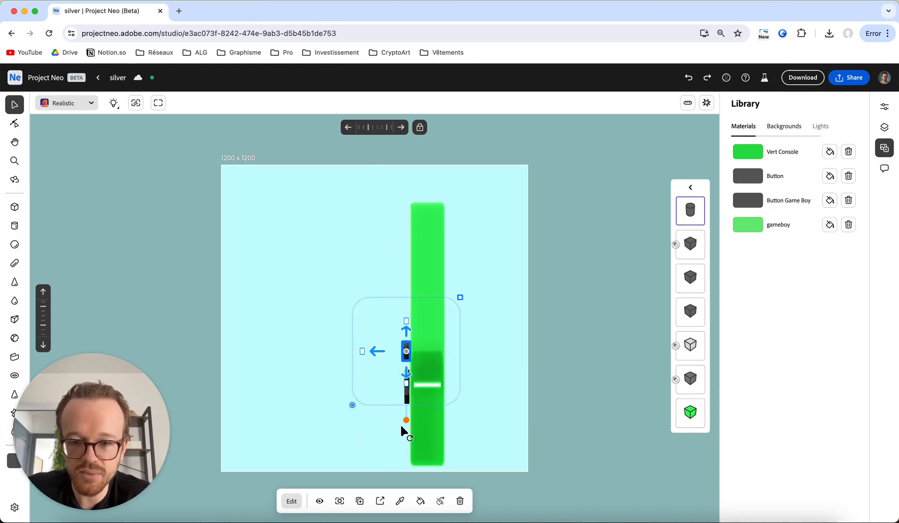
scroll(401, 426, up, 10)
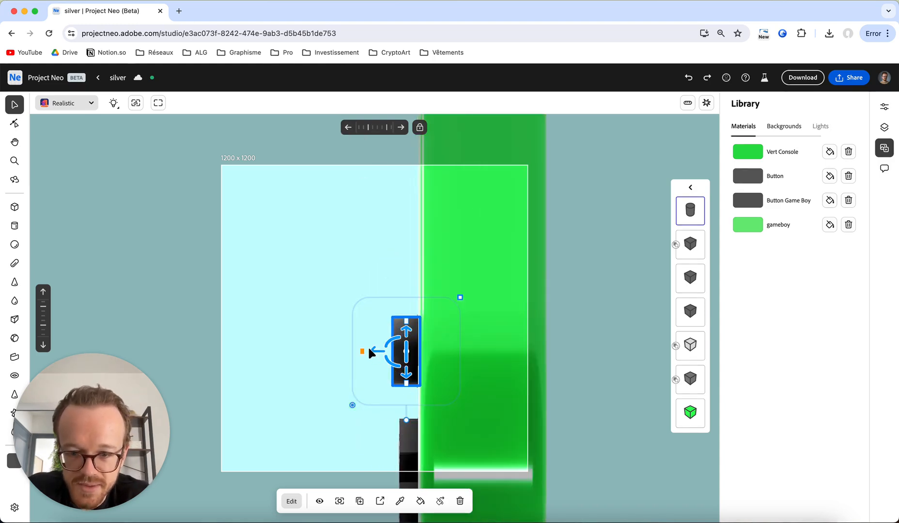
drag(372, 351, 380, 349)
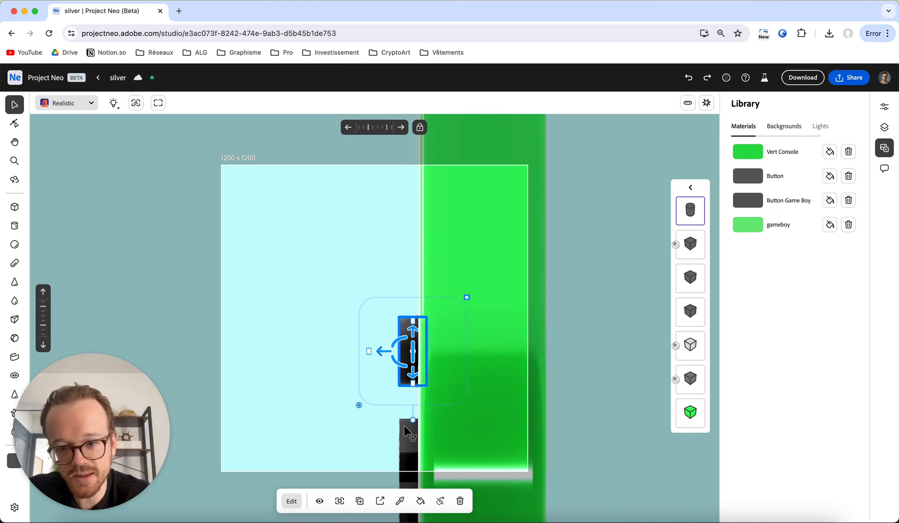
scroll(360, 402, down, 6)
right_drag(333, 369, 367, 343)
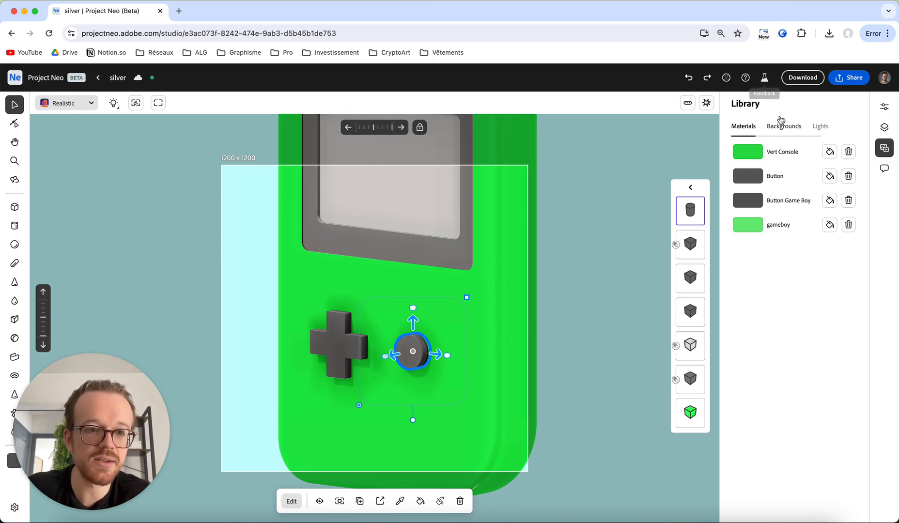
Inflate the round button by about 0,01 to round its edges, and scale it down to a corner radius of about 0,027
click(884, 107)
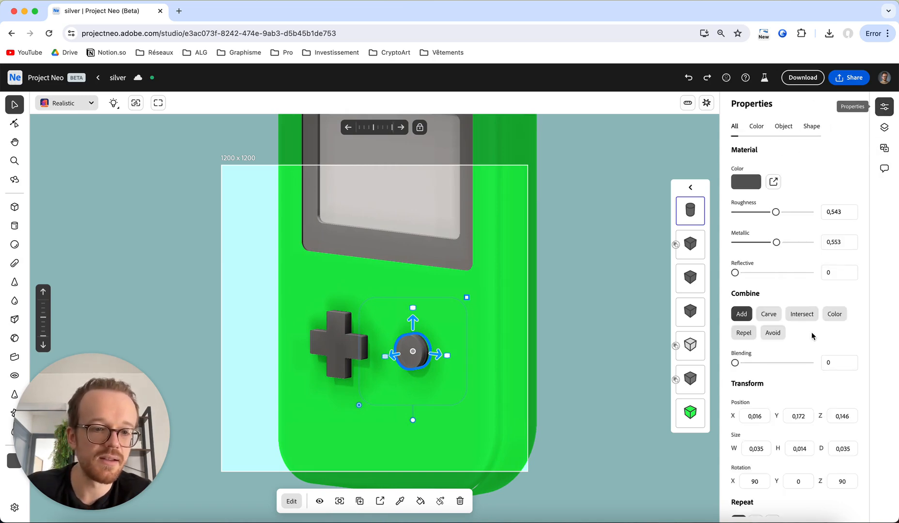
scroll(799, 392, down, 8)
drag(736, 504, 738, 505)
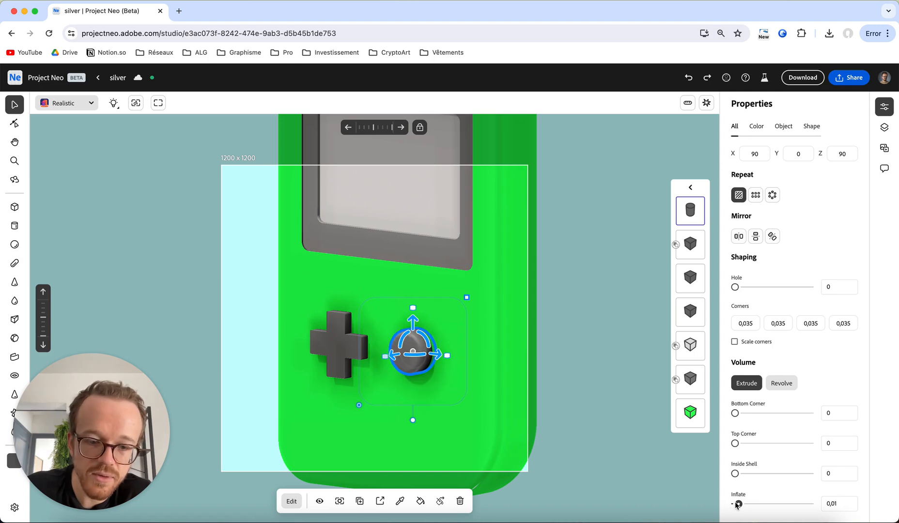
drag(466, 297, 453, 309)
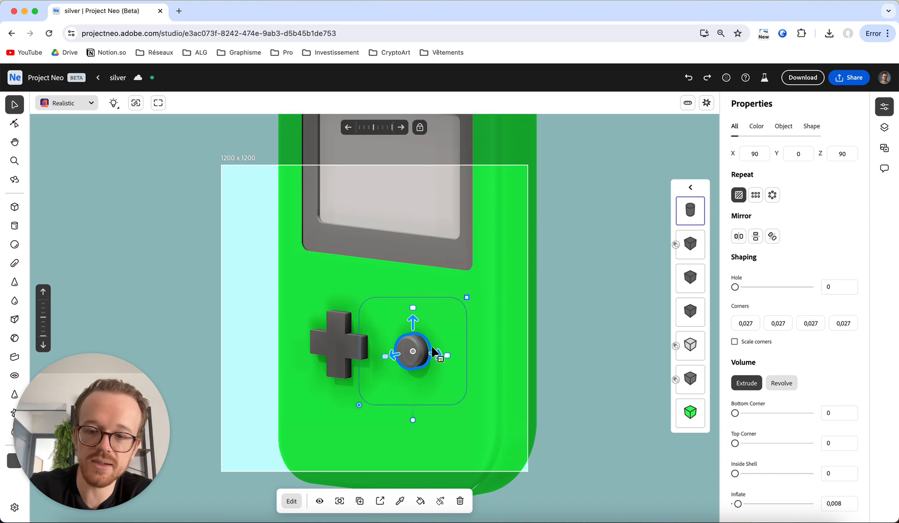
Inspect the round button from the side and scale it down further, to a corner radius of about 0,023
key(o)
drag(549, 347, 615, 334)
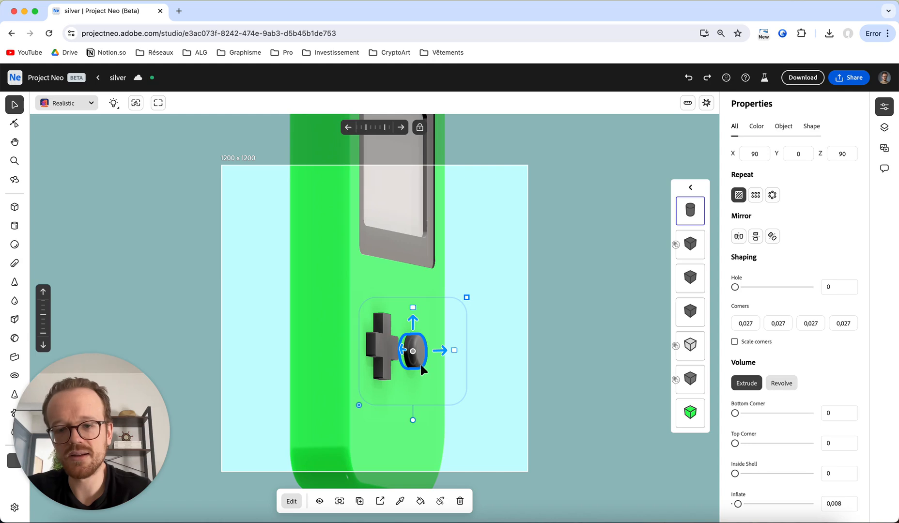
key(o)
drag(578, 376, 504, 395)
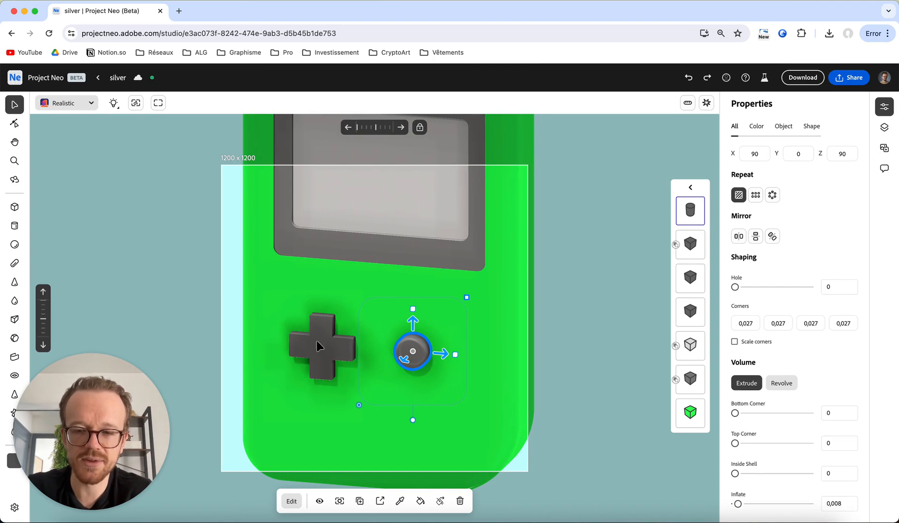
drag(463, 300, 460, 308)
scroll(593, 285, down, 5)
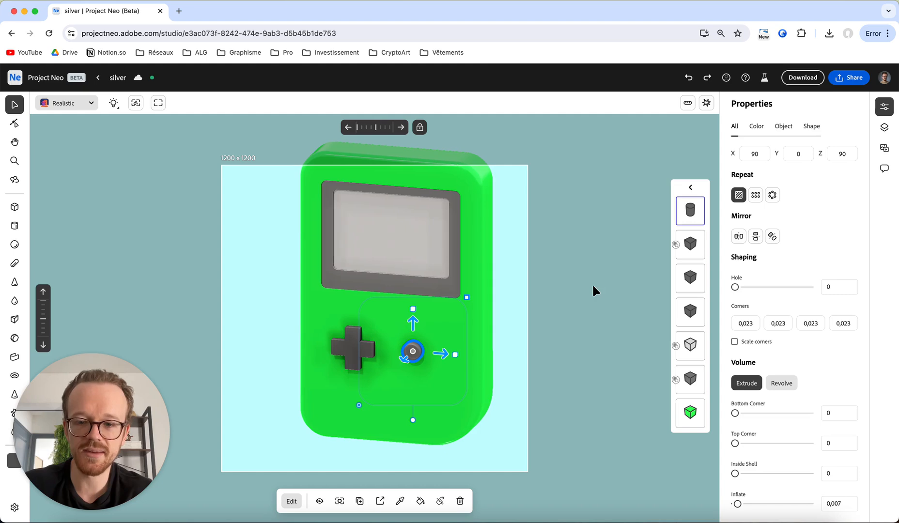
Paste a copy of the round button and place it diagonally above and to the right of the original
click(348, 127)
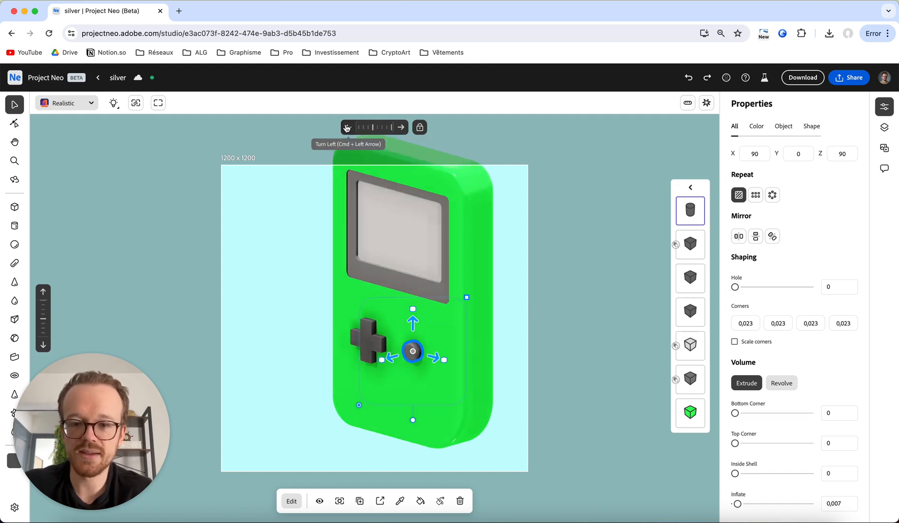
click(400, 127)
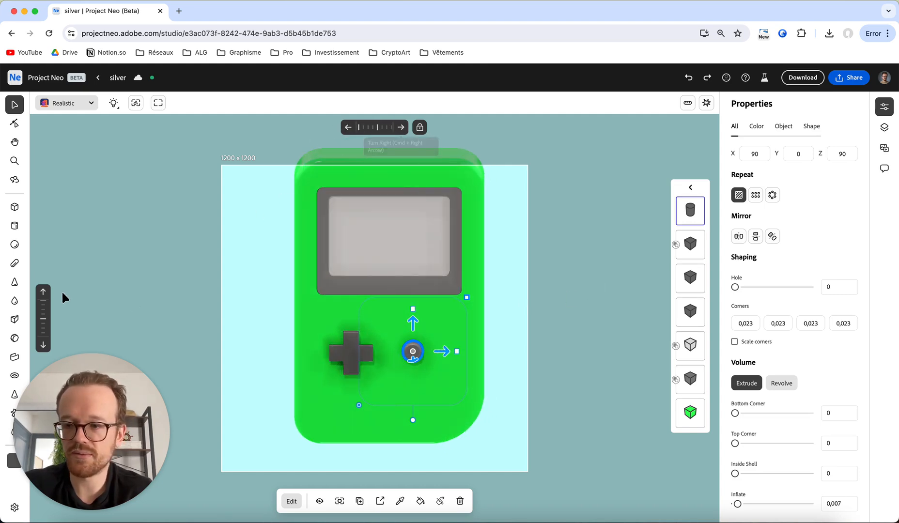
click(44, 293)
click(44, 293)
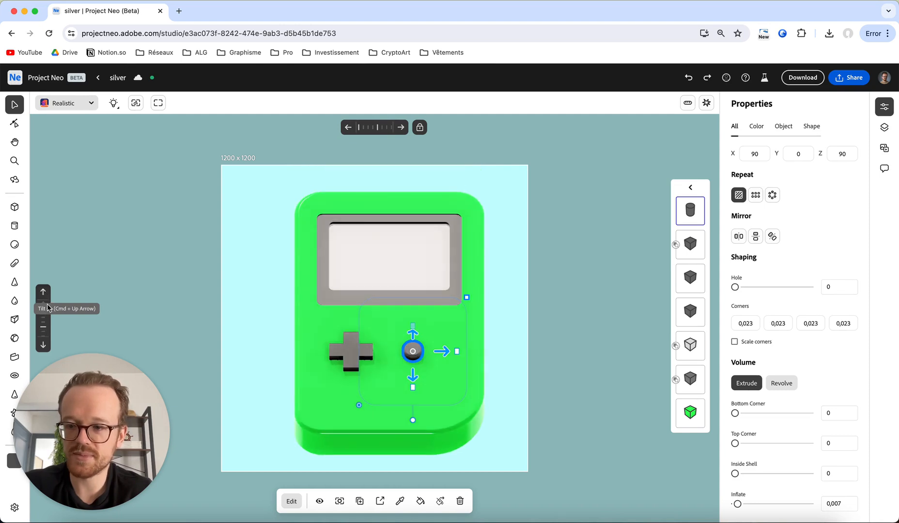
click(43, 345)
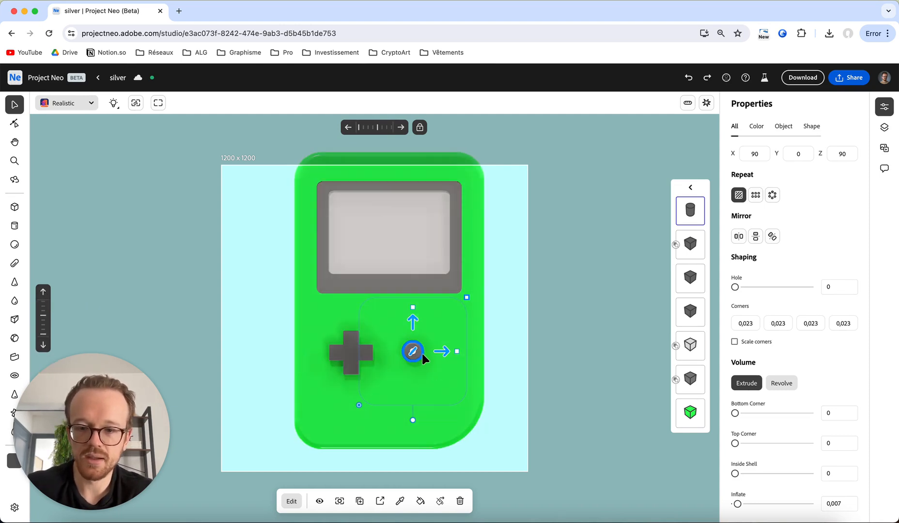
key(super+c)
key(super+v)
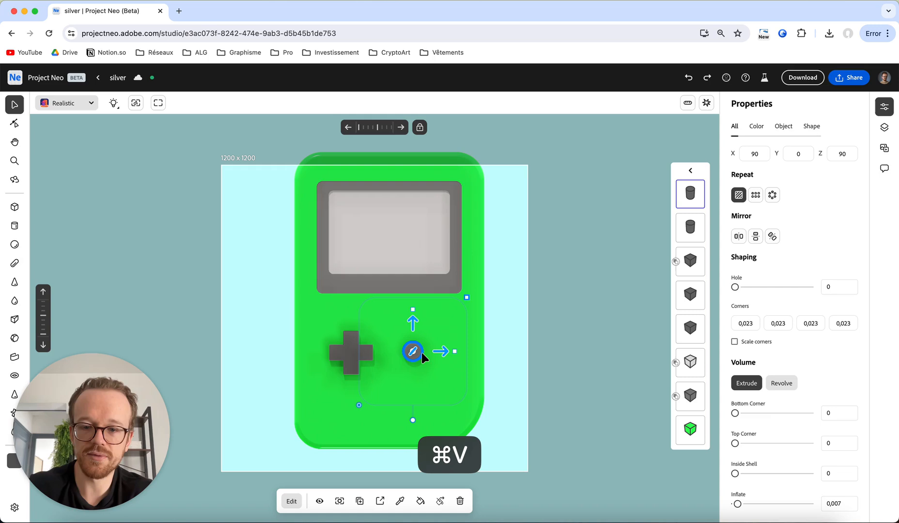
drag(451, 351, 468, 349)
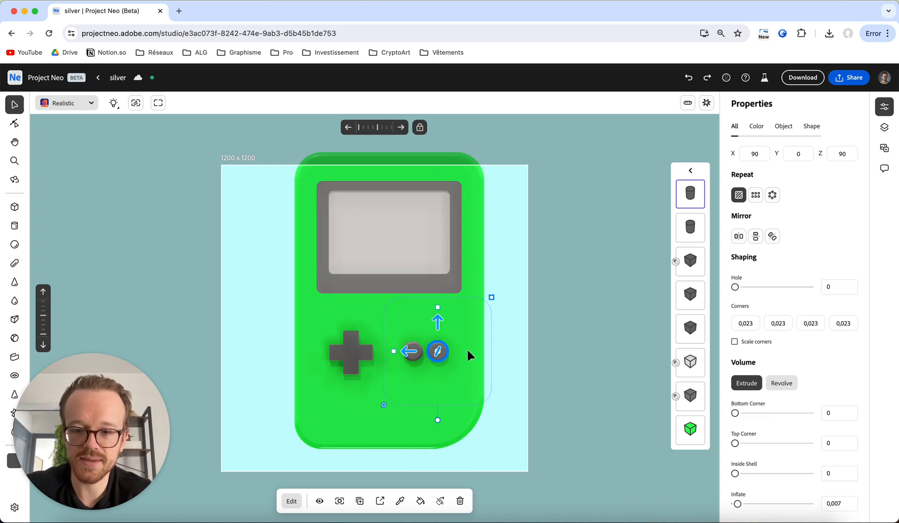
drag(438, 320, 438, 311)
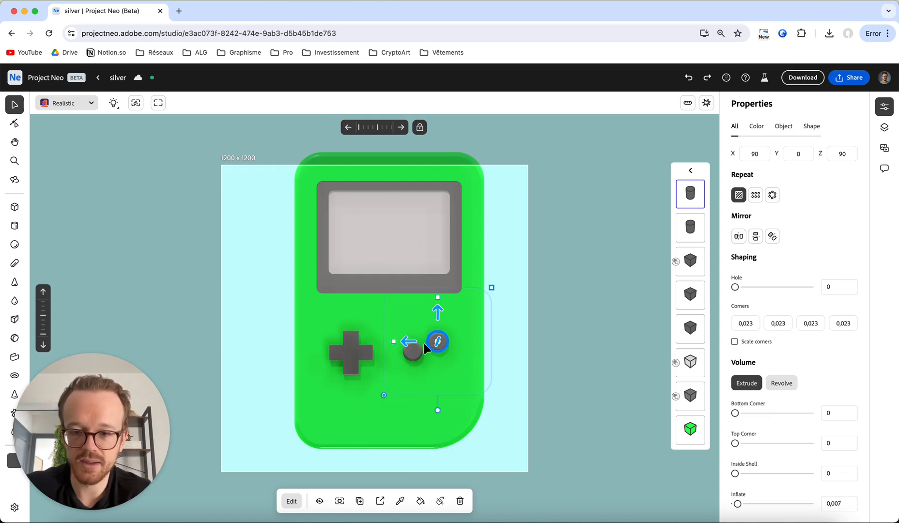
Enlarge both round buttons together to about 0,028 wide and shift the pair slightly down the console's face
shift+click(414, 354)
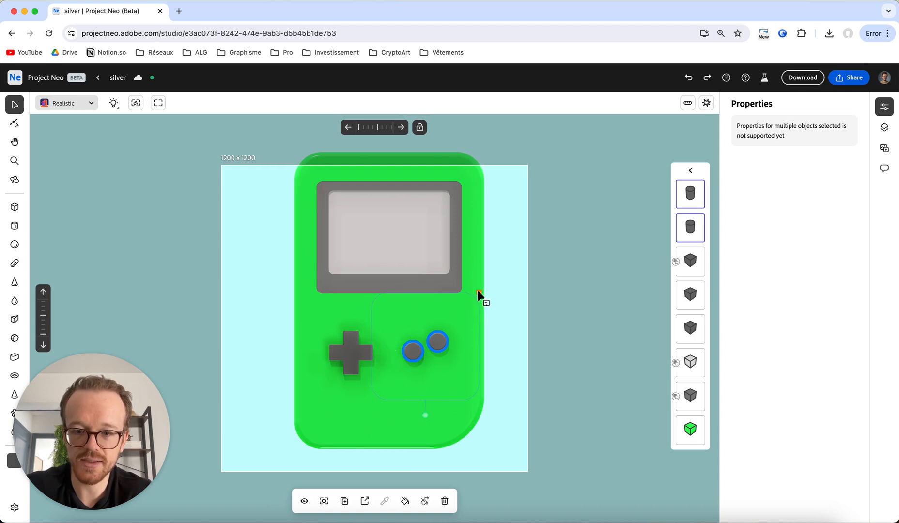
drag(480, 289, 484, 285)
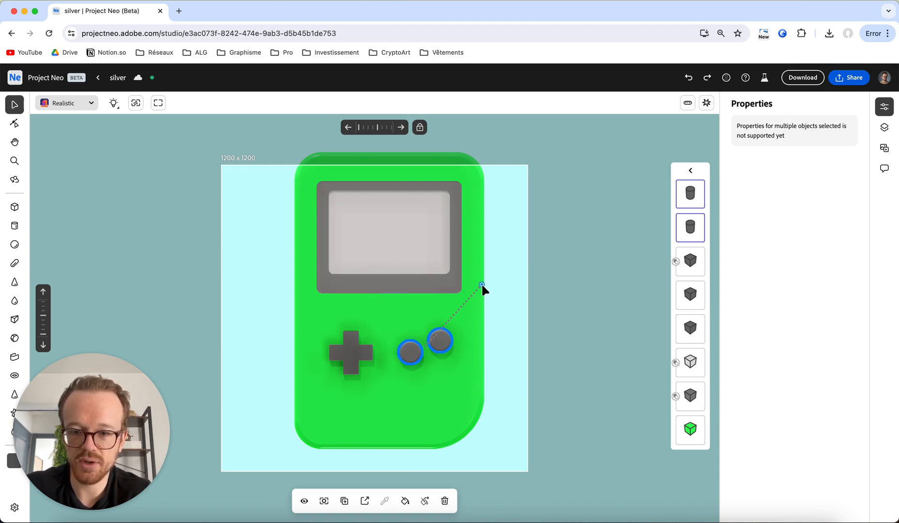
click(440, 342)
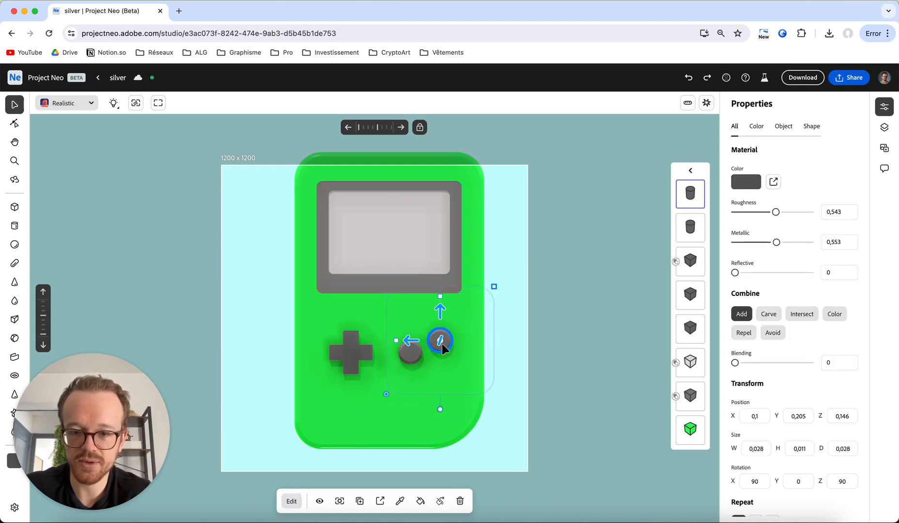
shift+click(416, 359)
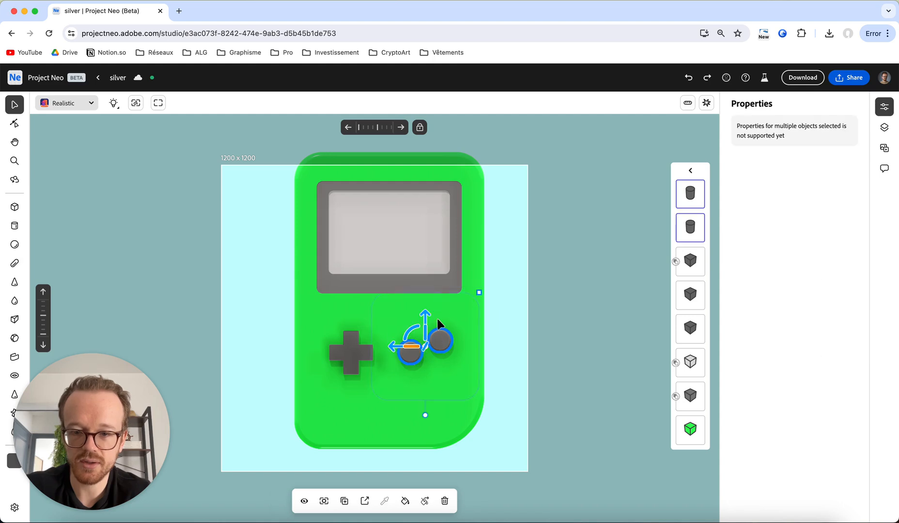
drag(424, 313, 425, 318)
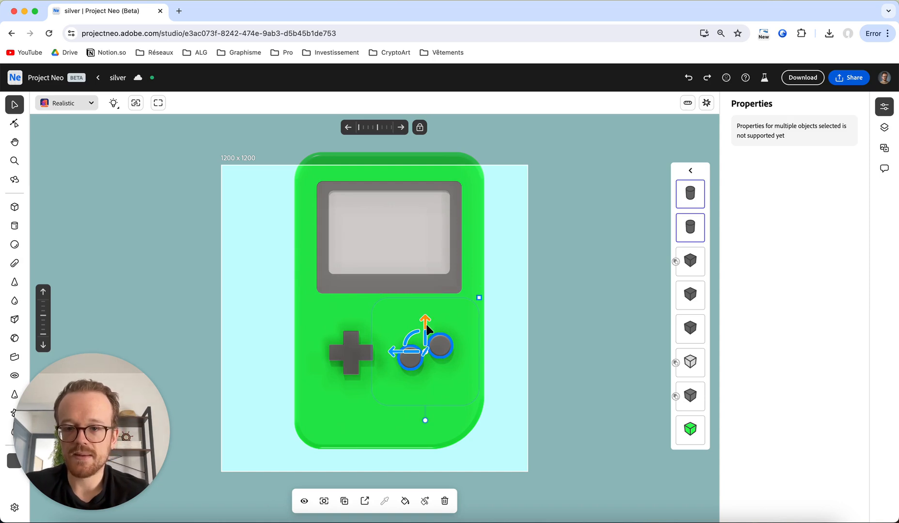
Paste a copy of the round button below the directional pad and reshape it into a small pill about 0,024 long and 0,011 wide
click(441, 345)
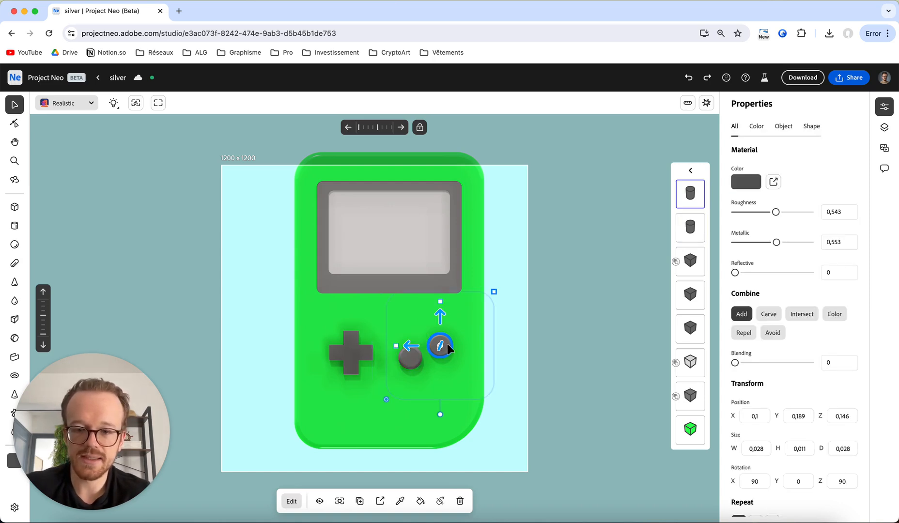
key(super+v)
drag(440, 316, 346, 407)
drag(372, 367, 373, 376)
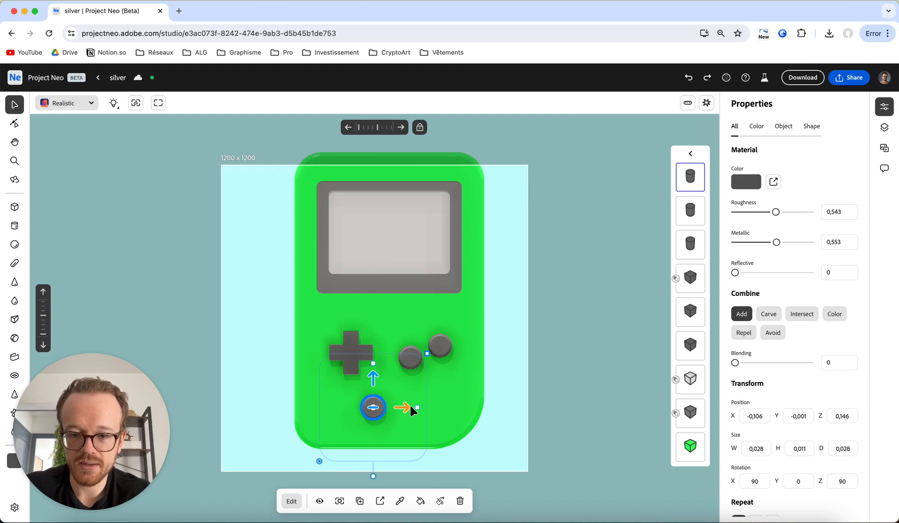
drag(417, 408, 473, 409)
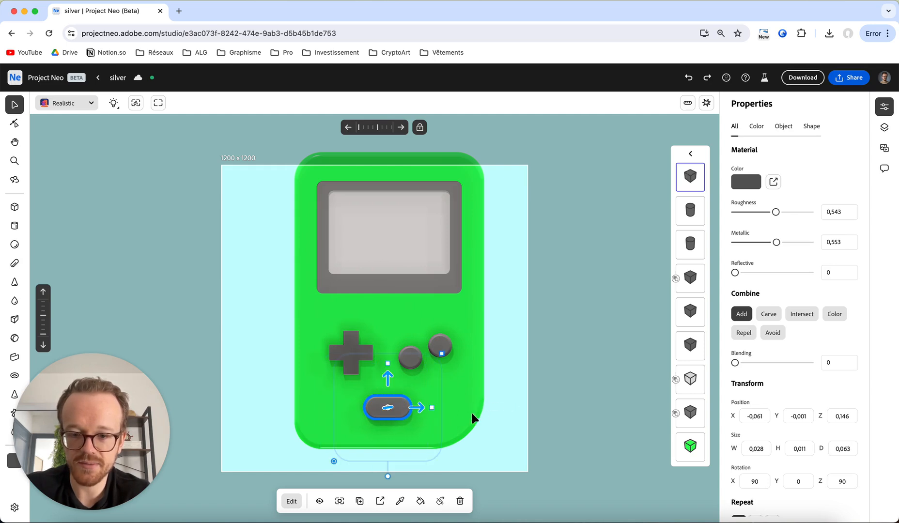
drag(441, 353, 433, 409)
Duplicate the small pill button, place the copy beside it on the console's lower face, and move the original closer to the copy
key(cmd+c)
key(cmd+v)
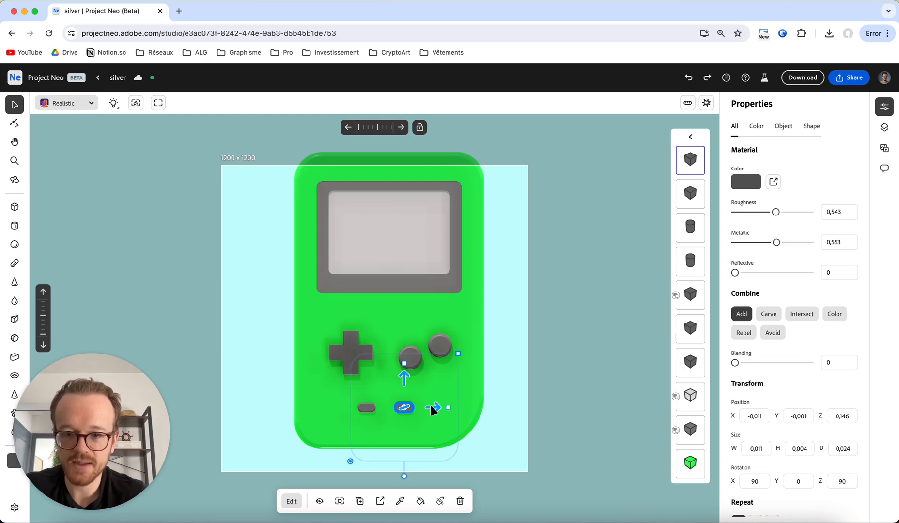
click(366, 408)
drag(400, 408, 405, 408)
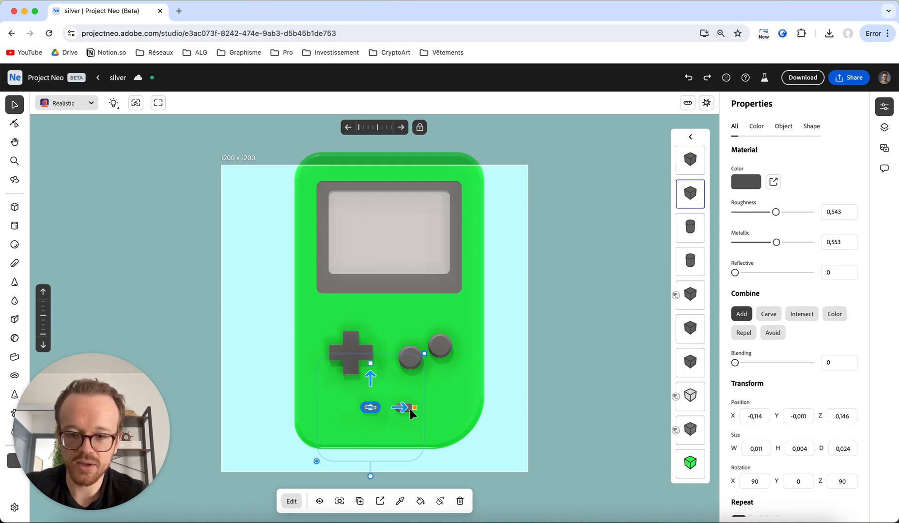
Paste a third pill button, move it beyond the console's side edge, and reshape it to about 0,029 long and 0,008 wide
key(super+c)
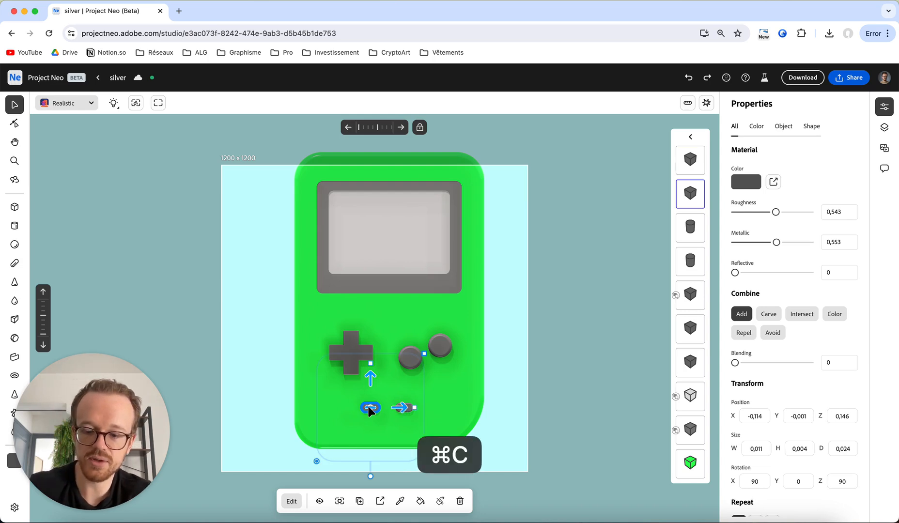
key(super+v)
drag(394, 404, 533, 413)
drag(461, 409, 450, 407)
drag(501, 368, 500, 375)
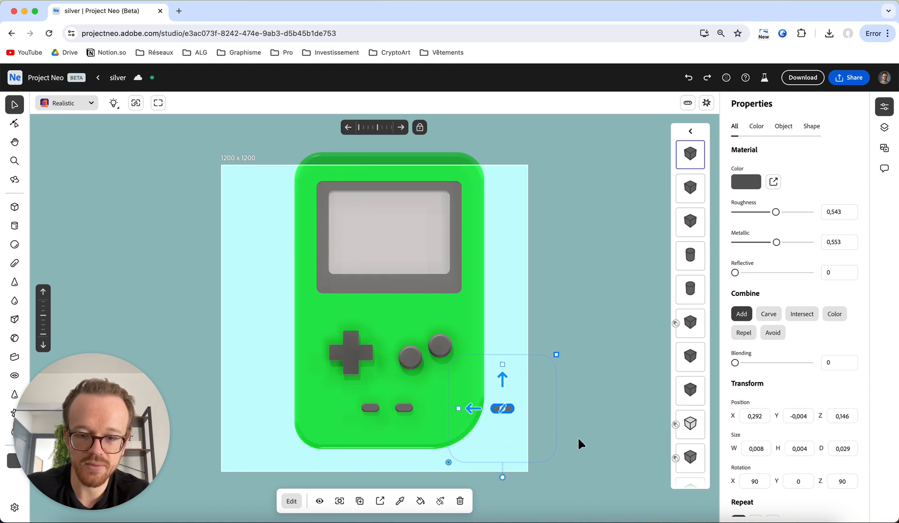
Rotate the third pill upright, to a Z rotation of 0, and turn it to a Y rotation of 45
scroll(577, 439, right, 2)
scroll(577, 439, down, 1)
alt+drag(492, 421, 475, 418)
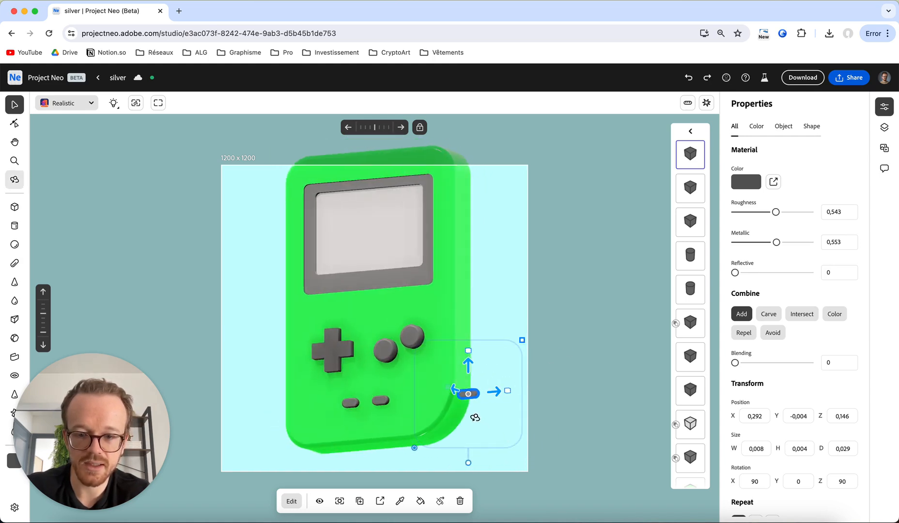
ctrl+scroll(470, 411, up, 5)
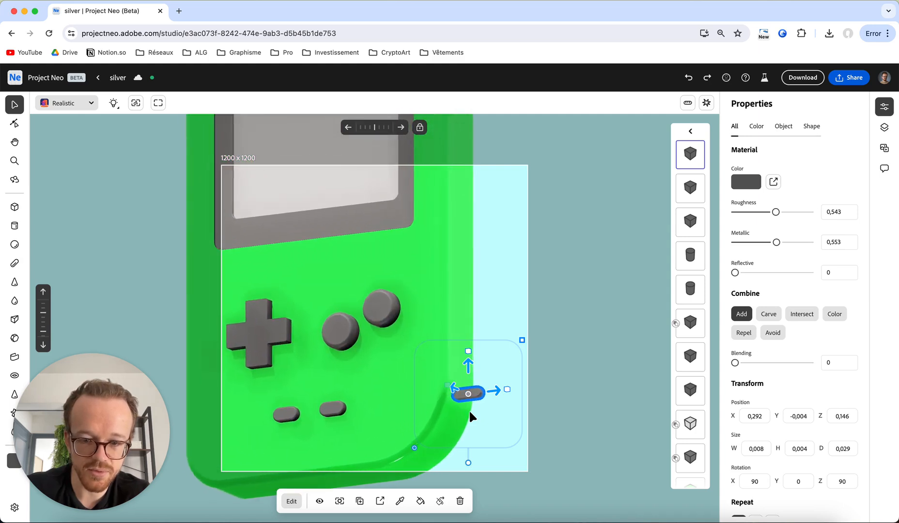
ctrl+scroll(469, 411, up, 5)
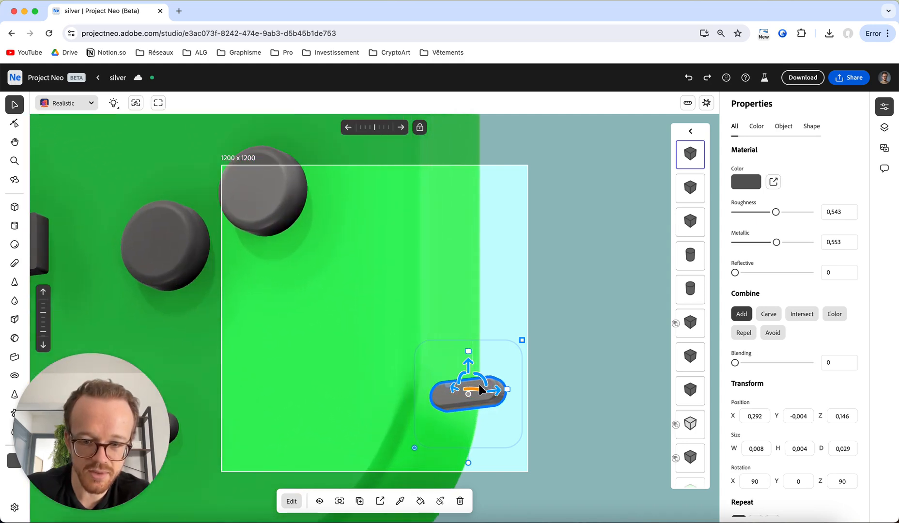
drag(482, 381, 486, 424)
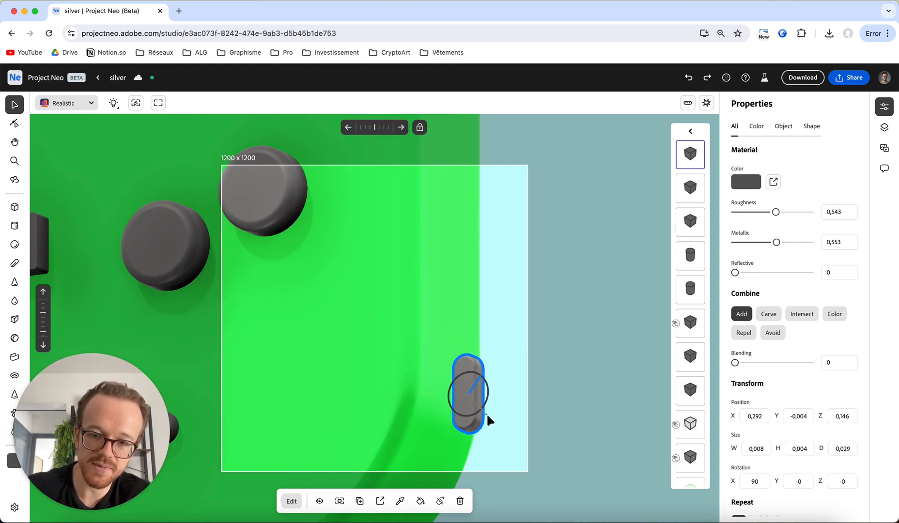
click(486, 413)
drag(473, 392, 499, 394)
drag(593, 378, 611, 376)
scroll(549, 362, up, 1)
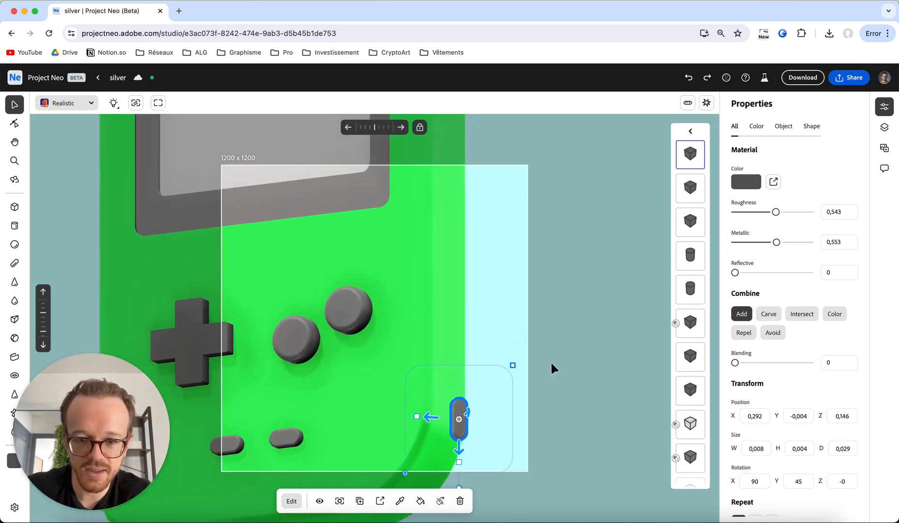
Turn the upright pill further around its vertical axis to a Y rotation of 90
scroll(548, 361, down, 2)
alt+drag(553, 368, 497, 353)
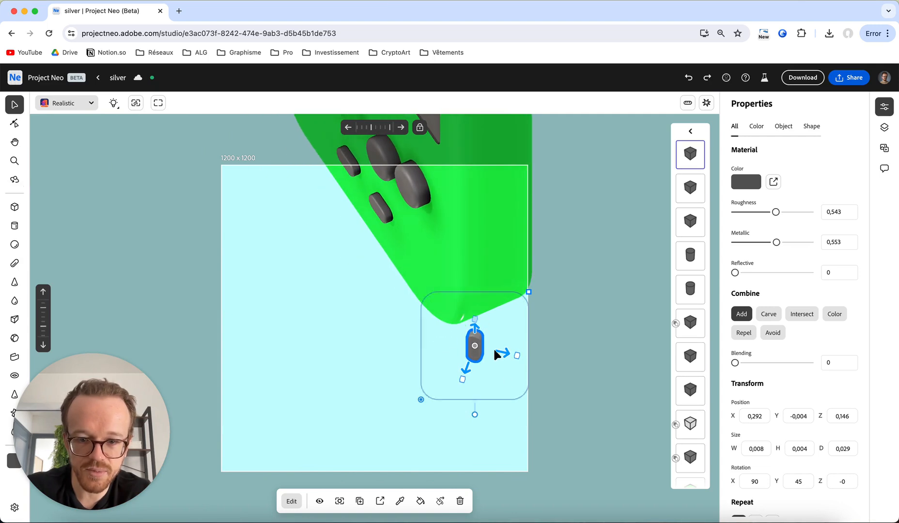
scroll(486, 352, up, 5)
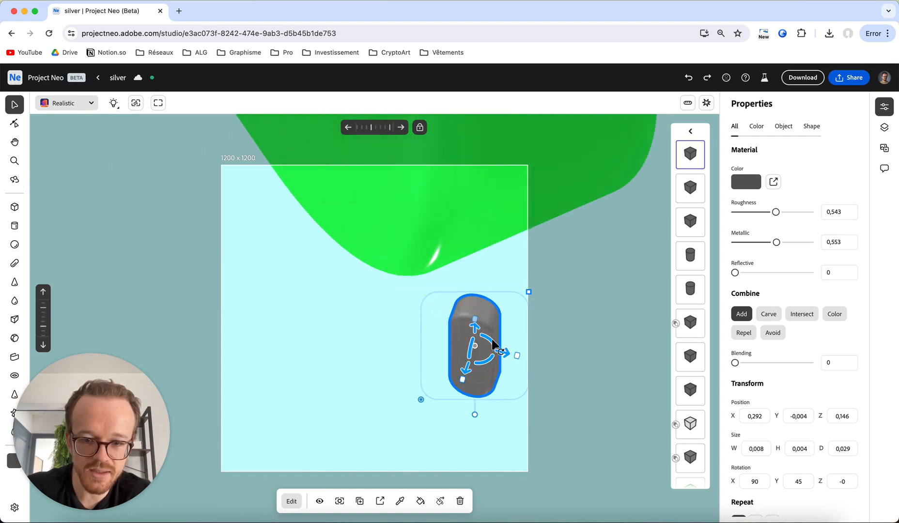
drag(486, 343, 506, 355)
key(super+z)
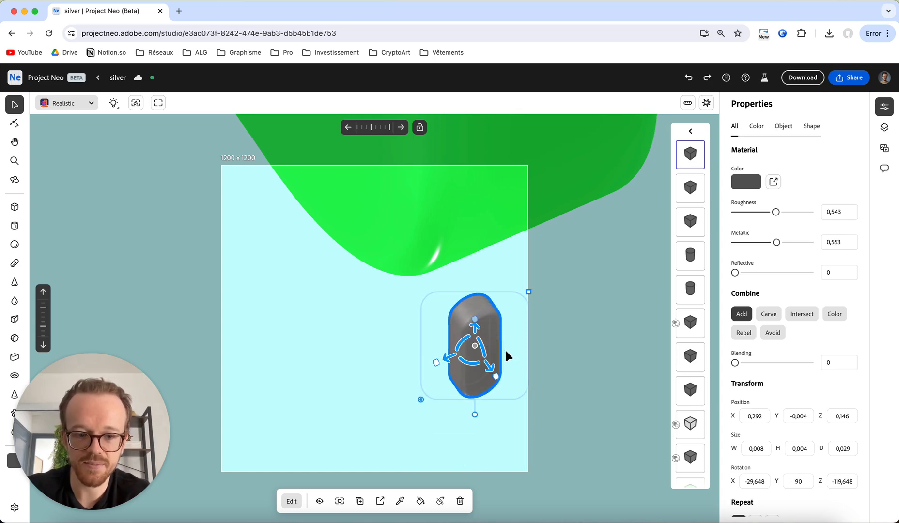
scroll(507, 355, down, 5)
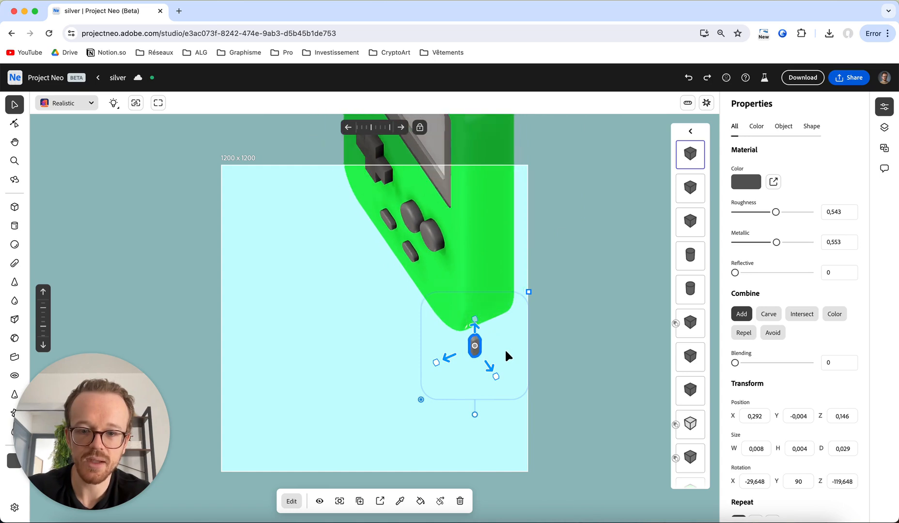
Move the upright pill onto the console's side wall at screen height, at about X 0,242, Y 0,505, Z 0,072, and deselect it
click(402, 130)
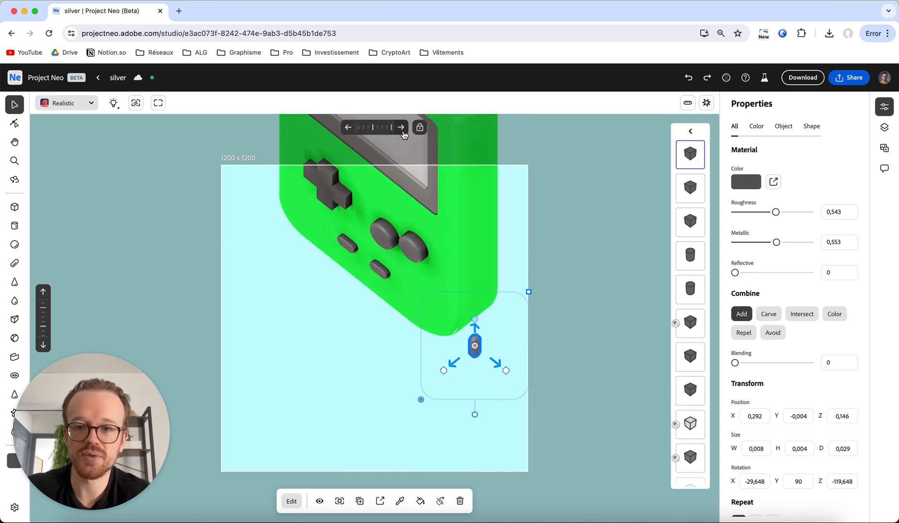
click(347, 127)
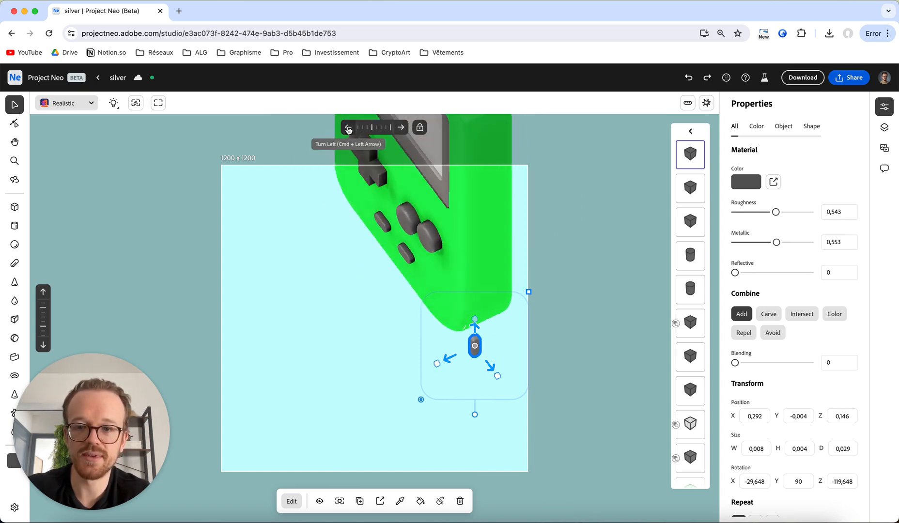
click(403, 128)
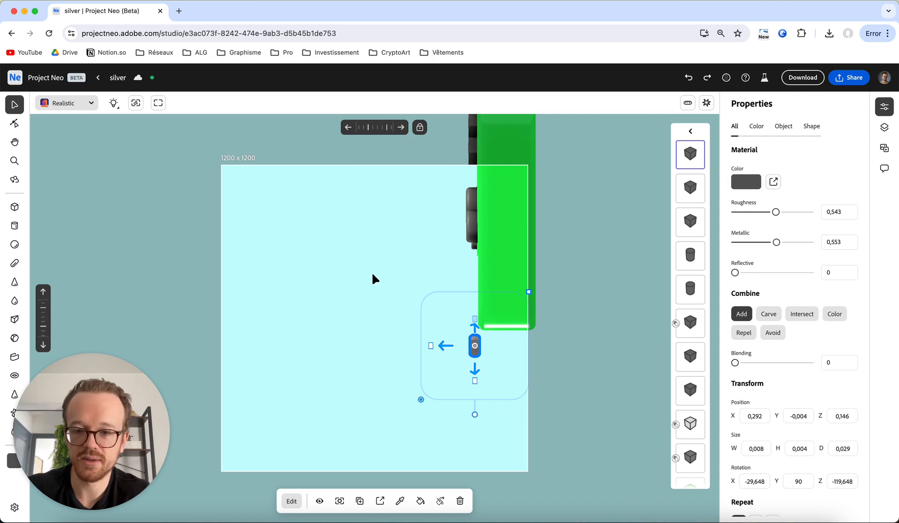
drag(475, 325, 475, 161)
alt+drag(410, 236, 413, 291)
mouse_move(502, 294)
alt+mouse_down()
mouse_move(484, 304)
mouse_move(500, 285)
alt+mouse_up()
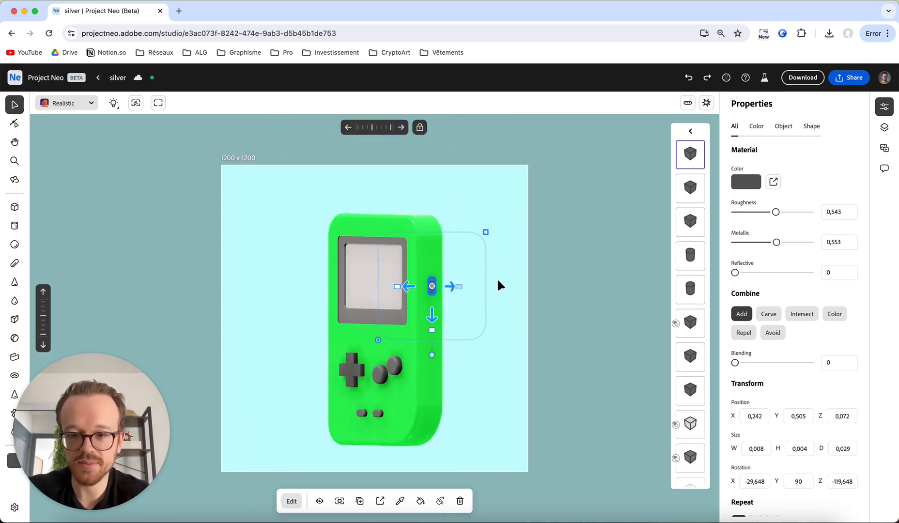
click(483, 371)
alt+drag(480, 374, 499, 387)
scroll(498, 383, left, 2)
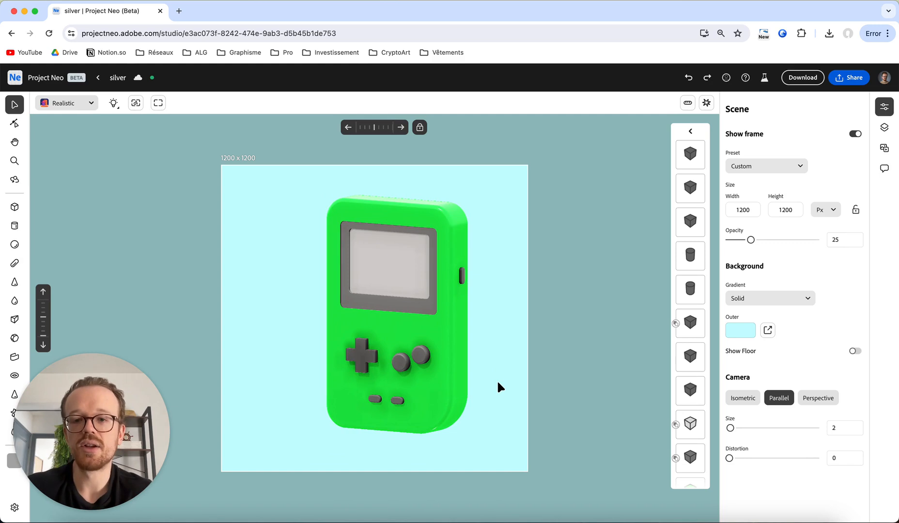
Add a grey cube and place it against the upper part of the console's back
scroll(498, 382, right, 2)
alt+drag(498, 382, 419, 395)
click(15, 207)
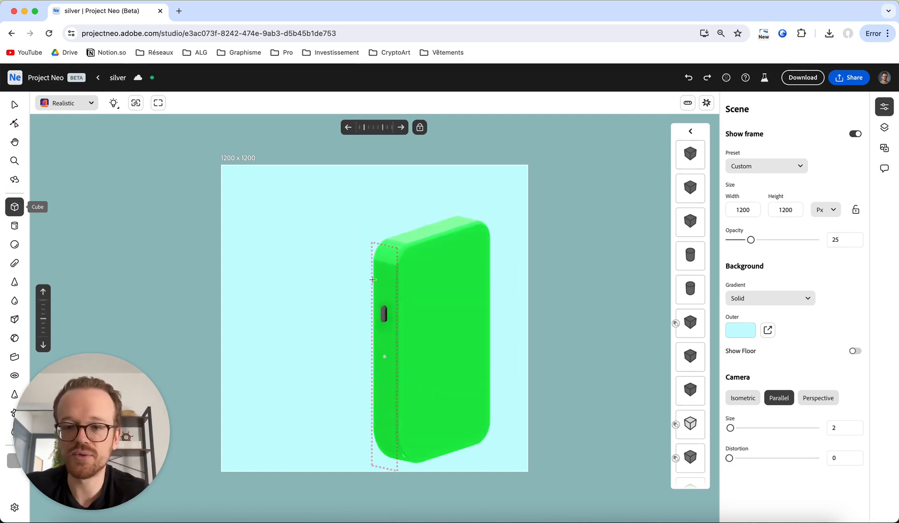
click(314, 236)
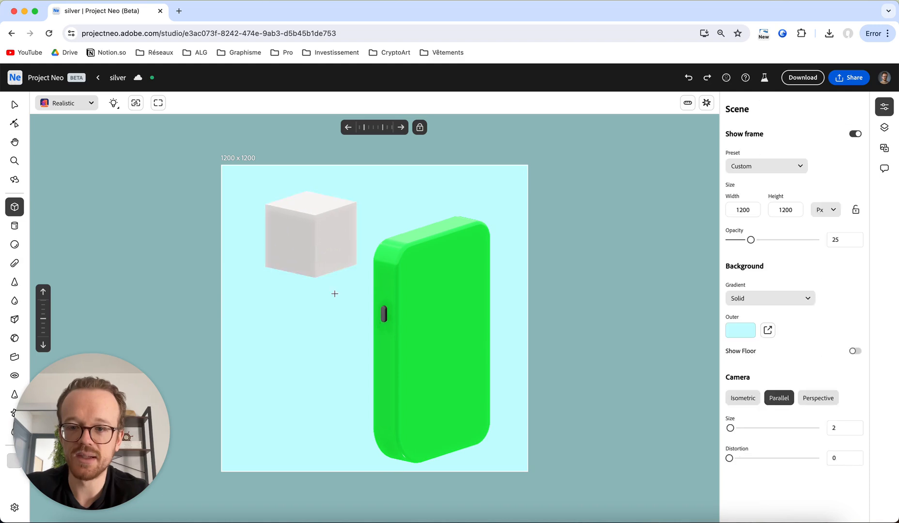
key(v)
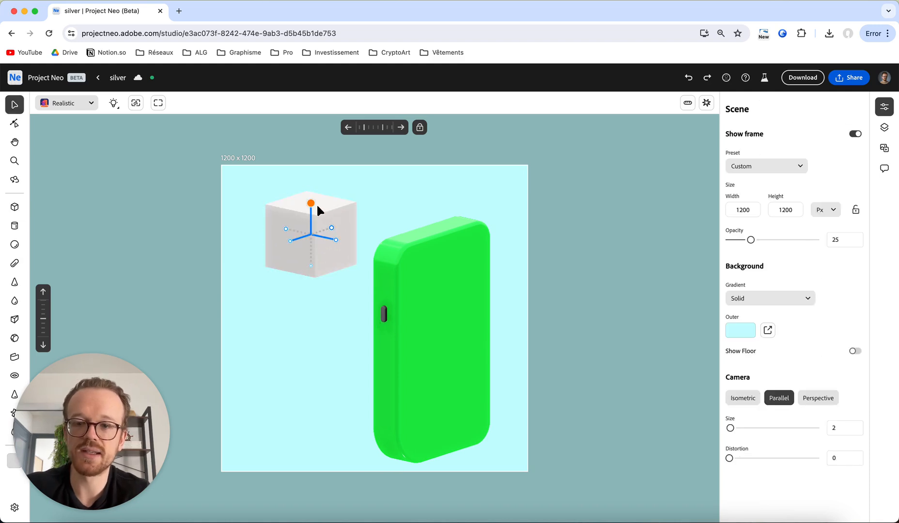
click(316, 203)
drag(289, 205, 438, 267)
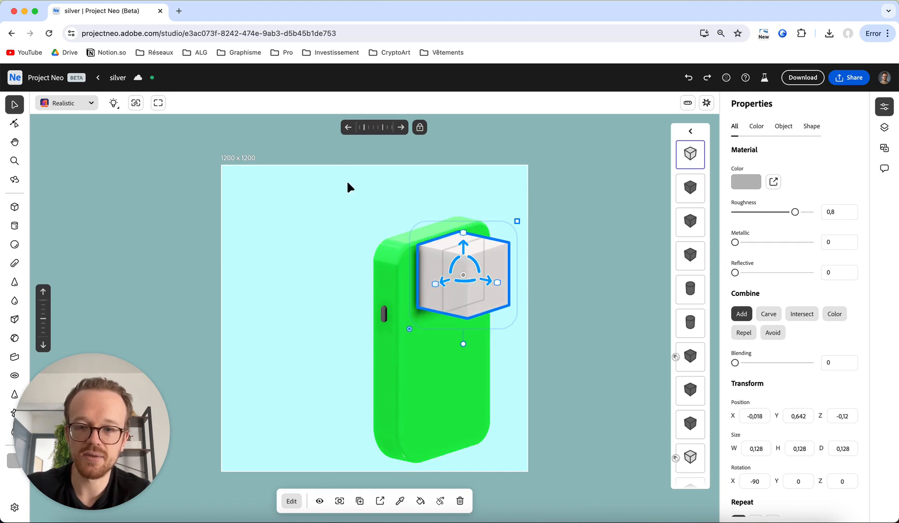
Resize the cube to a flat block of about 0,199 x 0,053 x 0,199 and set it into the upper back of the console
click(348, 127)
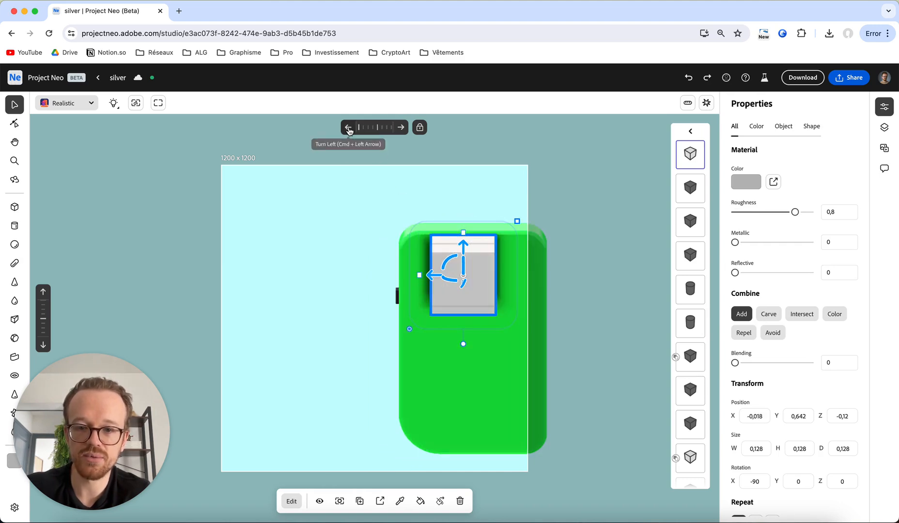
alt+drag(321, 302, 314, 303)
click(401, 128)
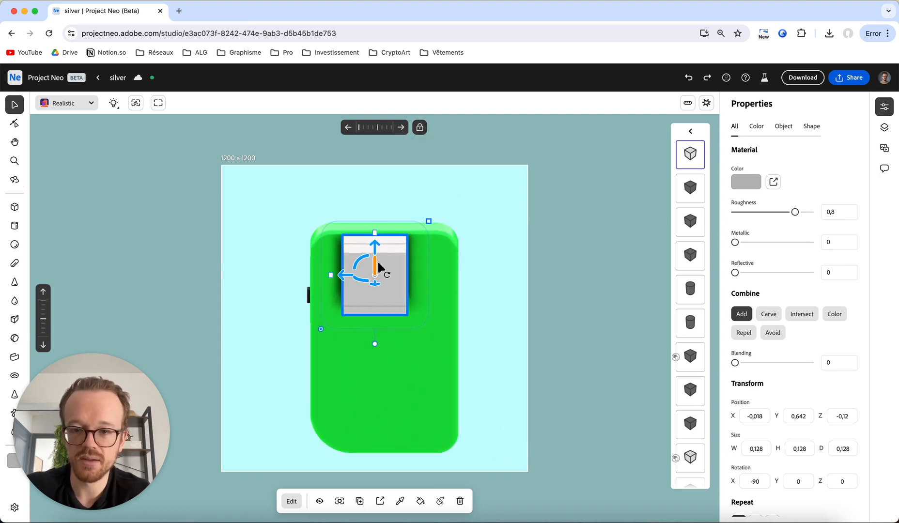
drag(429, 221, 439, 204)
drag(409, 273, 383, 286)
alt+drag(289, 309, 324, 266)
mouse_move(436, 311)
mouse_down()
mouse_move(354, 290)
mouse_move(494, 290)
mouse_move(433, 323)
mouse_up()
click(337, 279)
drag(361, 312, 359, 308)
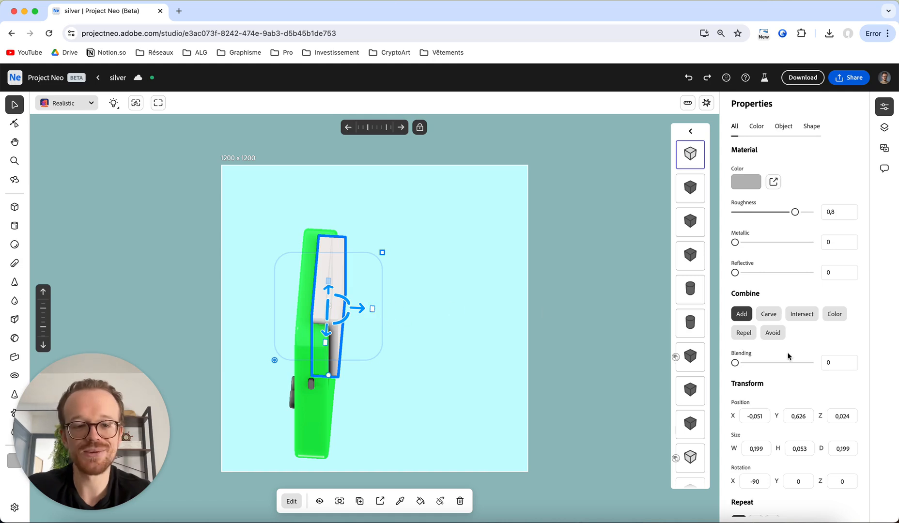
Carve the console's back with the block and apply the "Vert Console" material to the block
click(769, 315)
drag(426, 343, 369, 327)
click(347, 221)
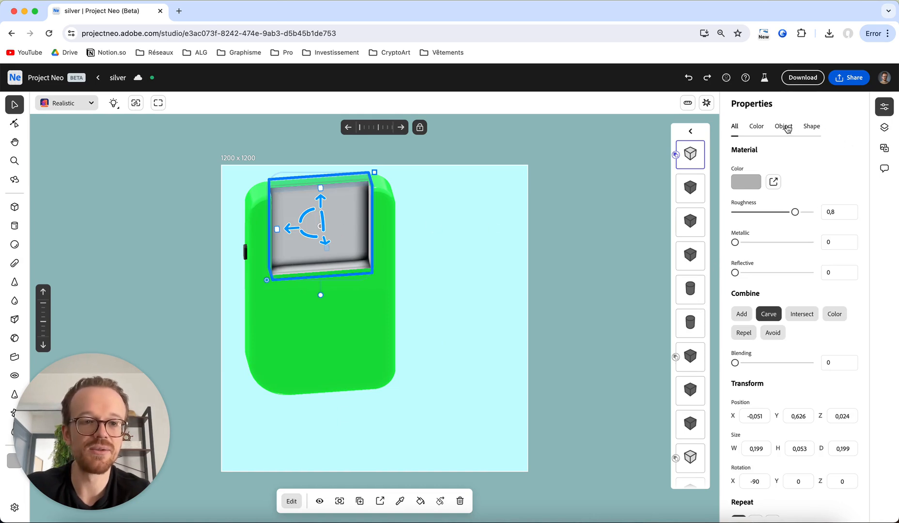
click(884, 148)
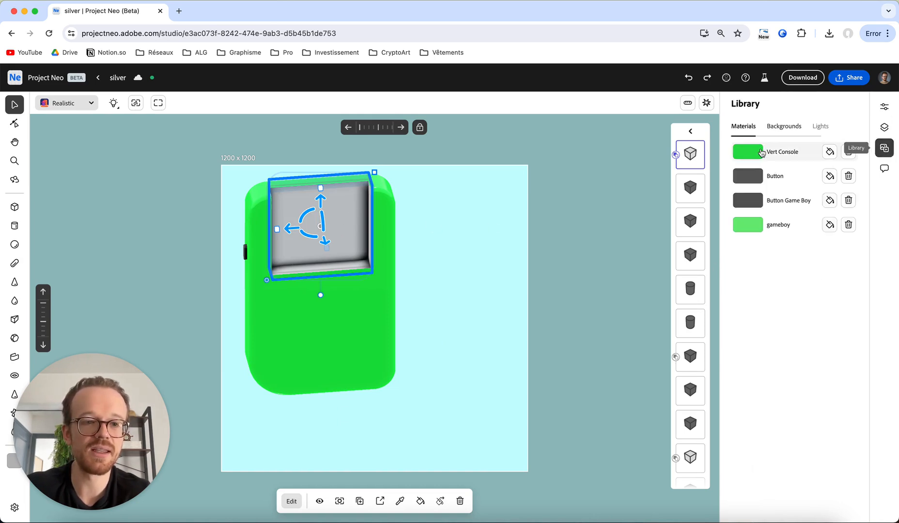
click(830, 152)
click(524, 323)
Add a new cube in front of the console's lower corner and flatten it to roughly half its height
drag(443, 283, 499, 299)
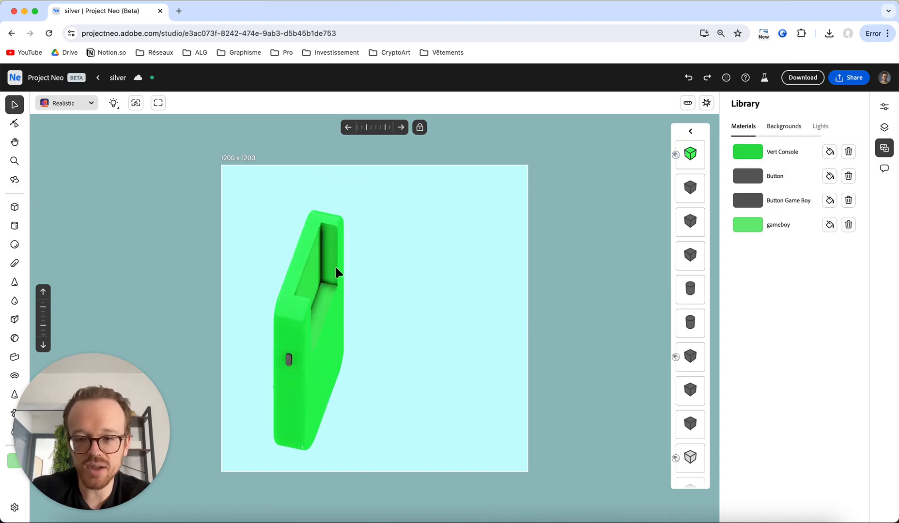
key(o)
drag(386, 396, 455, 377)
scroll(444, 372, down, 3)
key(o)
key(o)
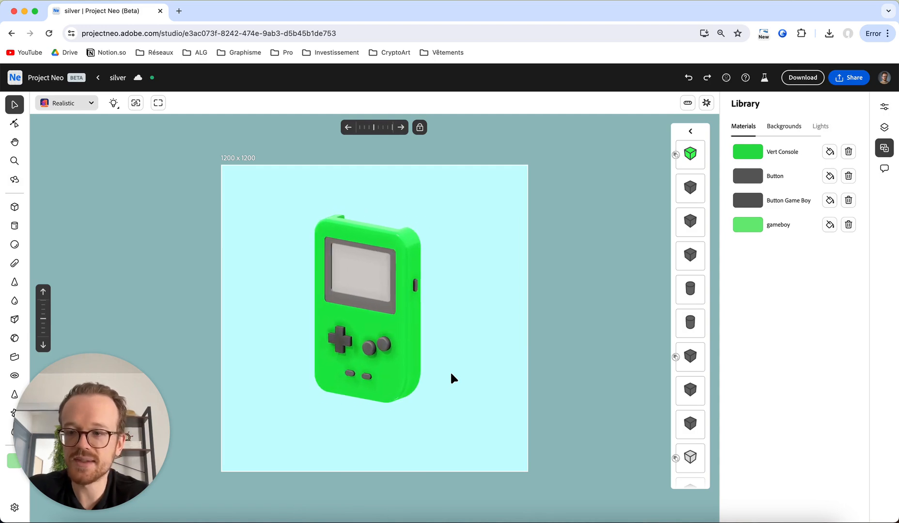
click(15, 207)
drag(308, 405, 408, 413)
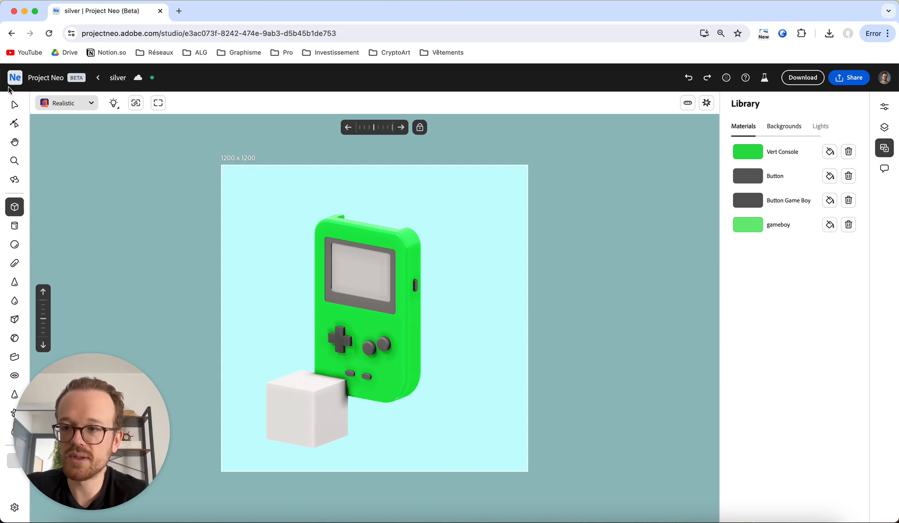
click(15, 105)
click(309, 387)
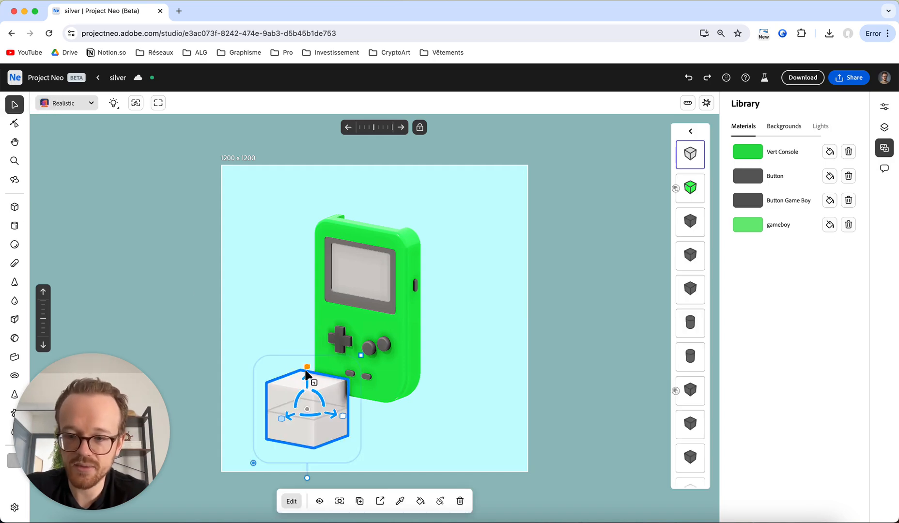
drag(306, 372, 308, 409)
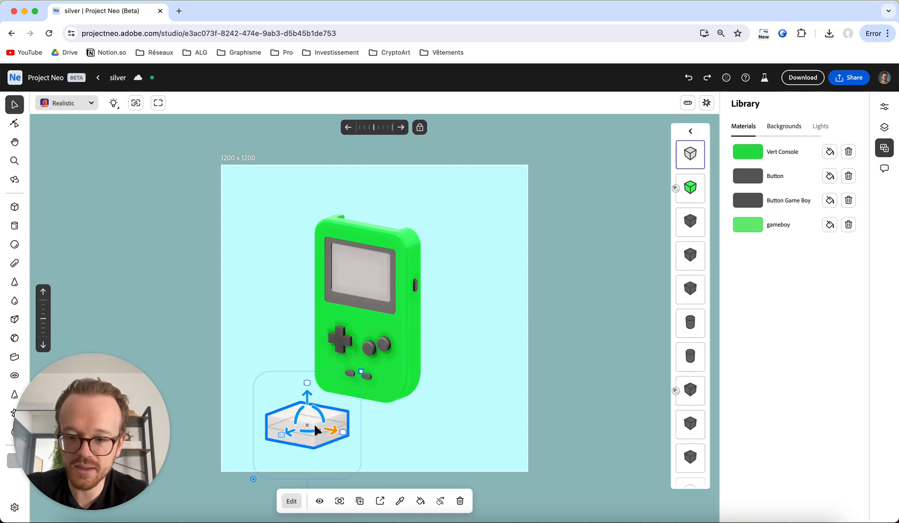
Place the cube beneath the console, scale it up to a wide base, then flatten it into a slab and raise it
click(15, 123)
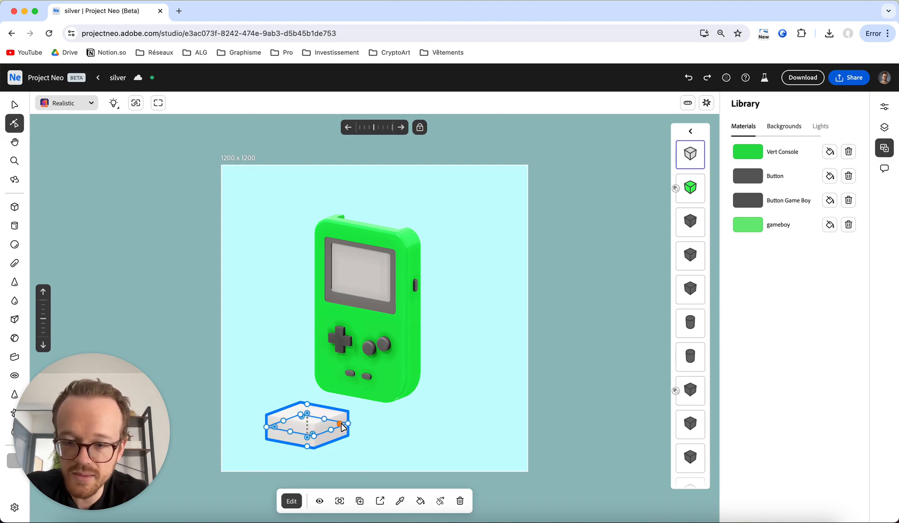
click(14, 104)
drag(333, 432, 390, 441)
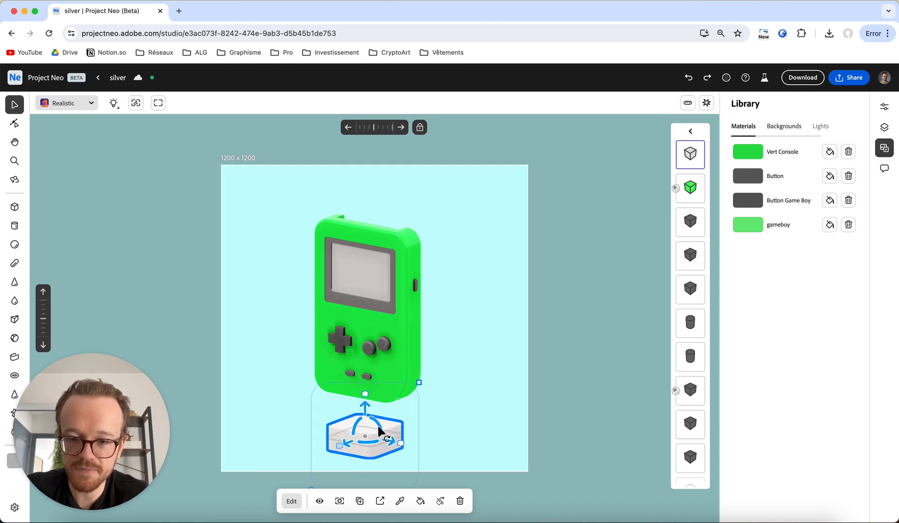
drag(419, 382, 474, 362)
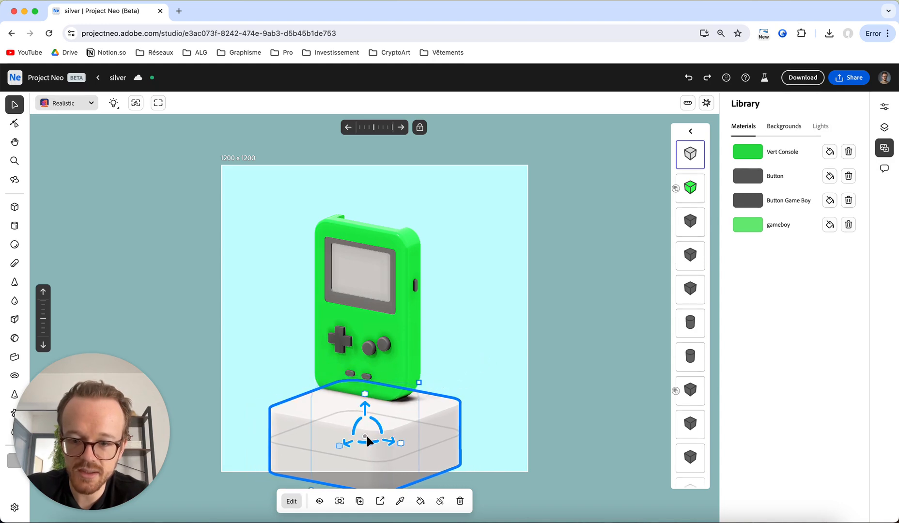
mouse_move(363, 396)
mouse_down()
mouse_move(368, 456)
mouse_move(360, 382)
mouse_move(361, 393)
mouse_up()
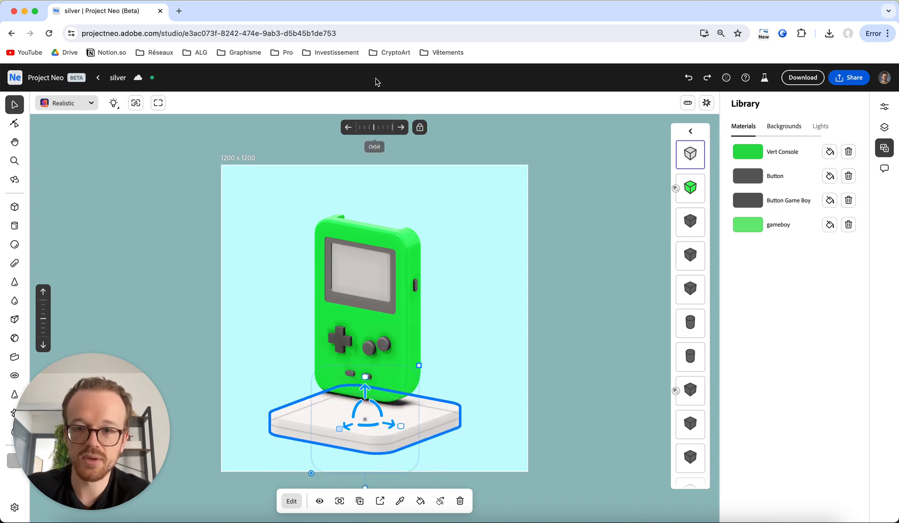
Centre the slab under the console in both depth and width
click(401, 127)
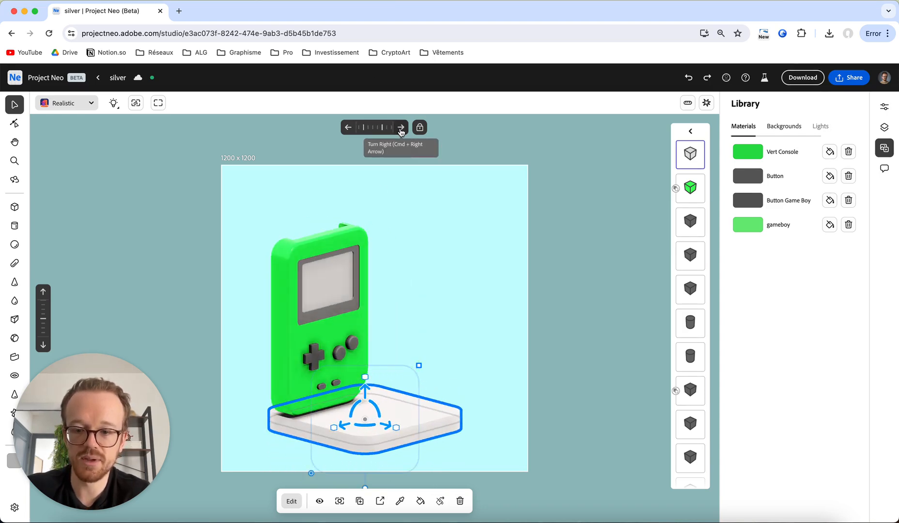
click(347, 128)
click(347, 127)
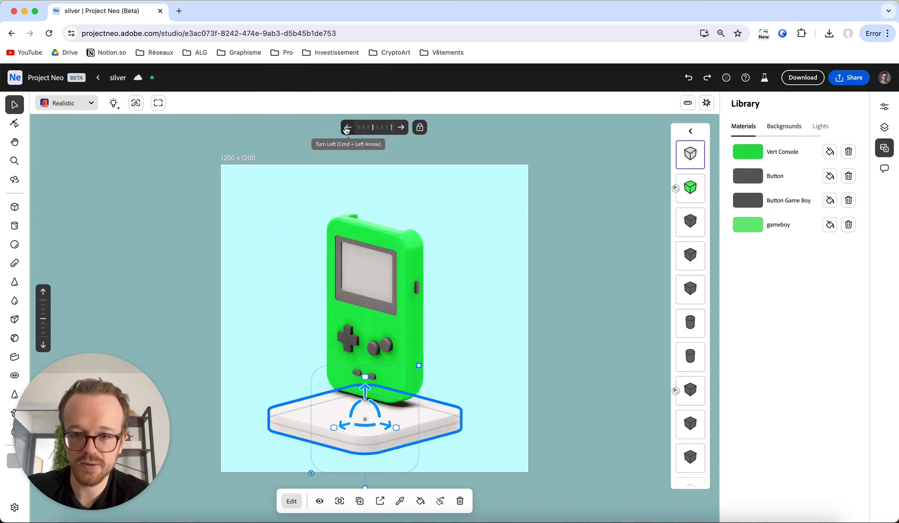
click(346, 127)
drag(334, 420, 377, 425)
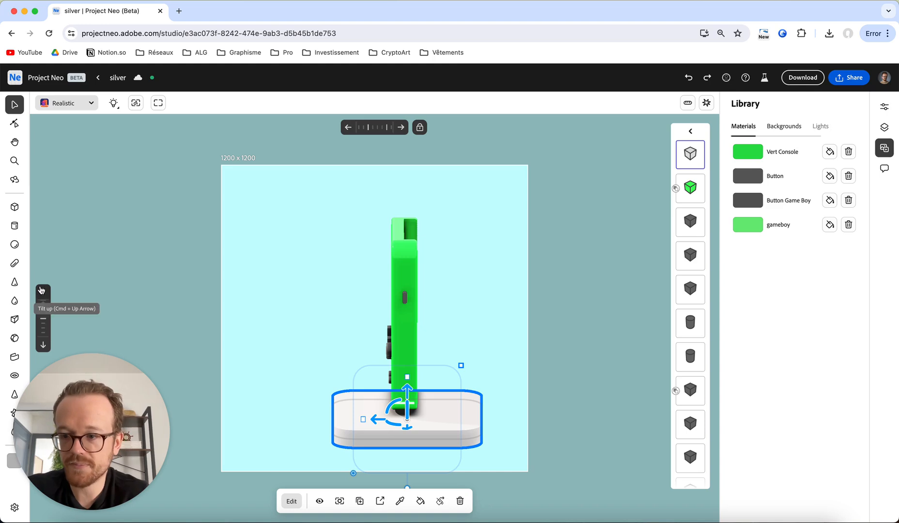
right_drag(364, 220, 448, 218)
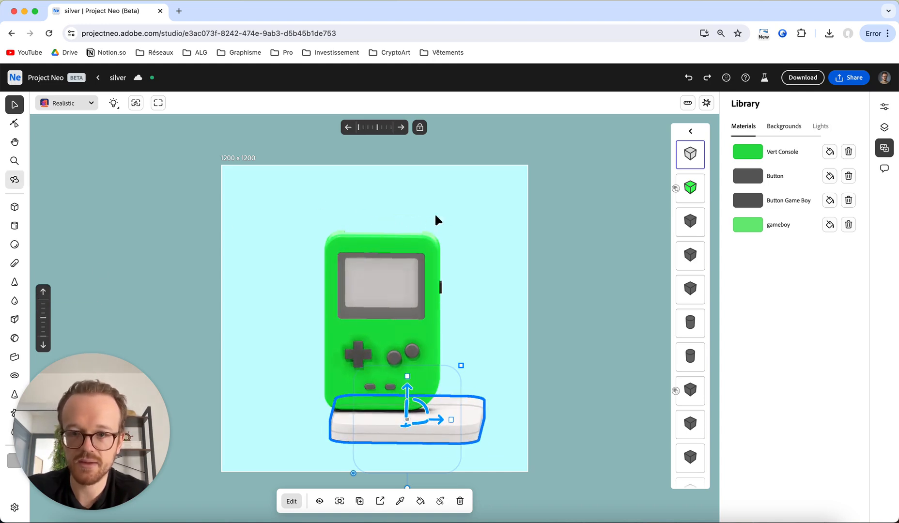
click(400, 132)
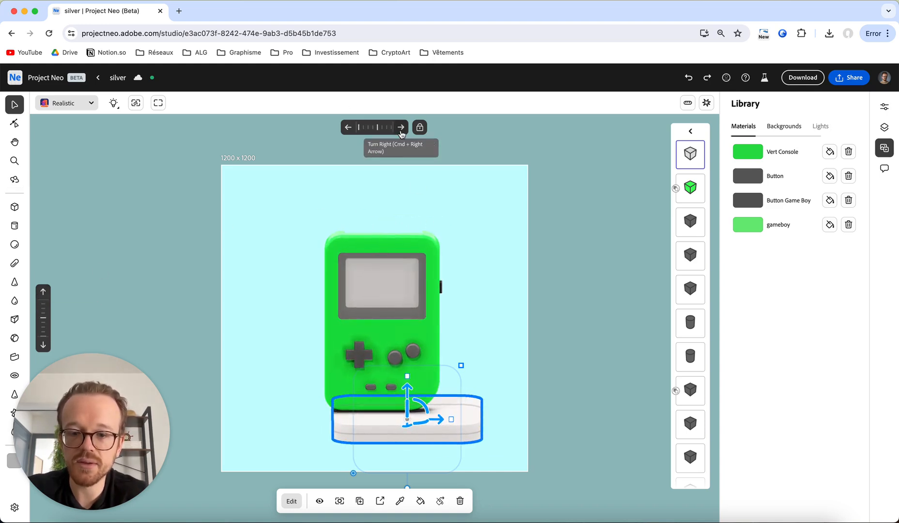
drag(436, 422, 412, 423)
click(482, 364)
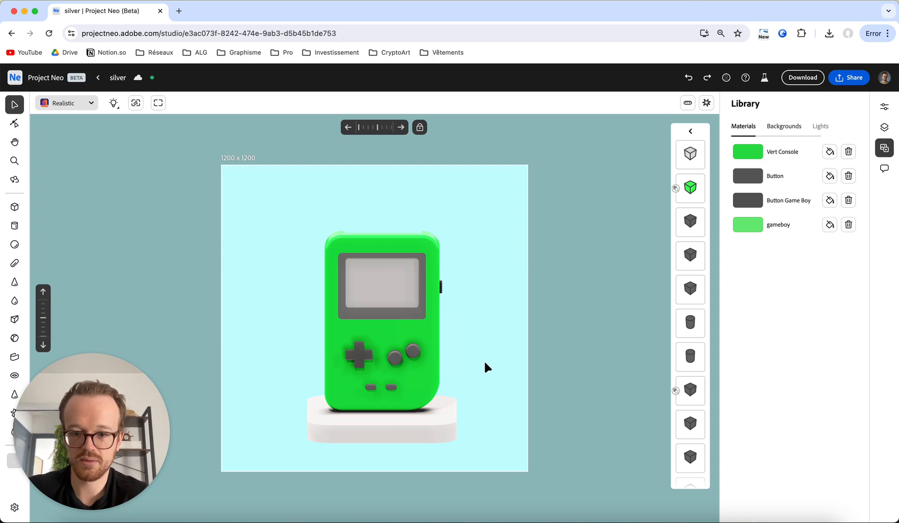
Enlarge the slab to about 0,613 x 0,047 x 0,613 and raise it against the console's underside
key(o)
mouse_move(484, 363)
mouse_down()
mouse_move(465, 363)
mouse_move(491, 360)
mouse_up()
scroll(468, 360, left, 2)
scroll(468, 359, down, 1)
ctrl+scroll(468, 365, up, 3)
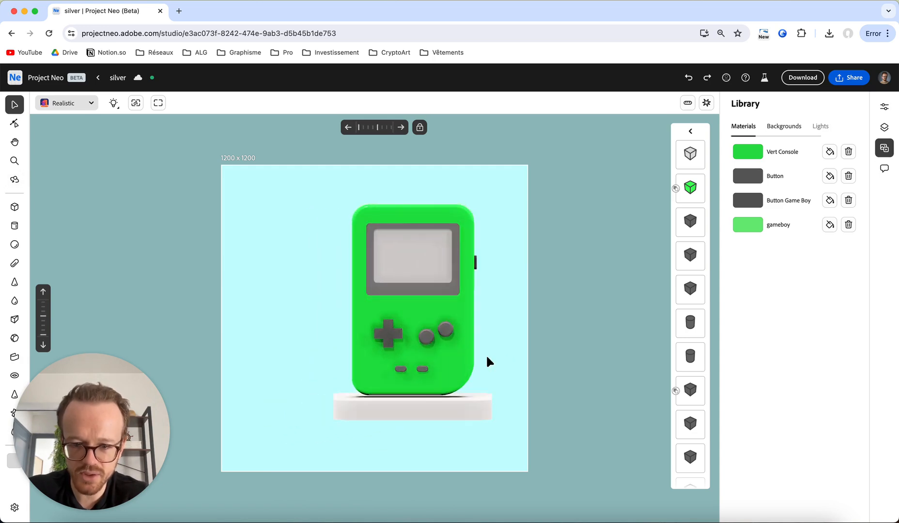
click(468, 407)
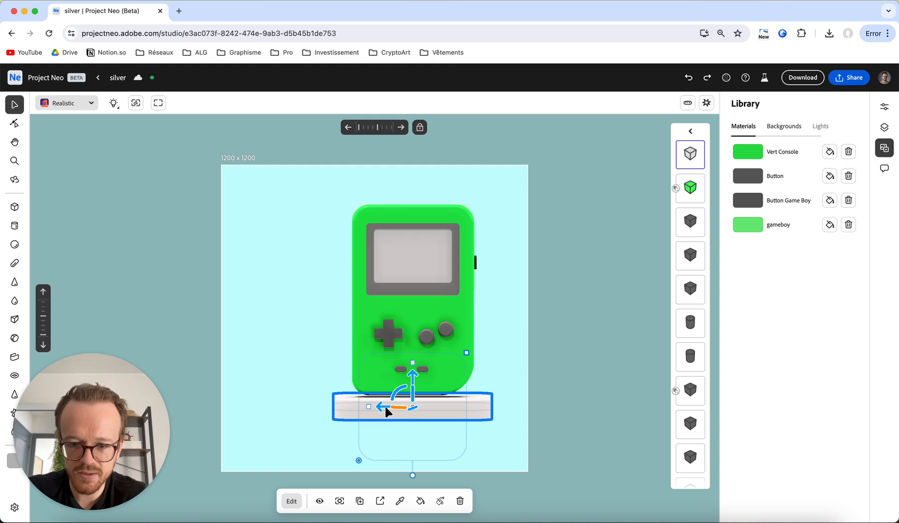
drag(466, 353, 487, 344)
drag(413, 364, 419, 419)
drag(411, 386, 408, 373)
scroll(335, 337, right, 2)
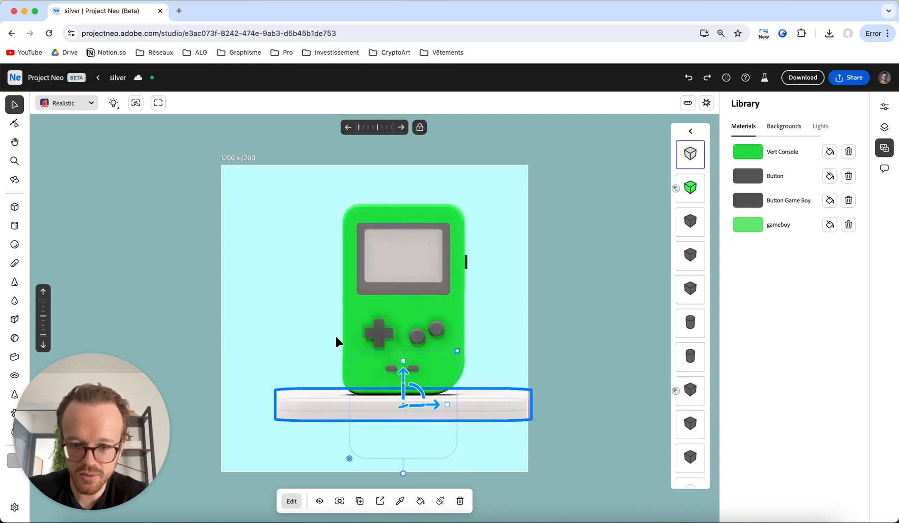
Examine the console standing on its enlarged base from several angles
scroll(335, 337, left, 1)
scroll(336, 337, right, 1)
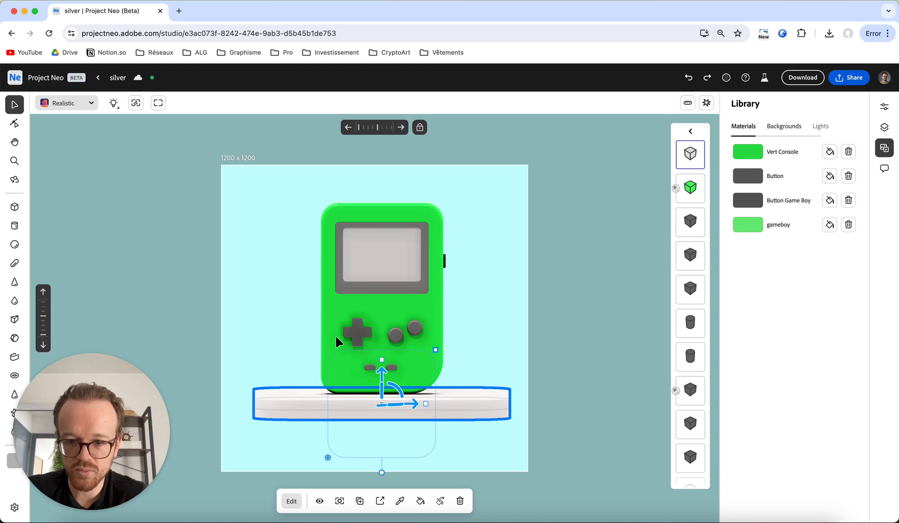
scroll(483, 347, right, 2)
scroll(484, 348, up, 2)
scroll(483, 348, left, 4)
scroll(483, 348, down, 3)
right_drag(491, 342, 471, 344)
scroll(469, 340, right, 2)
scroll(469, 341, up, 1)
scroll(470, 341, down, 1)
scroll(470, 340, left, 1)
ctrl+scroll(469, 341, down, 2)
ctrl+scroll(469, 341, up, 1)
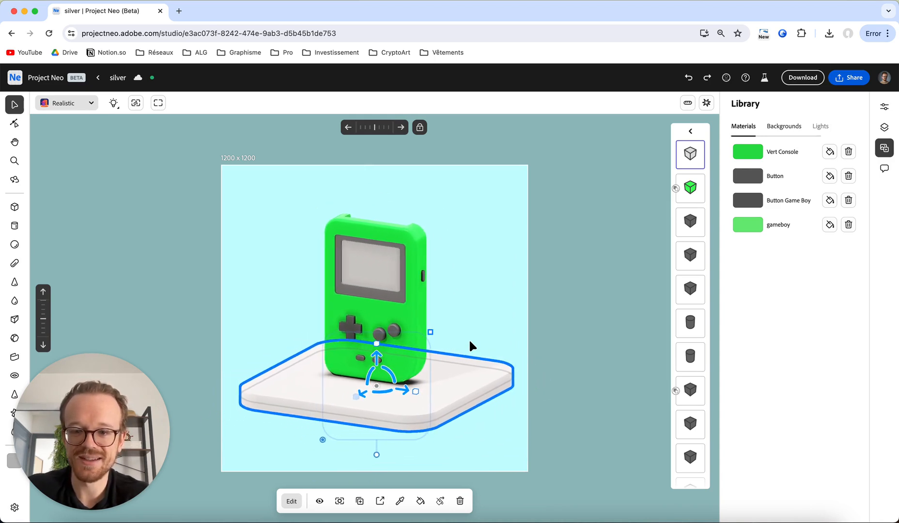
click(464, 315)
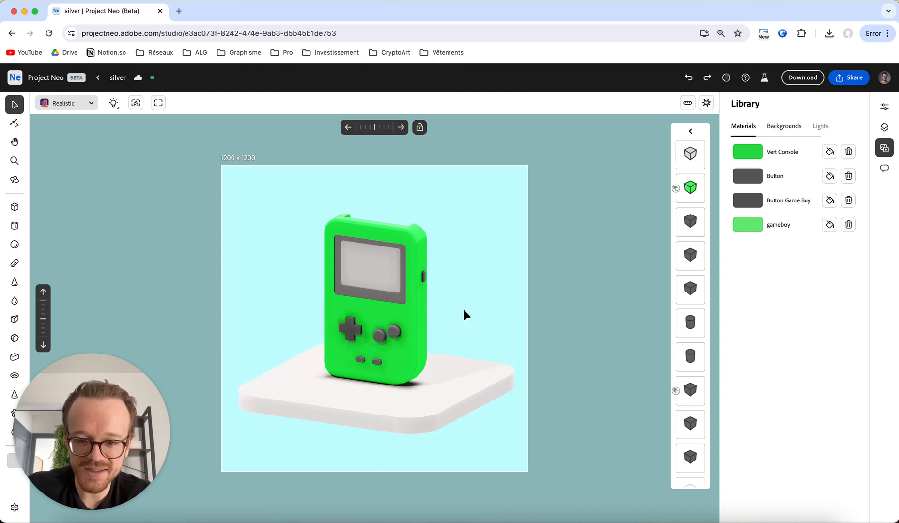
Colour the base slab bright blue with hex value #30a3fc
click(464, 377)
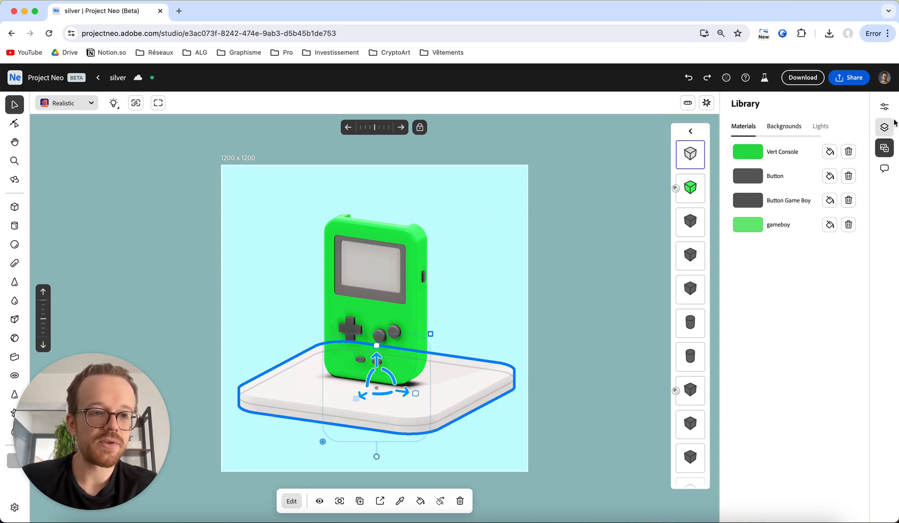
click(884, 108)
click(741, 185)
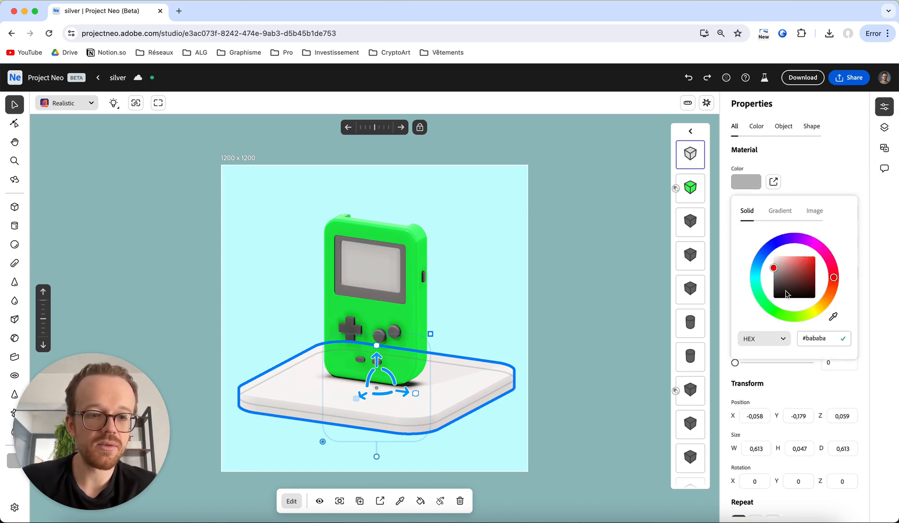
click(754, 262)
drag(805, 263, 807, 258)
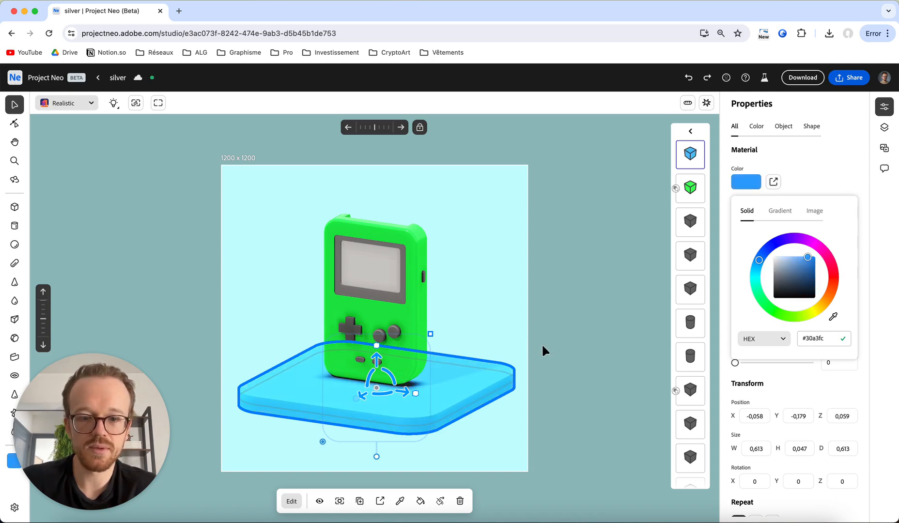
click(808, 154)
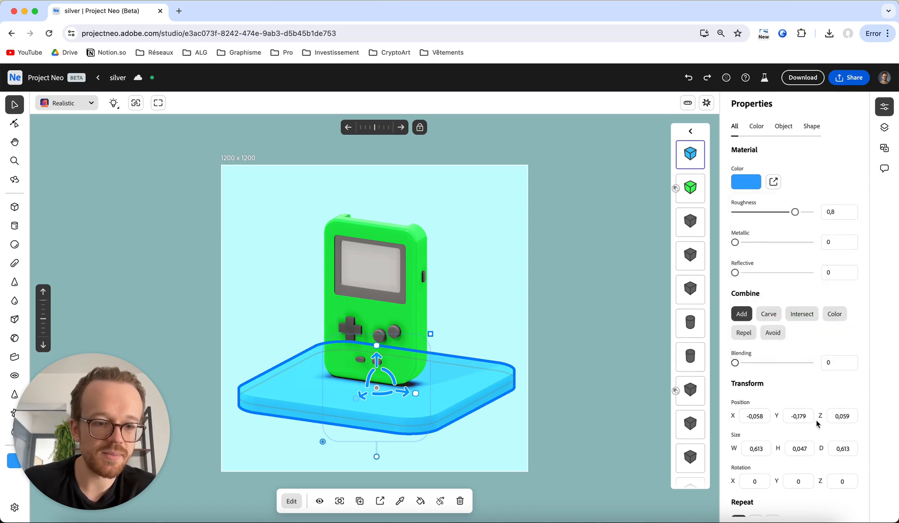
Round the blue slab's edges slightly and adjust its height beneath the console
scroll(816, 423, down, 10)
drag(735, 504, 739, 504)
drag(374, 357, 373, 361)
click(270, 278)
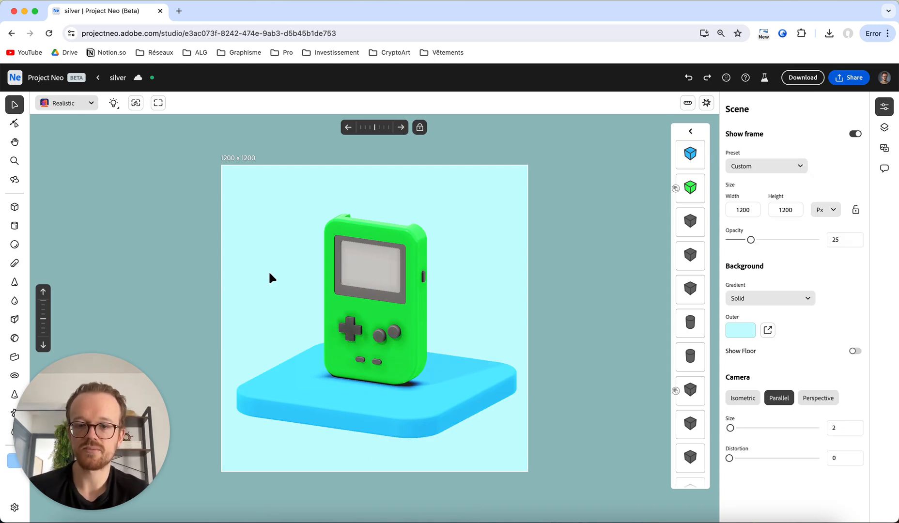
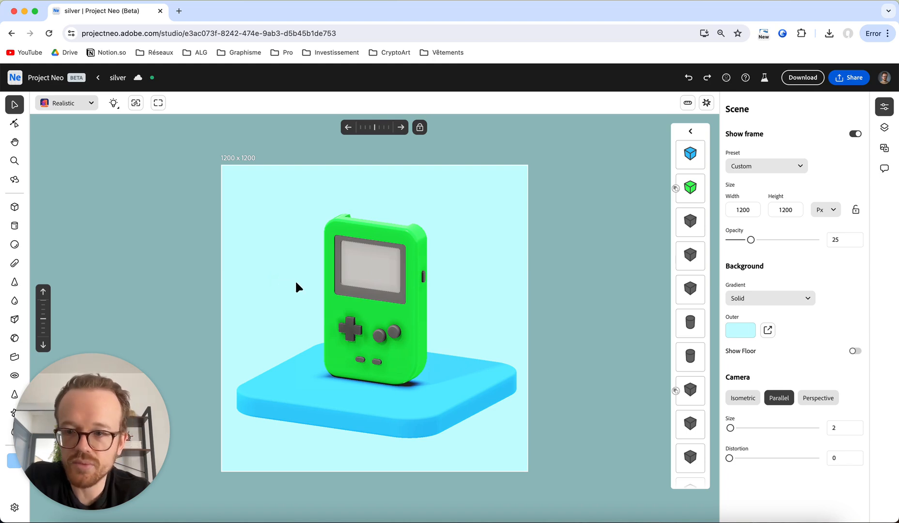
Try the Expressive and Pixel Art styles on the scene and return to the Realistic style
click(90, 102)
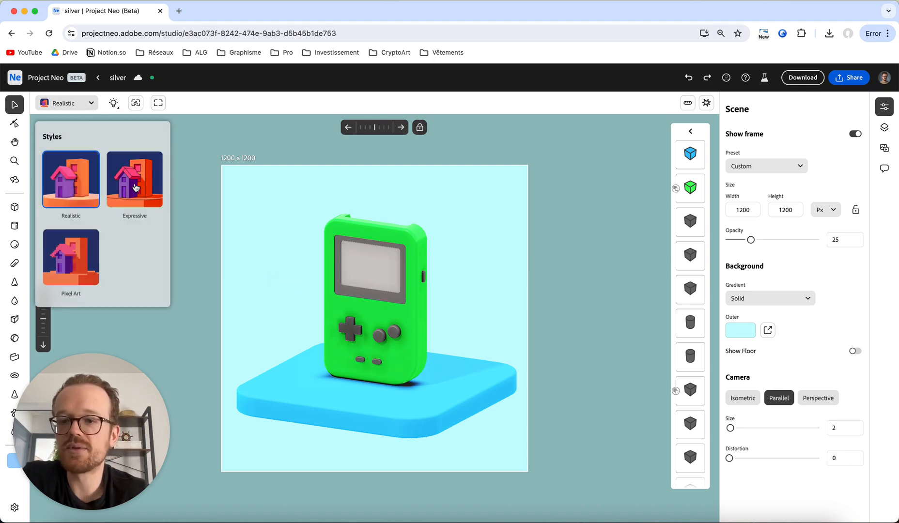
click(136, 188)
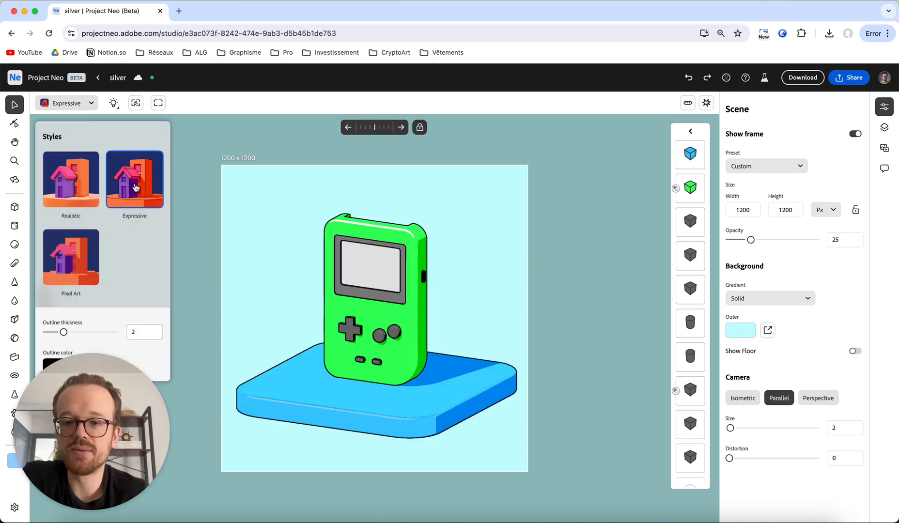
click(77, 256)
drag(63, 332, 116, 332)
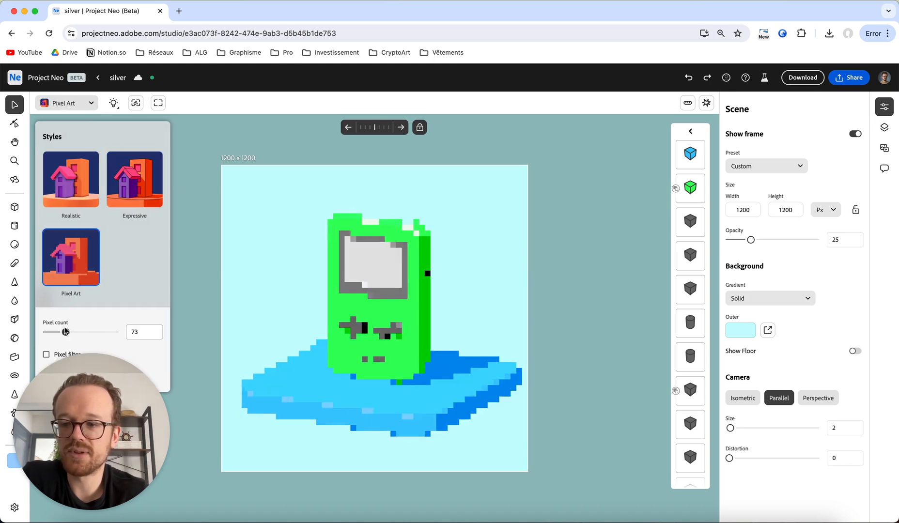
click(70, 168)
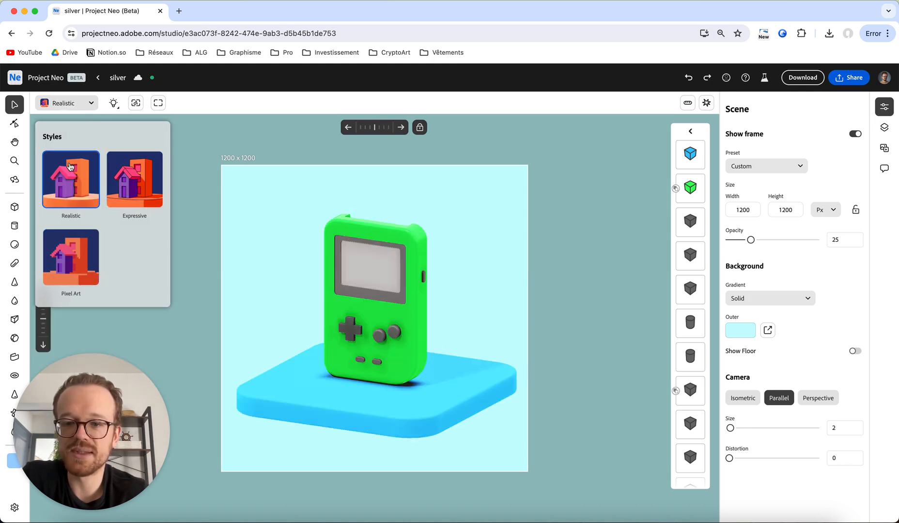
Export the scene as a 1200 x 1200 px PNG, open silver.png to inspect it, and close the image
click(803, 78)
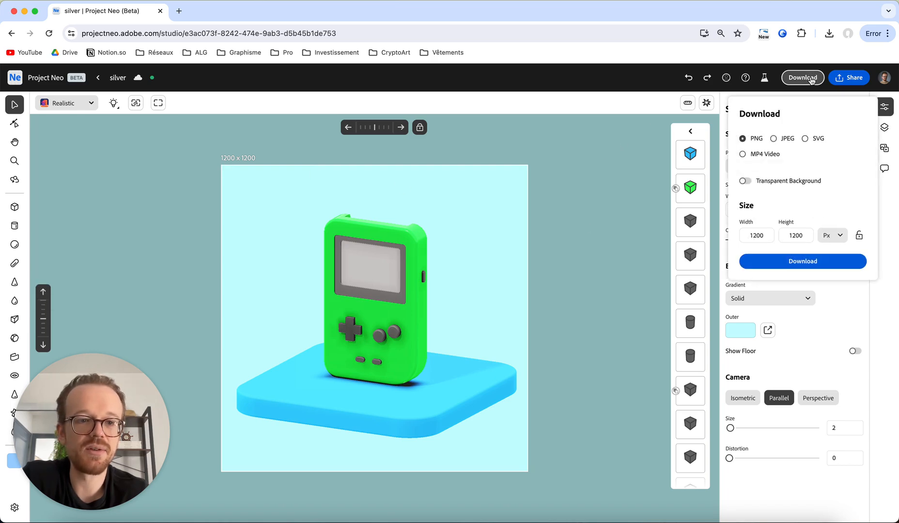
click(791, 266)
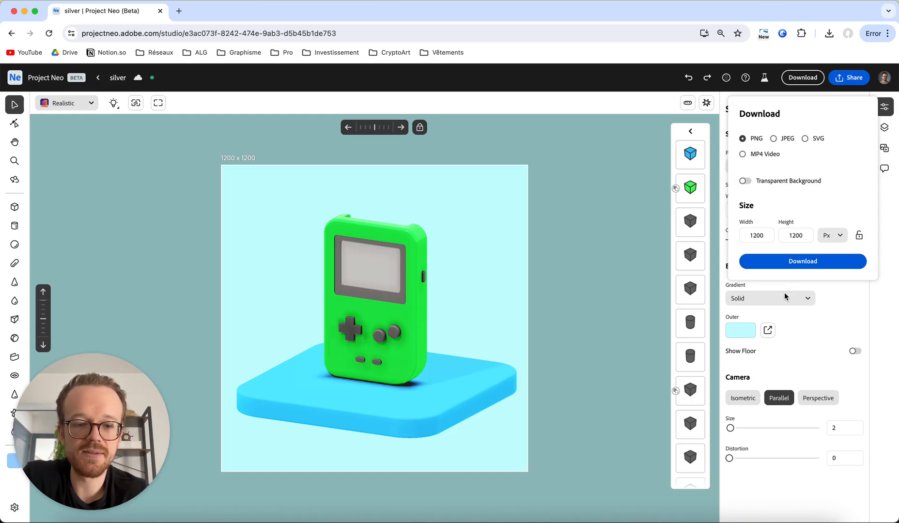
click(795, 517)
click(787, 499)
drag(179, 9, 389, 17)
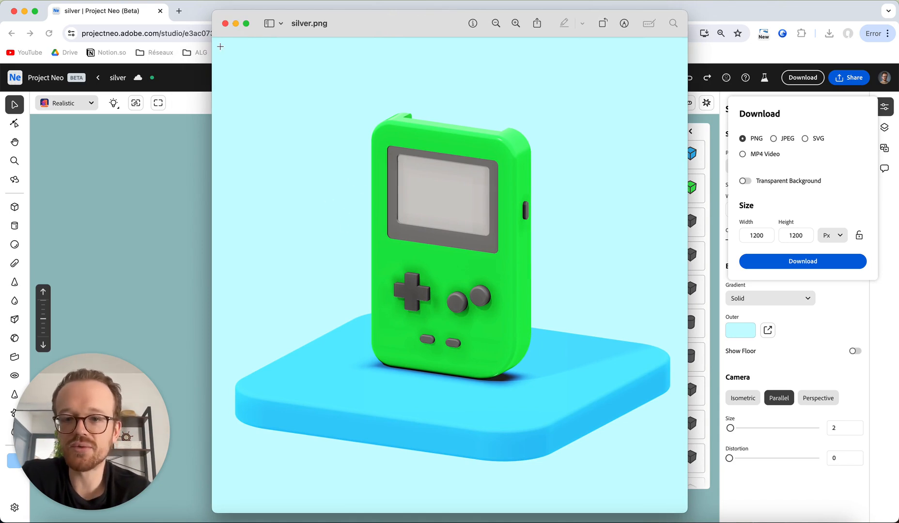
click(224, 24)
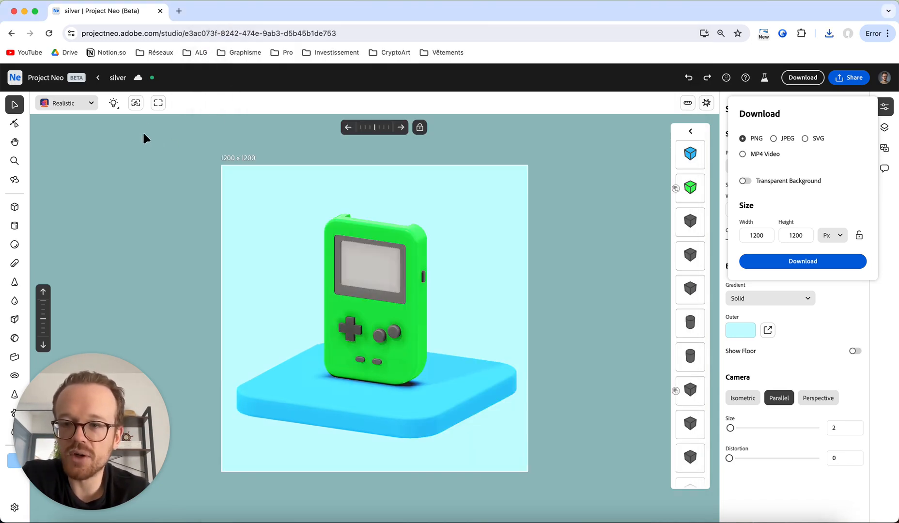
Set the scene lighting's rotation to about 92,7 and its height to 90
click(114, 103)
mouse_move(138, 166)
mouse_down()
mouse_move(146, 167)
mouse_move(114, 178)
mouse_move(188, 181)
mouse_move(129, 200)
mouse_move(189, 198)
mouse_move(167, 168)
mouse_move(128, 182)
mouse_move(139, 181)
mouse_move(136, 173)
mouse_up()
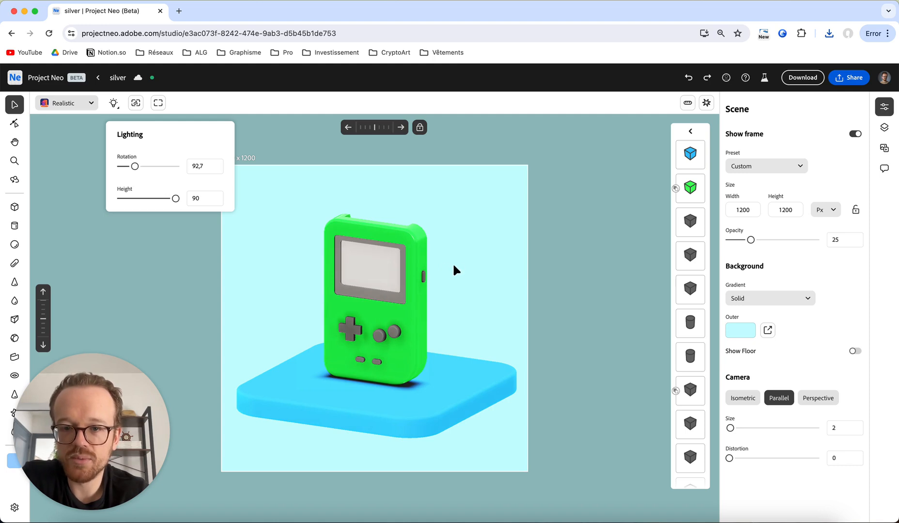
Set the green console body's metallic value to about 0,089 and fine-tune its roughness
click(413, 243)
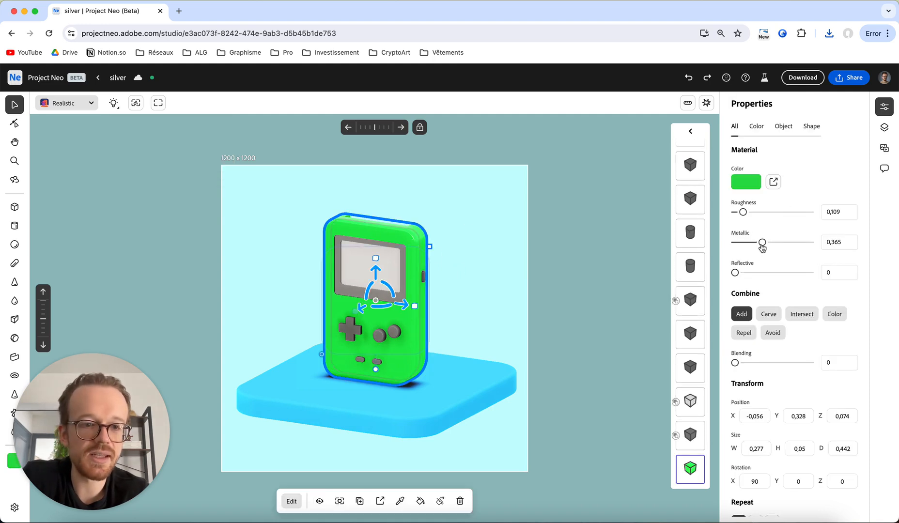
drag(762, 244, 762, 212)
click(555, 296)
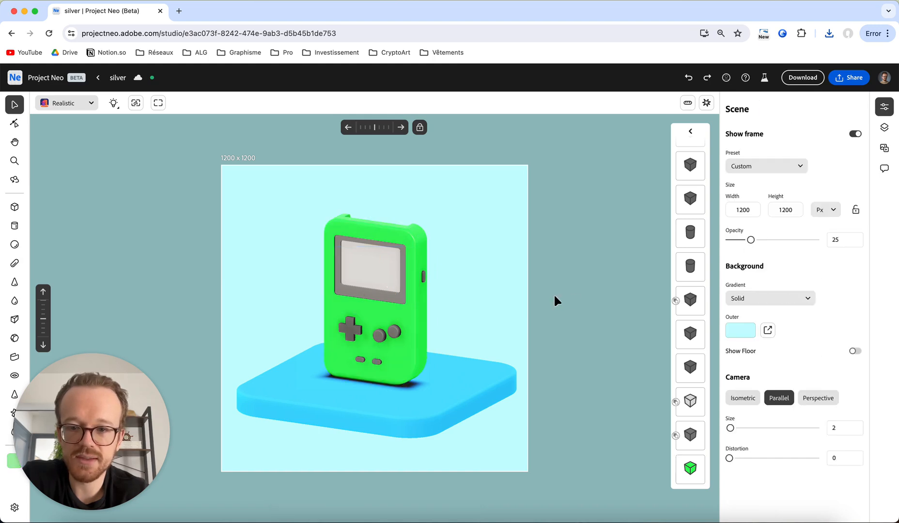
click(403, 241)
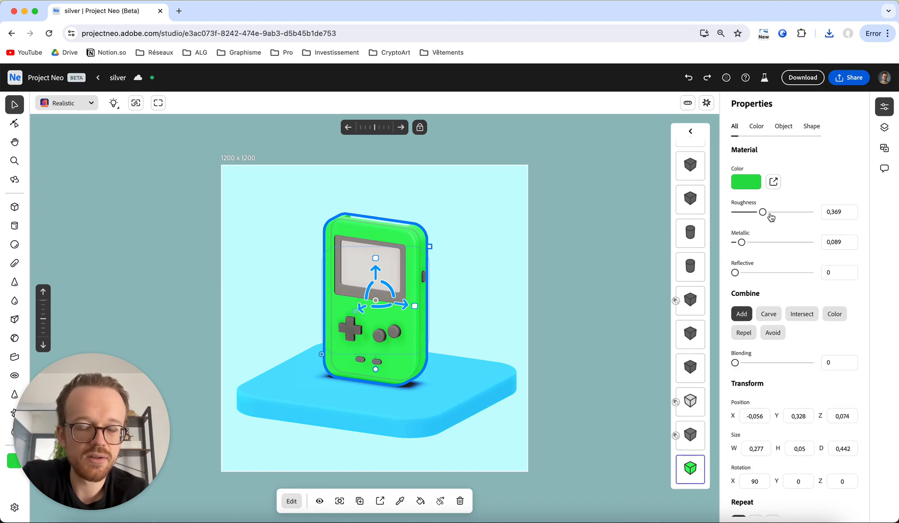
drag(763, 212, 754, 212)
click(606, 262)
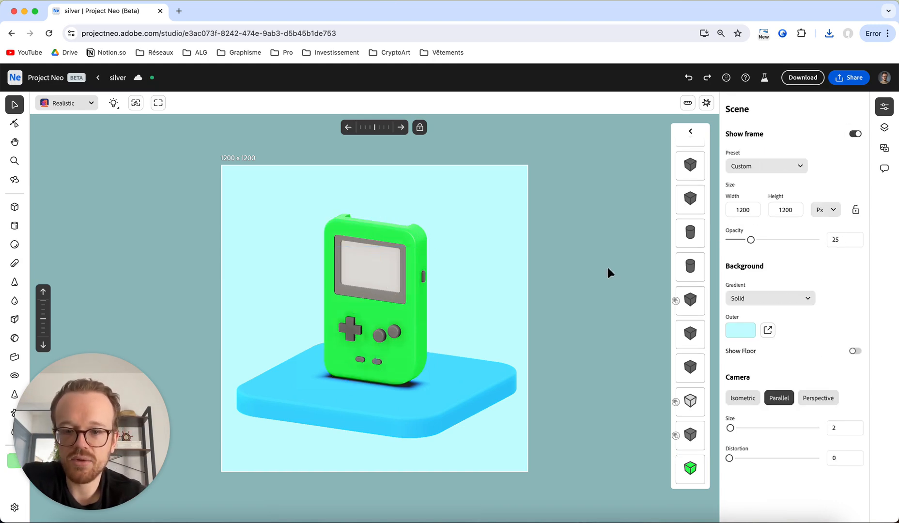
Switch the scene to the Expressive style and set the lighting's rotation to about 63,1
click(89, 107)
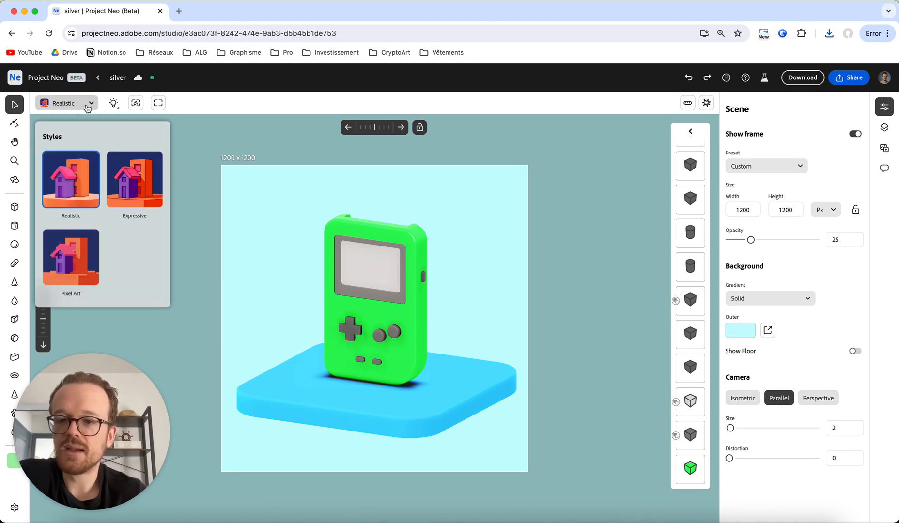
click(126, 179)
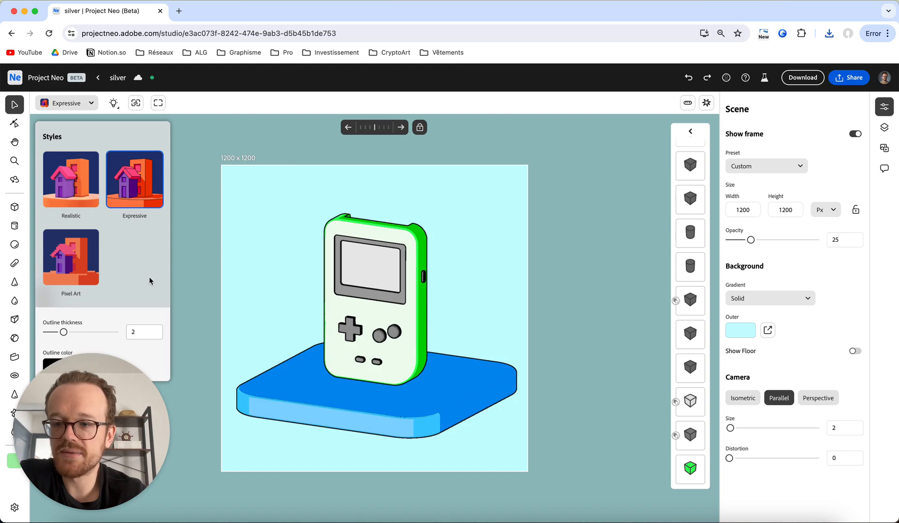
click(113, 103)
drag(136, 166, 129, 168)
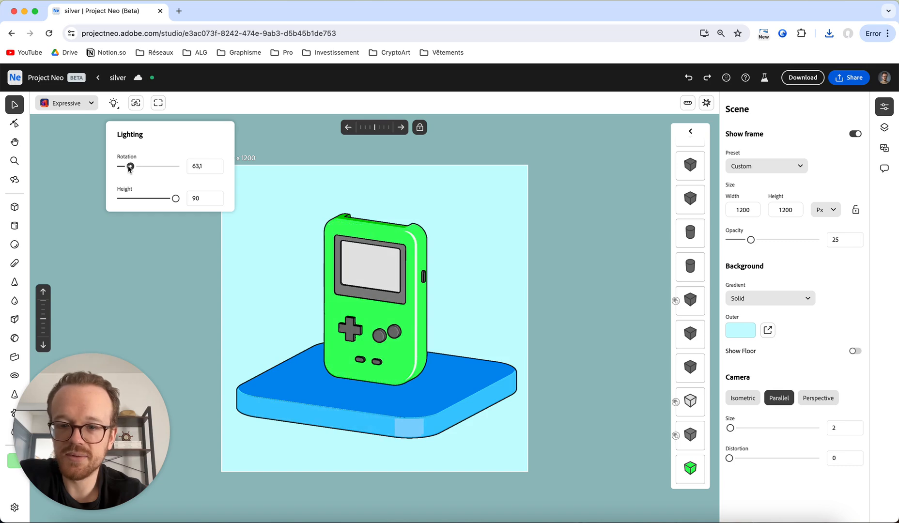
Set the green console body's highlight intensity to about 0,35 and deselect the body
click(404, 296)
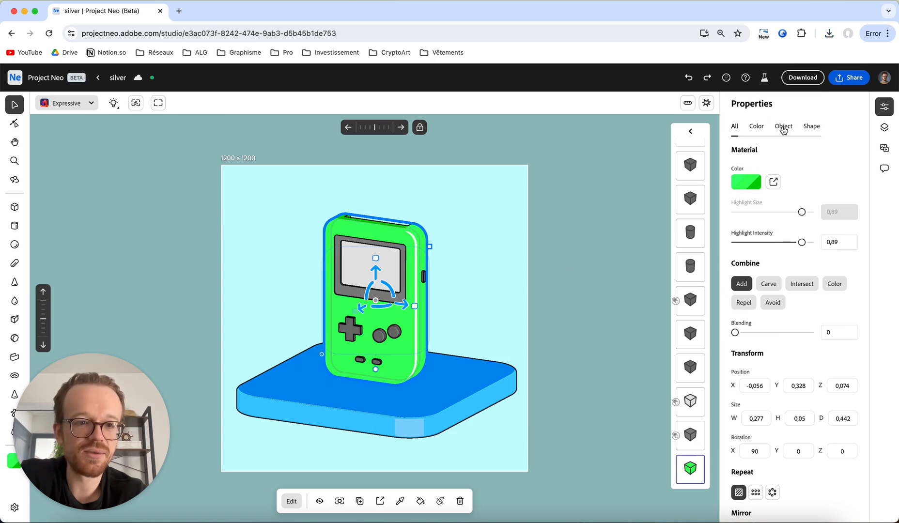
click(756, 128)
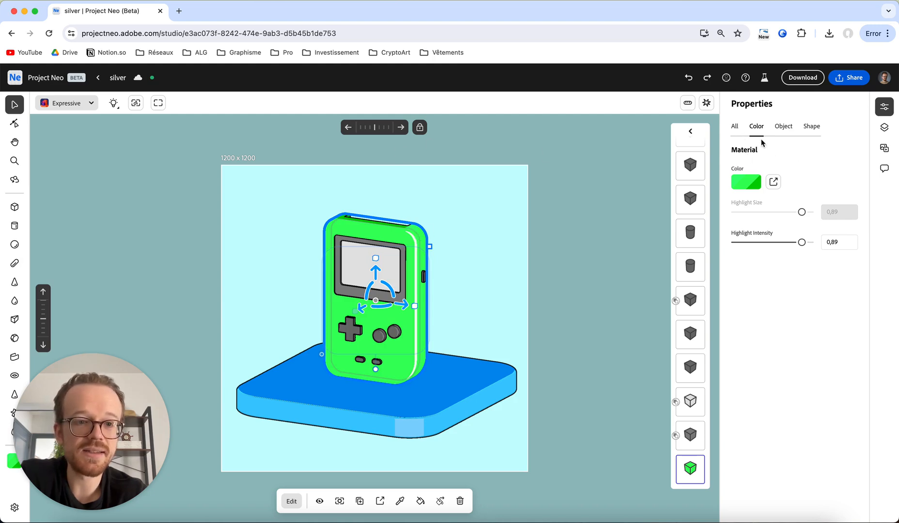
click(68, 103)
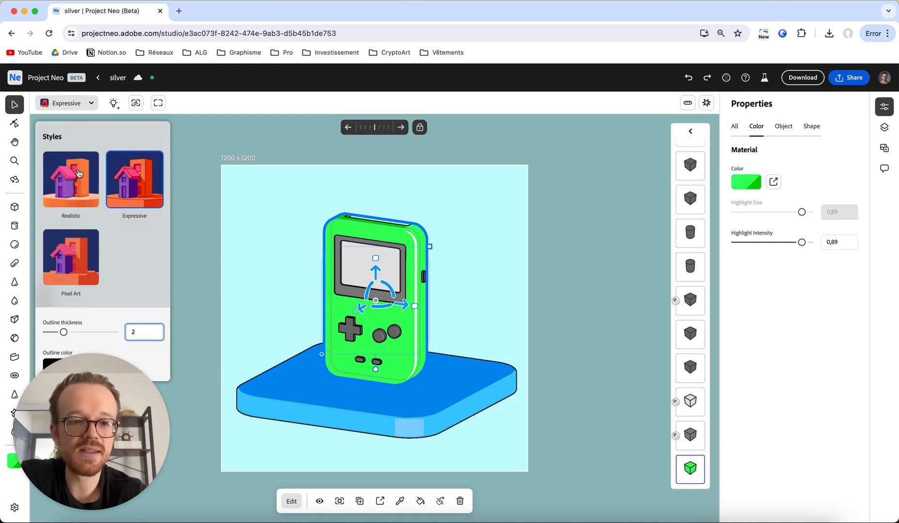
click(532, 174)
drag(803, 246, 761, 260)
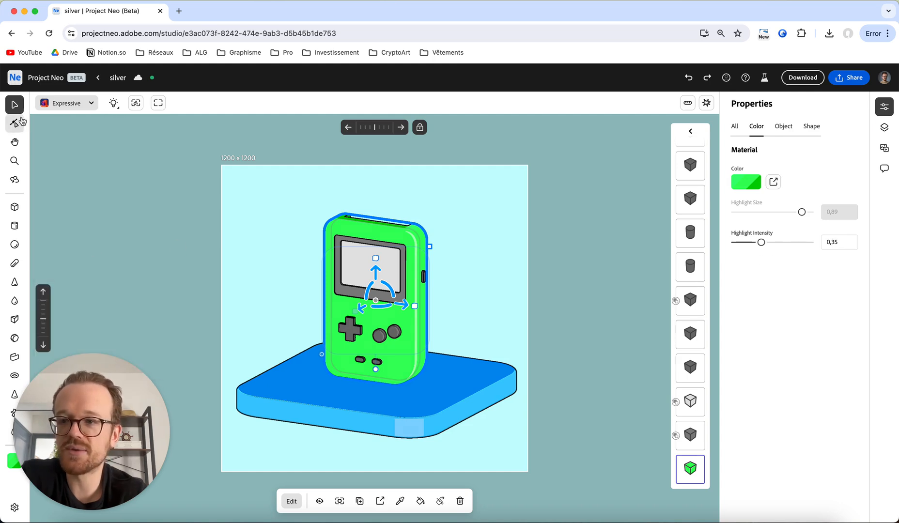
click(57, 103)
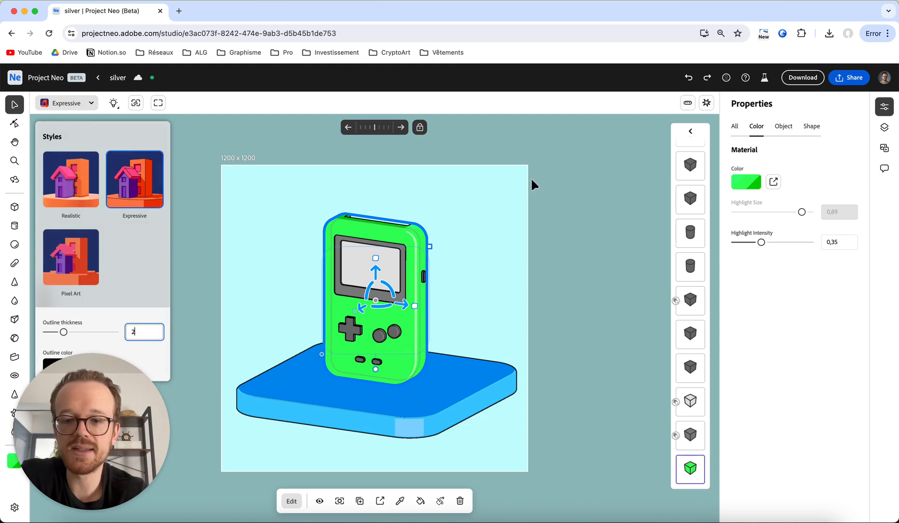
click(772, 273)
click(771, 273)
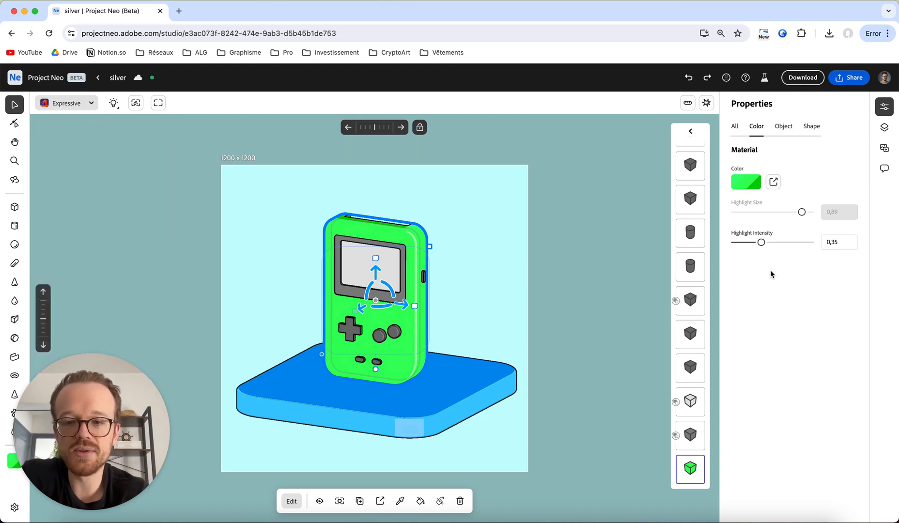
click(584, 230)
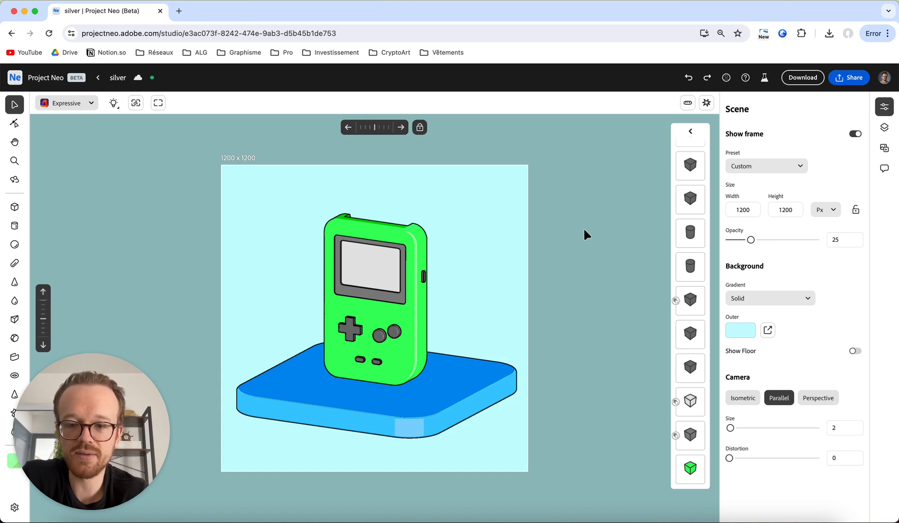
Try to export the scene as a 1200 x 1200 px PNG with the console body selected, checking the Downloads folder for the file
click(418, 245)
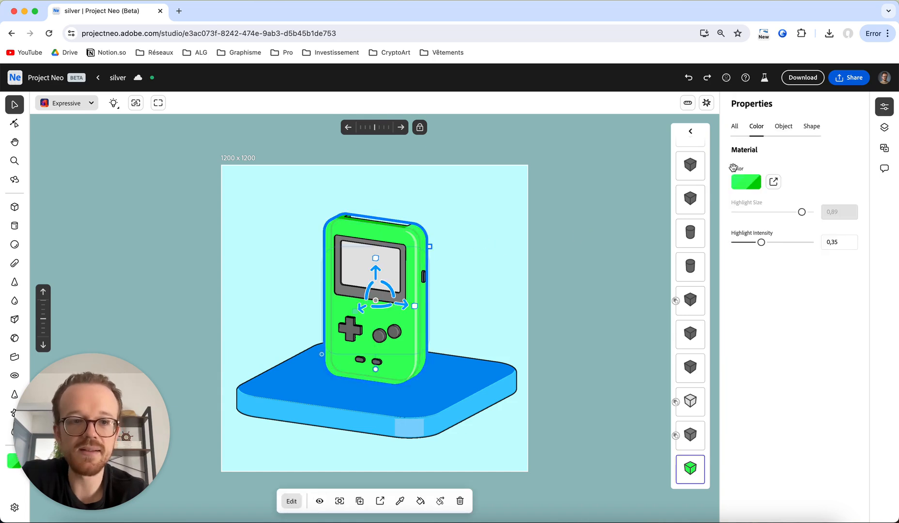
click(804, 78)
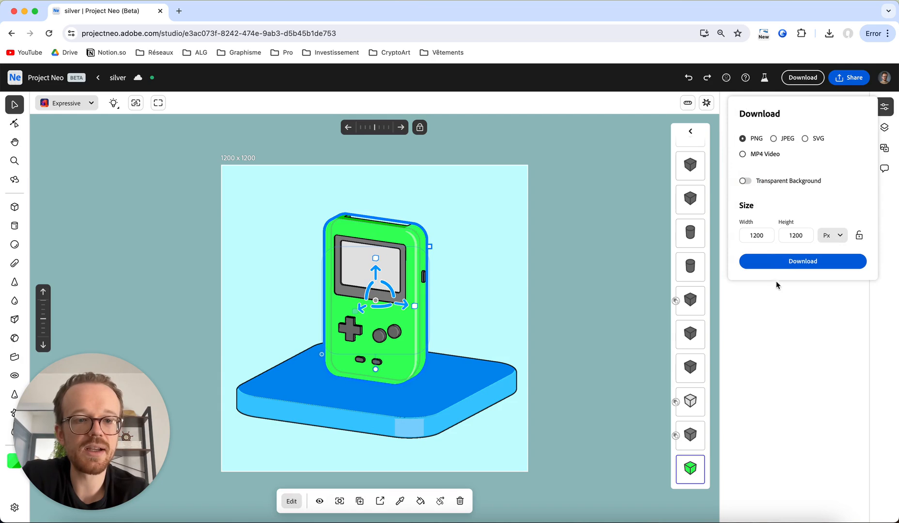
click(784, 266)
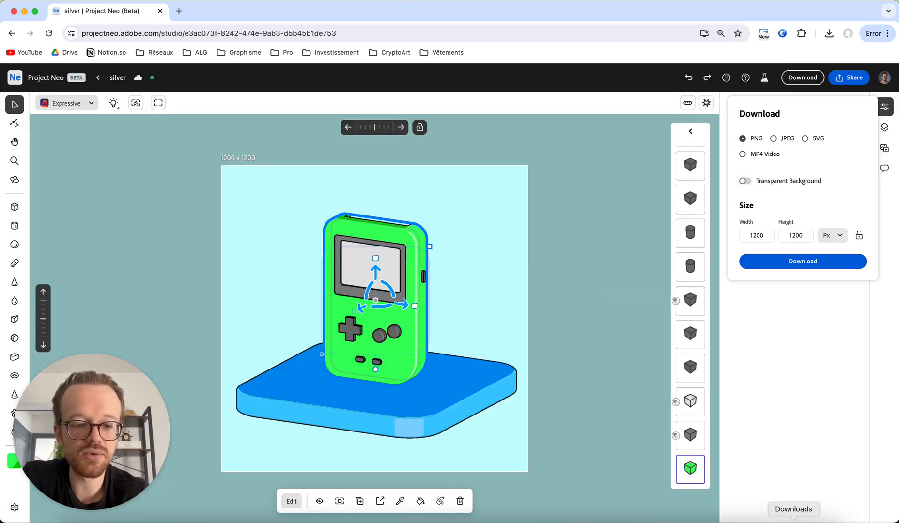
click(792, 520)
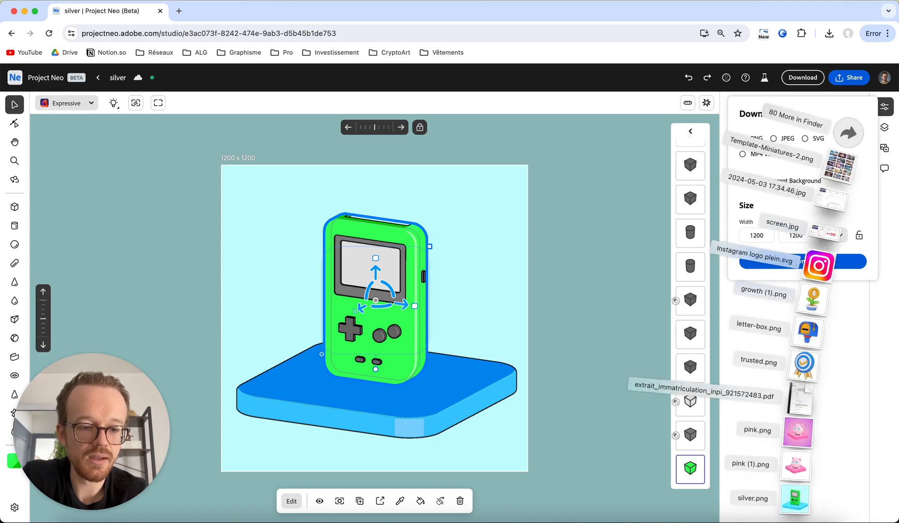
click(719, 294)
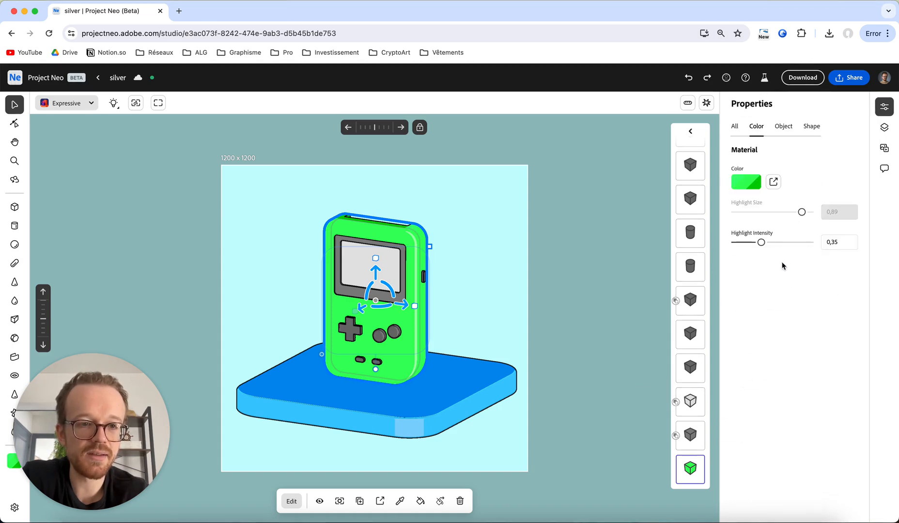
click(803, 78)
click(789, 261)
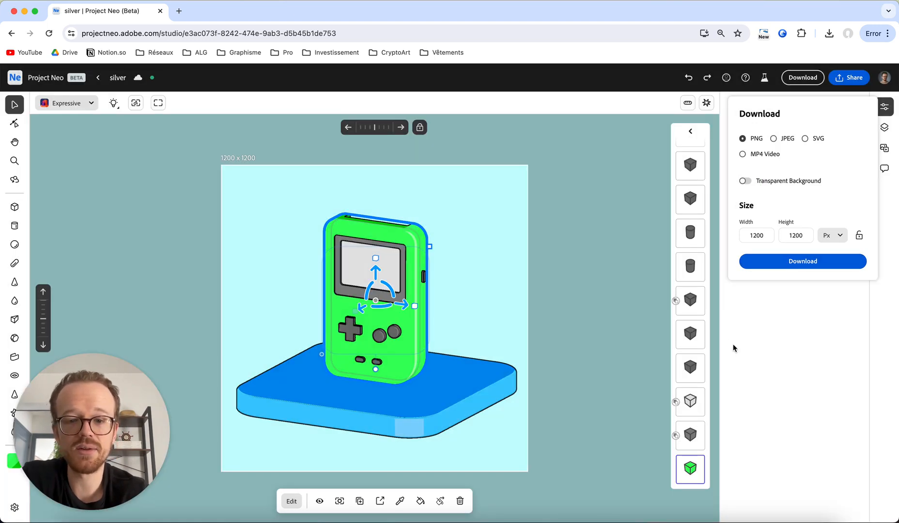
click(804, 365)
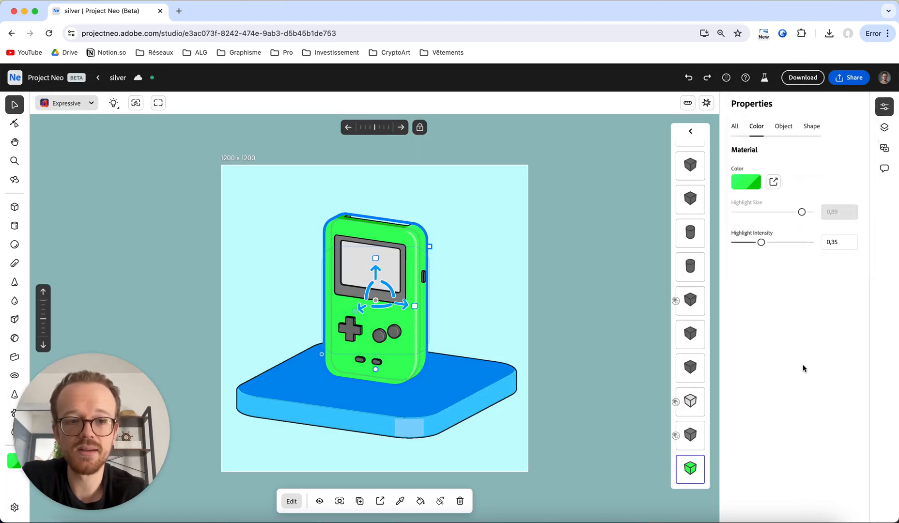
Deselect the console body and export the Expressive-style scene as a 1200 x 1200 px PNG
click(562, 179)
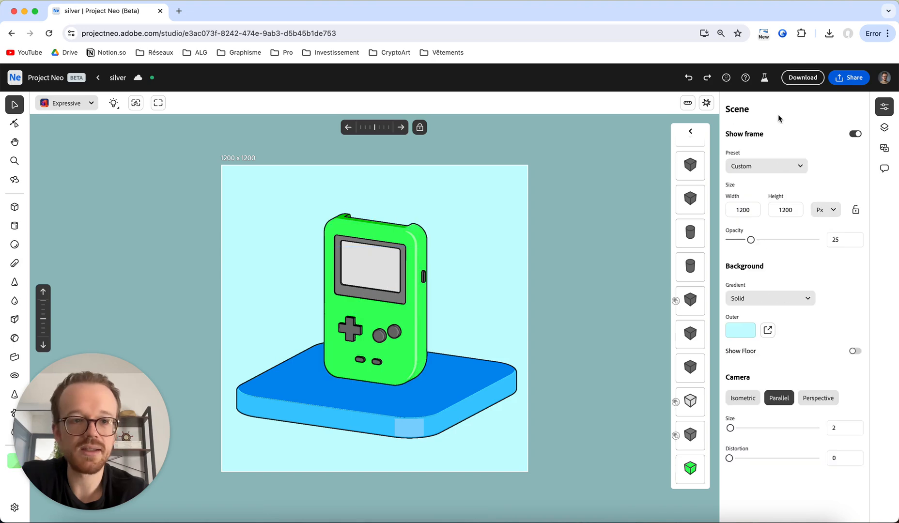
click(802, 78)
click(789, 262)
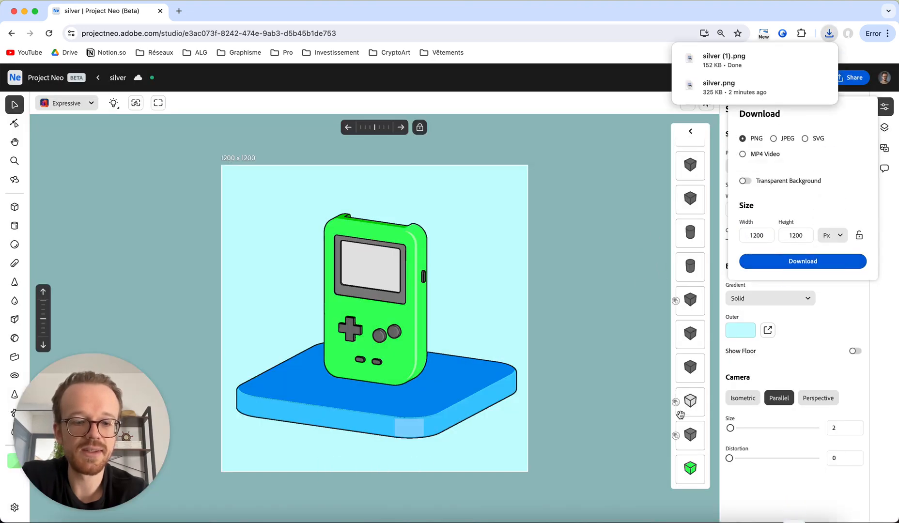
click(649, 445)
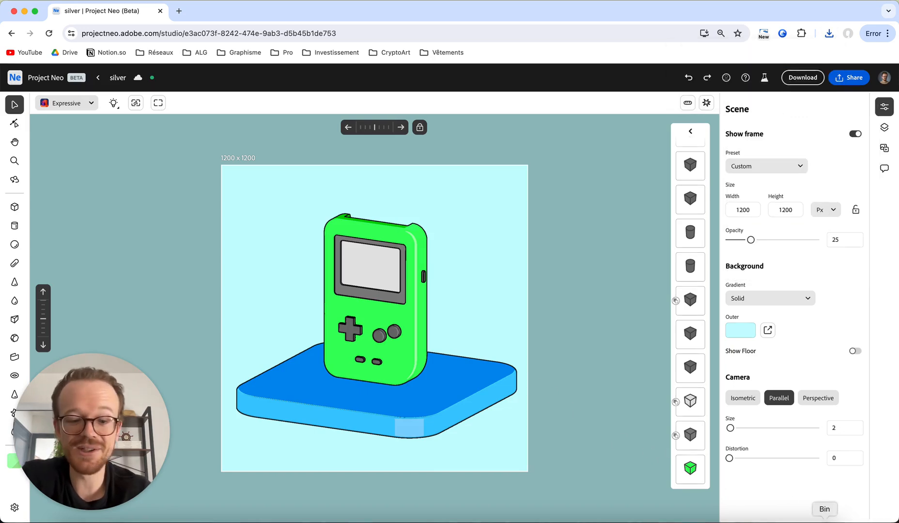
Open the exported silver (1).png from the Downloads folder to inspect it, and close the image
click(793, 521)
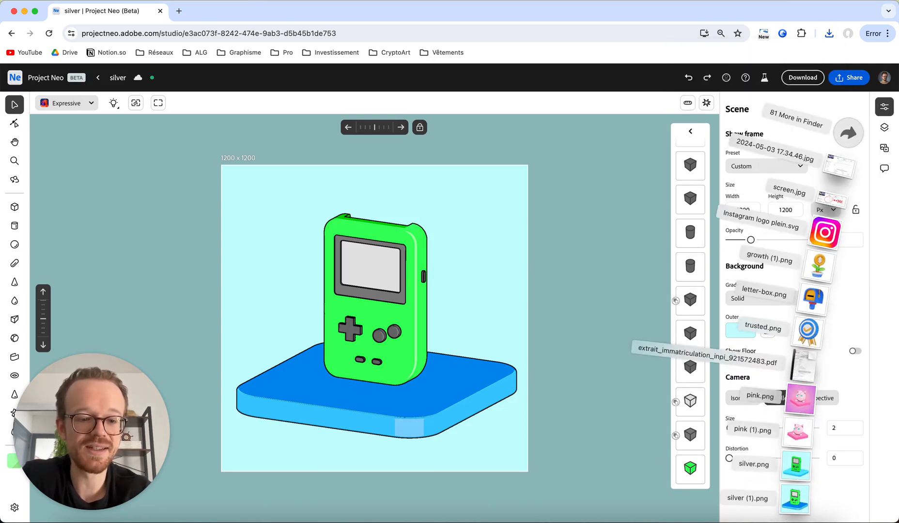
click(796, 499)
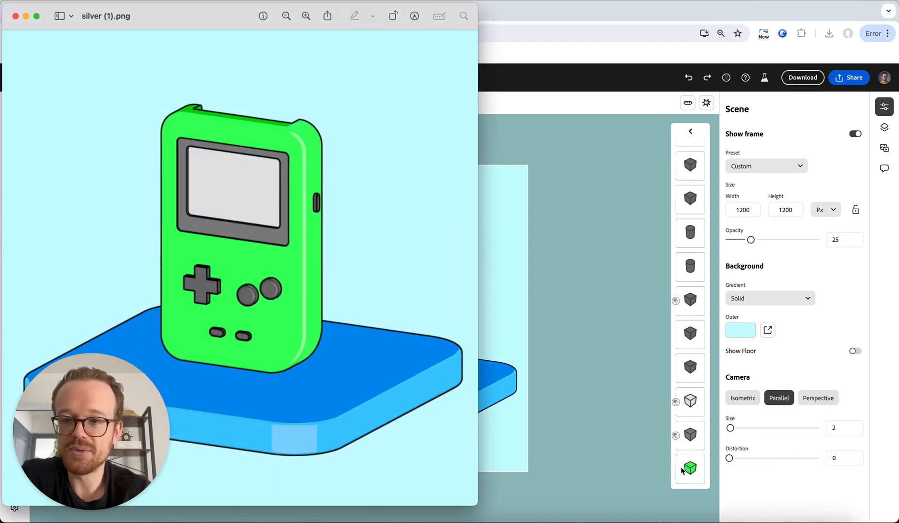
click(16, 15)
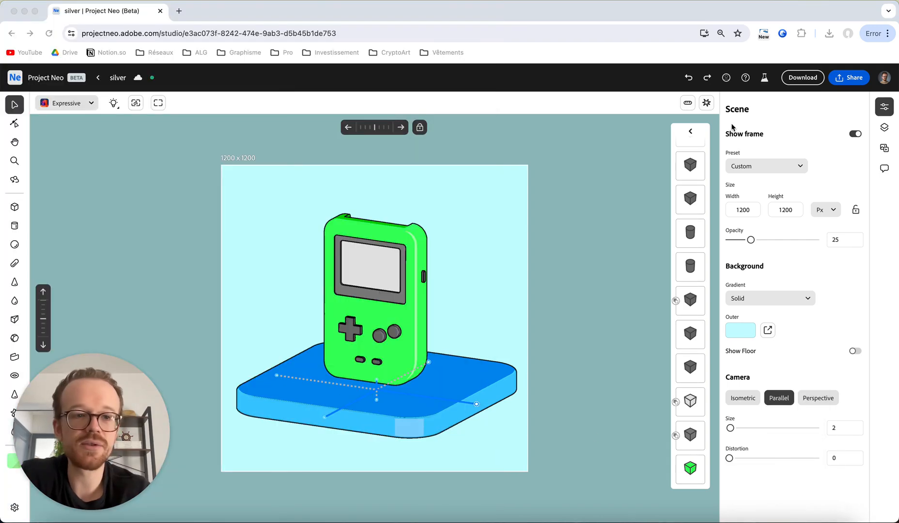
Choose SVG as the download format for the scene, leaving face splitting off
click(803, 79)
click(805, 139)
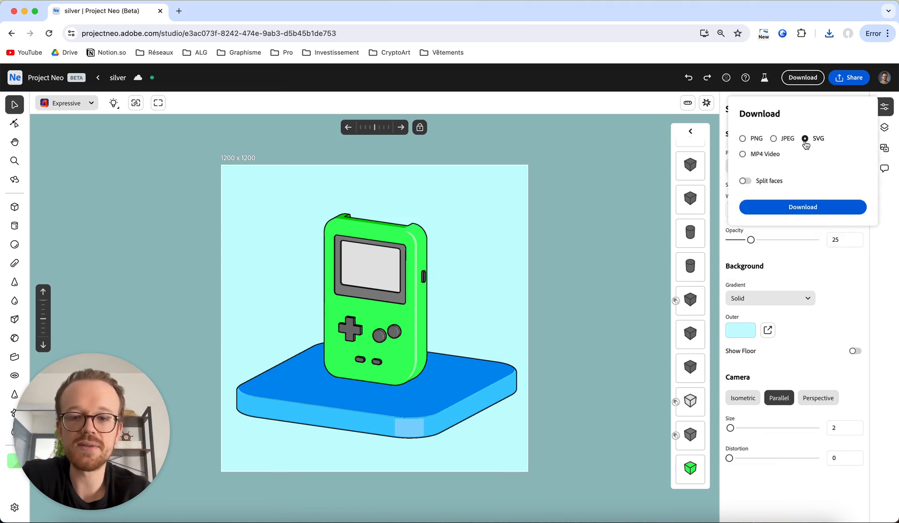
Switch the scene to the Pixel Art style to check its download formats, and return to the Expressive style
click(67, 103)
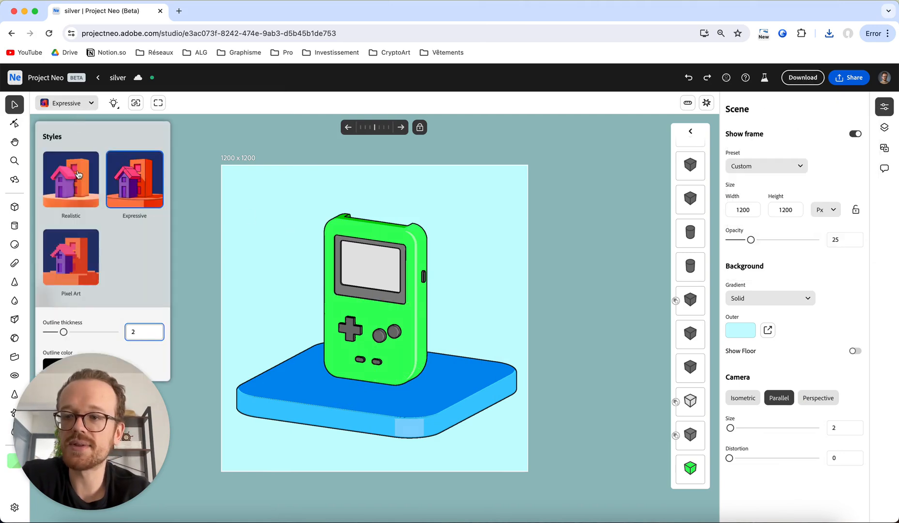
click(80, 103)
click(80, 103)
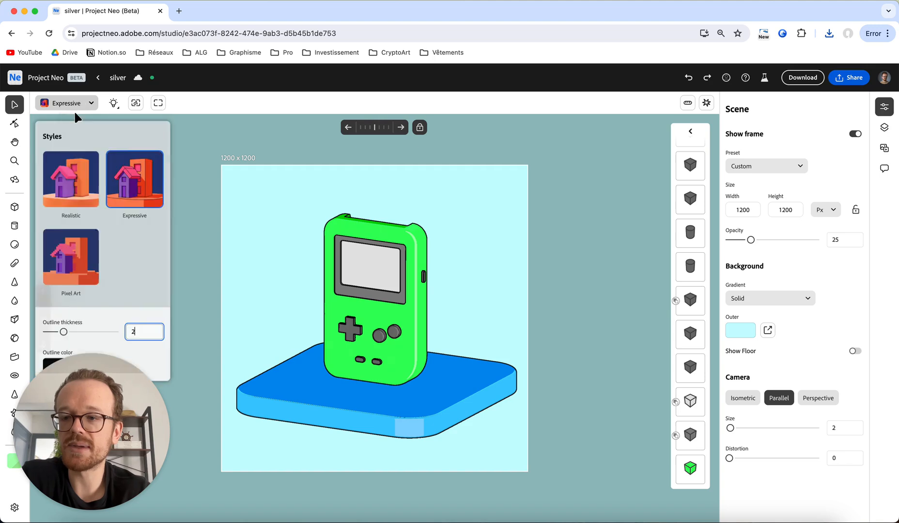
click(82, 259)
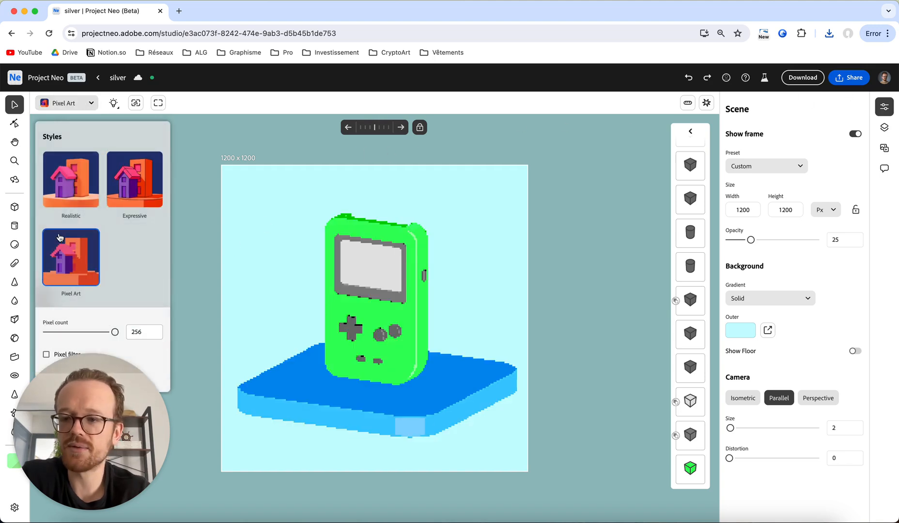
click(798, 78)
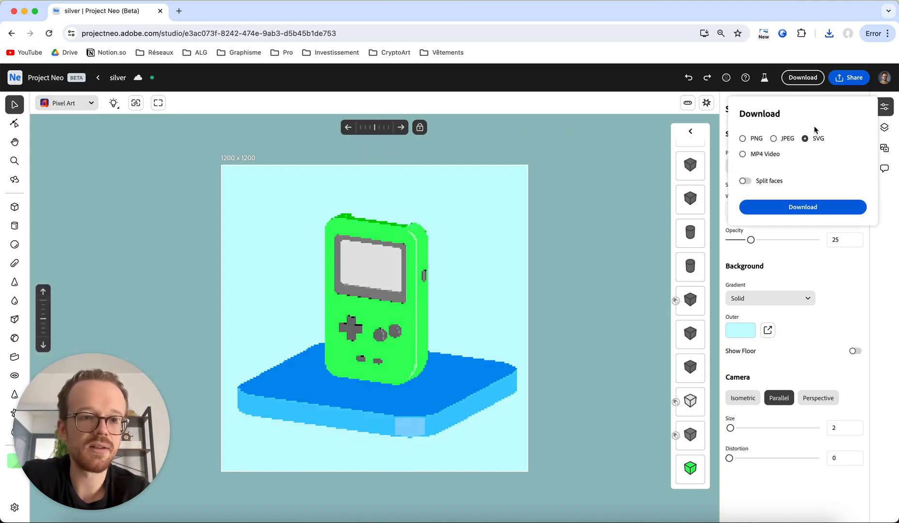
click(61, 103)
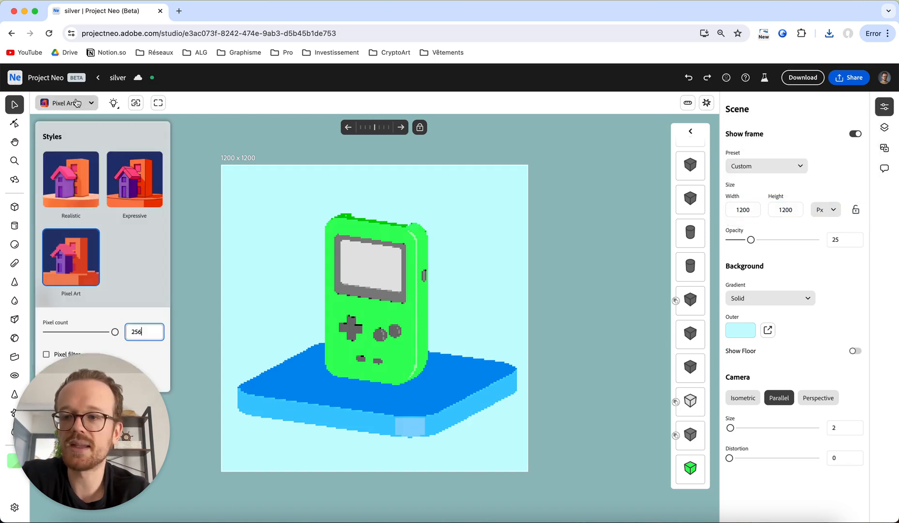
click(140, 177)
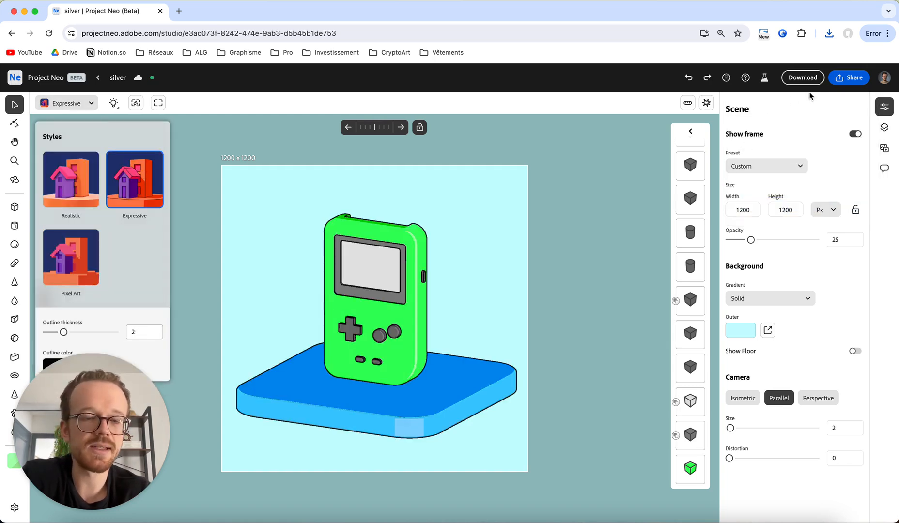
Export the Expressive-style scene as an SVG with split faces off
click(815, 106)
click(804, 78)
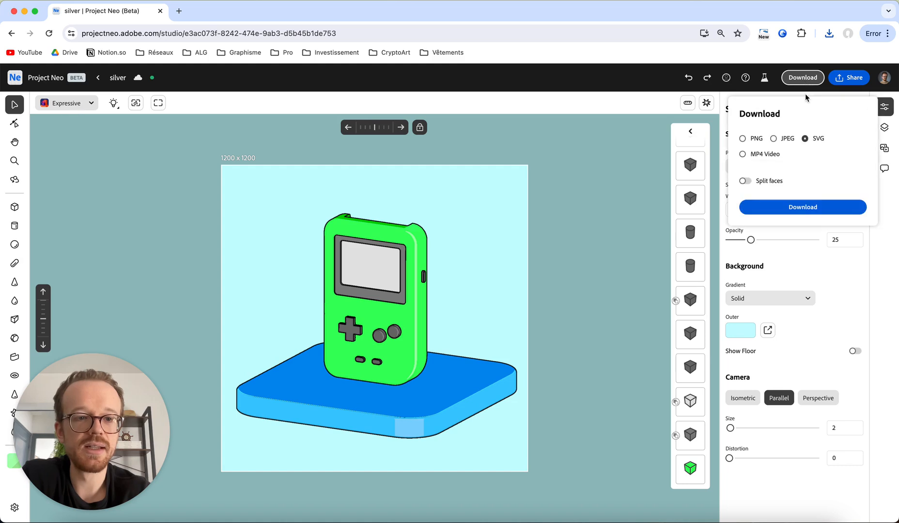
click(794, 209)
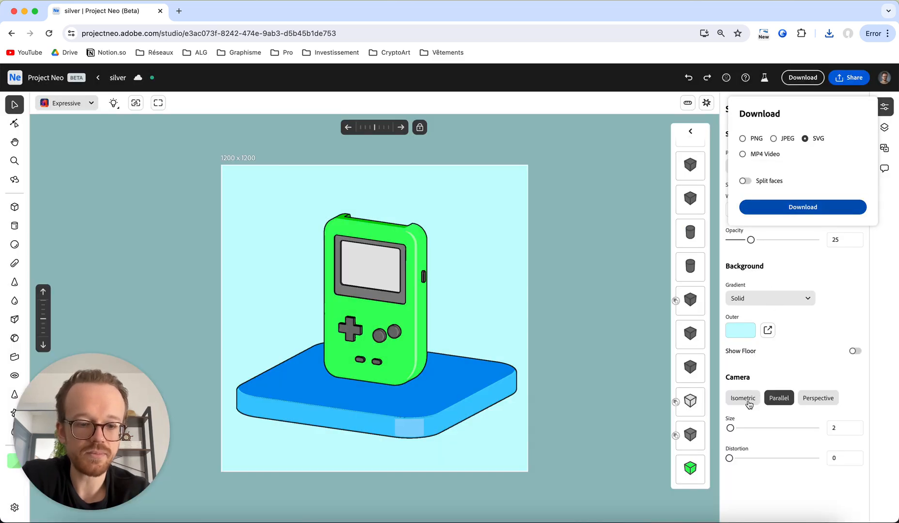
Open the exported silver.svg from the Downloads folder in Adobe Illustrator and examine the console's directional pad and round buttons up close
click(793, 521)
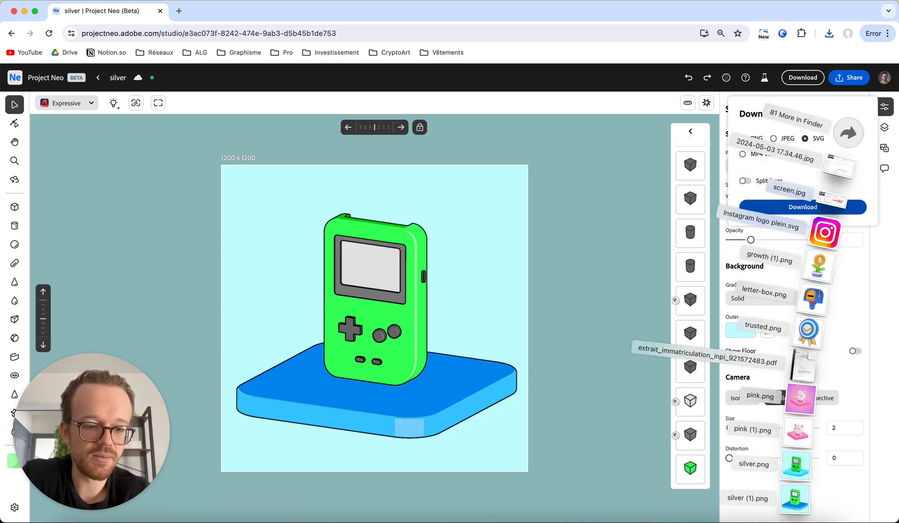
click(634, 303)
click(792, 522)
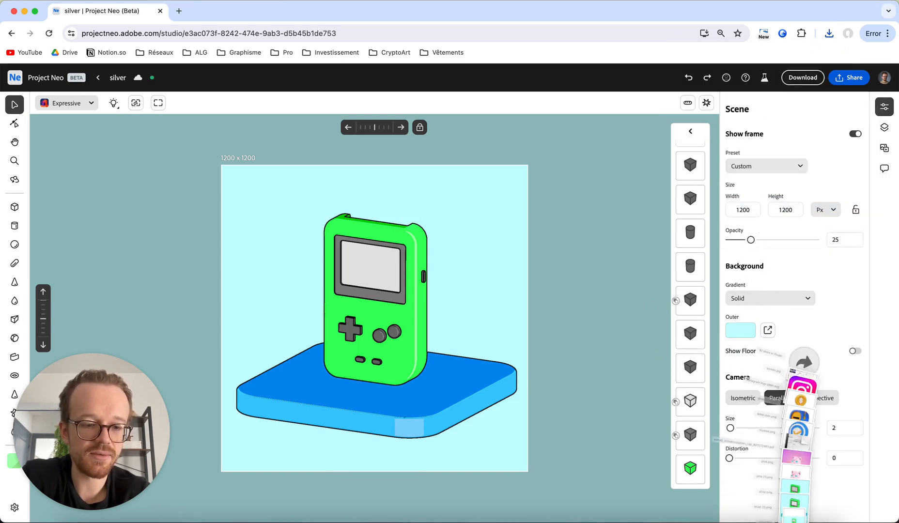
click(795, 505)
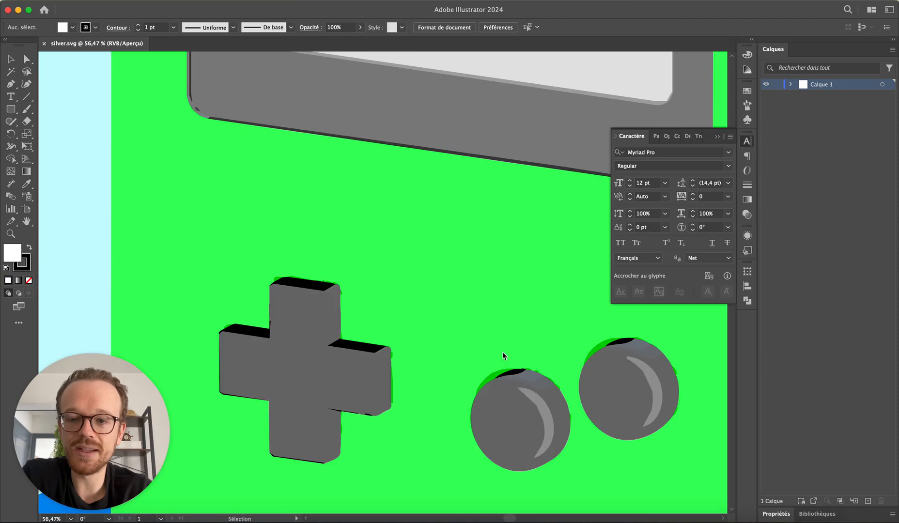
Select the upper round button's highlight and edge shape groups and examine how its vector shapes are divided
alt+scroll(341, 234, down, 5)
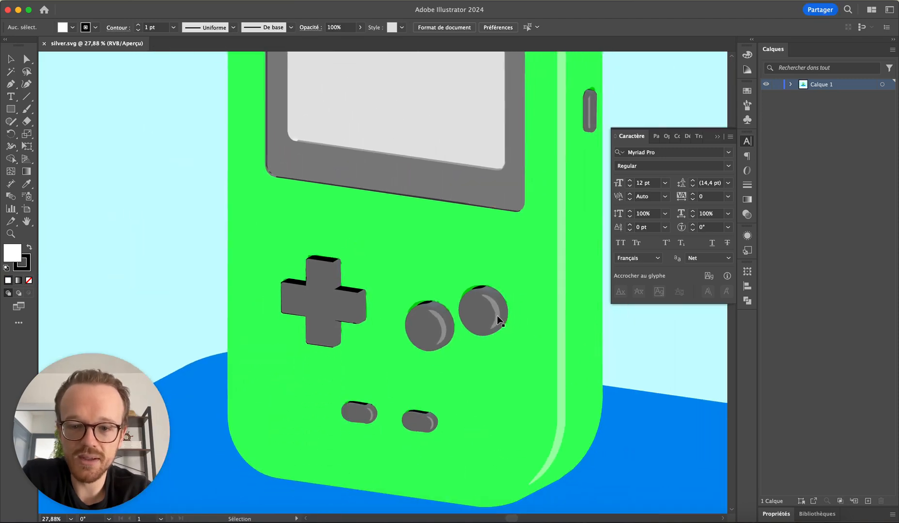
click(494, 317)
alt+scroll(492, 318, up, 7)
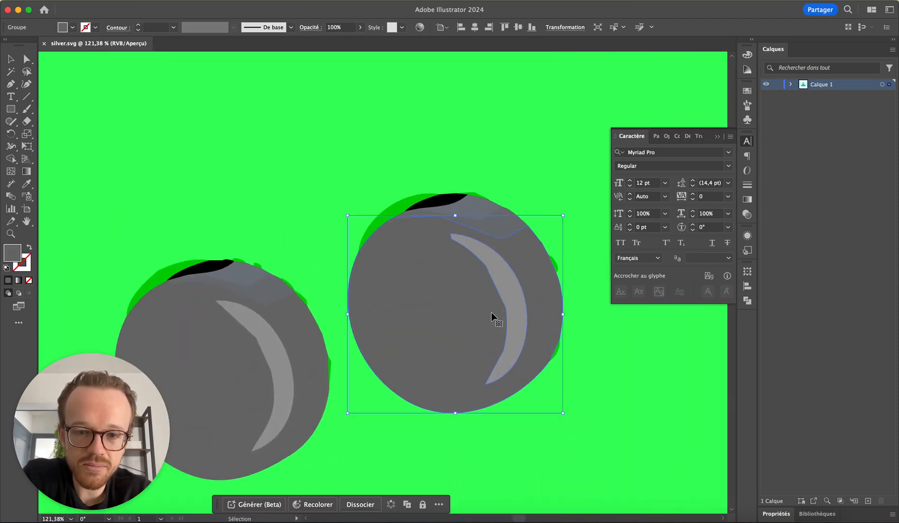
alt+scroll(492, 317, up, 3)
click(517, 162)
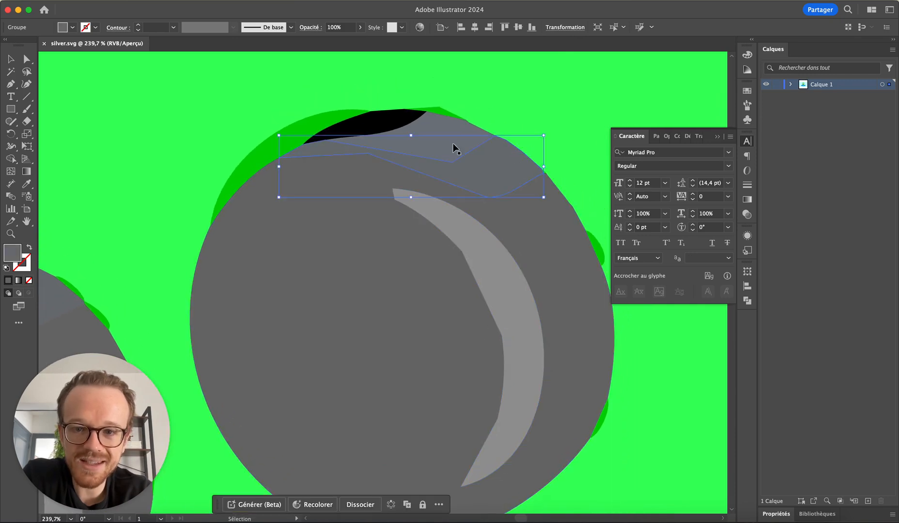
alt+scroll(321, 127, down, 10)
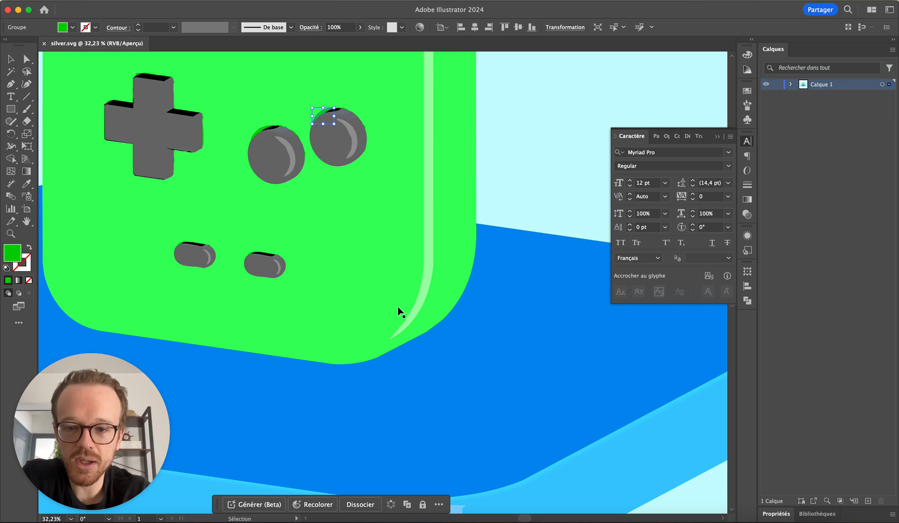
Display the whole artwork in outline mode, clear the selection, and examine the paths of the directional pad and buttons
alt+scroll(371, 315, down, 3)
alt+scroll(371, 316, down, 4)
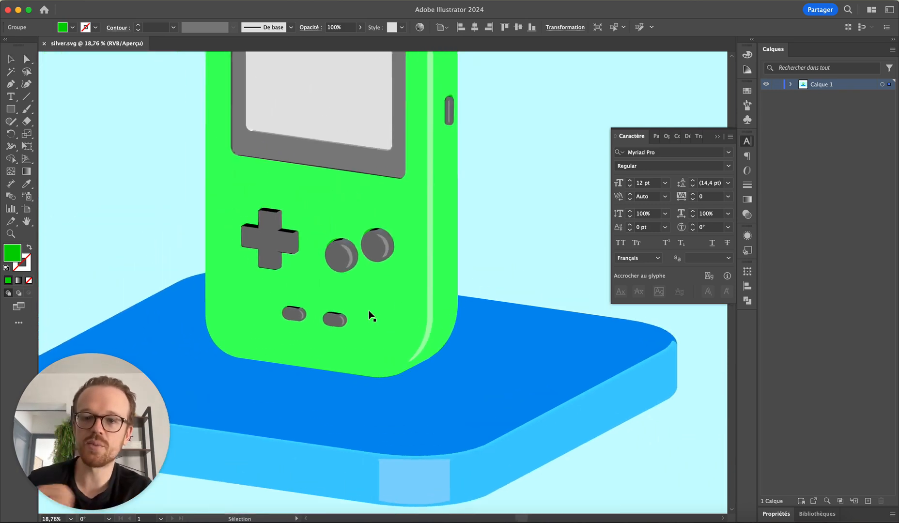
key(super+y)
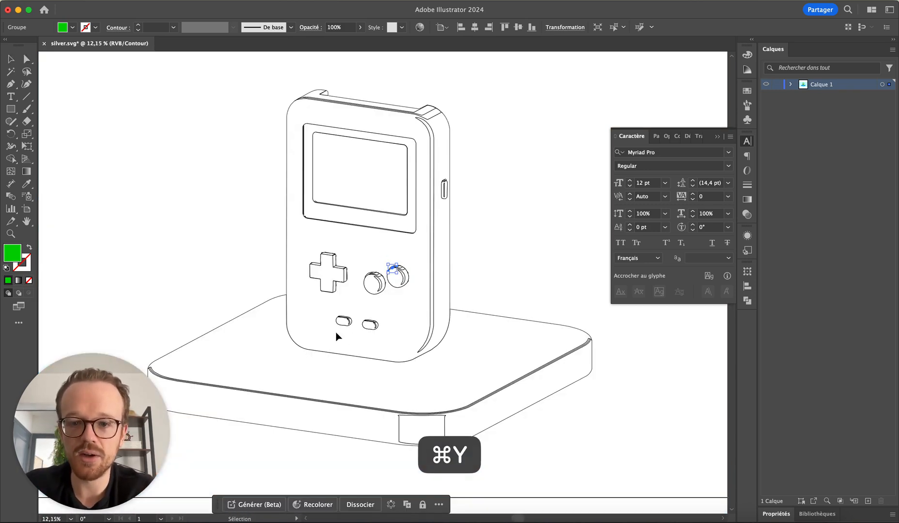
click(197, 253)
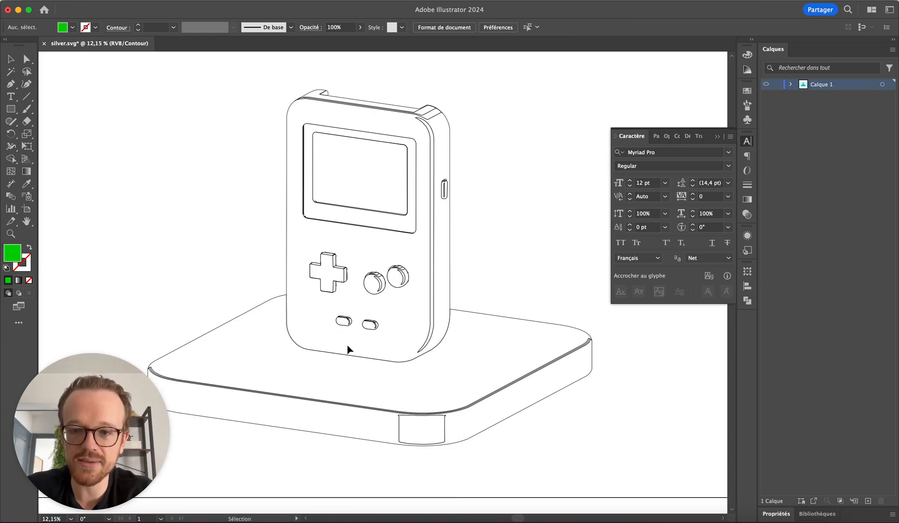
alt+scroll(343, 347, up, 2)
alt+scroll(347, 348, up, 2)
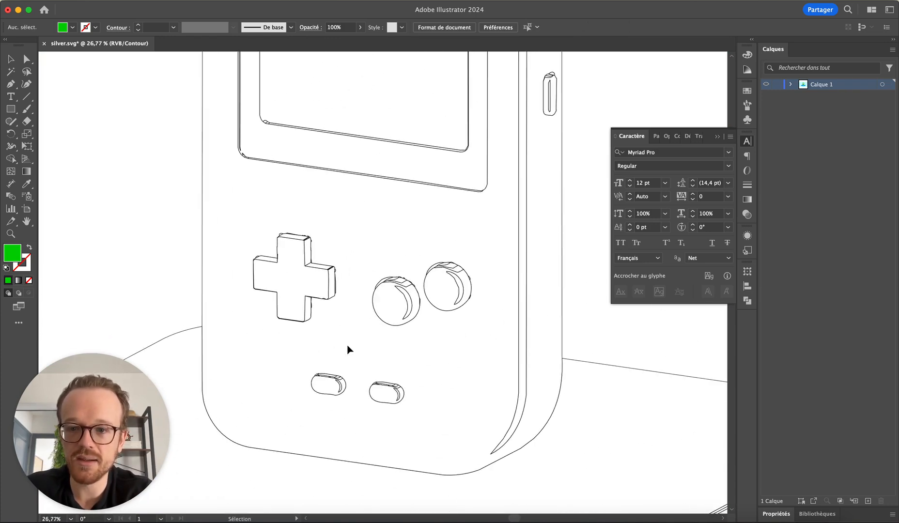
alt+scroll(279, 237, up, 4)
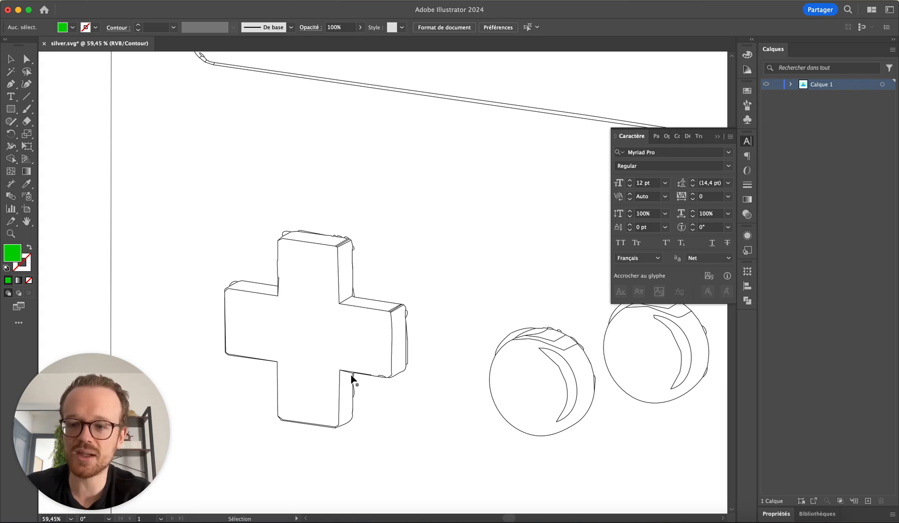
alt+scroll(352, 379, down, 4)
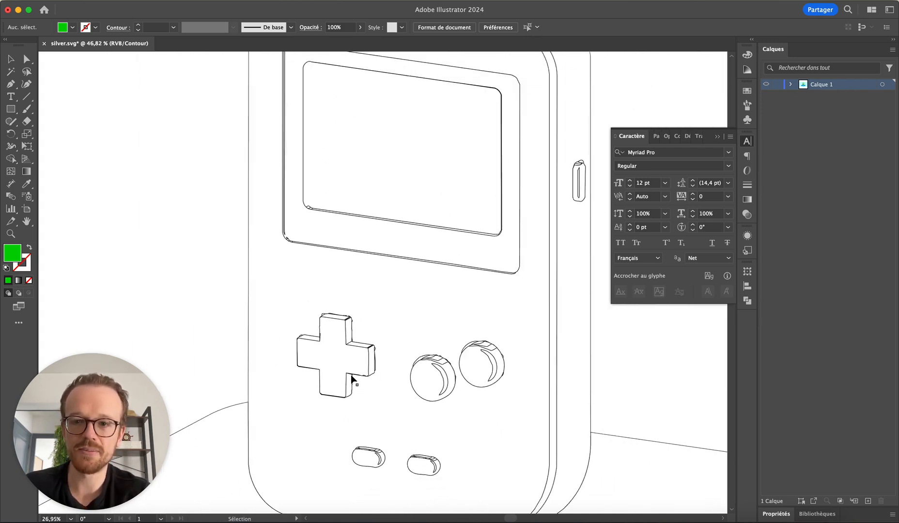
alt+scroll(352, 267, down, 2)
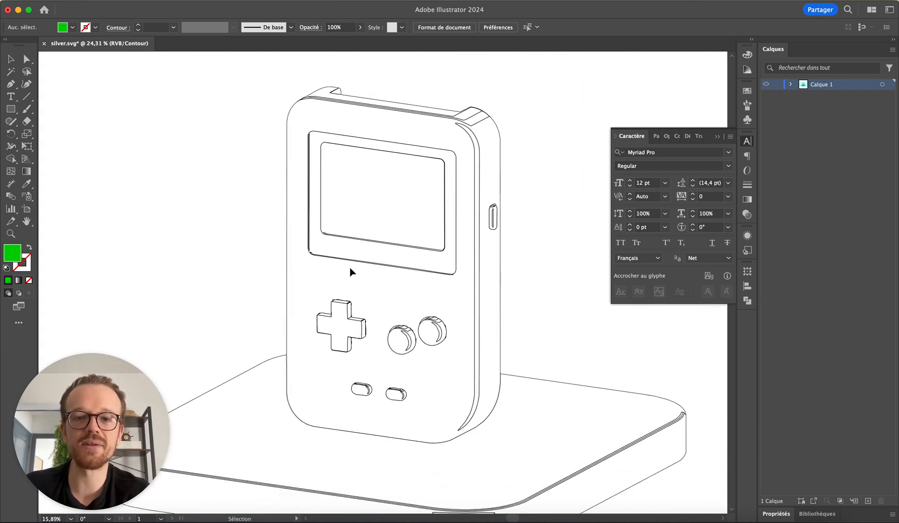
Select the console body group to examine its anchor points, and return the artwork to the filled preview
click(495, 145)
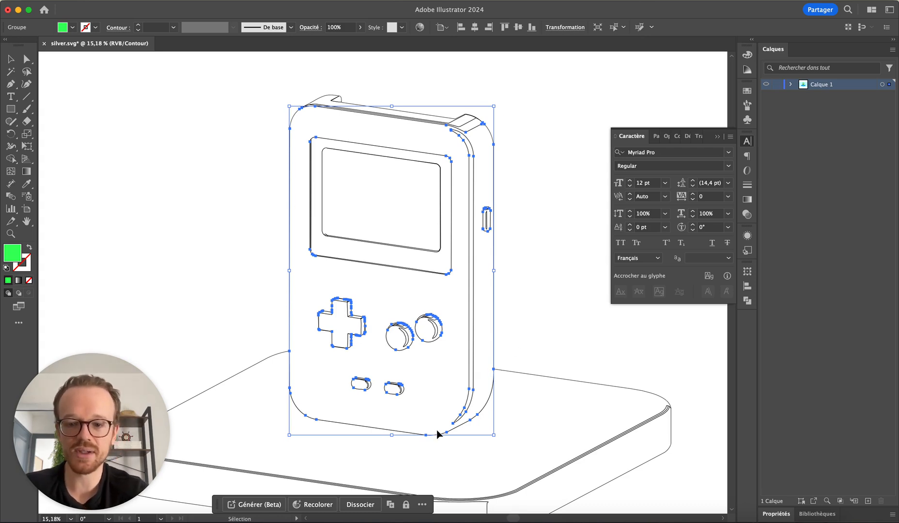
key(super+y)
alt+scroll(438, 433, down, 2)
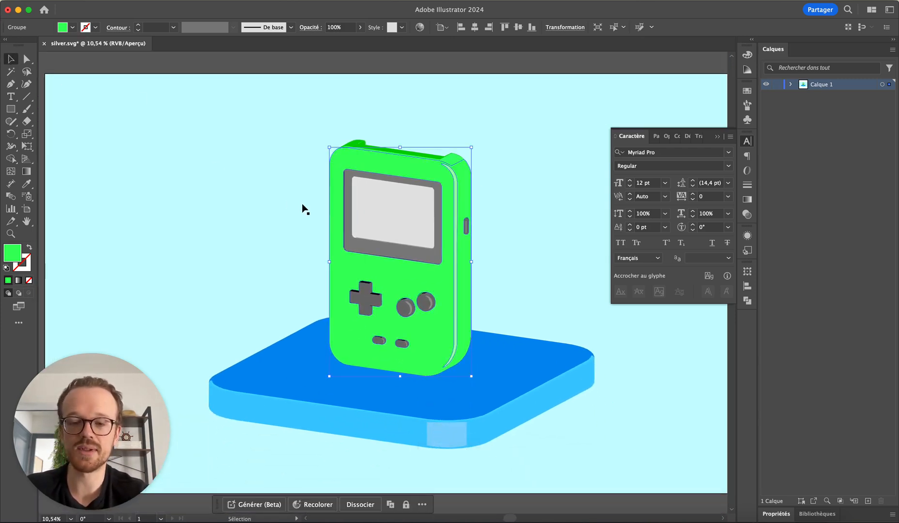
Select the light blue background and the green console body in turn, and check the body's available stroke swatches
click(271, 204)
alt+scroll(271, 205, down, 1)
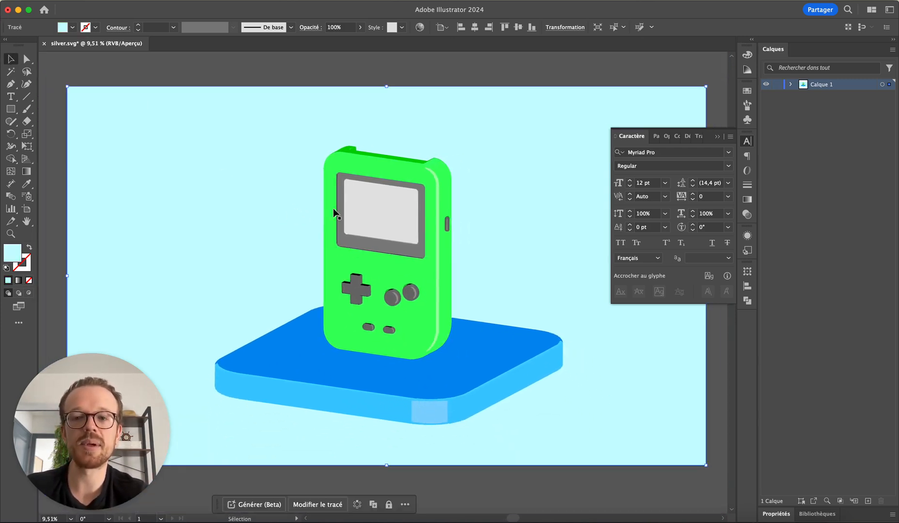
click(432, 178)
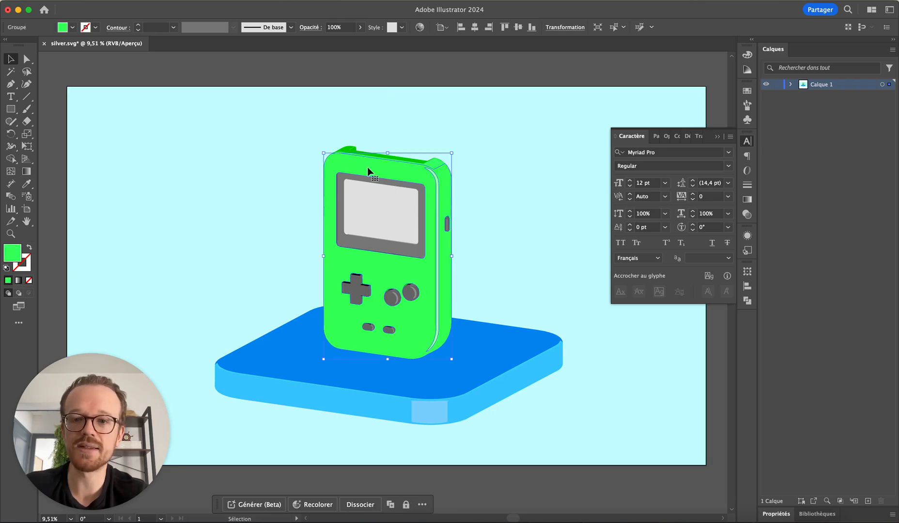
click(96, 27)
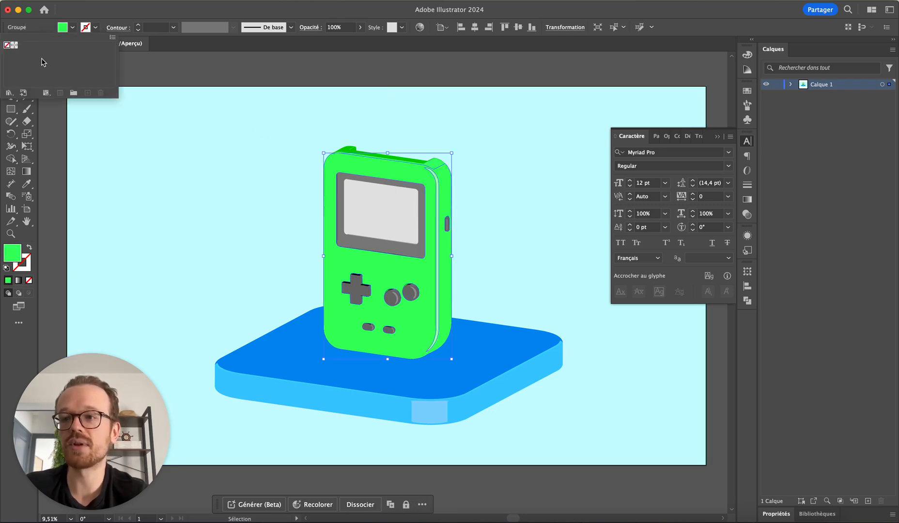
click(104, 22)
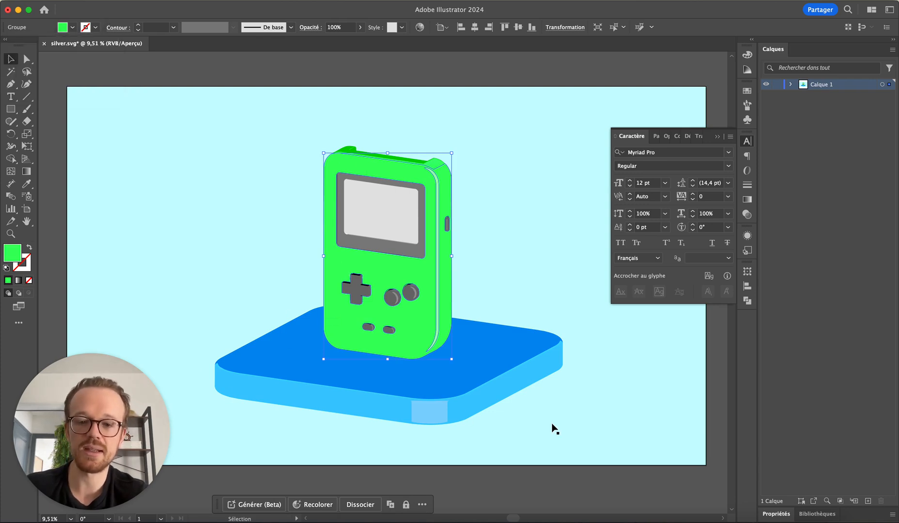
click(553, 425)
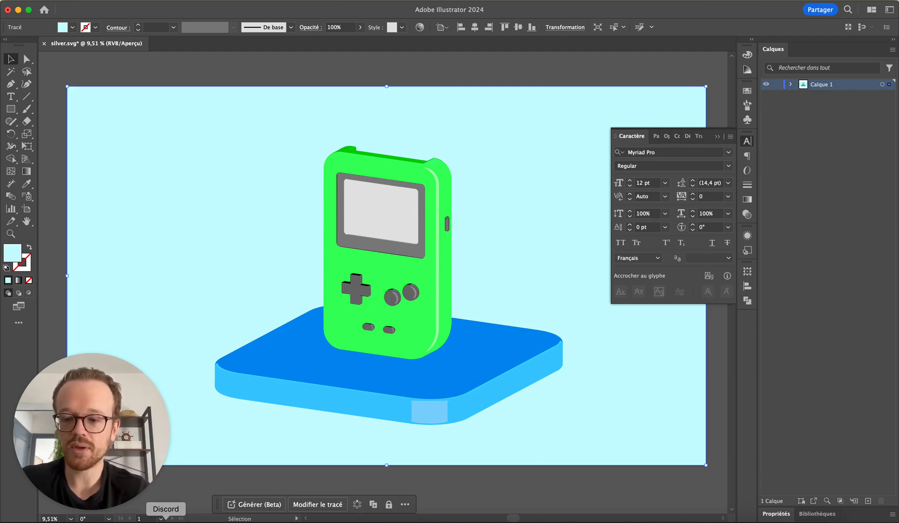
Switch to Project Neo in the browser and change the silver scene's style to Realistic
click(750, 521)
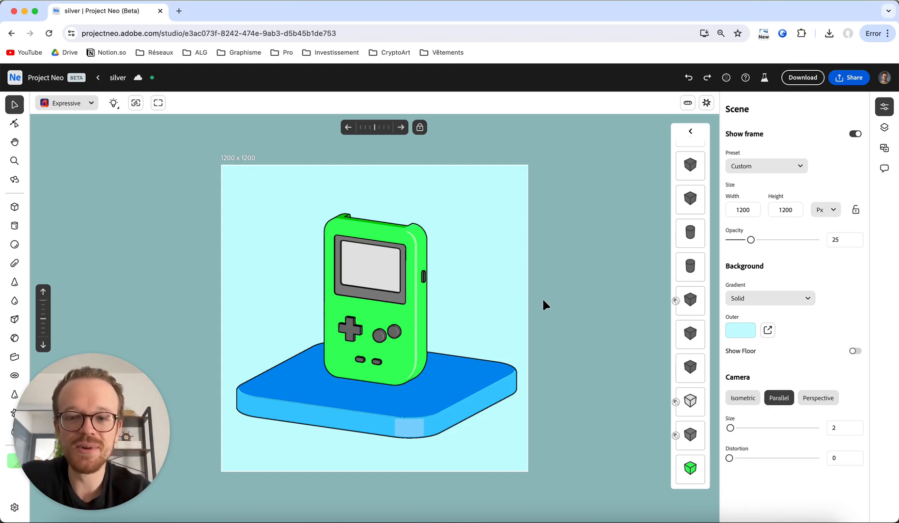
click(77, 104)
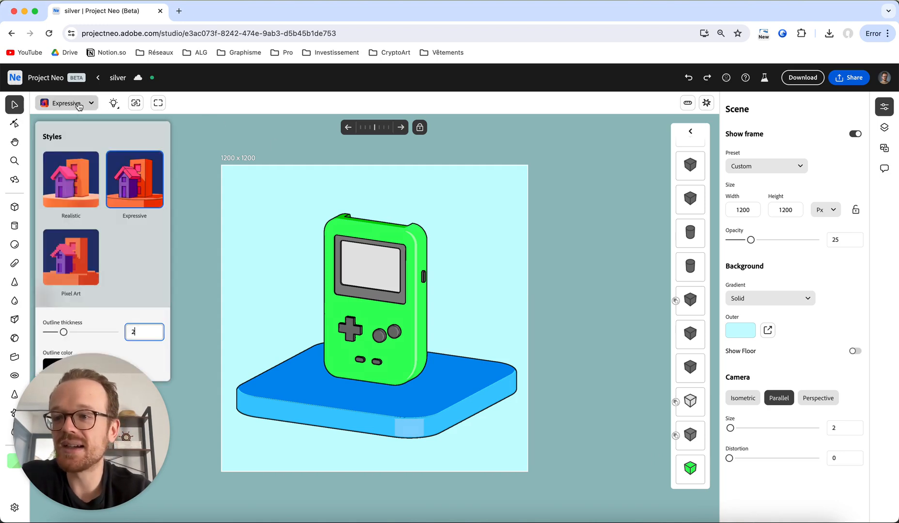
click(95, 184)
click(293, 108)
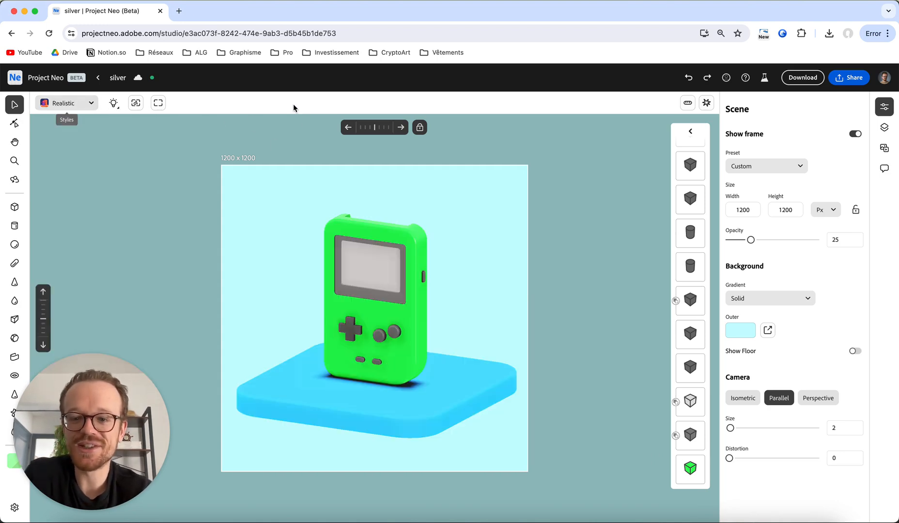